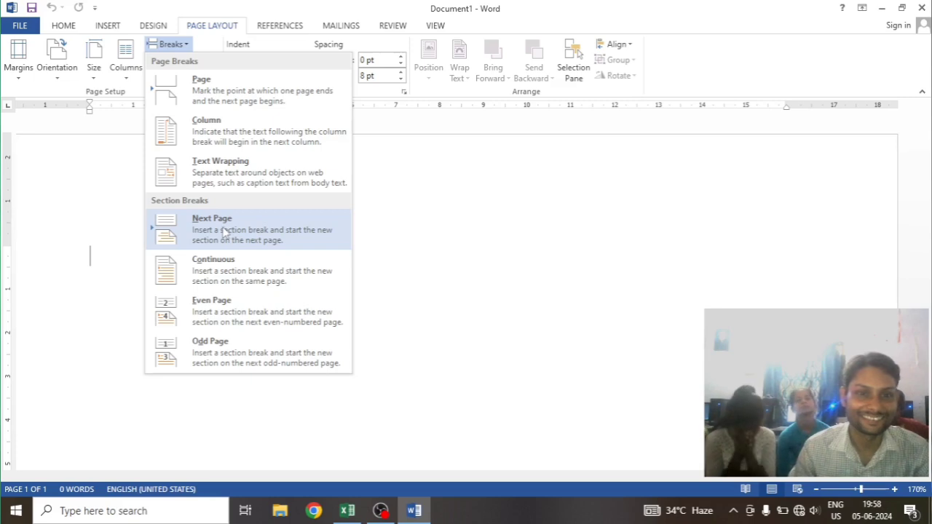
click(576, 235)
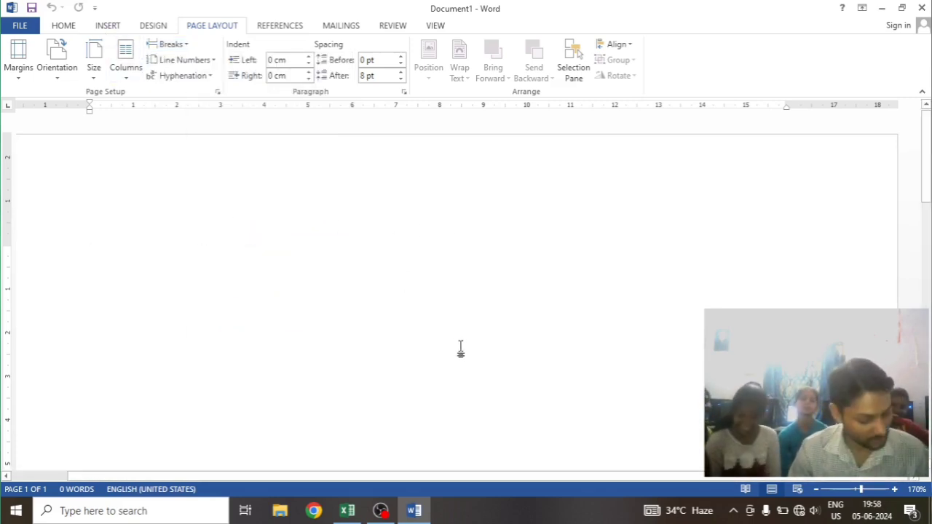
ctrl+scroll(466, 342, up, 1)
ctrl+scroll(468, 342, up, 9)
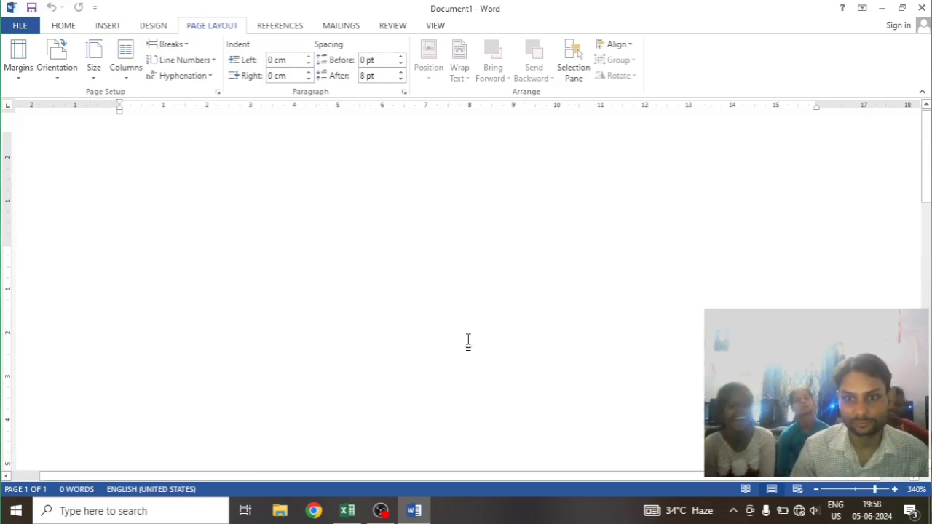
ctrl+scroll(468, 342, down, 20)
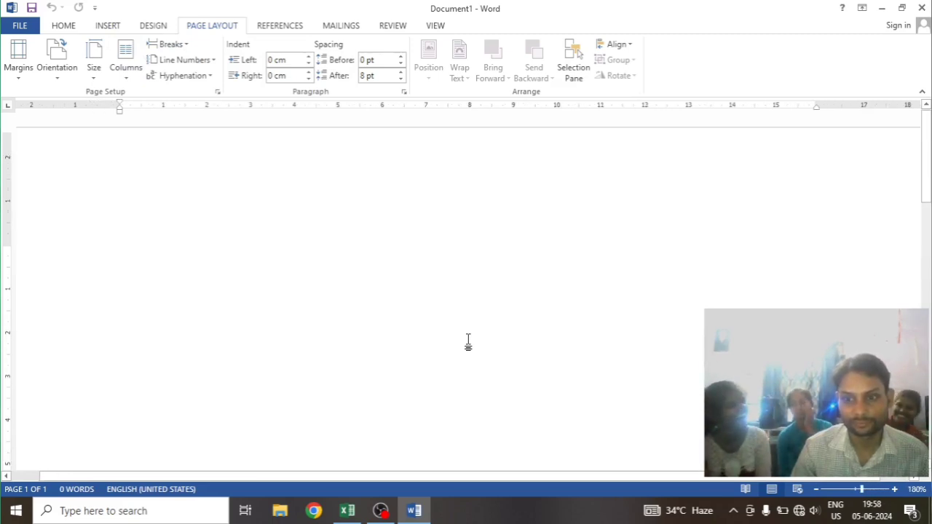
ctrl+scroll(468, 342, up, 3)
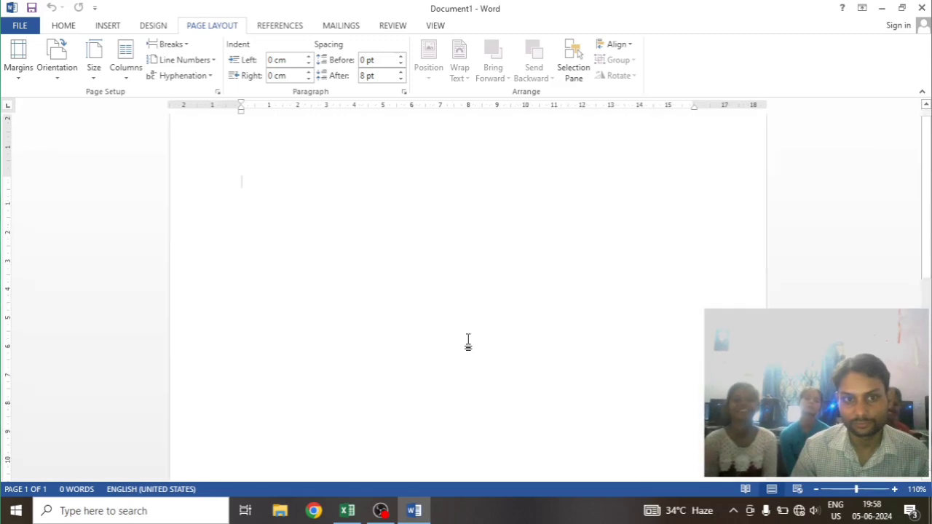
scroll(366, 298, up, 1)
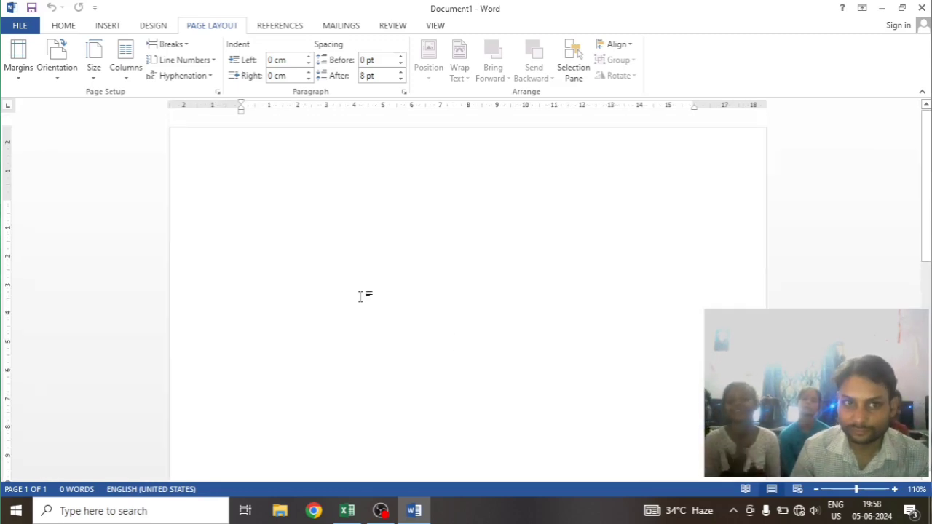
click(170, 44)
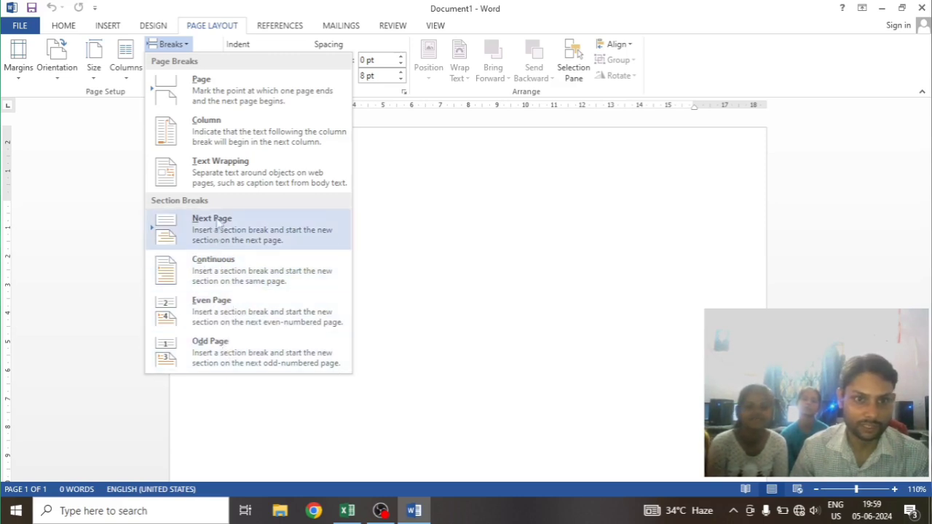
click(430, 273)
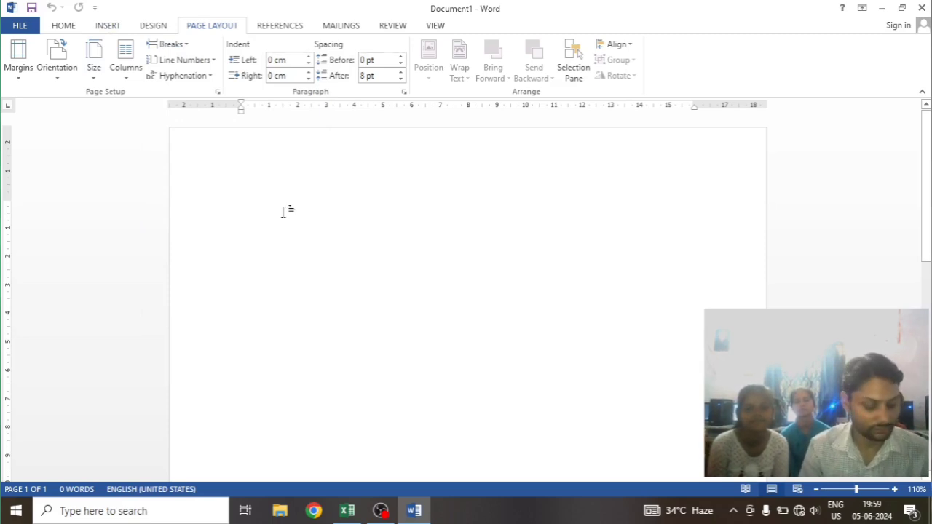
Fill the blank document with five paragraphs of Word's built-in sample text
text(4)
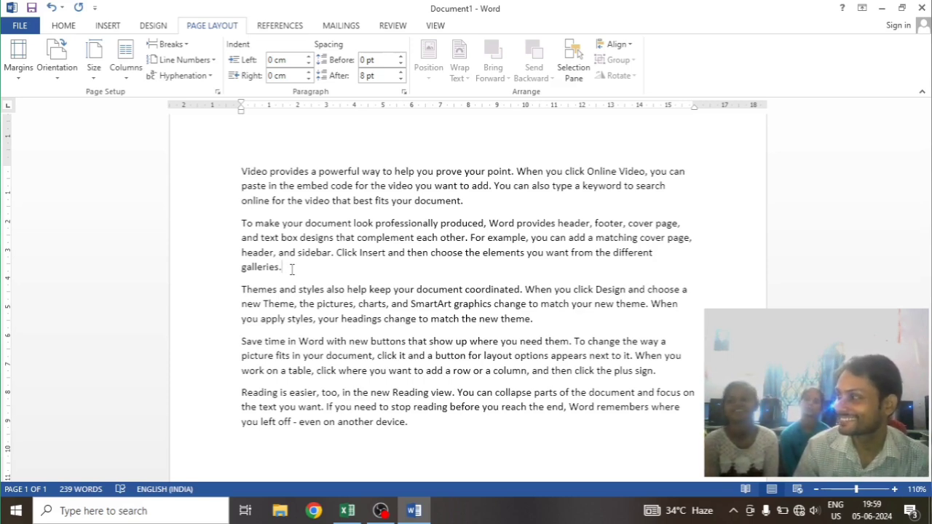
drag(242, 171, 312, 371)
click(375, 435)
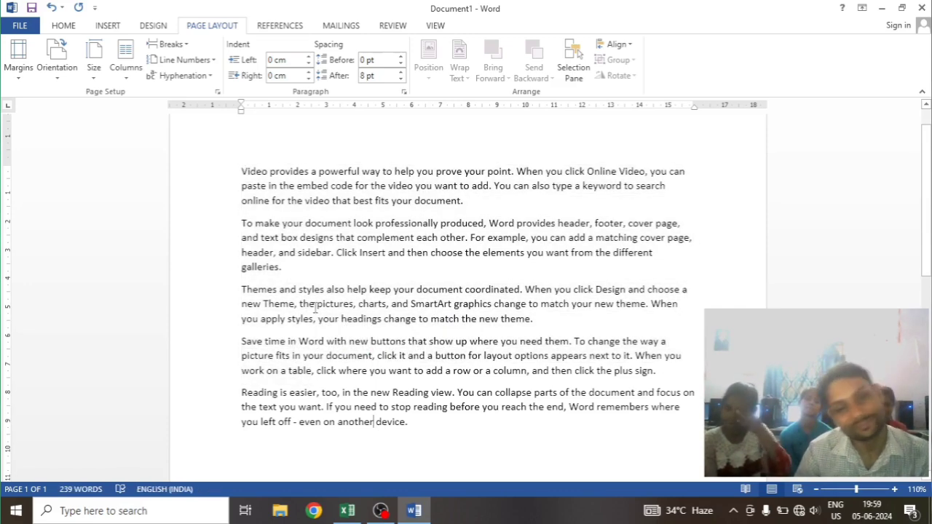
Insert a page break at the end of the second paragraph, after the word "galleries."
click(298, 278)
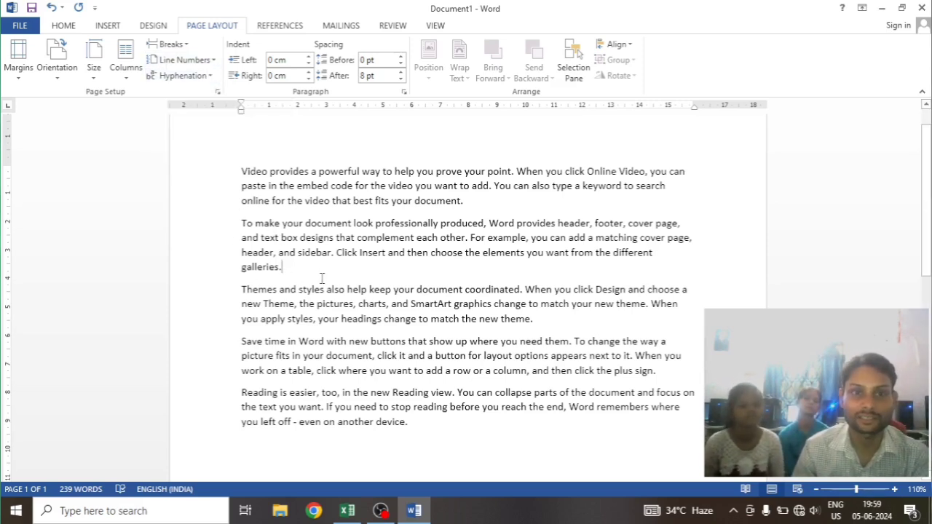
click(108, 29)
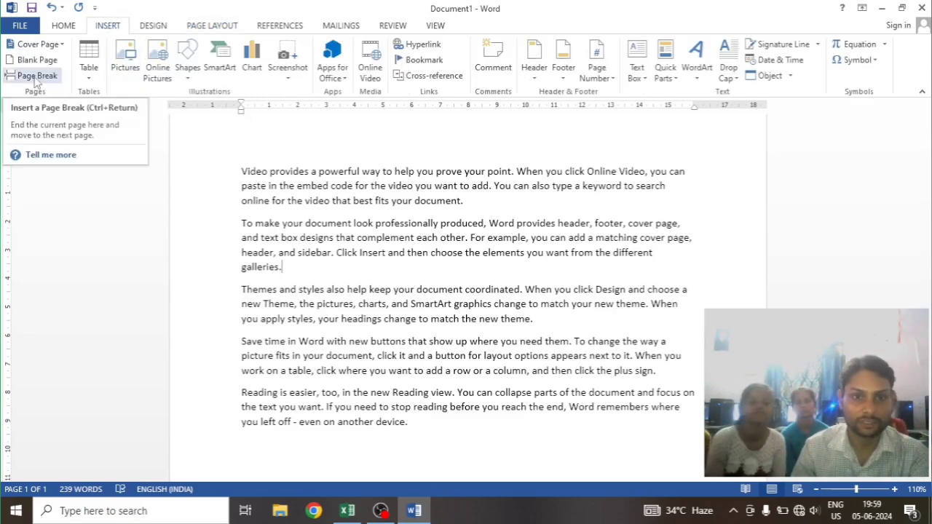
scroll(350, 251, up, 2)
scroll(350, 252, down, 7)
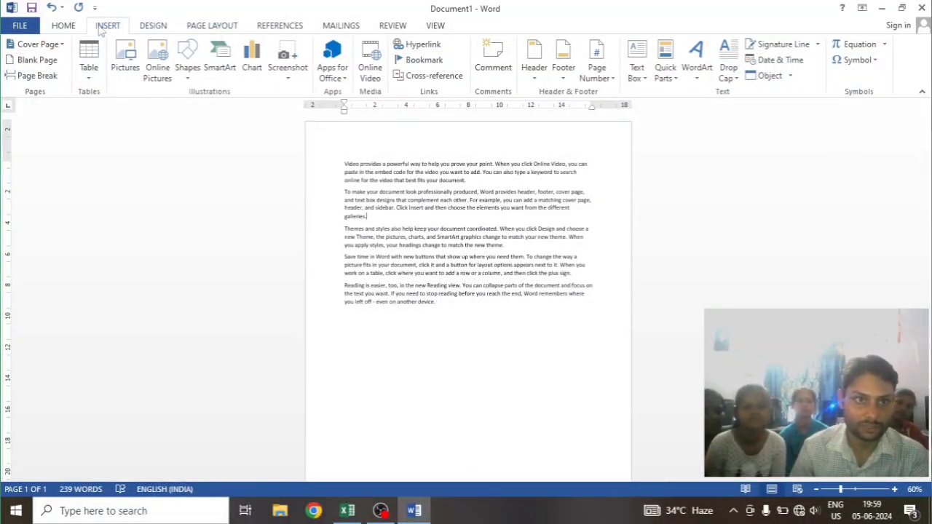
click(33, 76)
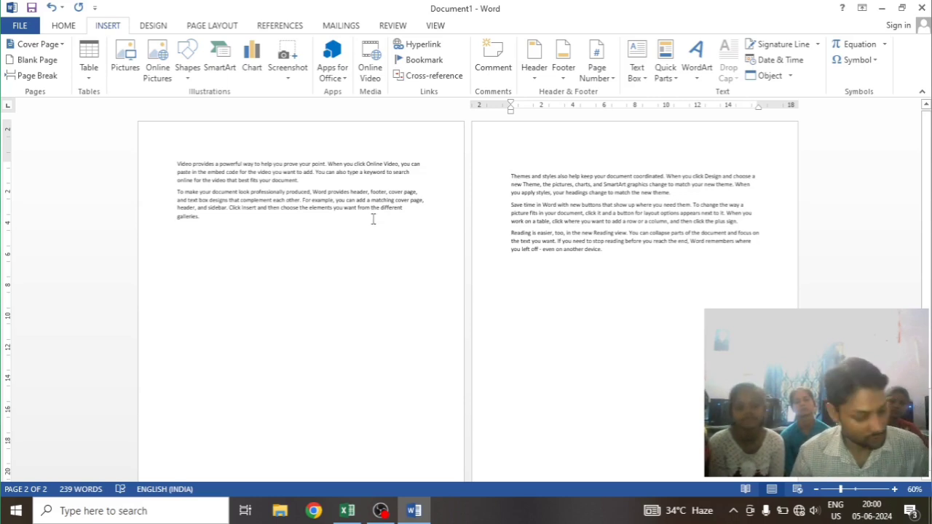
Remove the page break after the second paragraph, and repeat inserting and removing it once more
key(BackSpace)
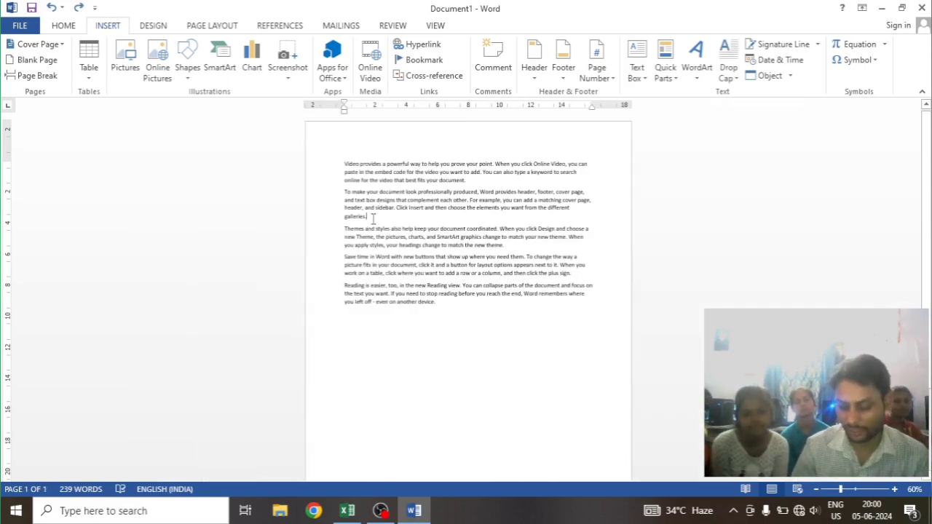
key(ctrl+Return)
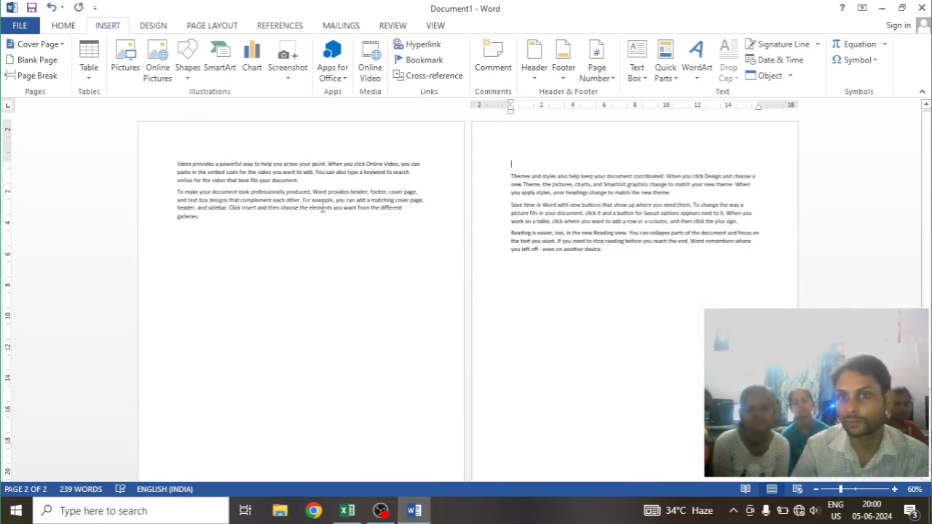
key(BackSpace)
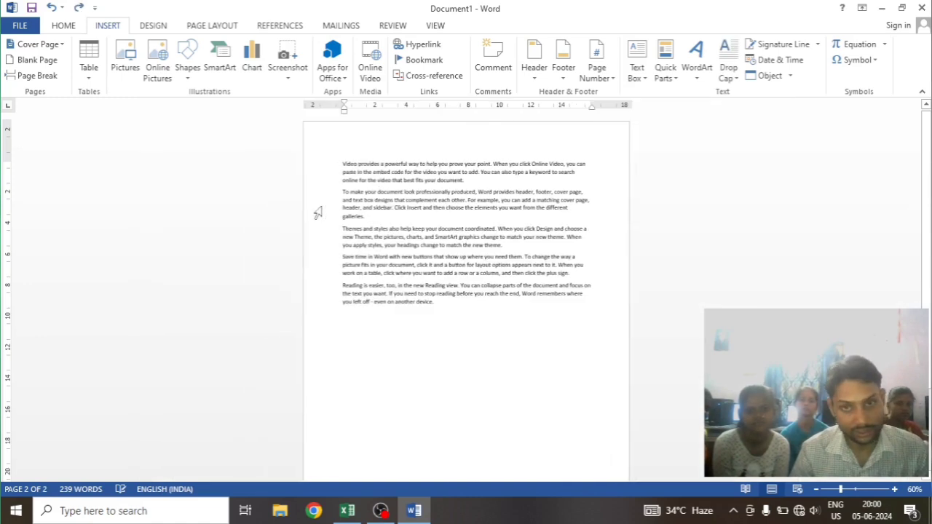
Insert a Continuous section break at the end of the second paragraph and add several blank lines below it
click(210, 27)
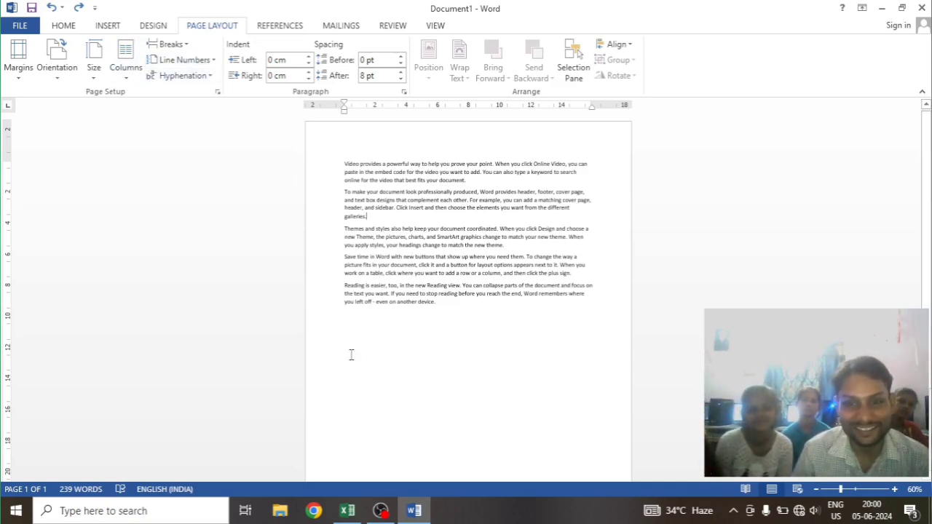
click(175, 44)
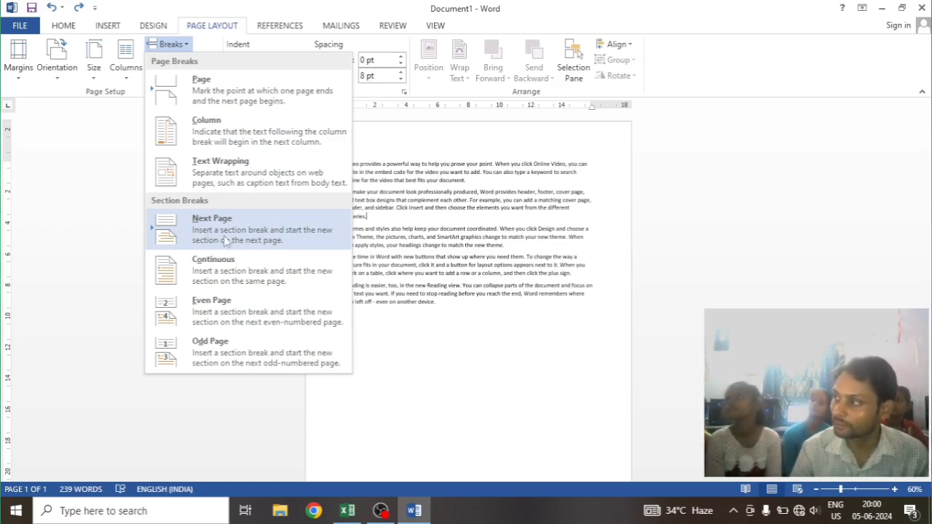
click(260, 289)
key(Return)
key(Return)
key(Return)
key(Return)
key(Return)
key(Return)
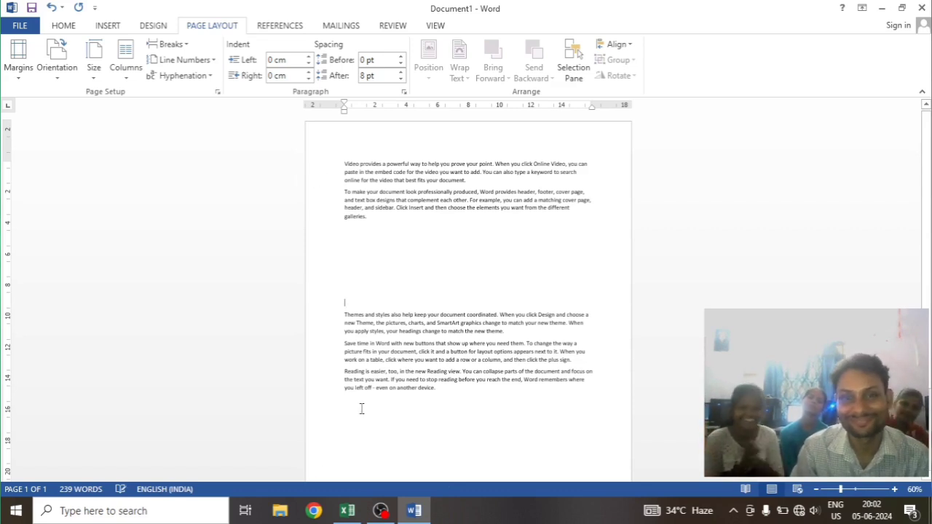
Remove the added blank lines and the Continuous section break after the second paragraph
key(BackSpace)
key(BackSpace)
key(BackSpace)
key(BackSpace)
key(BackSpace)
key(BackSpace)
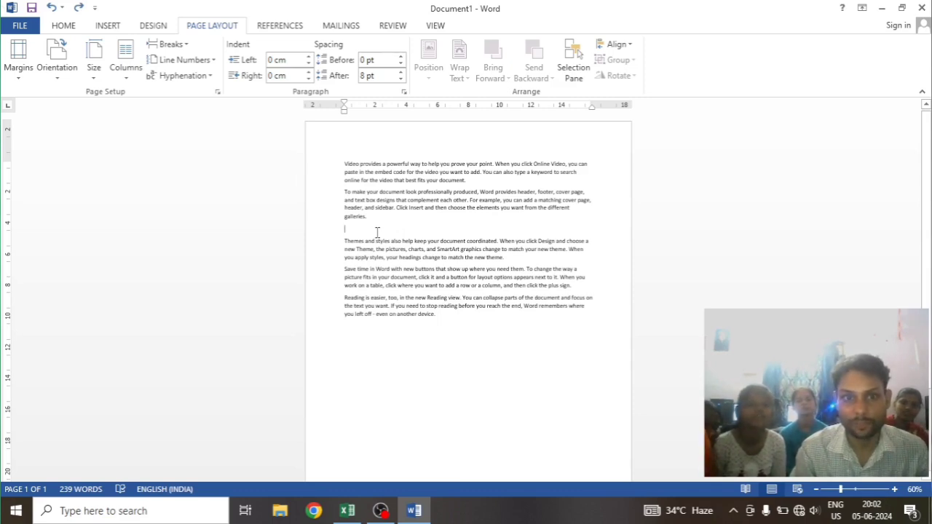
key(BackSpace)
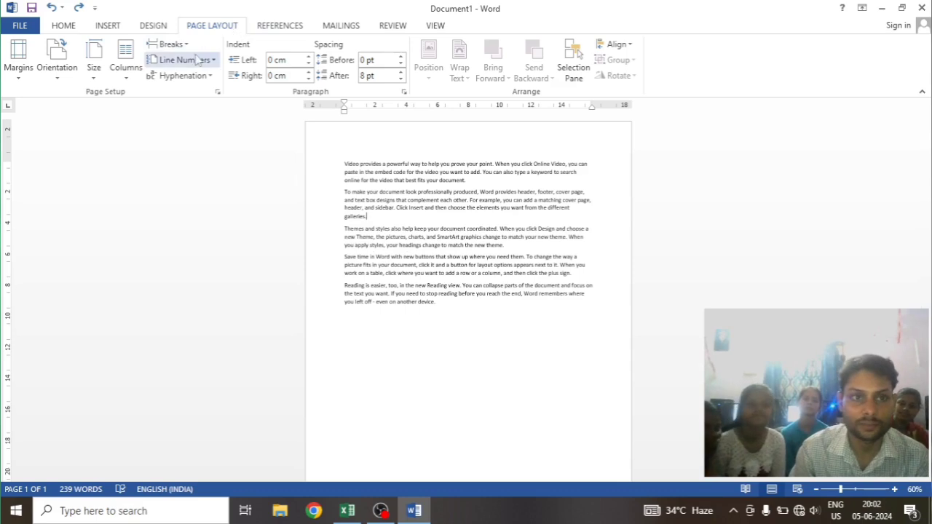
Insert a Next Page section break at the end of the second paragraph and undo it
click(168, 44)
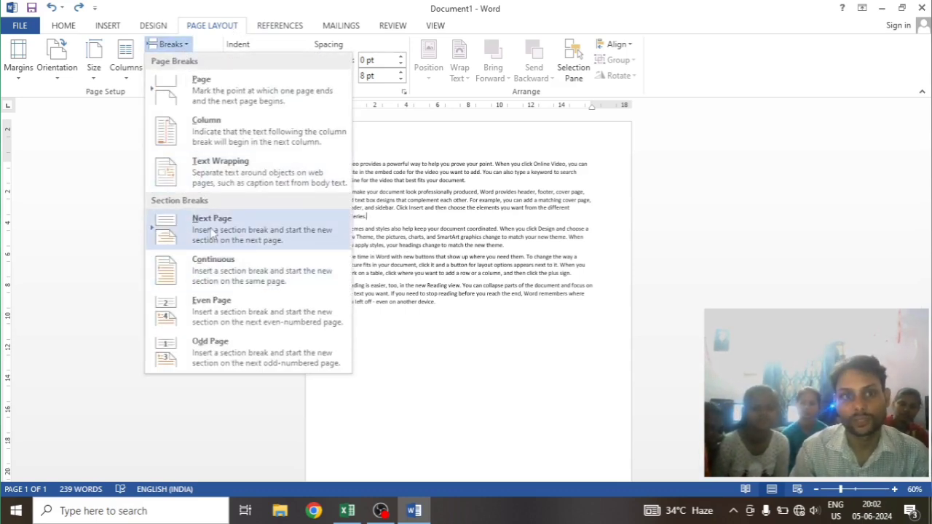
click(212, 232)
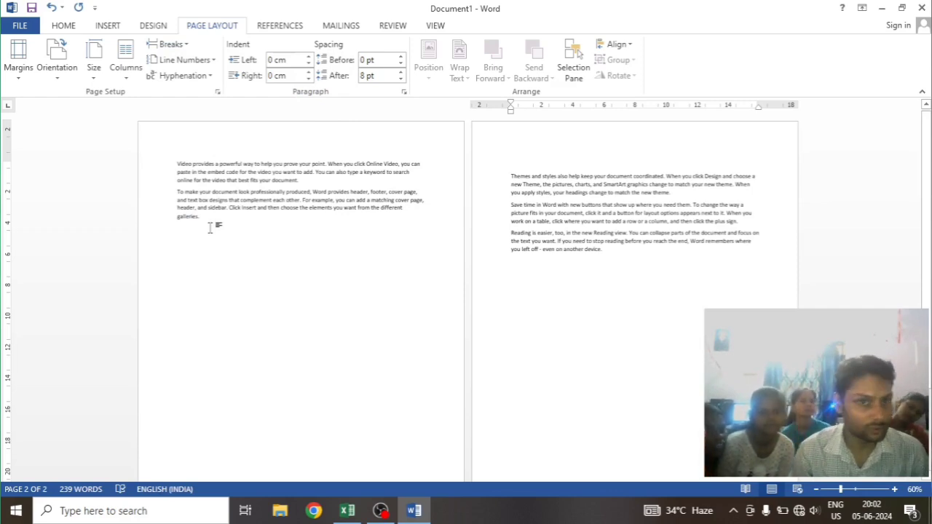
key(ctrl+z)
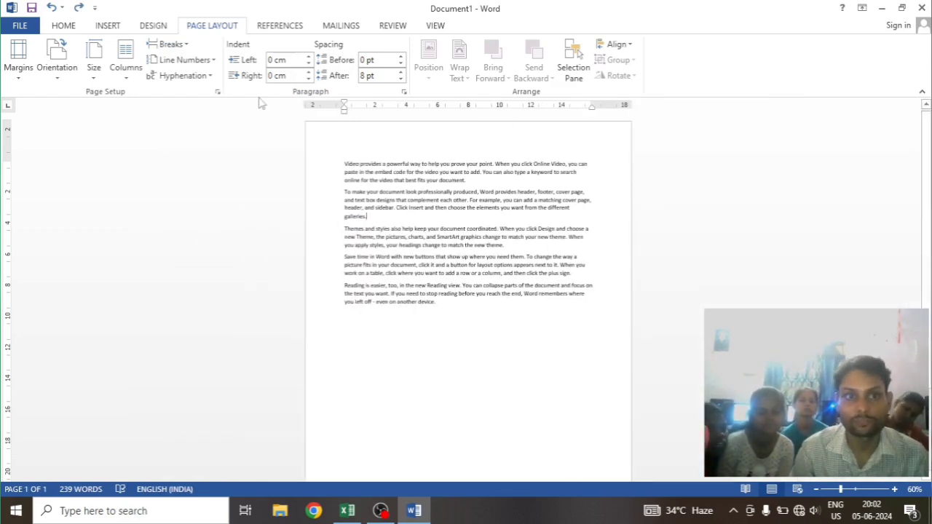
Insert a Continuous section break after "galleries." so the third paragraph starts a new section on the same page
click(173, 45)
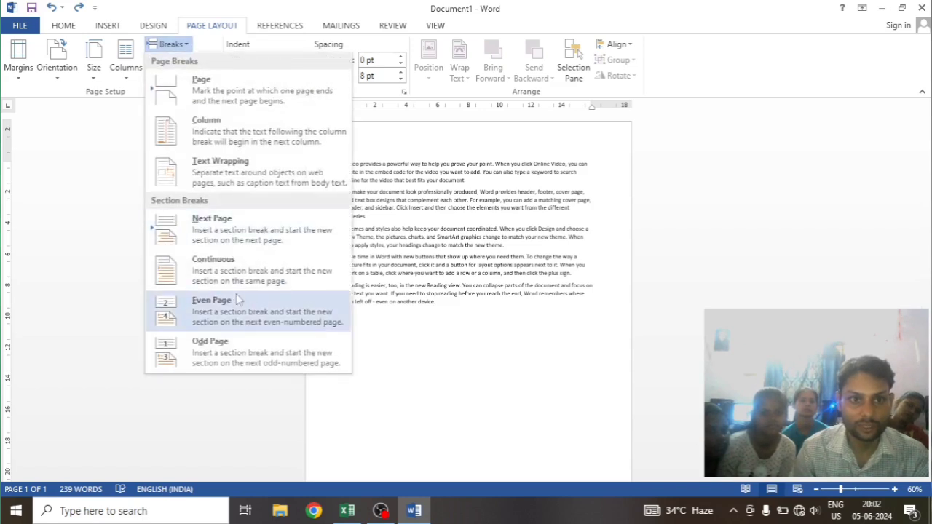
click(226, 274)
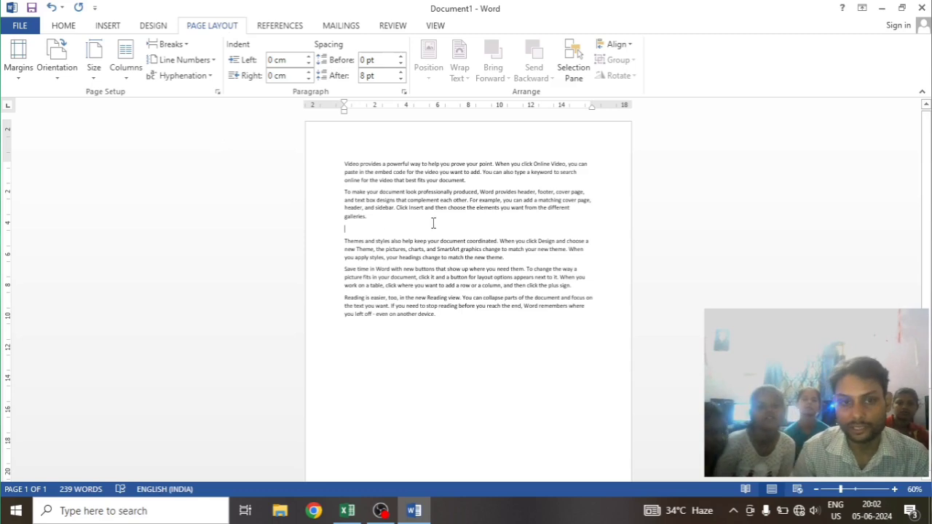
click(167, 44)
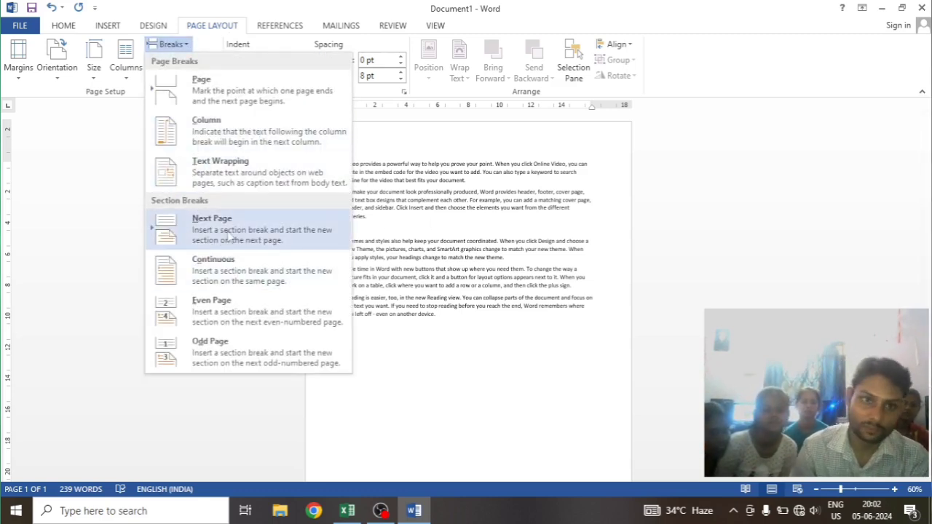
click(433, 358)
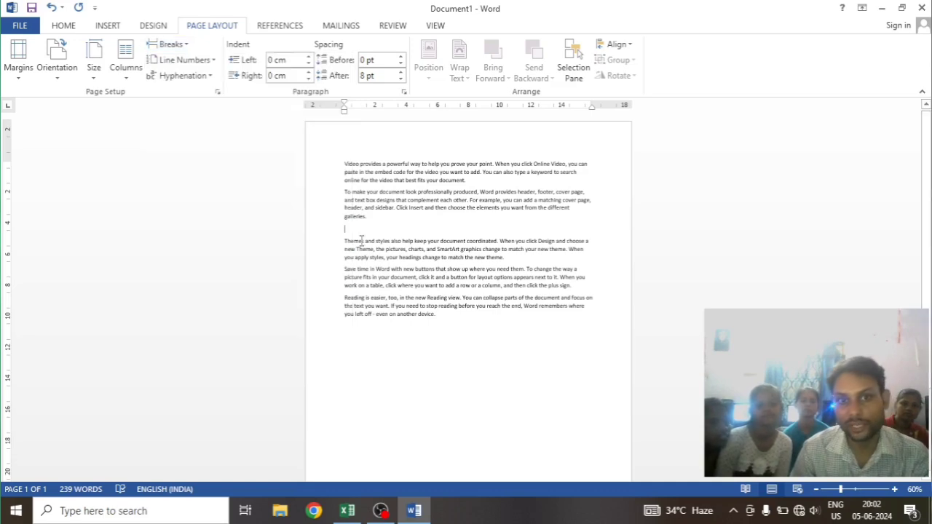
click(359, 227)
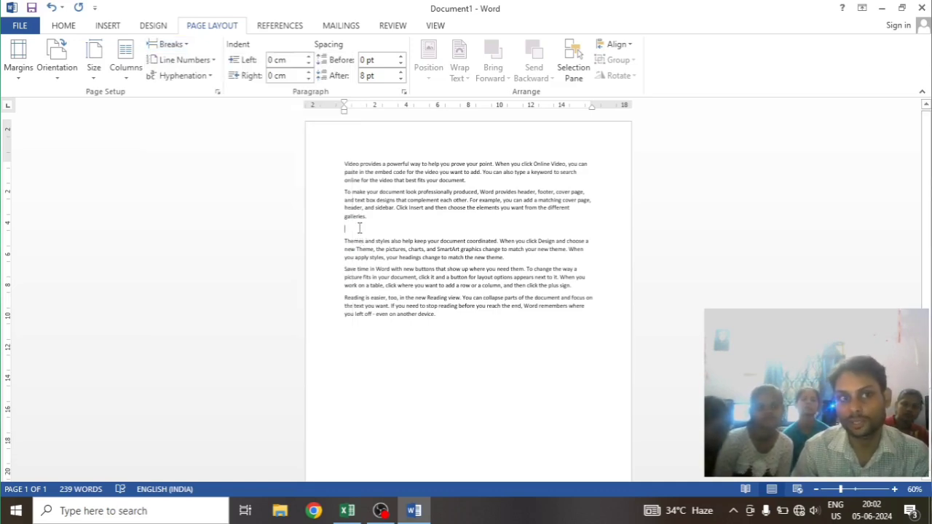
Turn on the display of paragraph marks and other hidden formatting symbols in the document
ctrl+scroll(372, 224, up, 9)
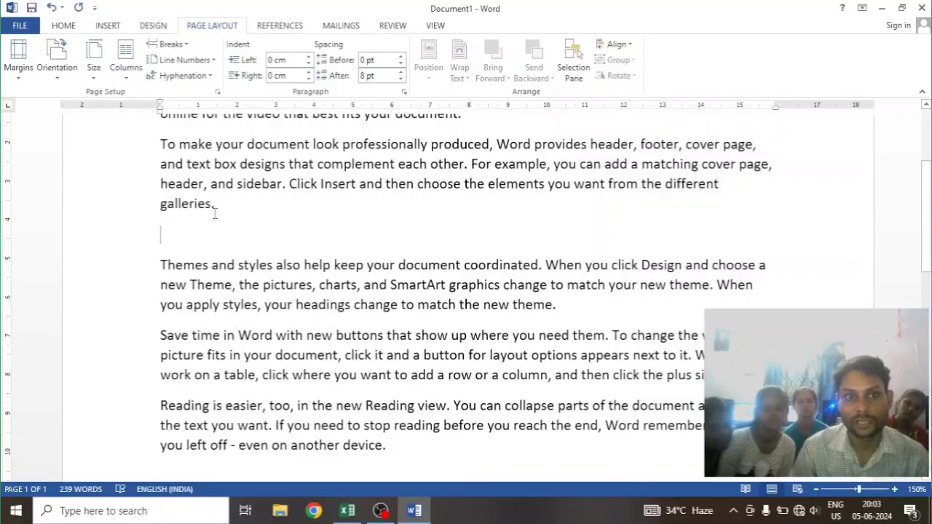
scroll(205, 271, up, 4)
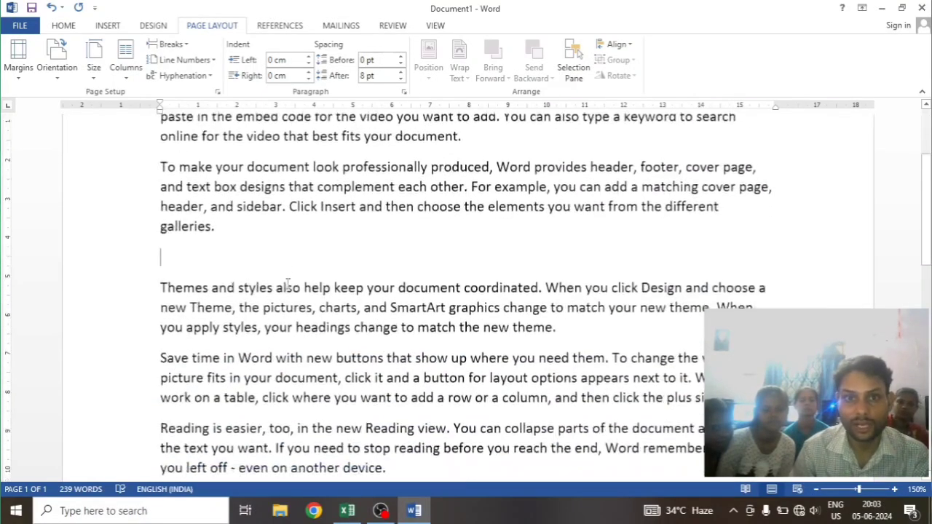
scroll(288, 284, down, 2)
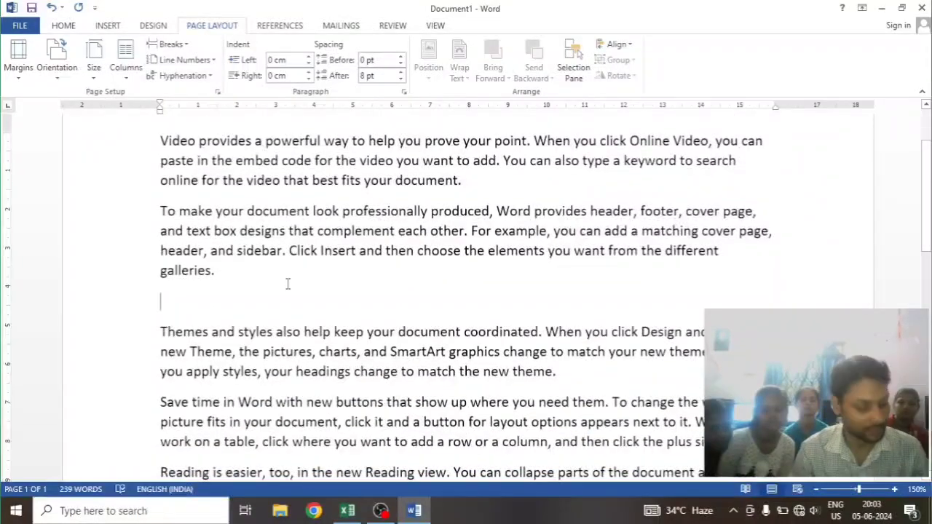
key(ctrl+shift+8)
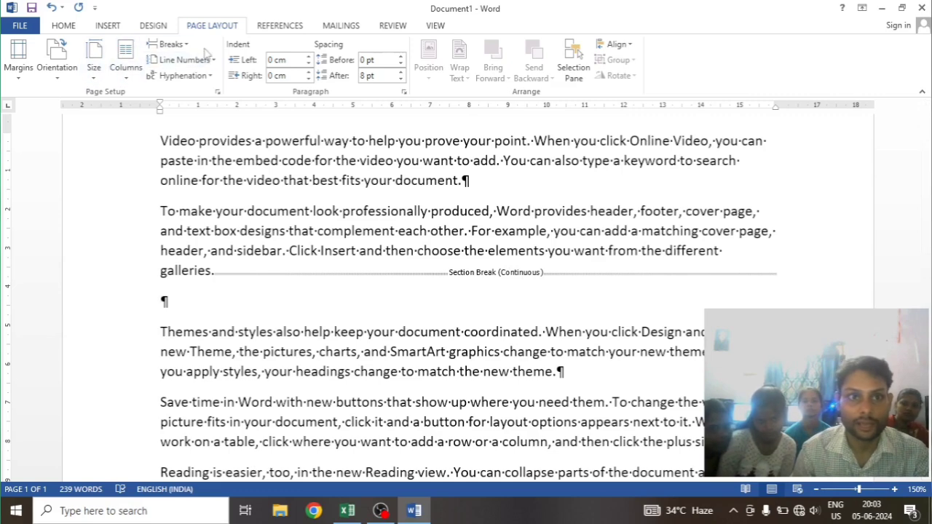
Undo the Continuous section break at the end of the second paragraph
click(169, 44)
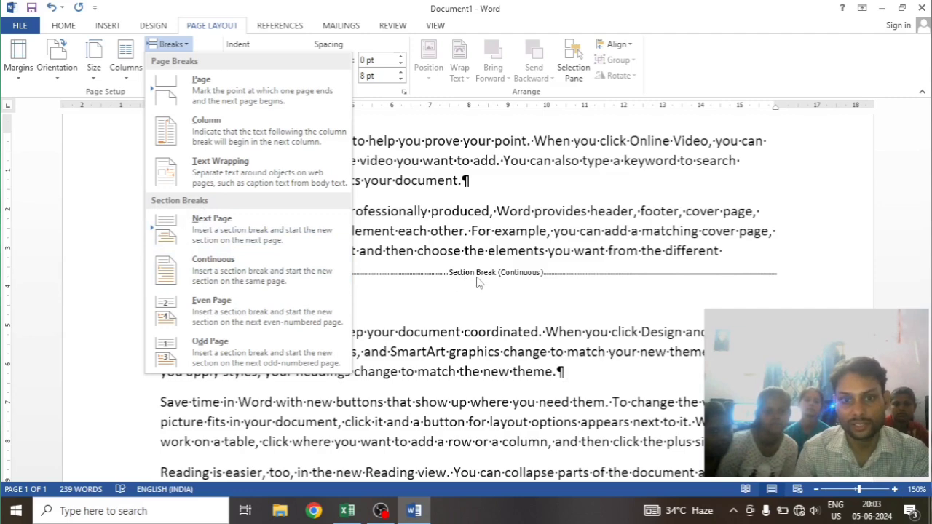
click(425, 288)
key(BackSpace)
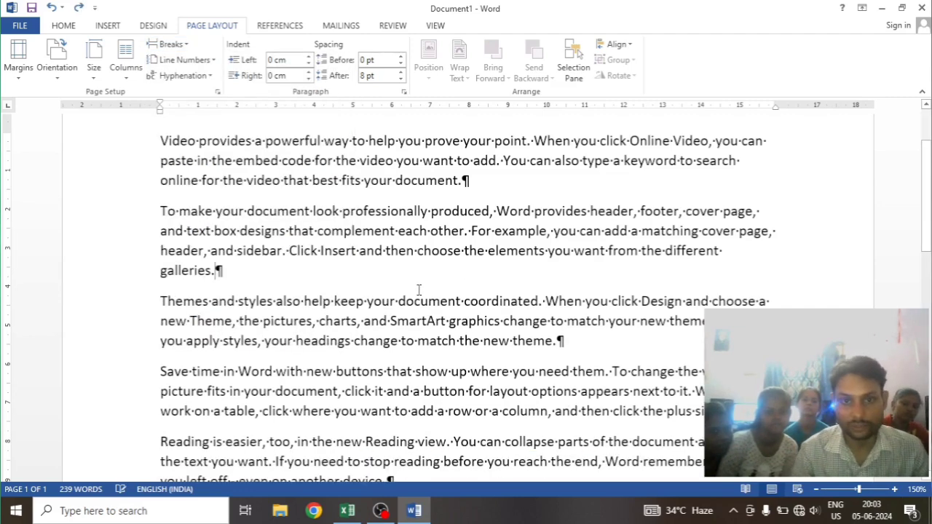
Insert a Next Page section break after "galleries." at the end of the second paragraph, inspect both pages, and undo it
click(185, 46)
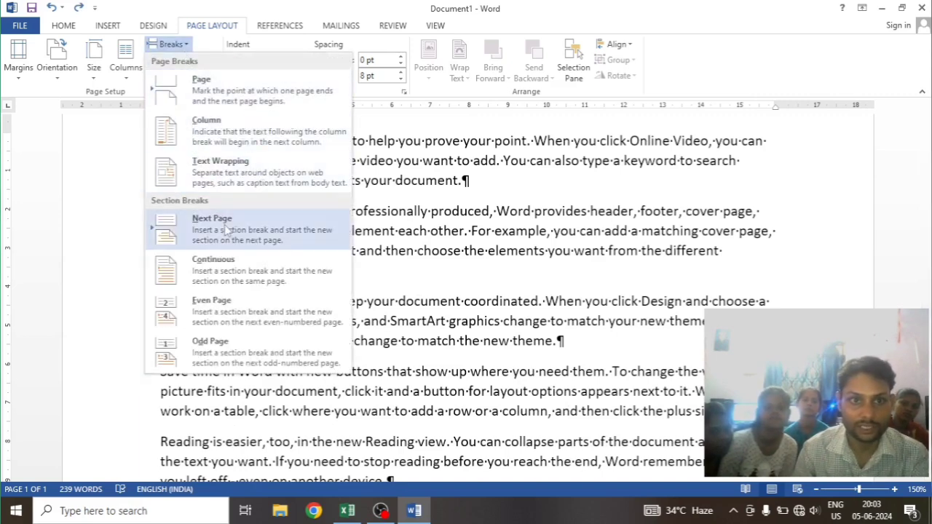
click(227, 230)
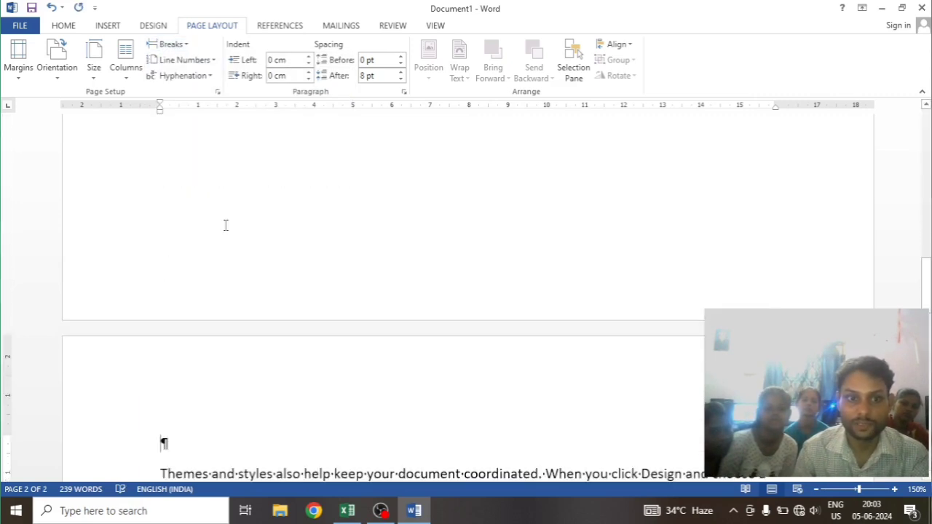
scroll(272, 424, up, 5)
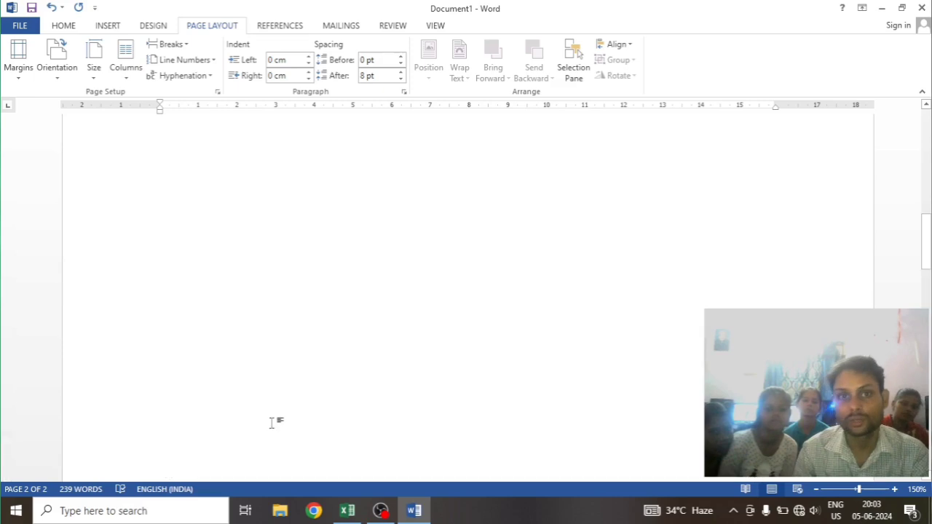
scroll(272, 424, up, 5)
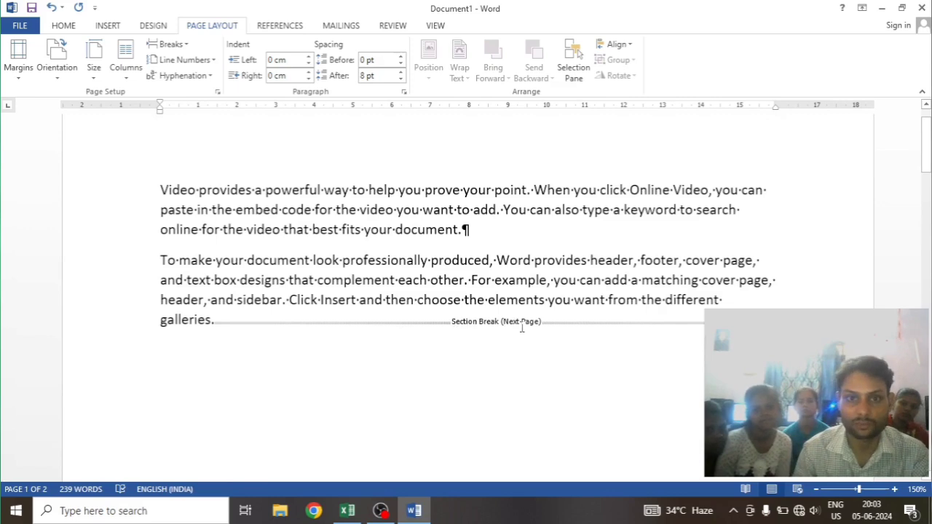
scroll(298, 317, down, 15)
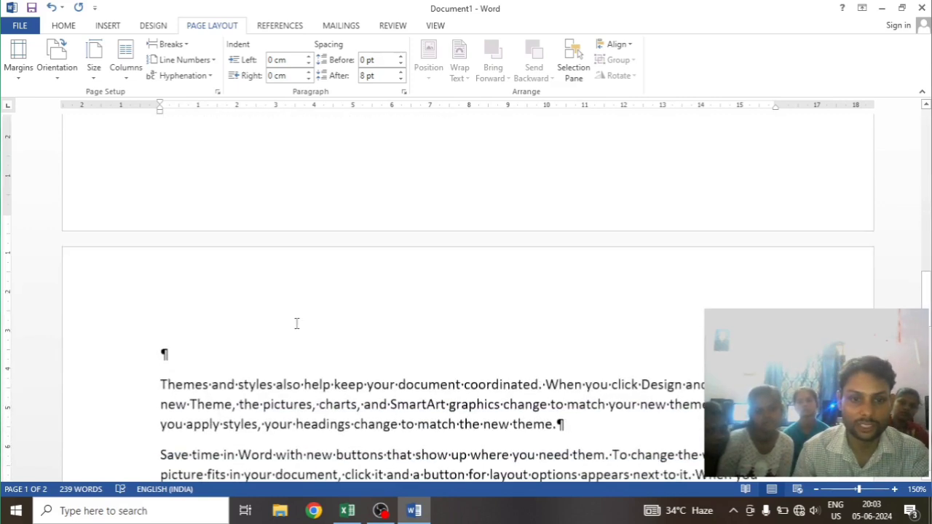
scroll(283, 251, up, 5)
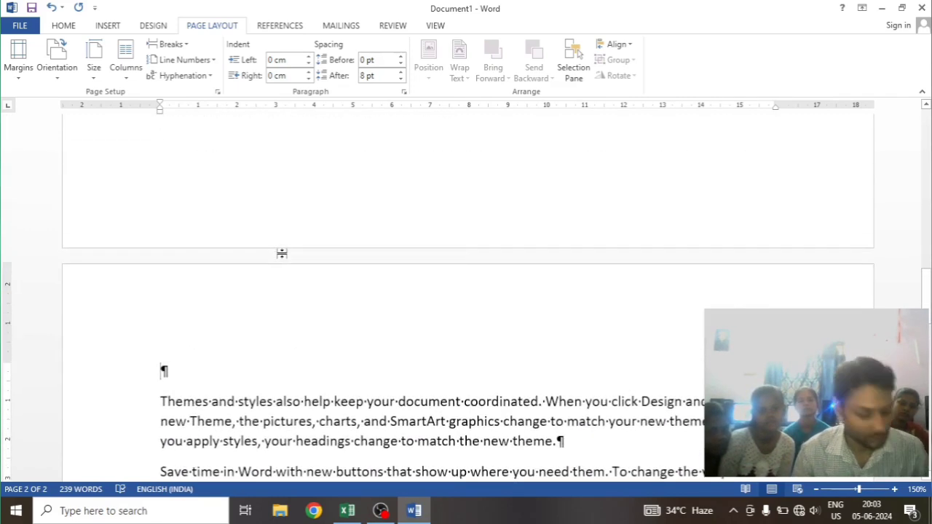
key(ctrl+z)
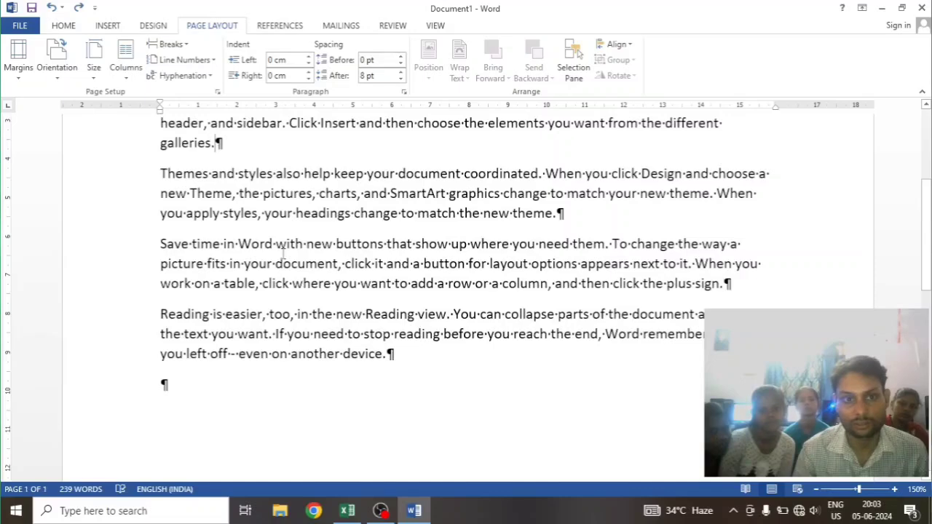
scroll(341, 214, up, 3)
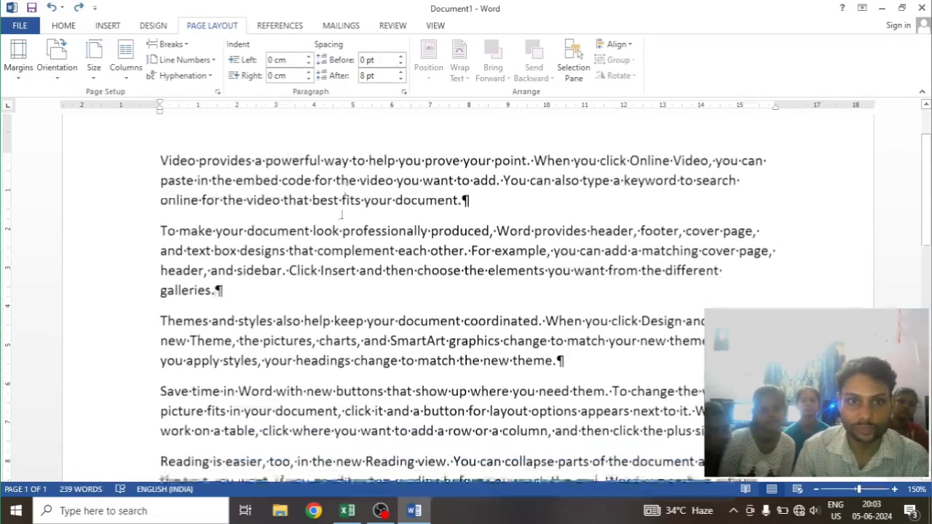
scroll(557, 282, down, 2)
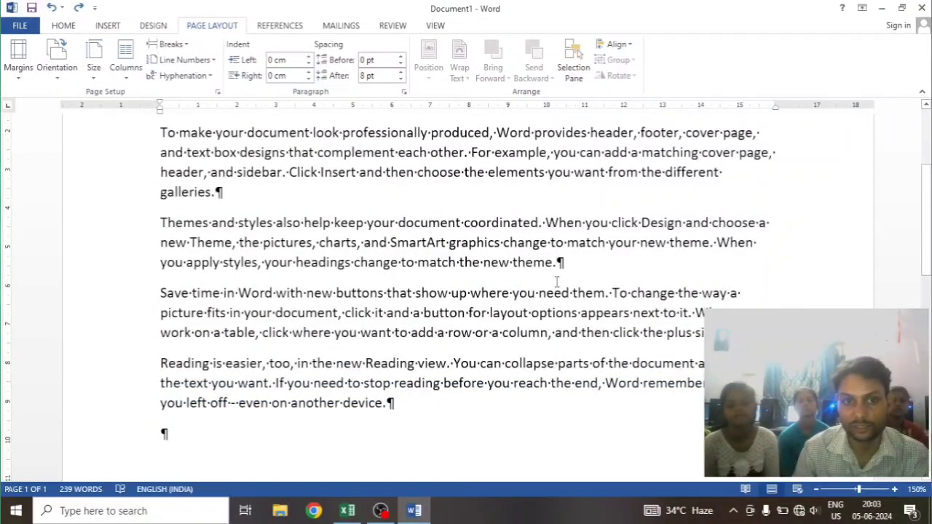
scroll(557, 281, up, 3)
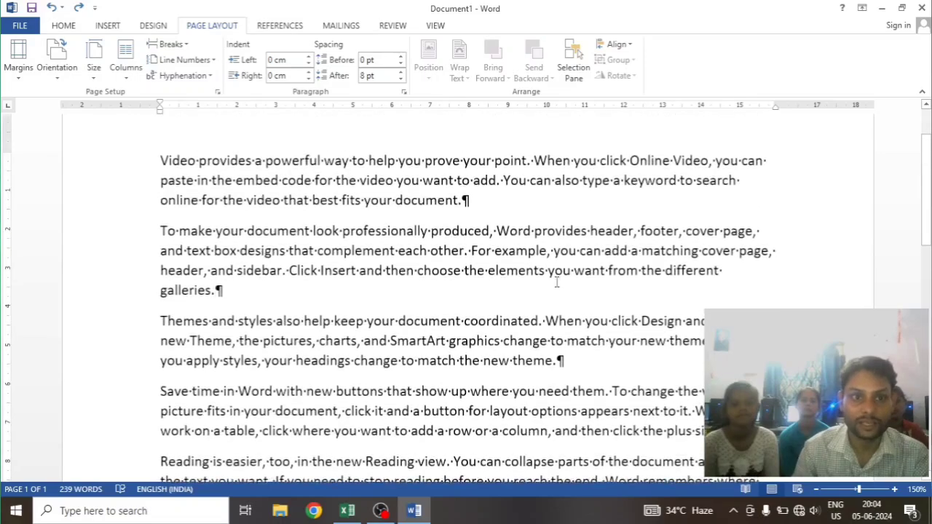
scroll(557, 281, down, 1)
scroll(557, 282, down, 2)
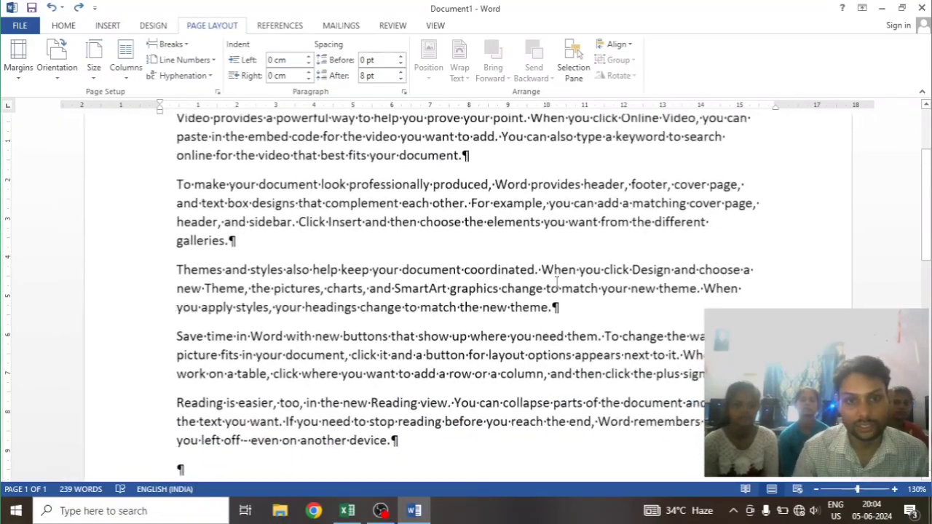
scroll(557, 282, down, 1)
scroll(559, 278, up, 2)
scroll(559, 276, down, 1)
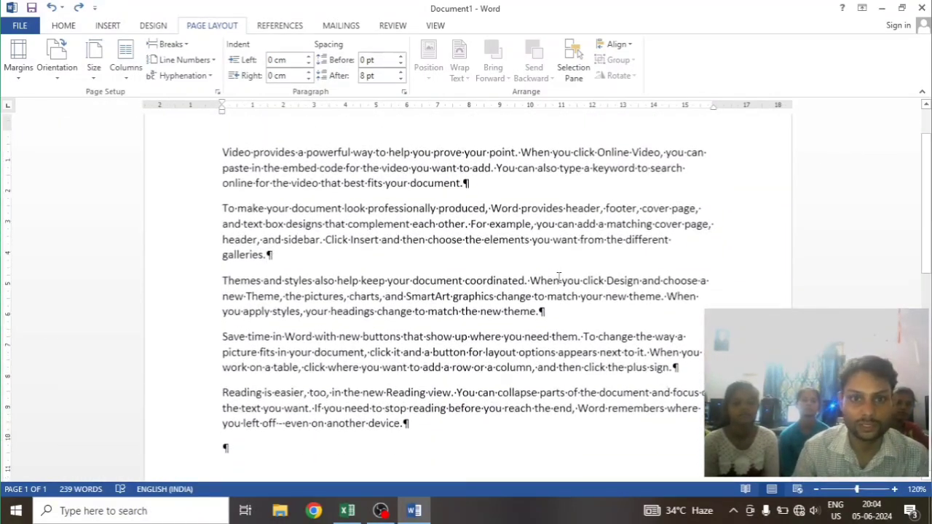
scroll(560, 276, down, 1)
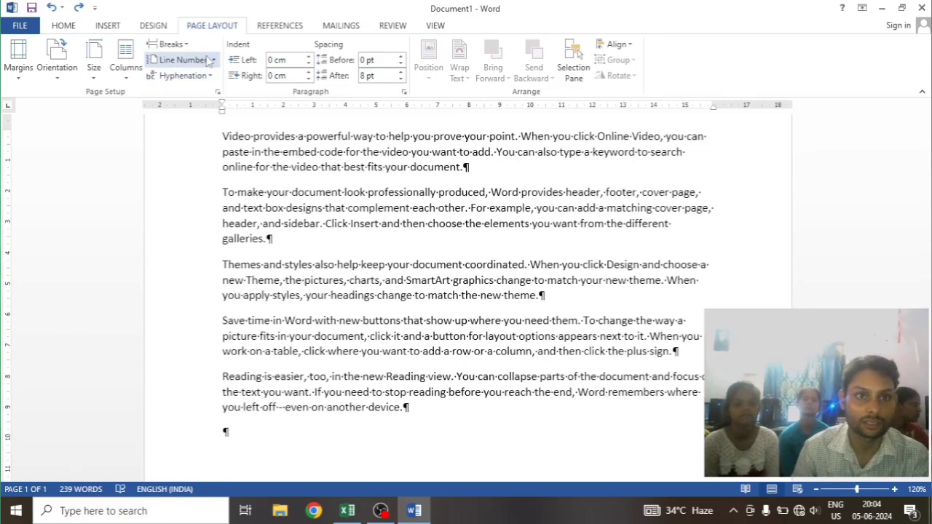
click(170, 44)
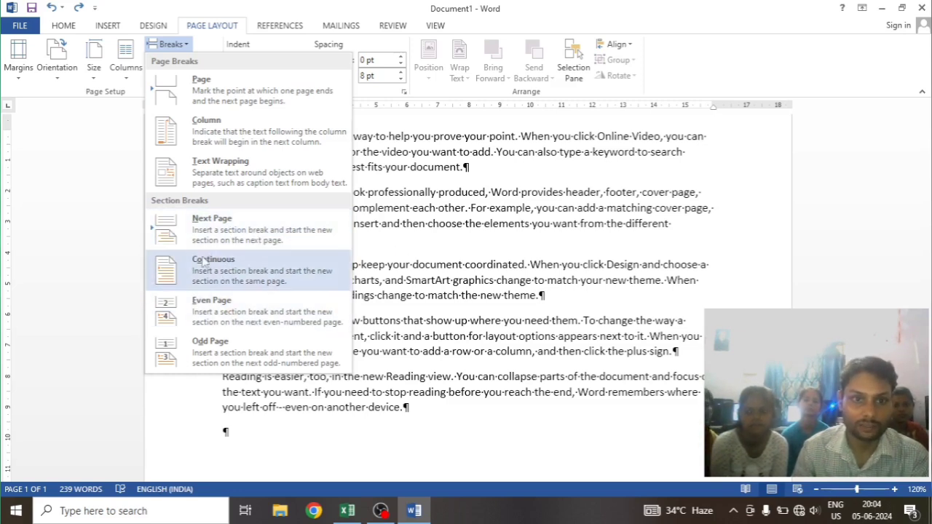
click(592, 232)
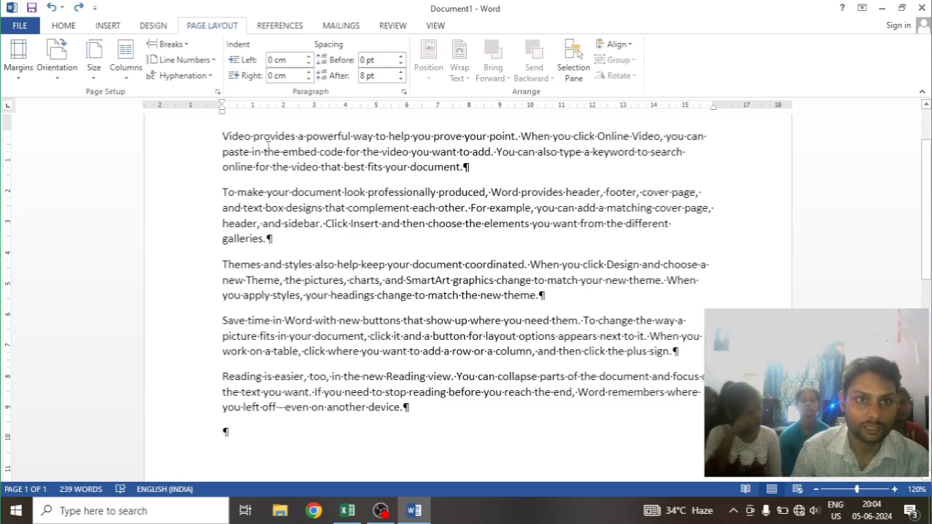
Apply Continuous line numbering to the whole document and undo it
click(197, 62)
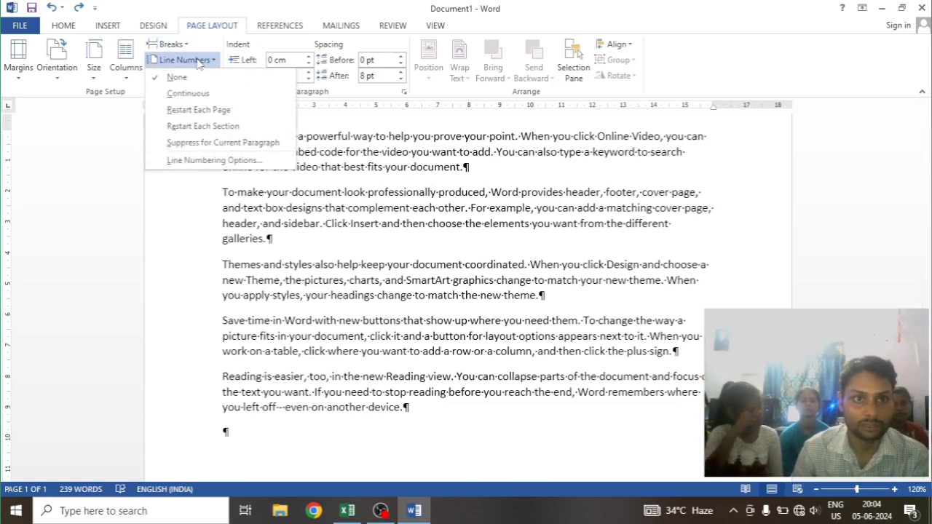
click(209, 96)
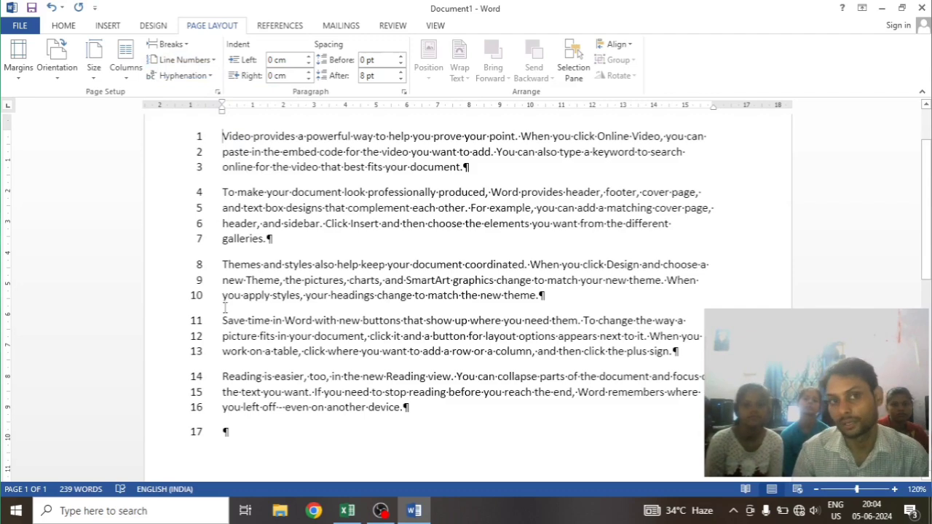
key(ctrl+z)
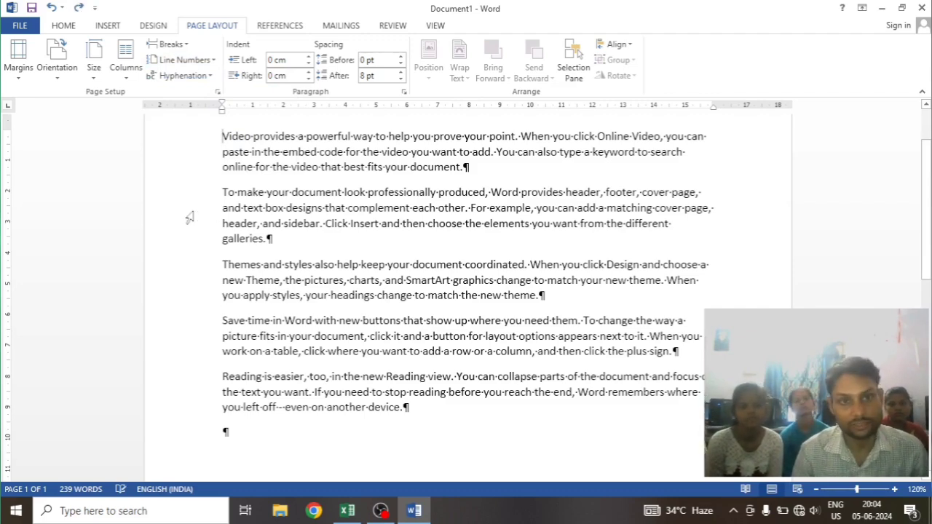
Insert a Continuous section break before the first paragraph and undo it
click(167, 44)
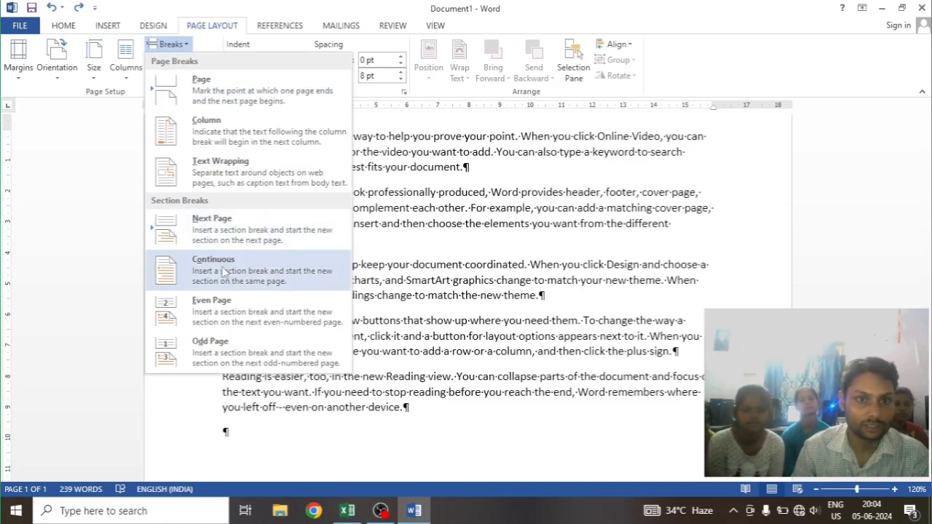
click(224, 272)
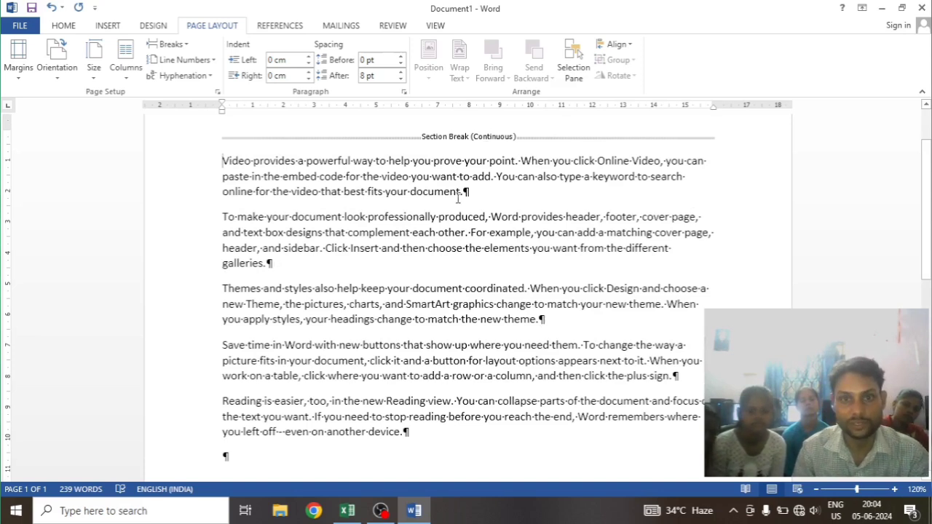
scroll(427, 394, down, 1)
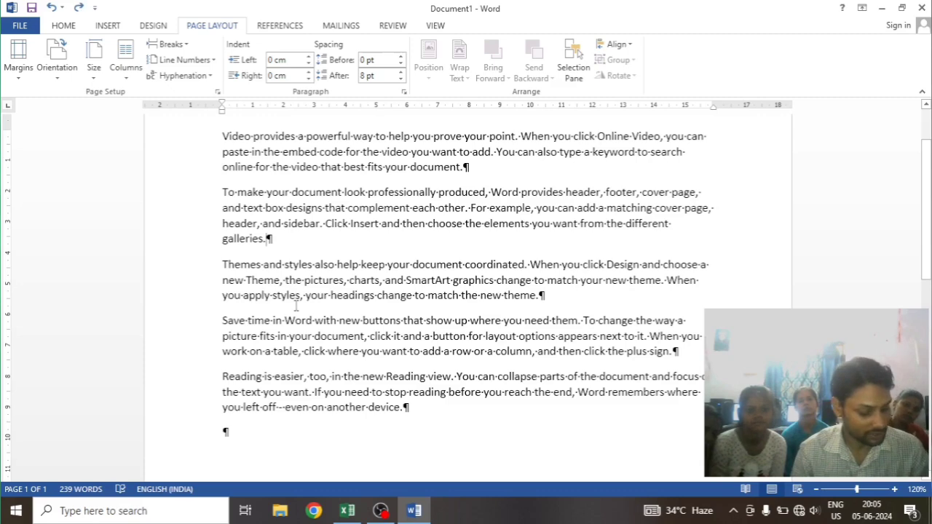
Insert a Continuous section break after "galleries." and apply Continuous line numbering to the section containing the first two paragraphs
click(168, 44)
click(222, 268)
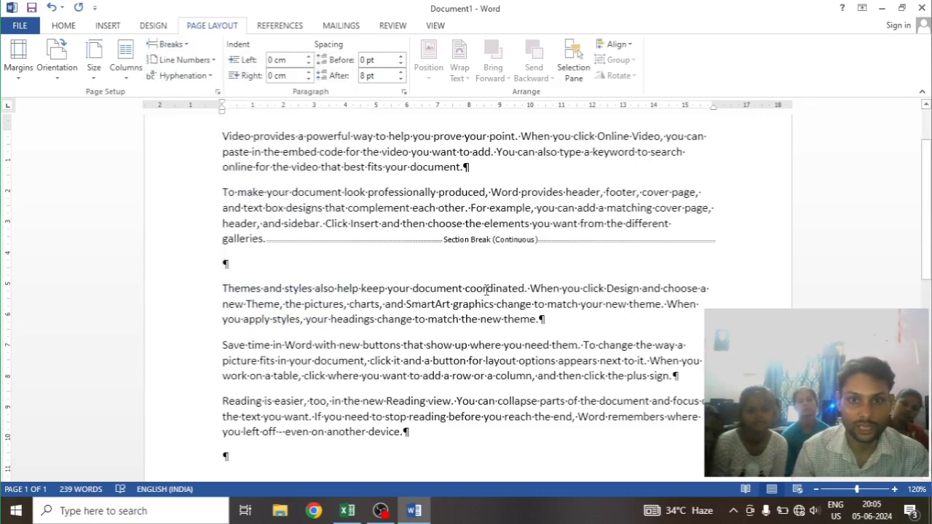
scroll(493, 289, up, 2)
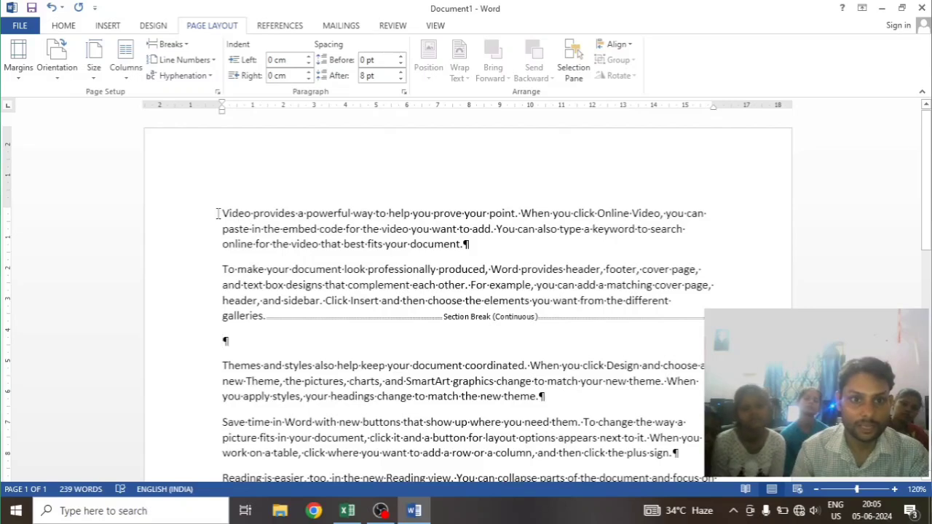
click(208, 61)
click(187, 94)
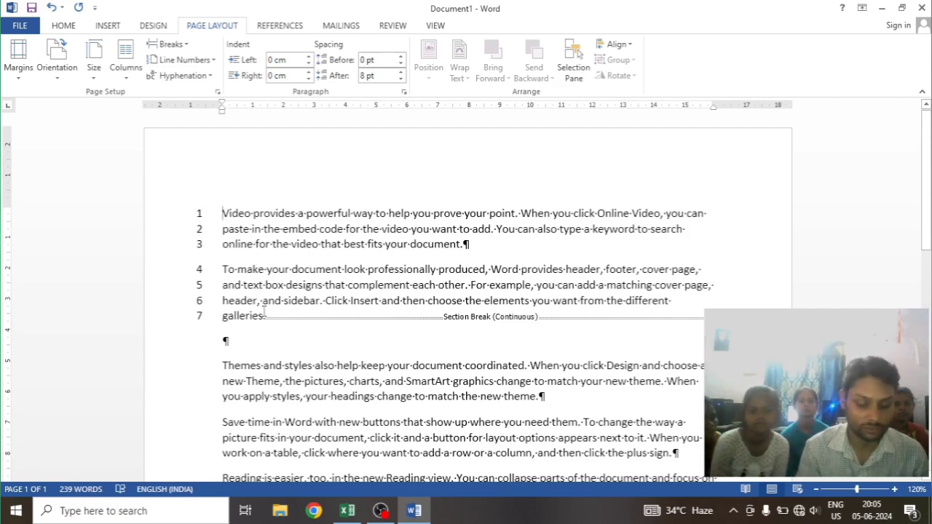
Hide the formatting symbols, review the line numbers around the section break, and show the symbols again
key(ctrl+shift+8)
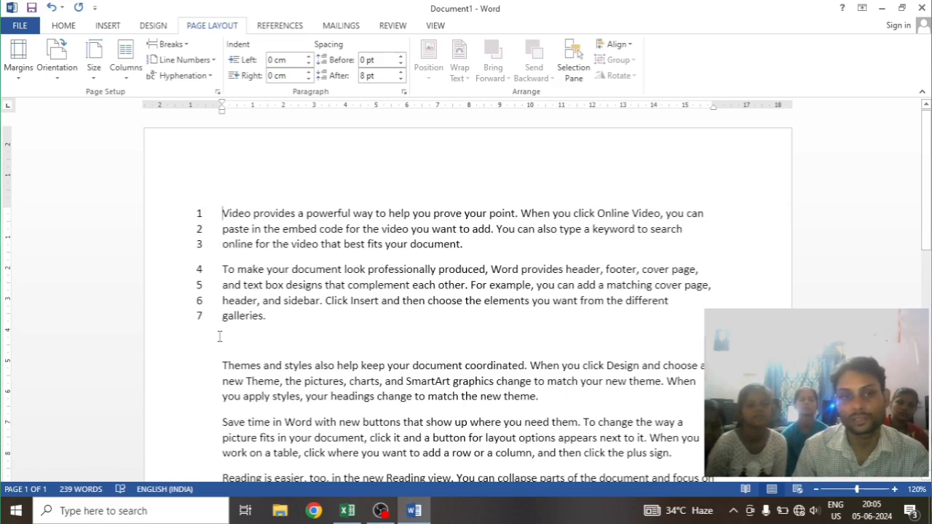
scroll(250, 250, down, 3)
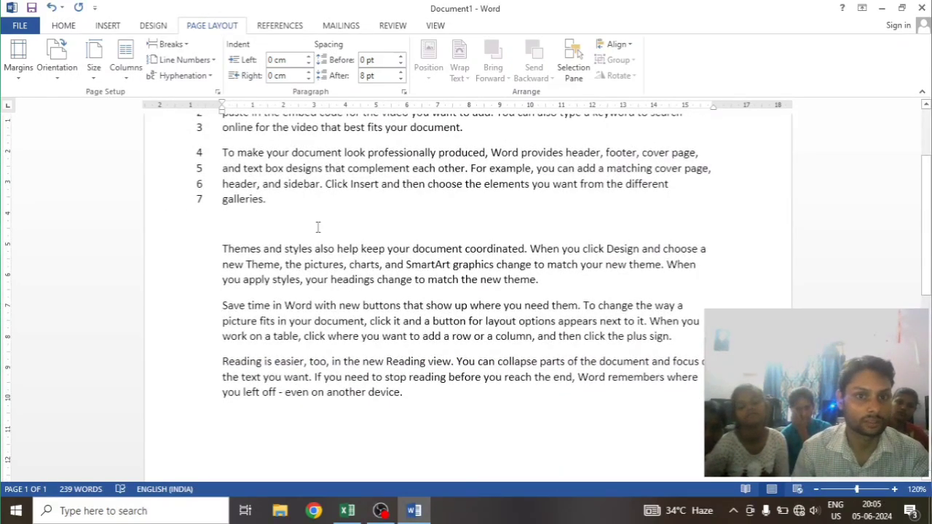
scroll(318, 227, up, 1)
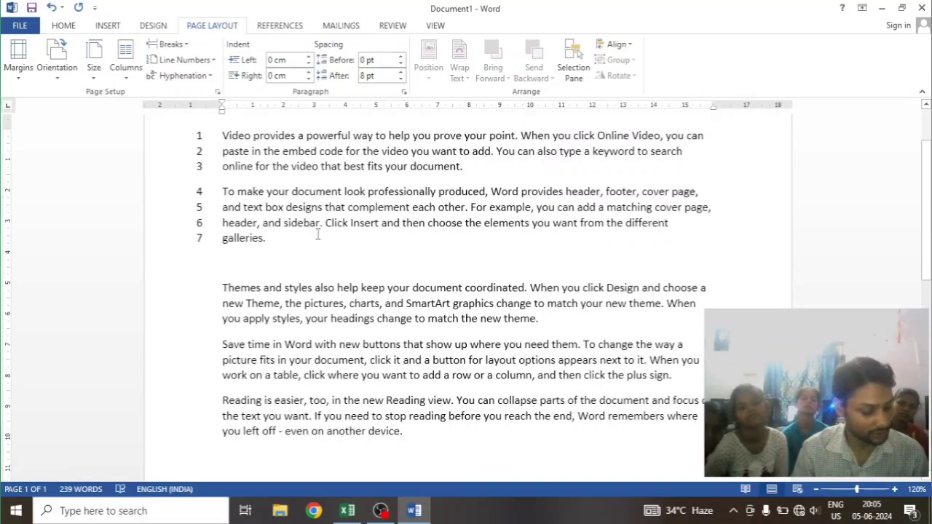
key(ctrl+shift+8)
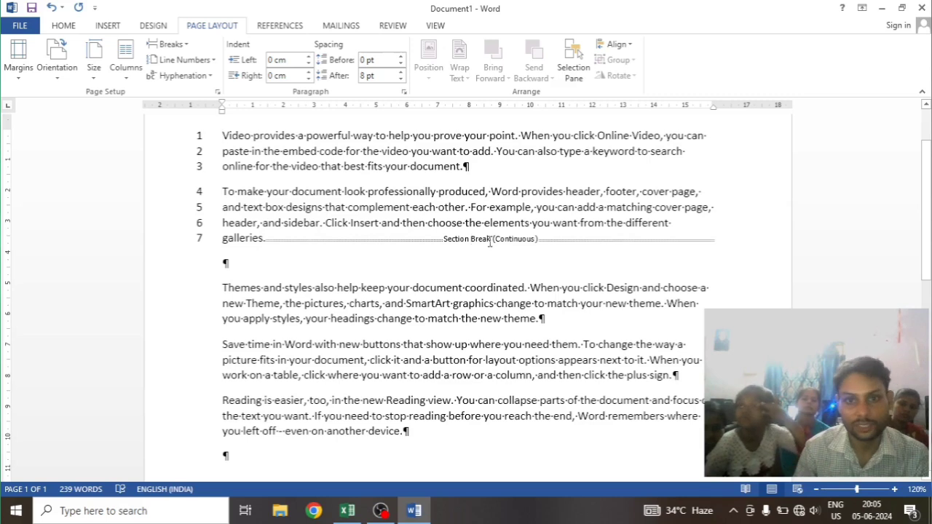
Toggle the display of paragraph marks and other formatting symbols on and off, leaving them hidden
click(64, 27)
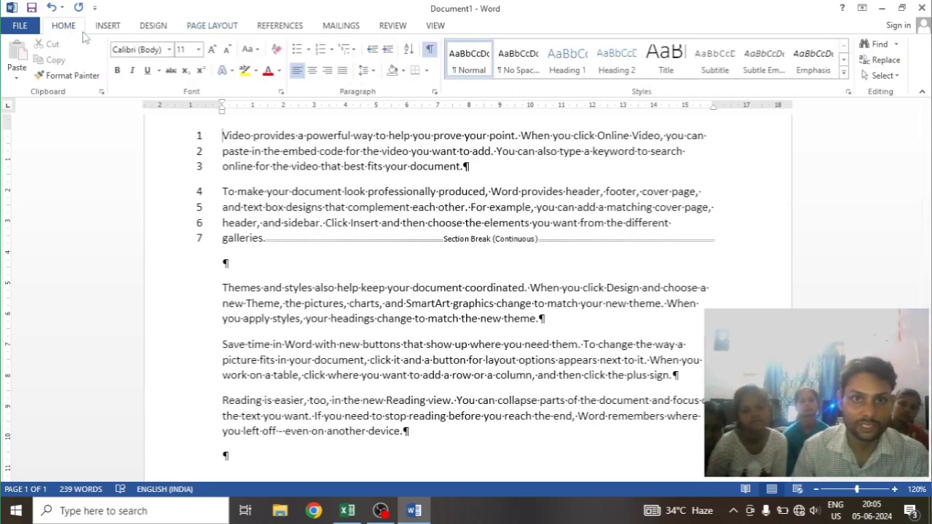
click(429, 51)
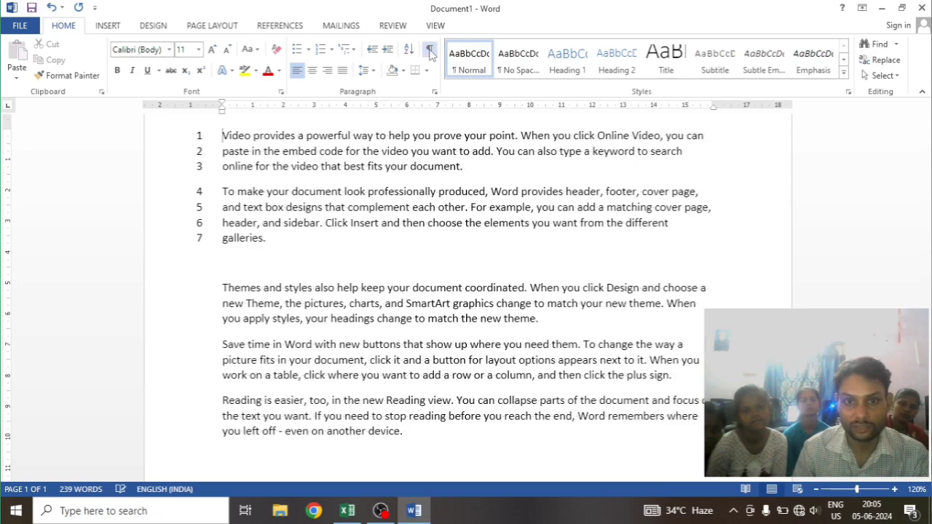
click(429, 50)
click(430, 50)
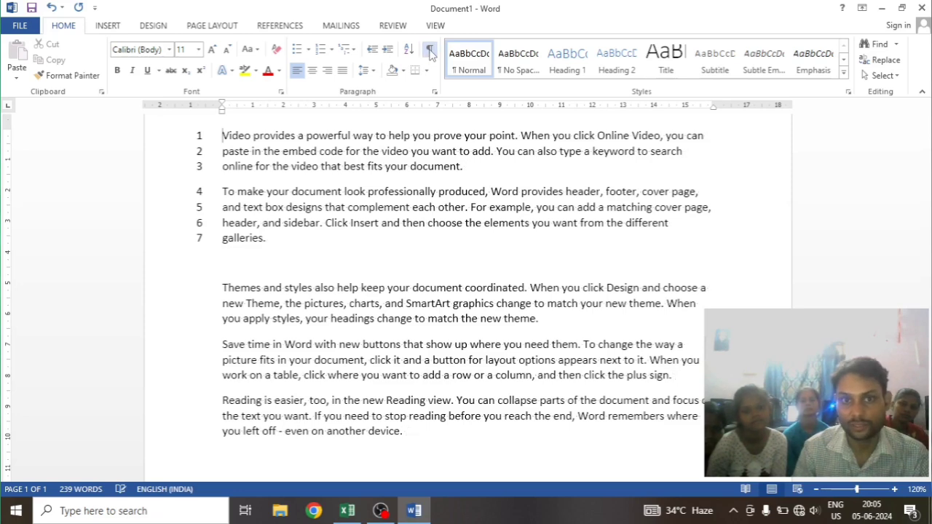
click(430, 51)
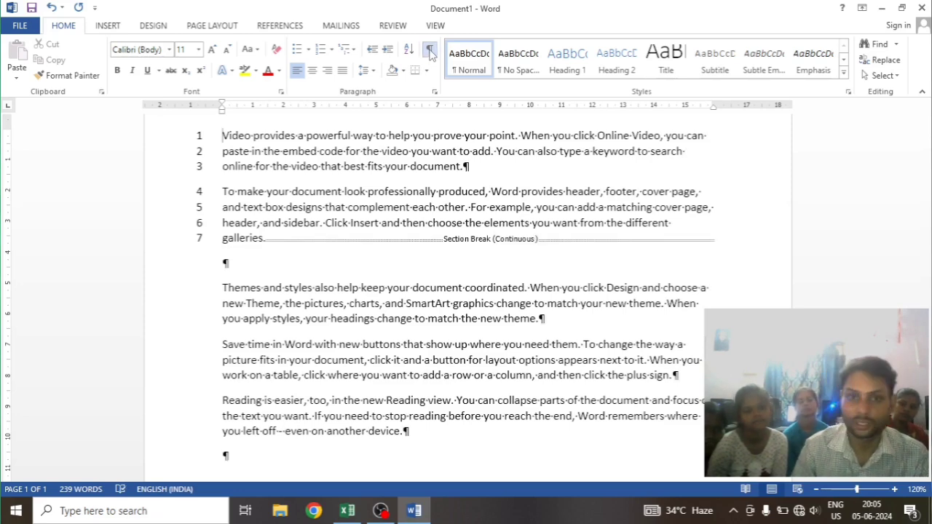
click(431, 51)
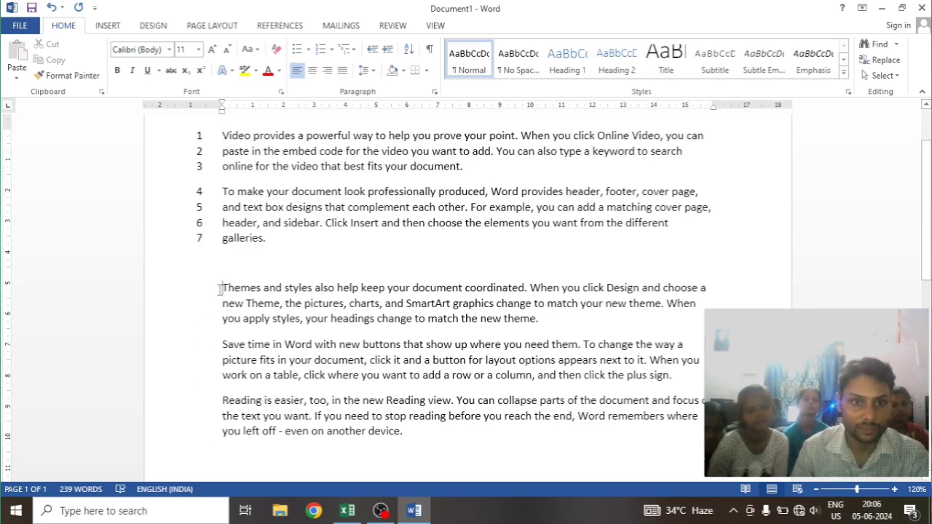
Apply Continuous line numbering to the second section, which begins before the "Themes and styles" paragraph
click(211, 26)
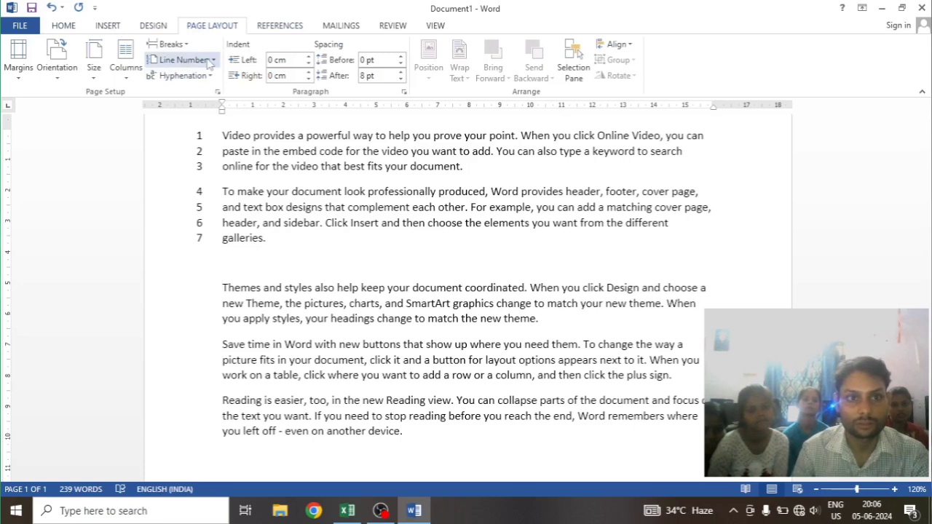
click(208, 62)
click(203, 94)
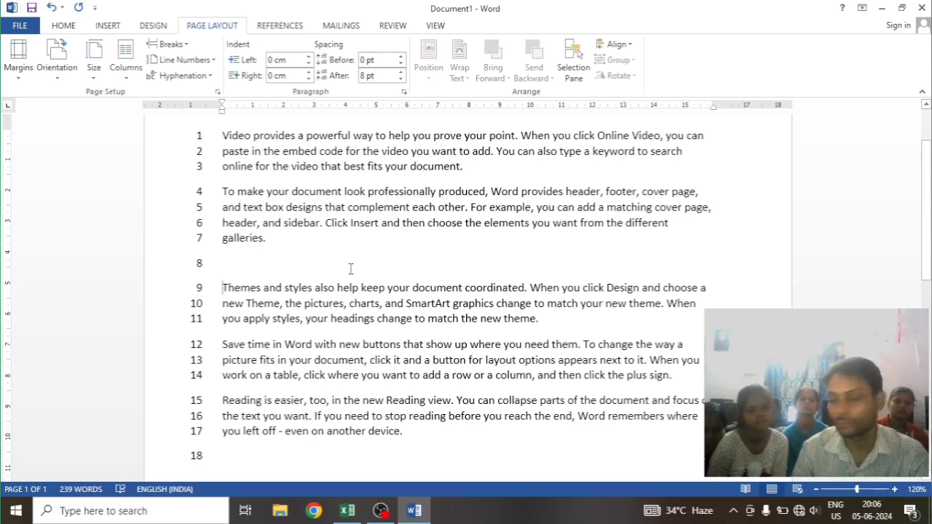
Enter the sample letters "hjdsfjs" on the empty line above the "Themes and styles" paragraph and look at the available break types
text(dsfjsdfjhkfjd)
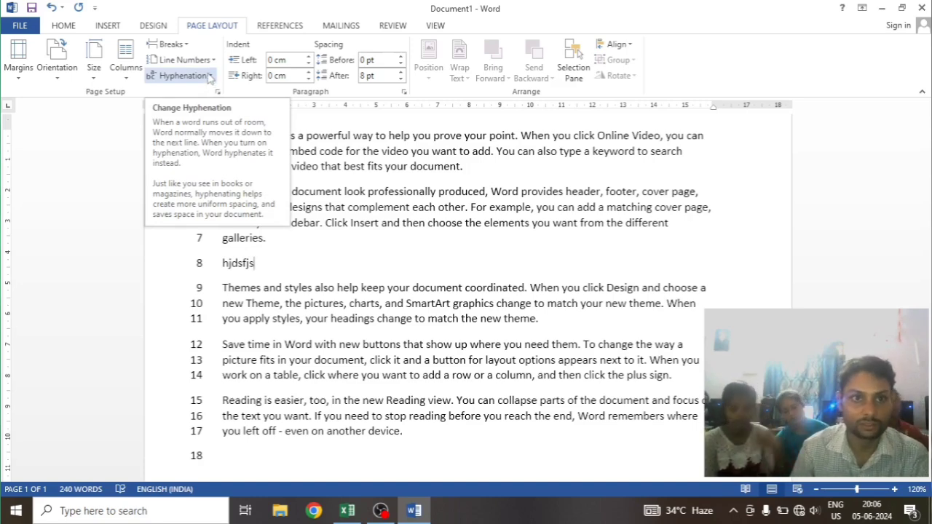
click(169, 43)
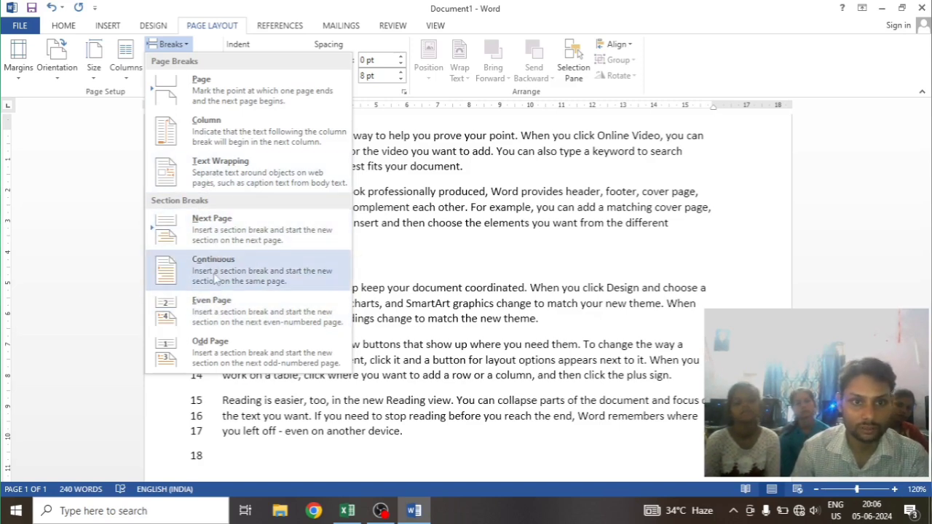
click(458, 284)
Undo the sample letters, the line numbering and the Continuous section break after "galleries.", with the formatting symbols shown
key(ctrl+z)
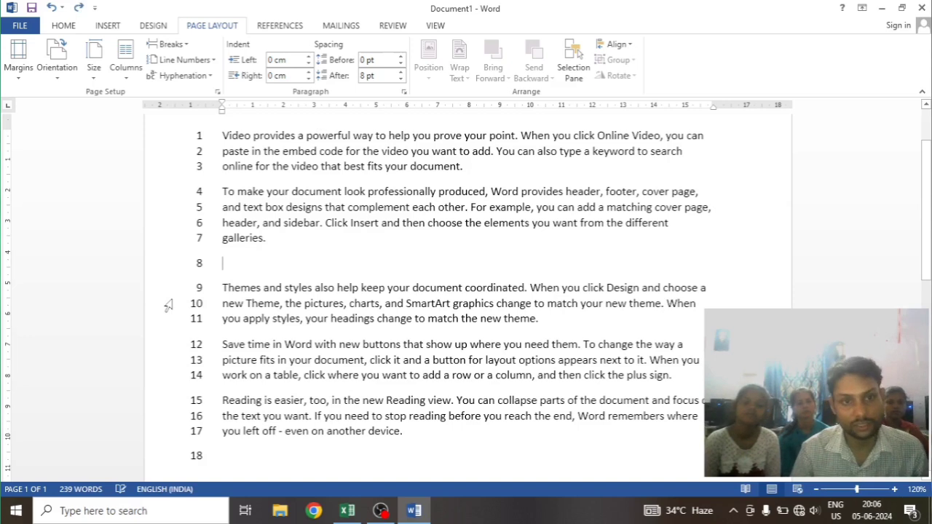
key(ctrl+z)
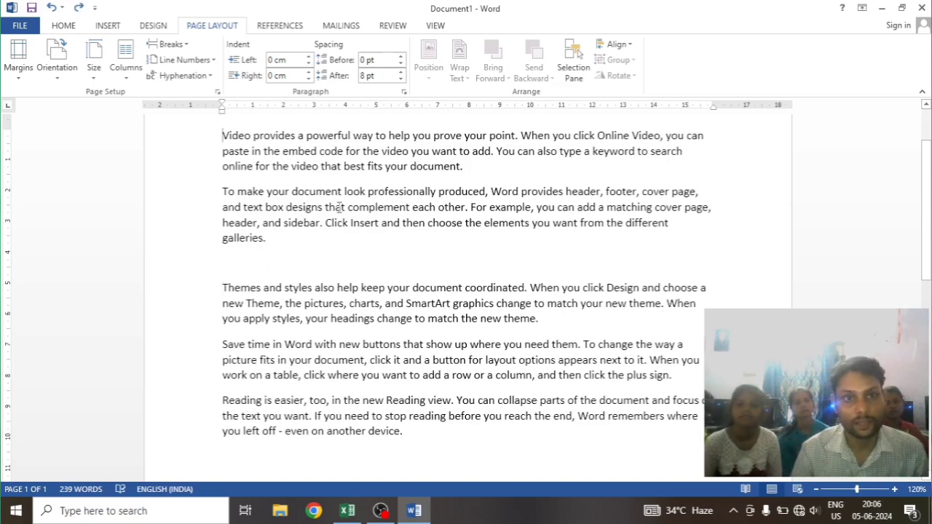
key(ctrl+shift+8)
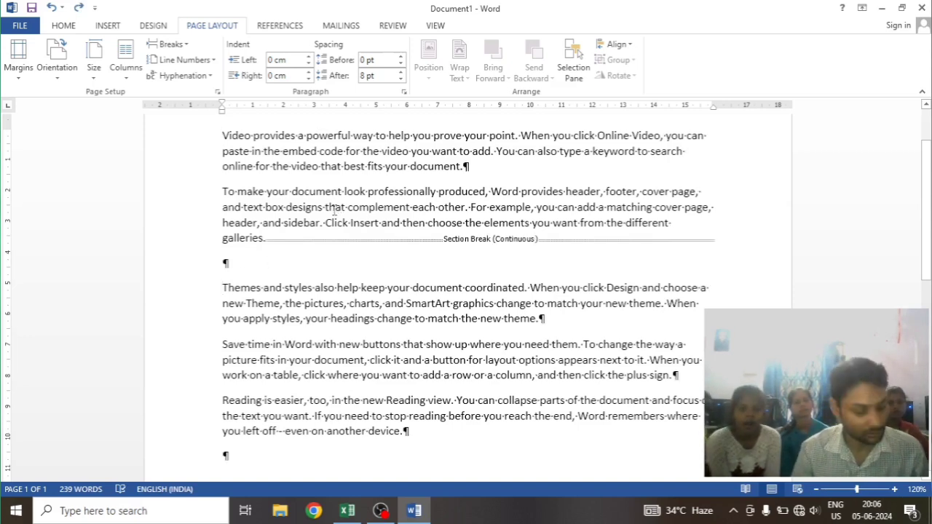
key(ctrl+z)
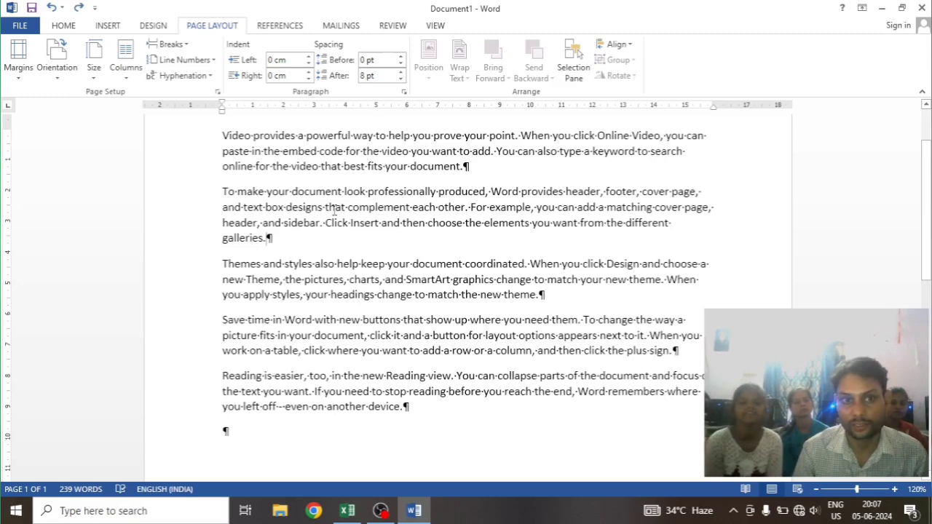
scroll(364, 278, up, 2)
scroll(364, 291, down, 2)
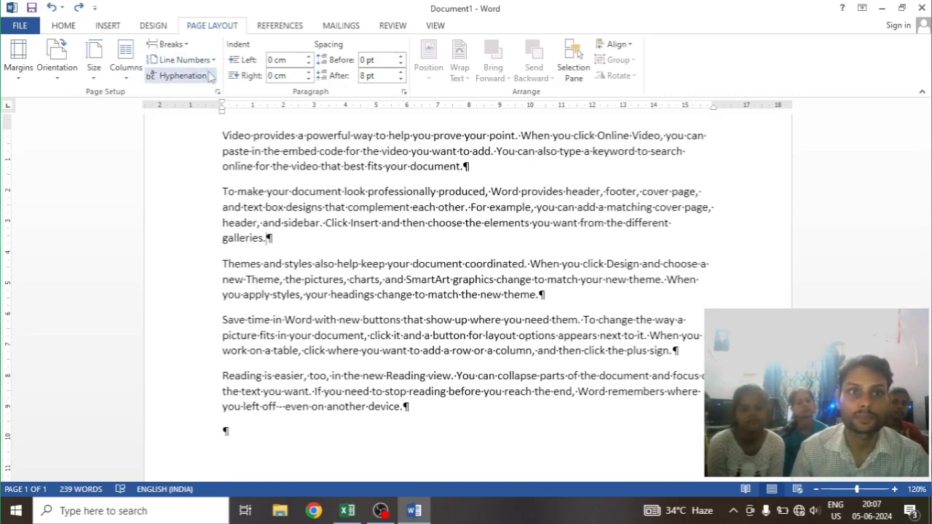
click(169, 44)
click(222, 290)
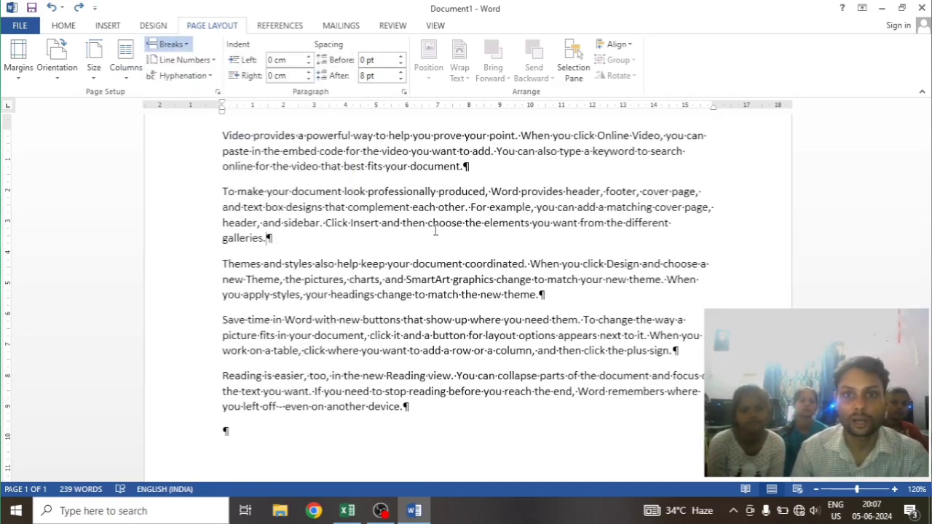
scroll(612, 206, up, 2)
scroll(611, 206, down, 10)
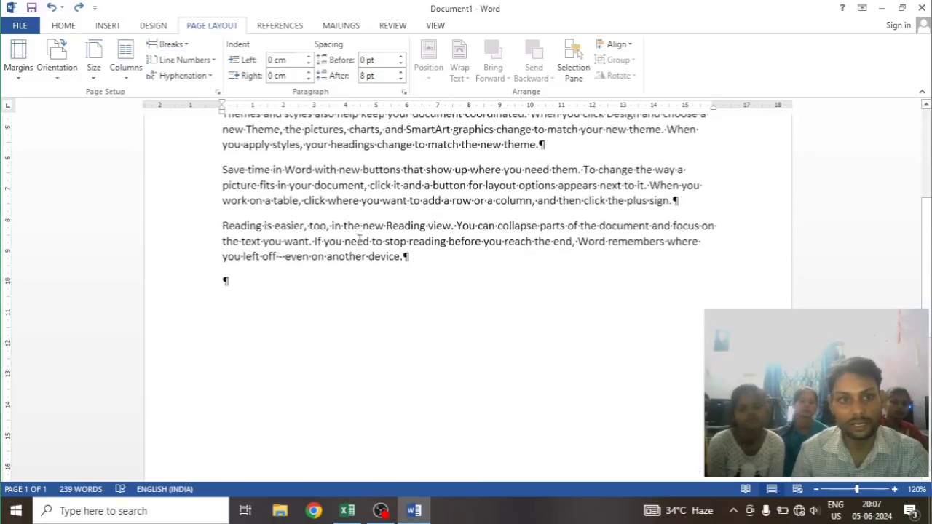
scroll(374, 284, up, 10)
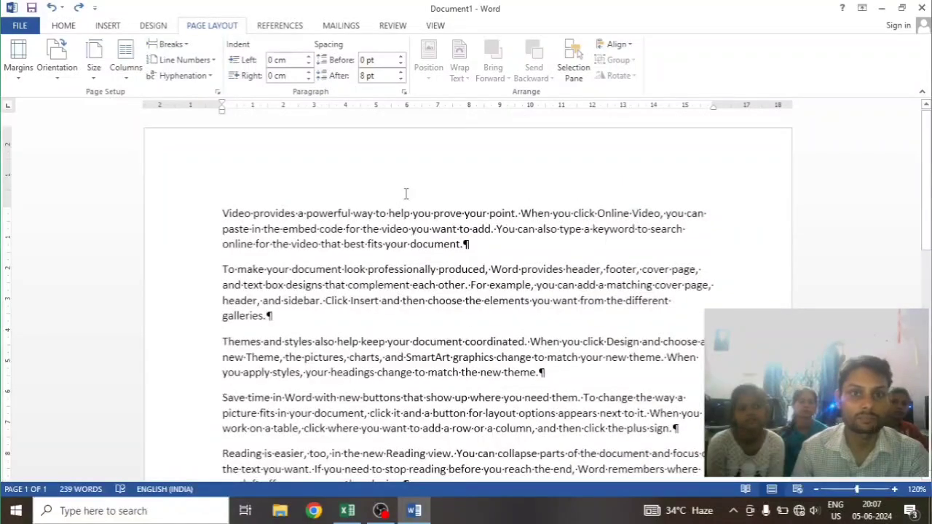
click(153, 26)
click(213, 27)
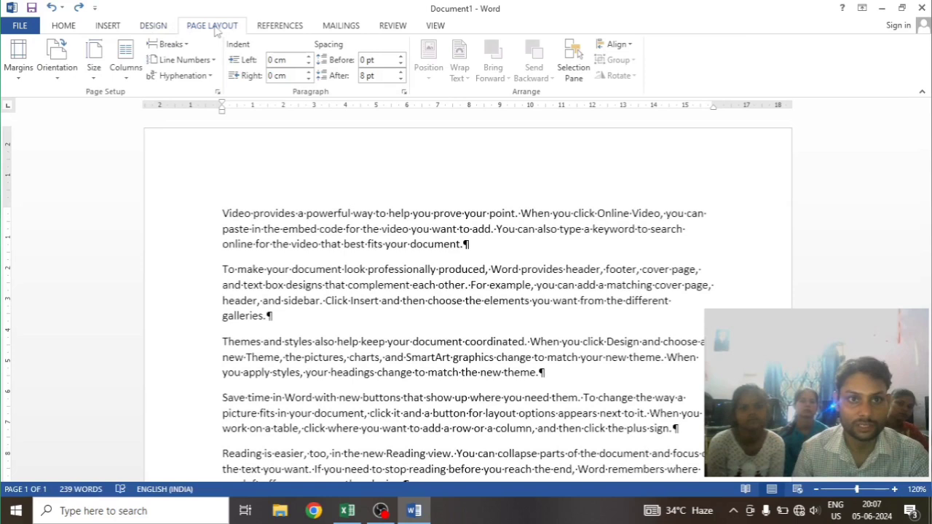
Insert a page number at the bottom of the page using the Circle design from the With Shapes group
click(108, 26)
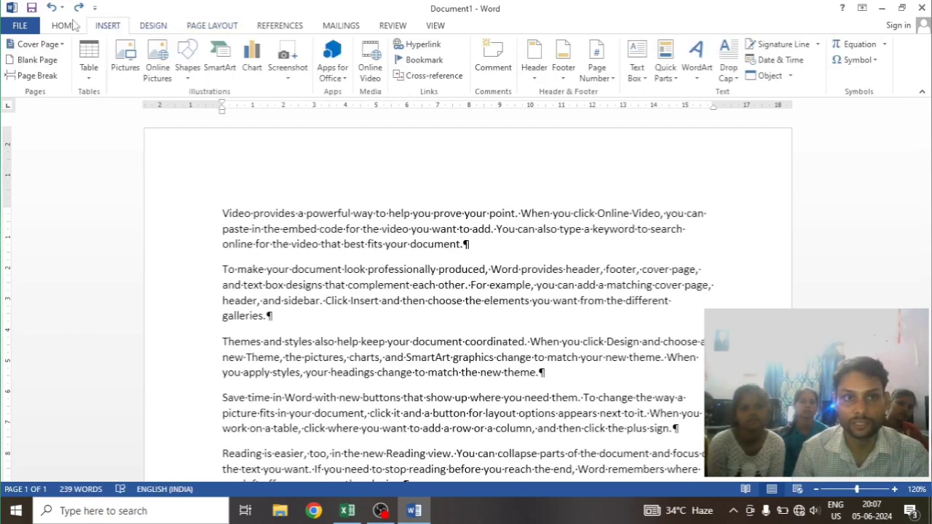
click(596, 76)
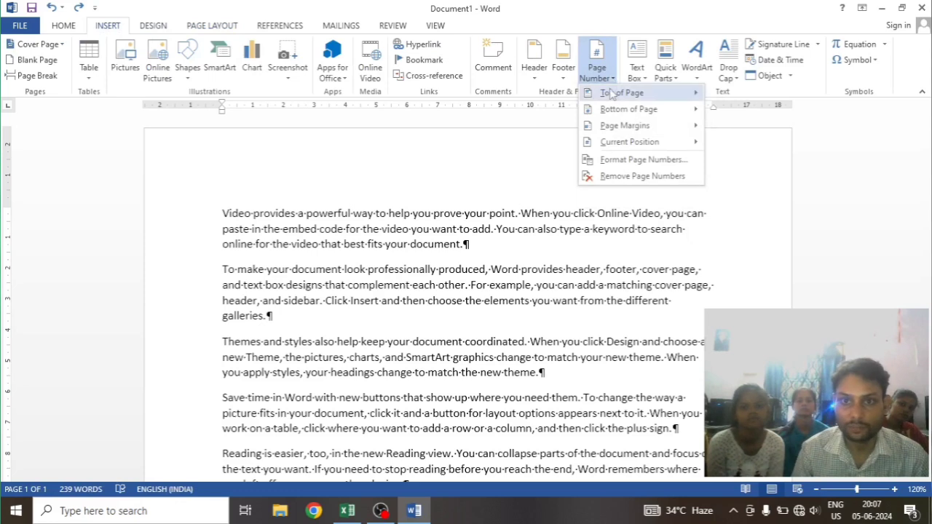
mouse_move(619, 110)
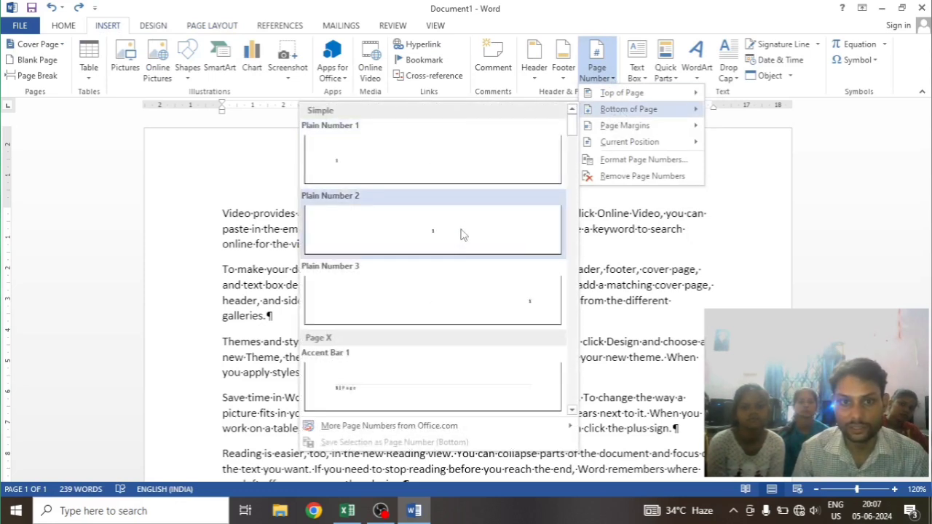
scroll(431, 300, down, 5)
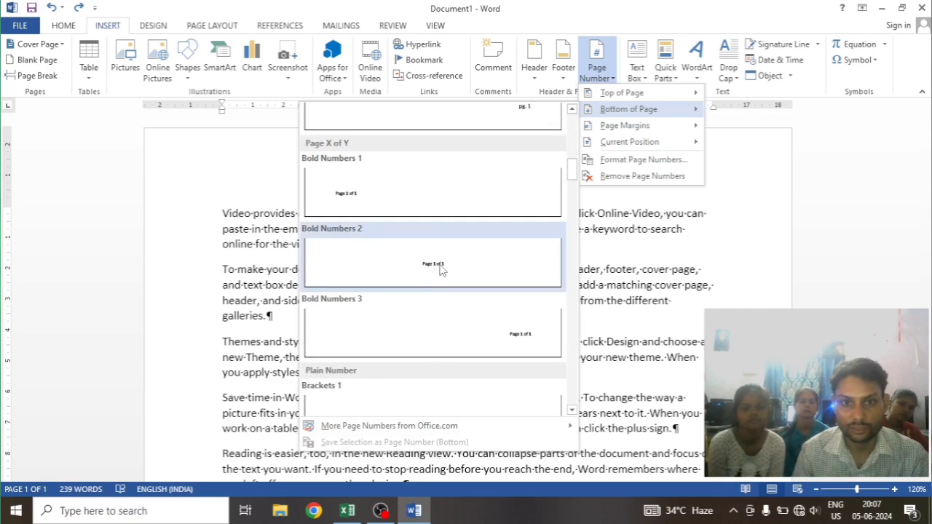
scroll(439, 268, down, 5)
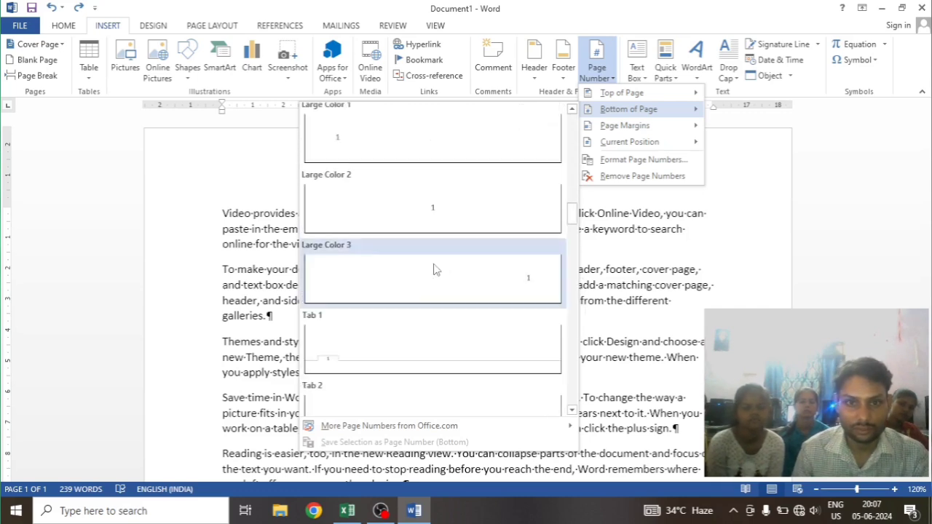
scroll(502, 291, down, 3)
scroll(505, 297, down, 3)
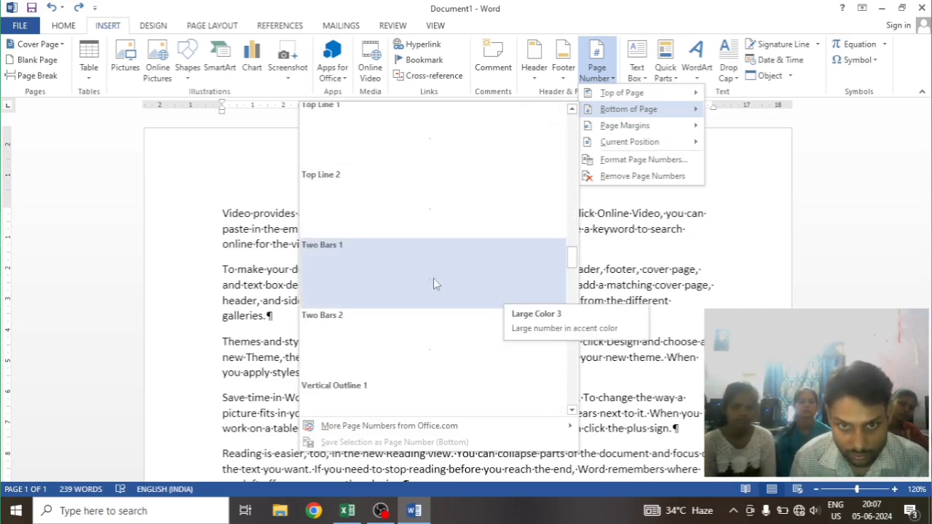
scroll(437, 286, down, 5)
scroll(441, 291, up, 2)
scroll(441, 292, up, 3)
scroll(441, 292, down, 3)
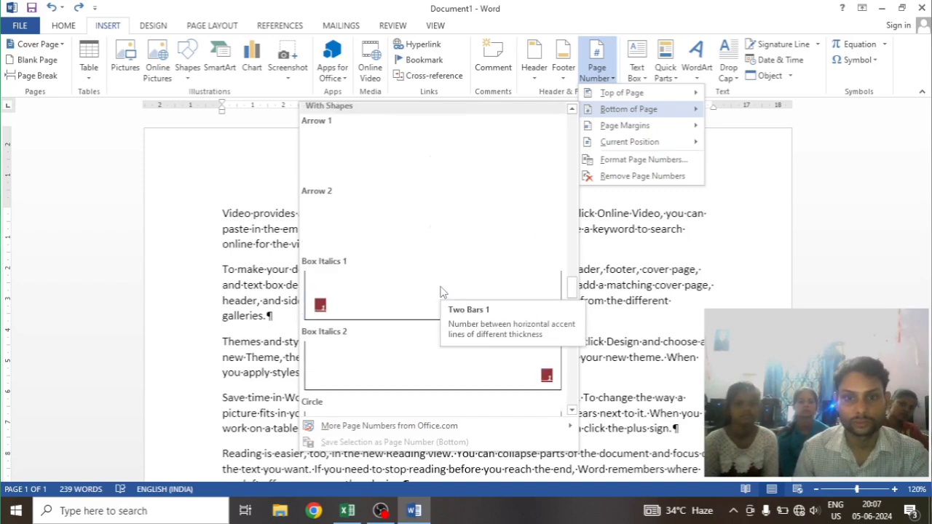
scroll(508, 369, down, 3)
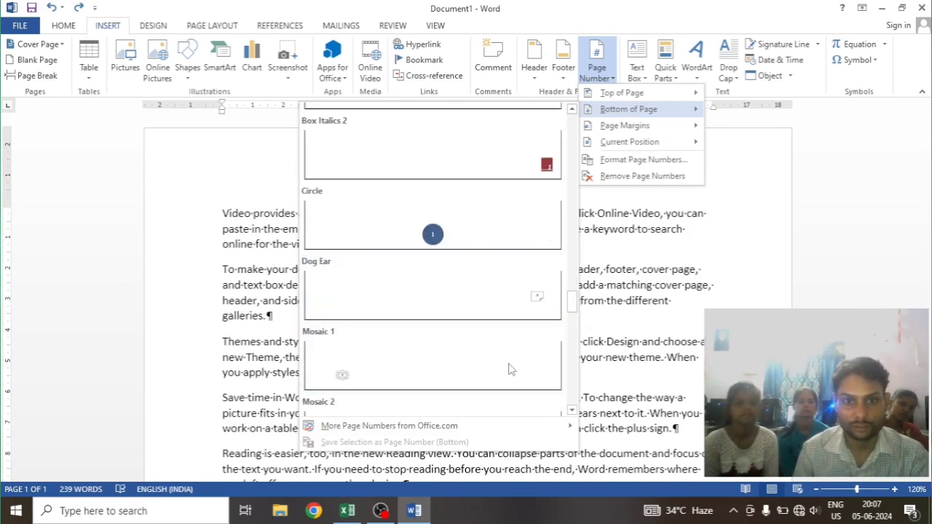
click(416, 222)
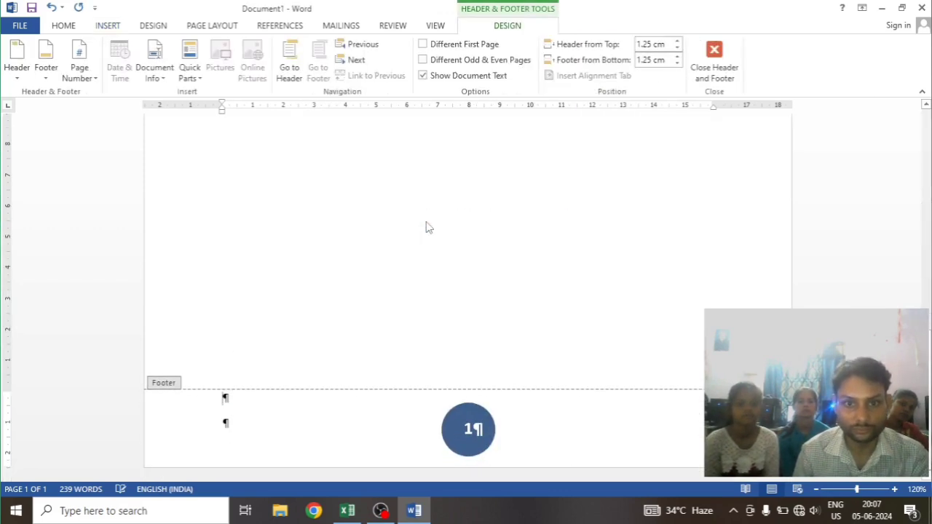
Check the page number in the footer with the page at 50% zoom and return to editing the document body
scroll(458, 422, up, 10)
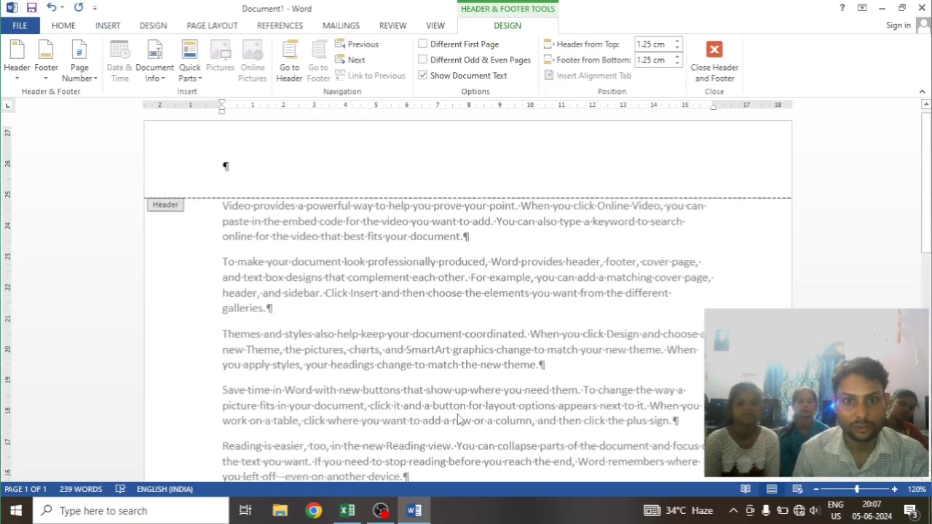
scroll(534, 277, down, 10)
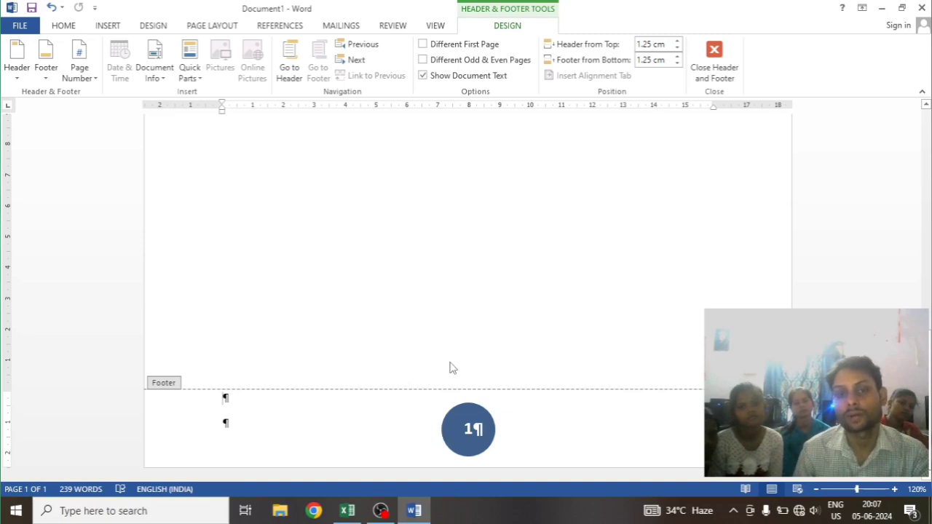
scroll(450, 366, down, 10)
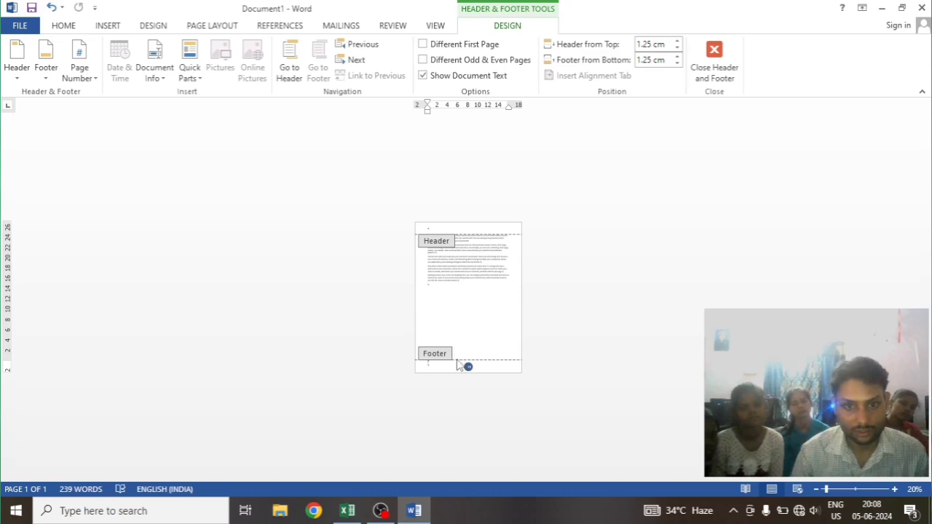
scroll(469, 345, up, 3)
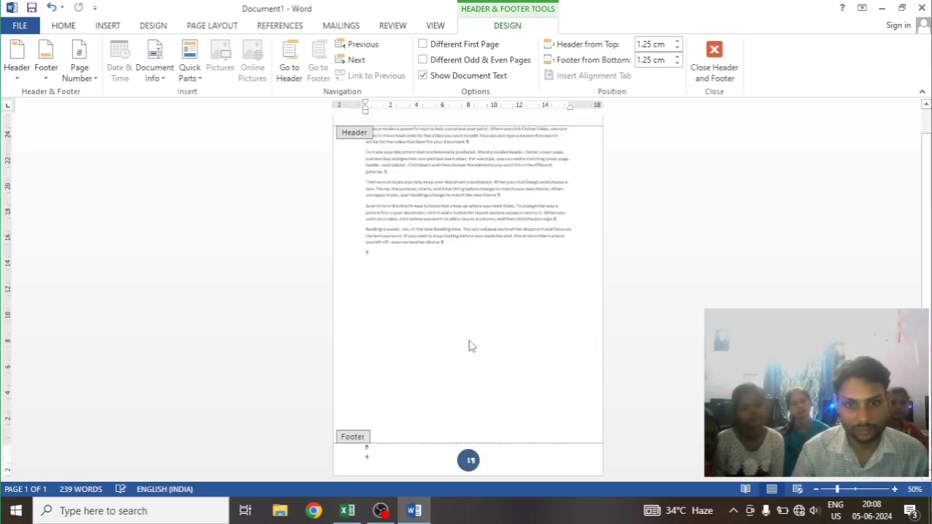
double_click(444, 339)
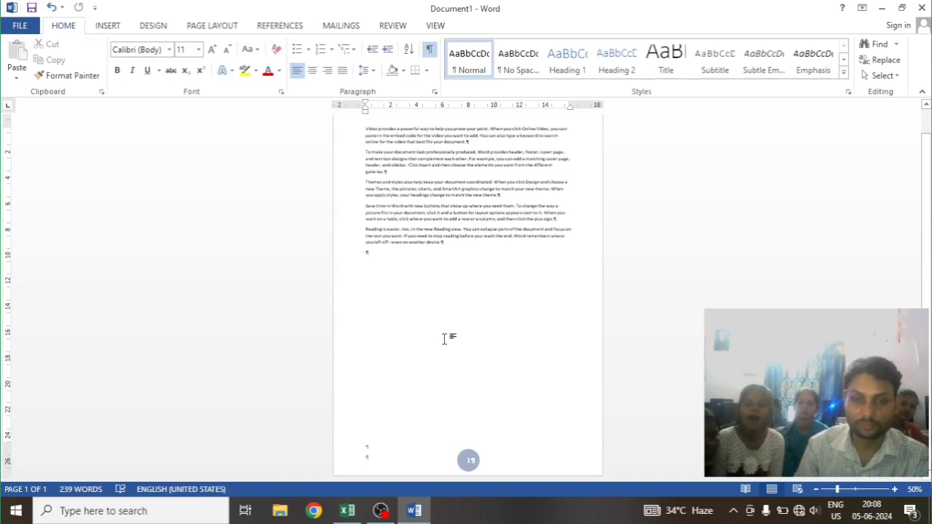
Insert five consecutive page breaks after the last paragraph to extend the document to six pages
key(ctrl+Return)
key(ctrl+Return)
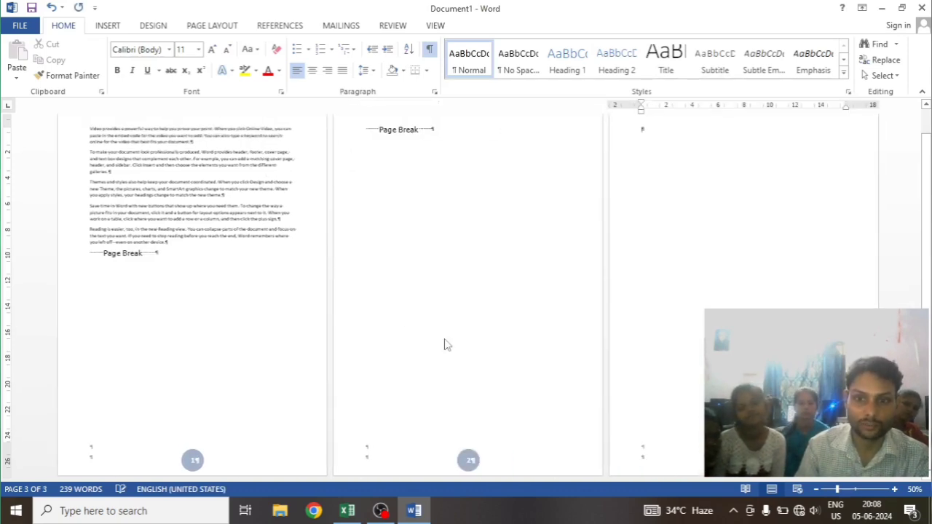
key(ctrl+Return)
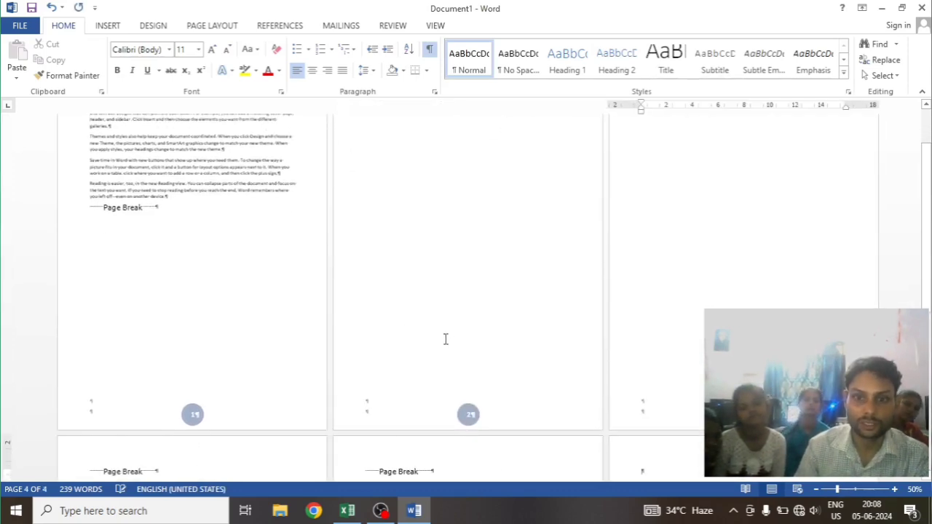
scroll(446, 372, down, 3)
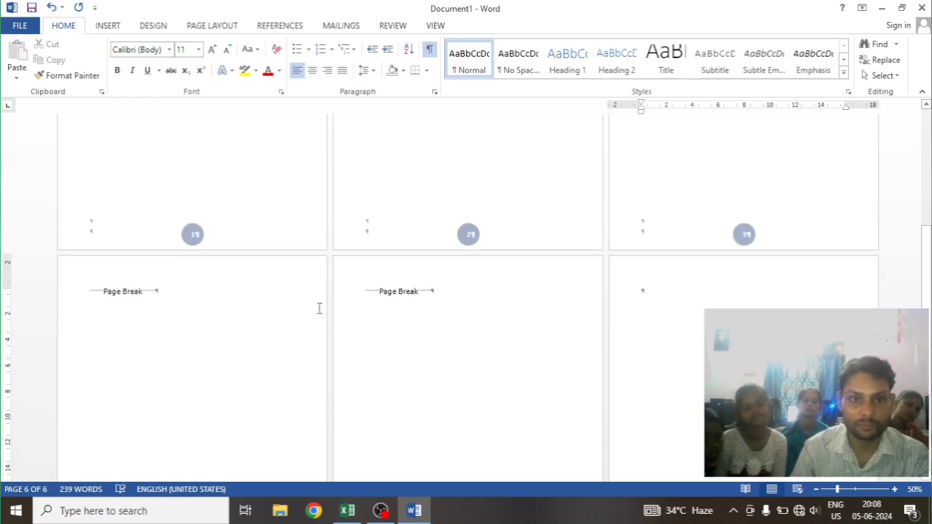
Review the page breaks and the circled page numbers at the bottom of the pages
scroll(398, 316, up, 1)
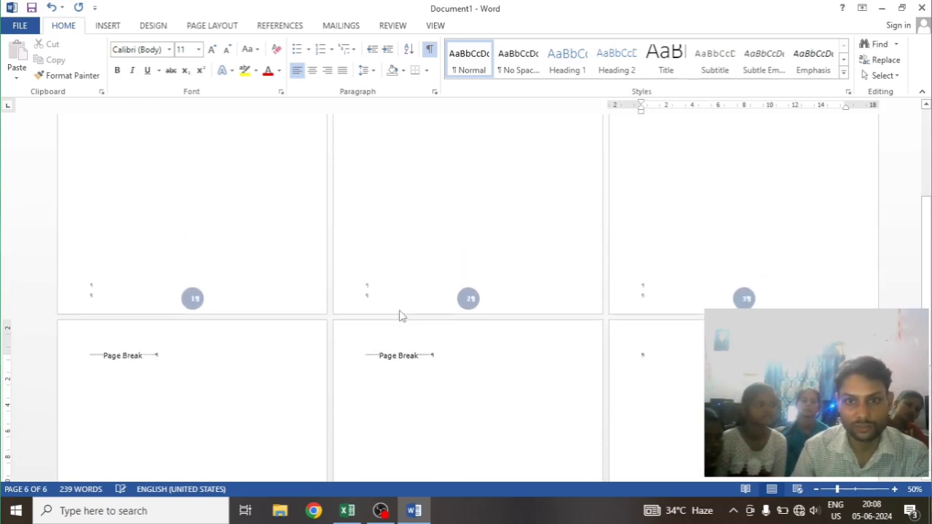
scroll(575, 322, up, 1)
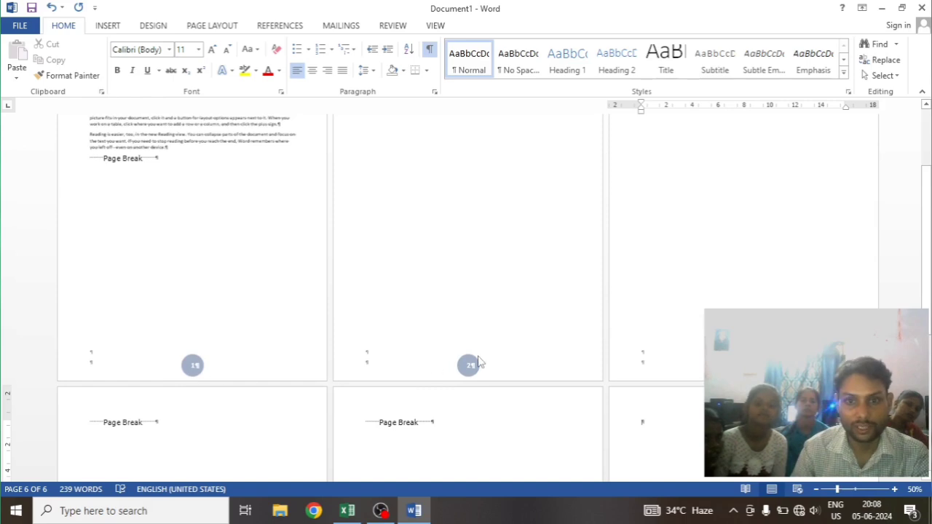
scroll(337, 380, down, 3)
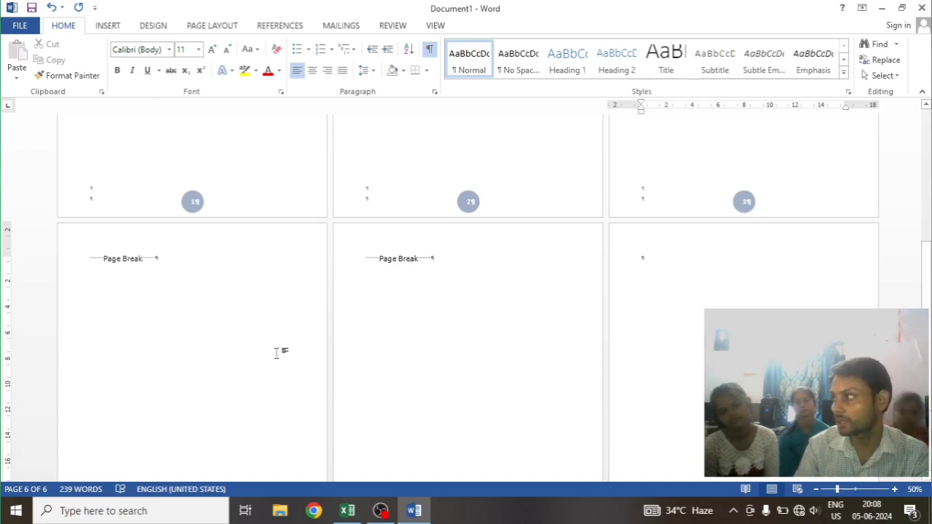
click(102, 26)
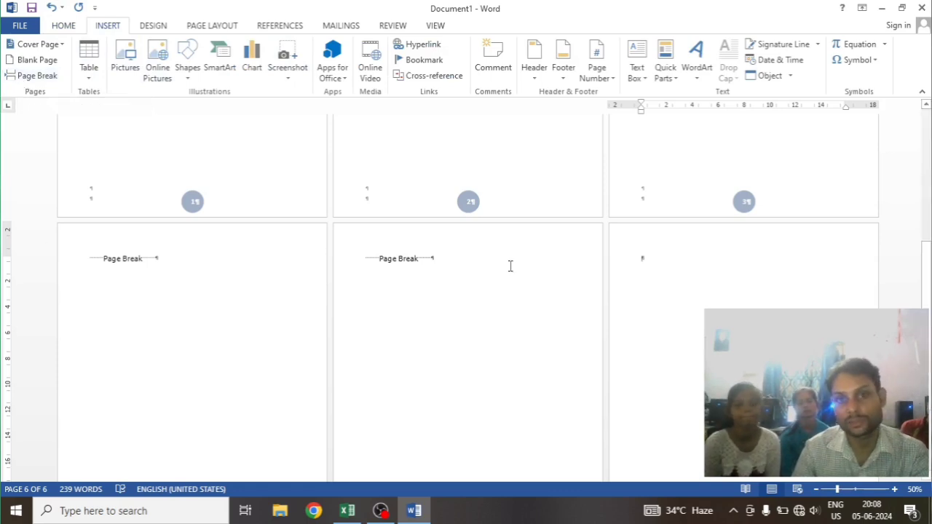
scroll(497, 274, up, 10)
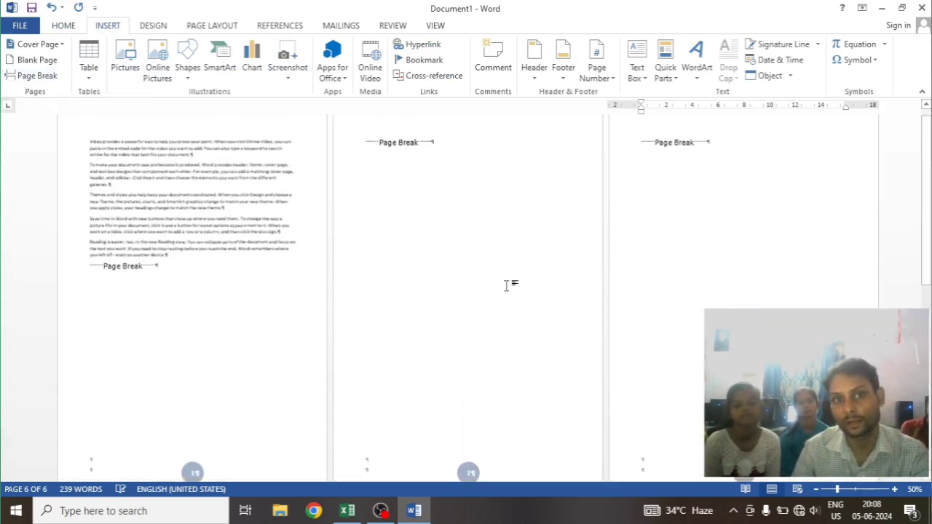
scroll(443, 219, down, 3)
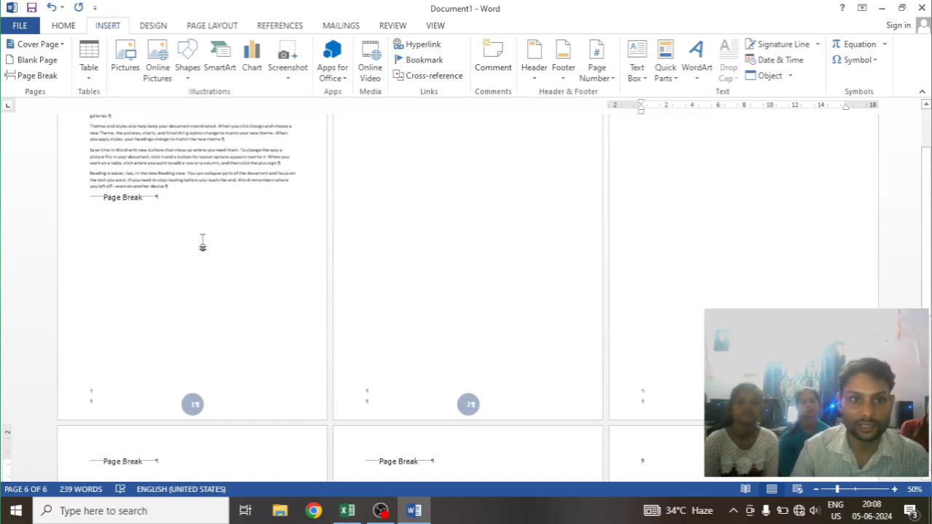
scroll(202, 242, up, 2)
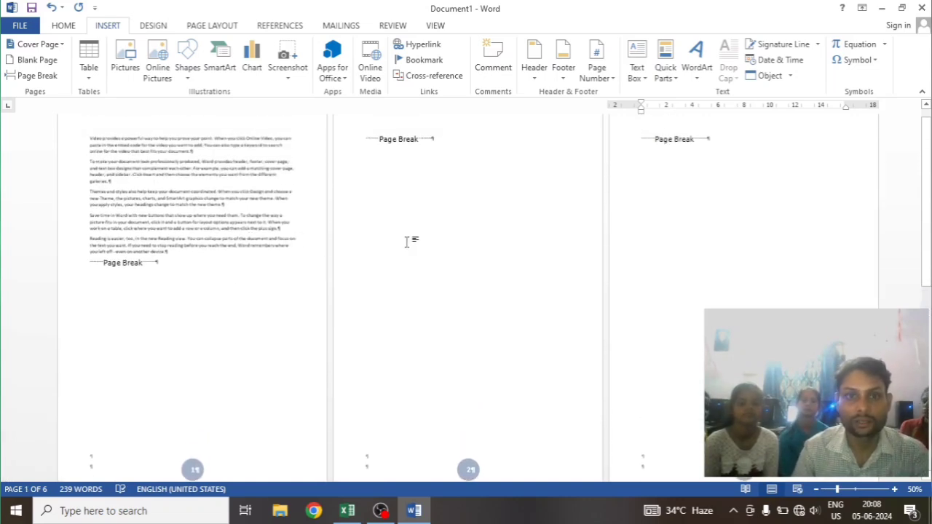
Review the numbered pages and the available page and section break types
scroll(193, 428, down, 2)
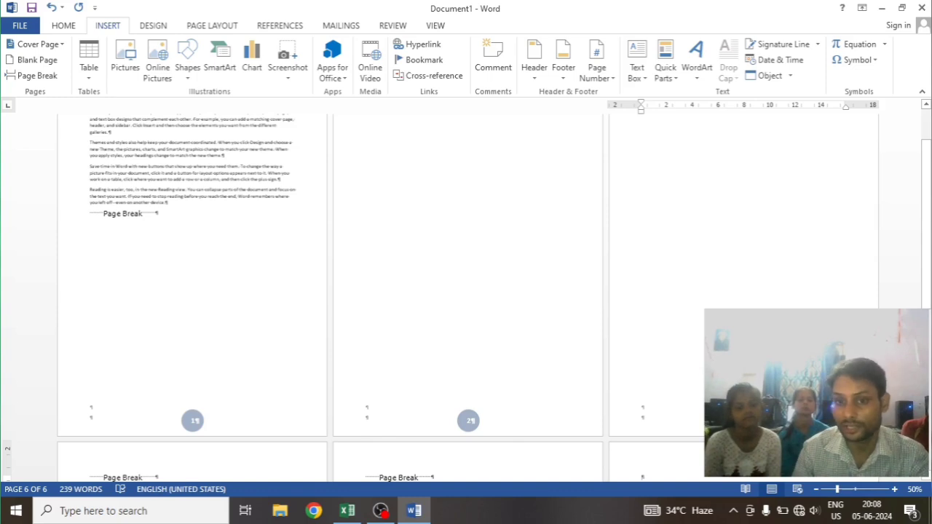
scroll(539, 376, down, 2)
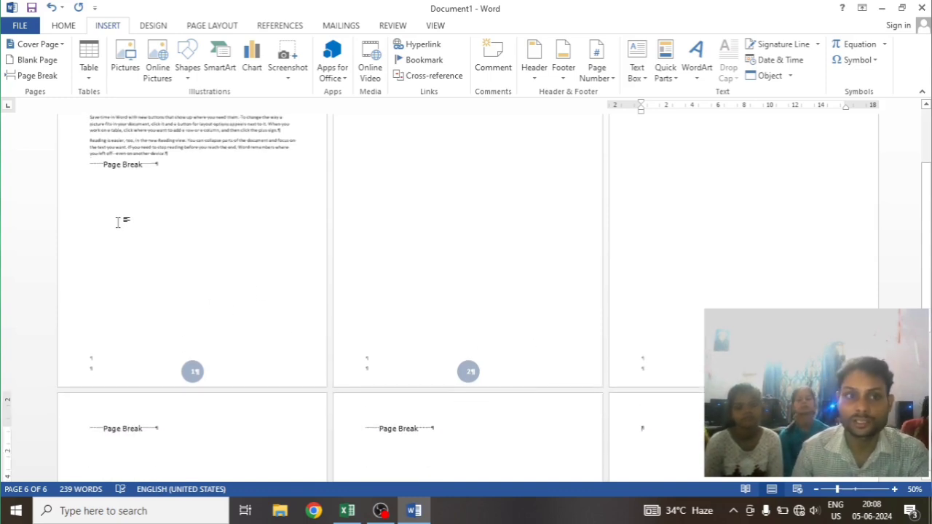
scroll(117, 222, up, 3)
click(211, 27)
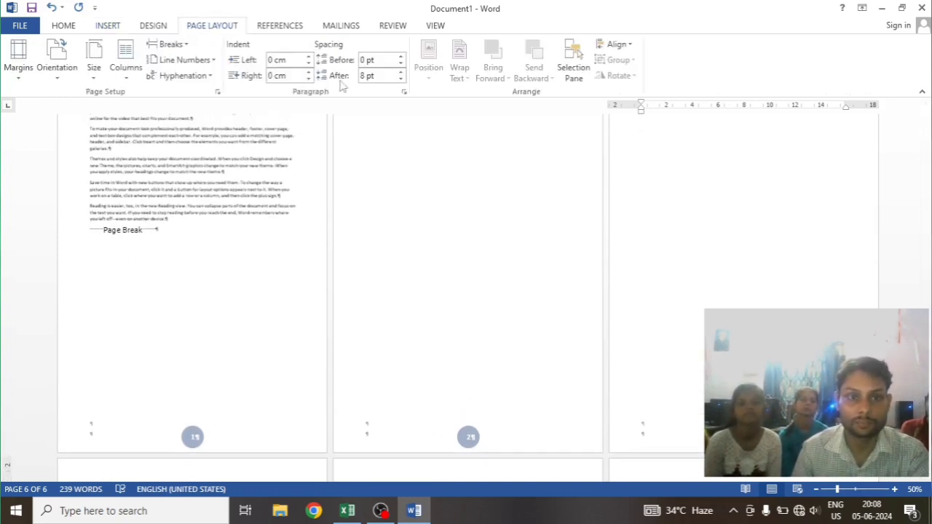
click(171, 45)
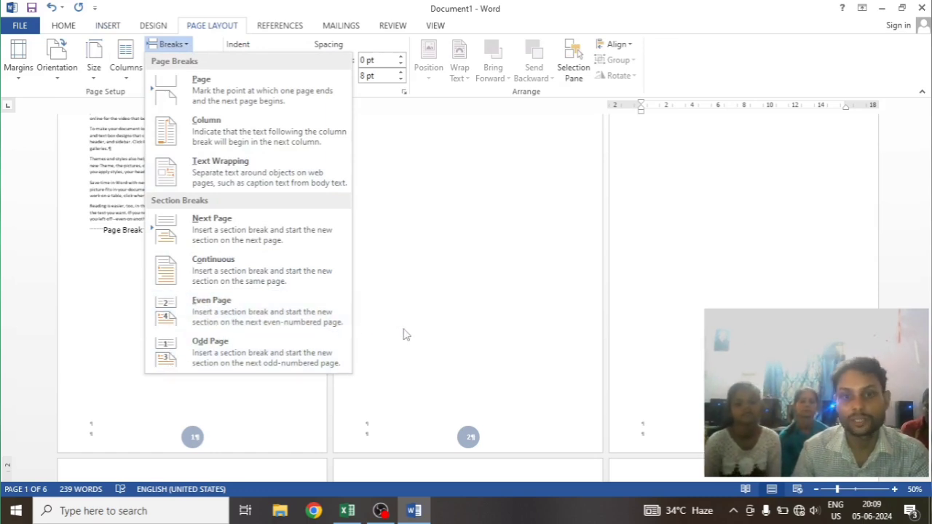
click(438, 337)
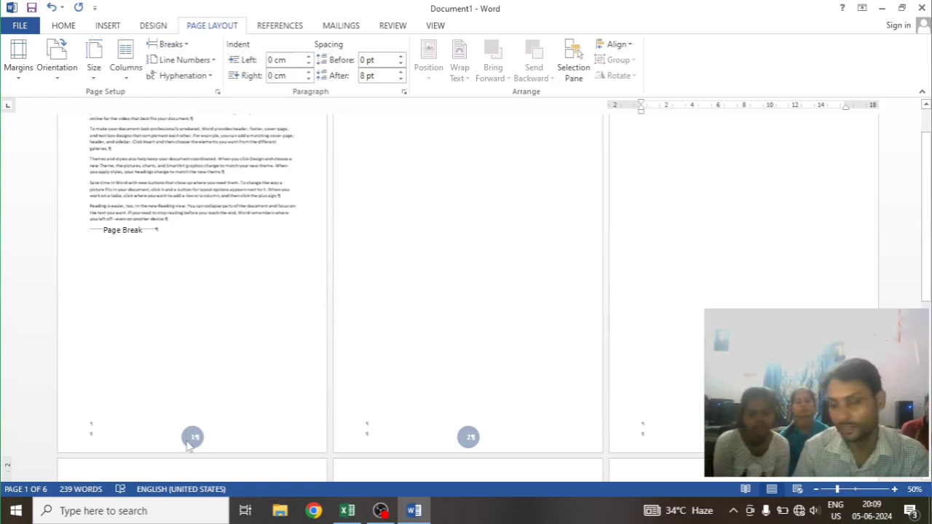
scroll(429, 254, up, 2)
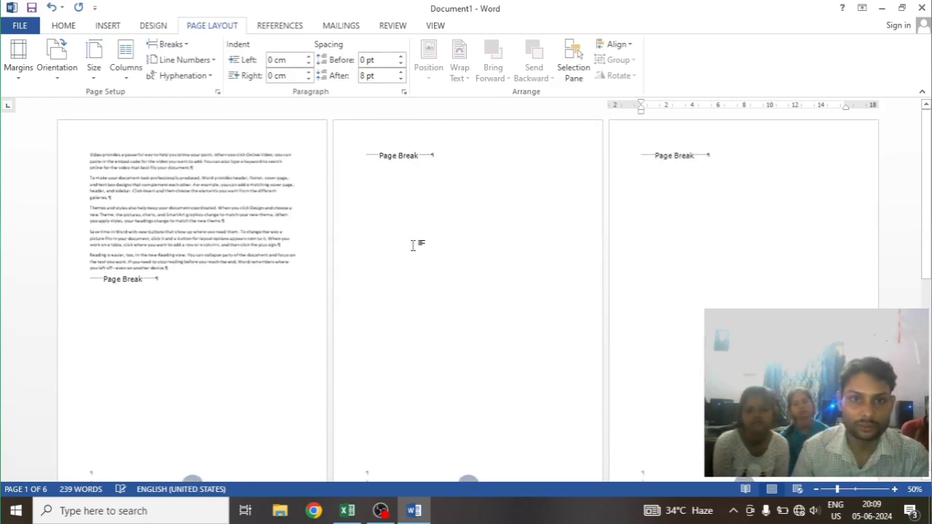
Place the insertion point on page 2 and hide the formatting marks
click(395, 174)
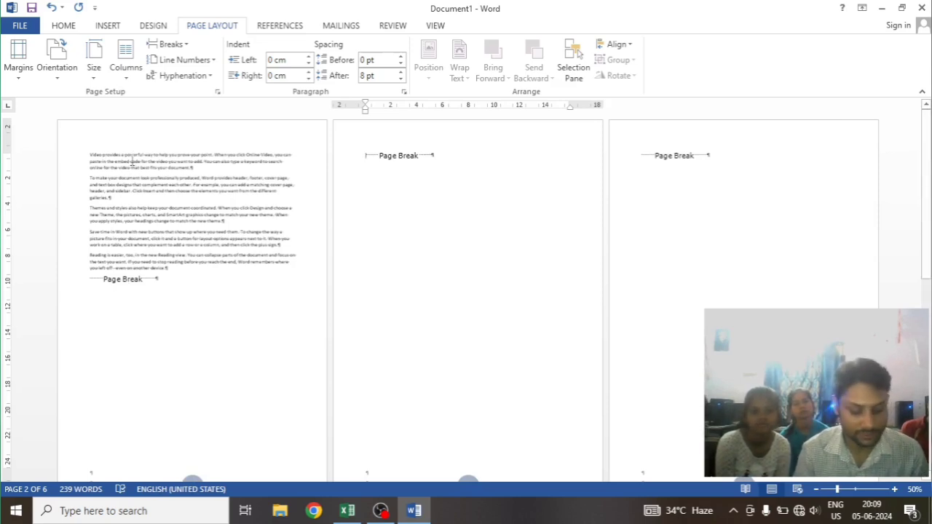
key(ctrl+shift+8)
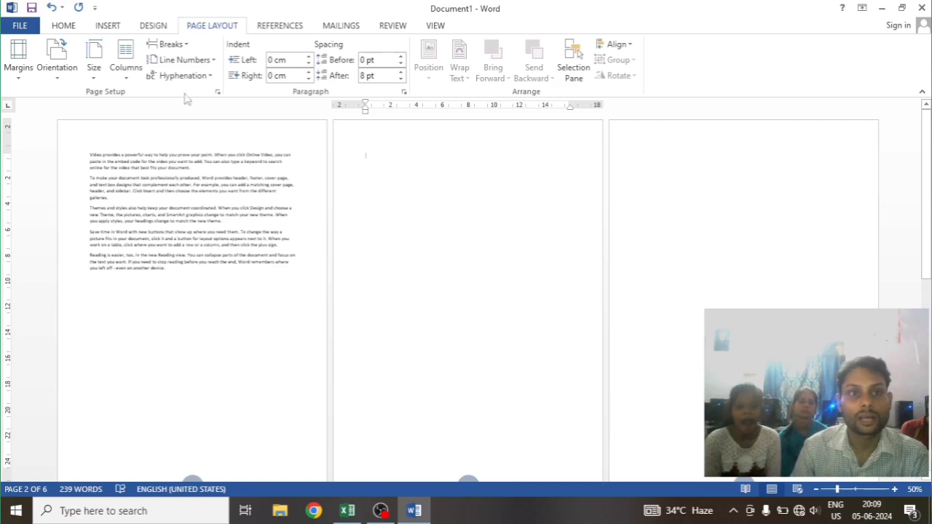
scroll(584, 272, down, 3)
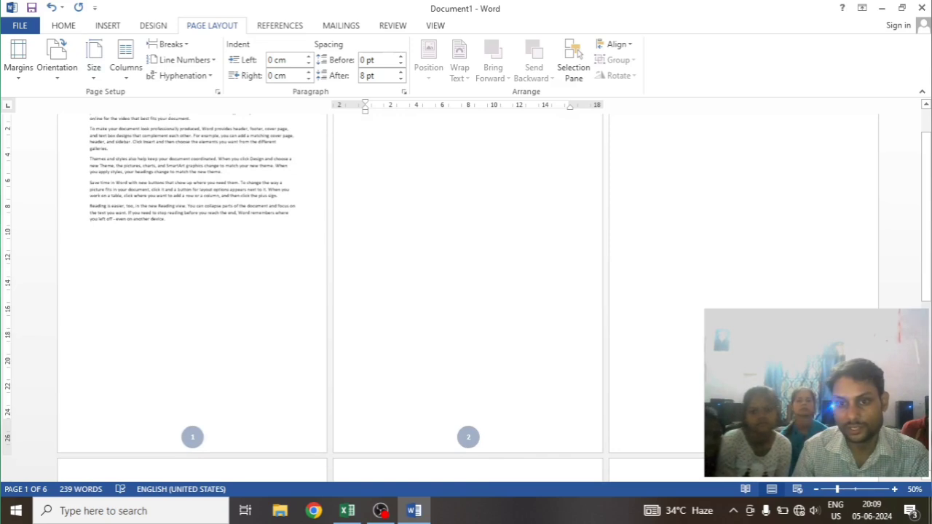
scroll(430, 185, up, 1)
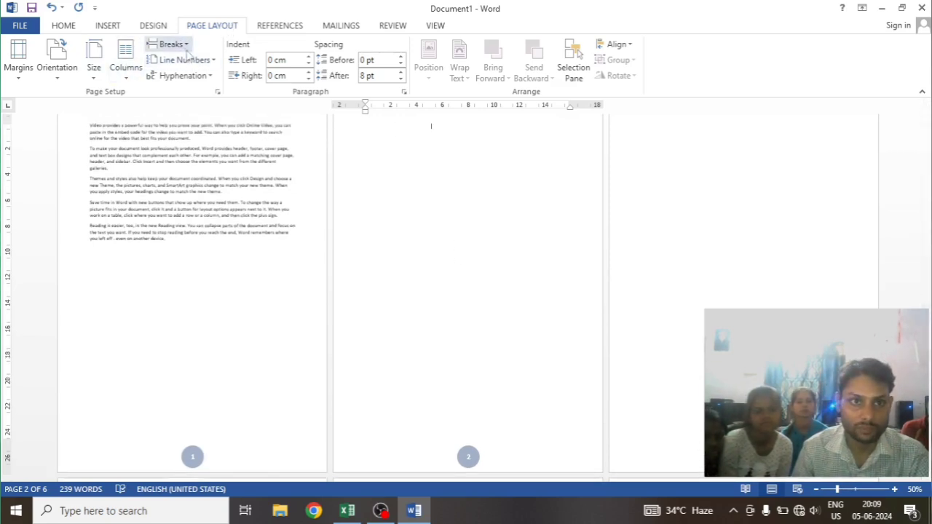
Insert an Even Page section break on page 2 and check the page numbers of the following pages
click(181, 46)
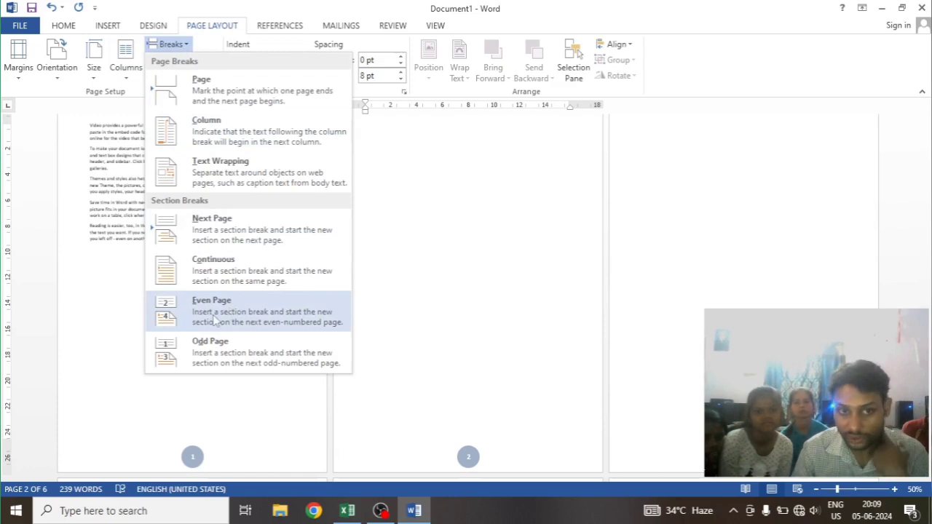
click(236, 313)
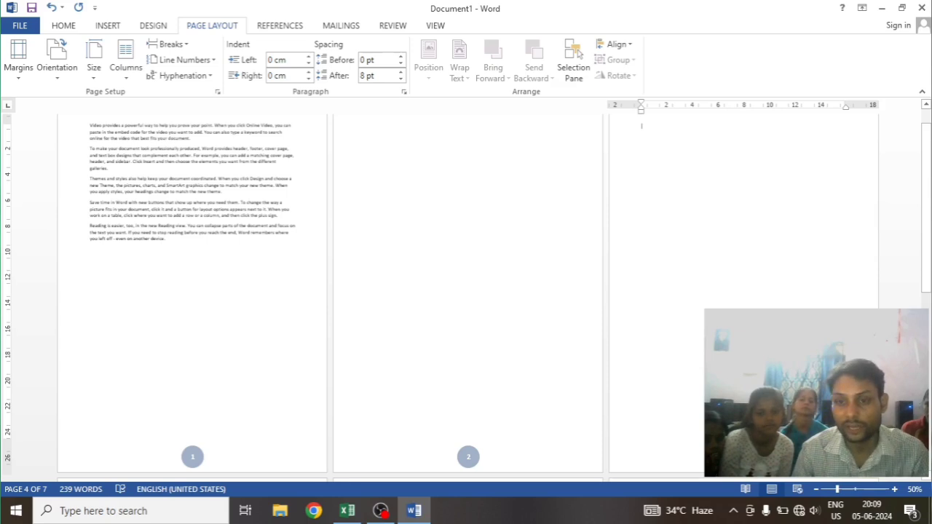
scroll(480, 359, down, 3)
scroll(480, 359, up, 1)
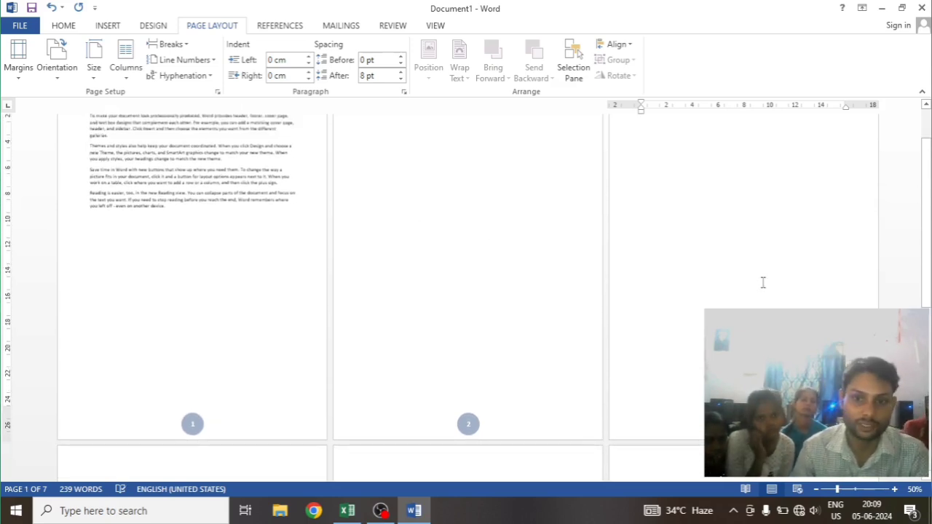
scroll(763, 282, down, 15)
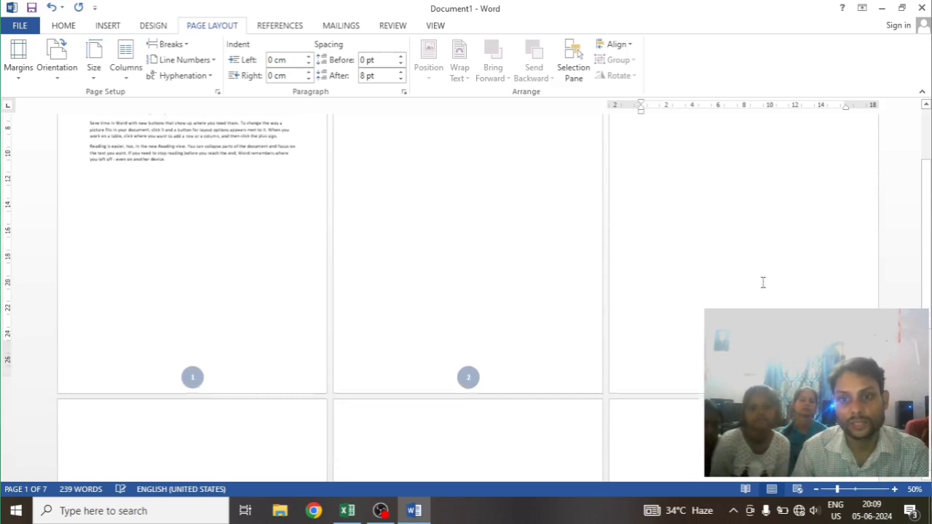
scroll(293, 340, down, 3)
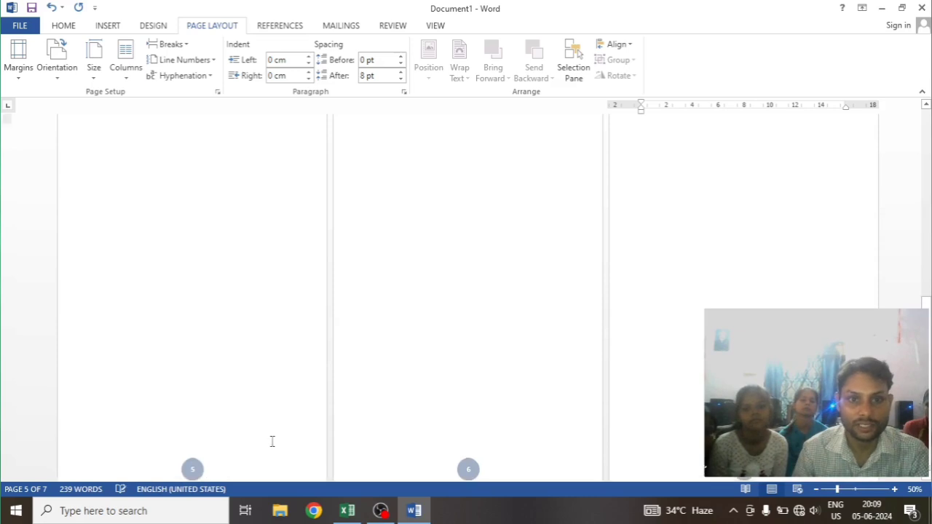
scroll(305, 434, up, 9)
scroll(764, 304, up, 6)
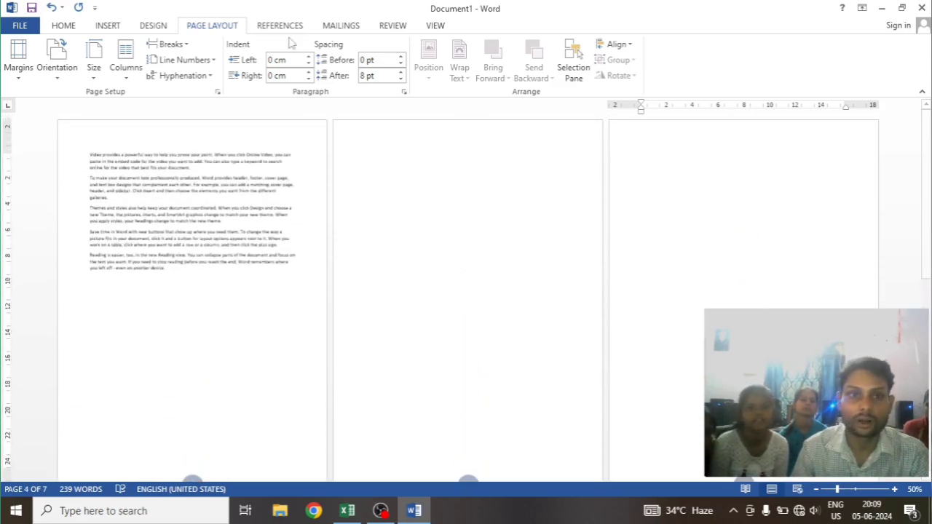
Insert another Even Page section break on page 4 and check the numbering of the pages after it
click(169, 43)
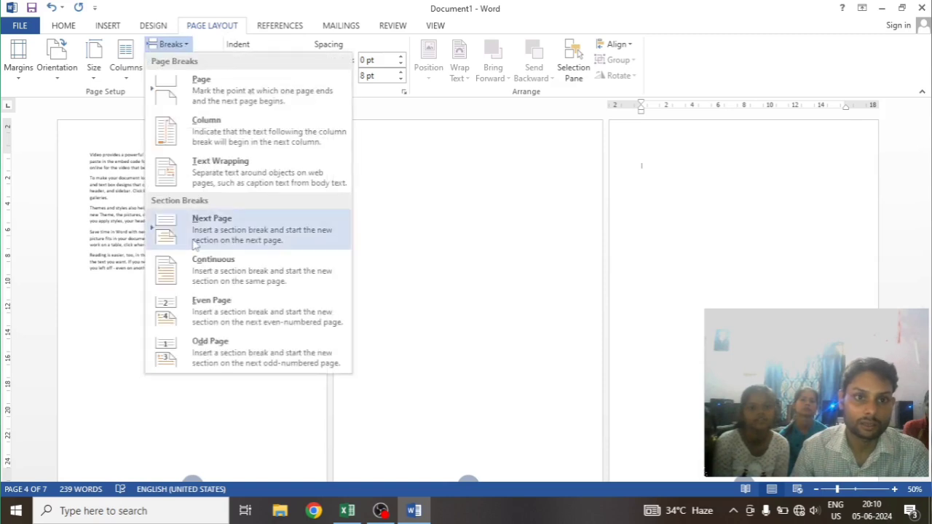
click(216, 314)
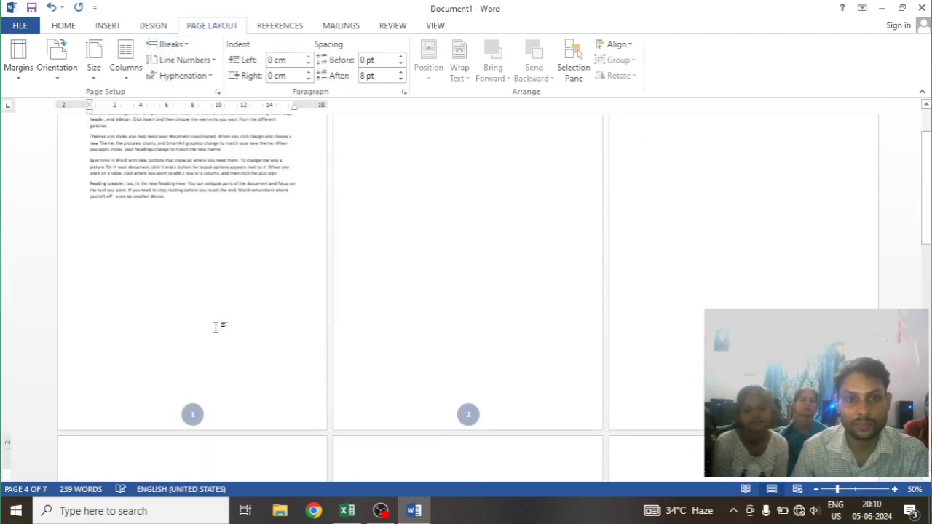
scroll(466, 400, down, 6)
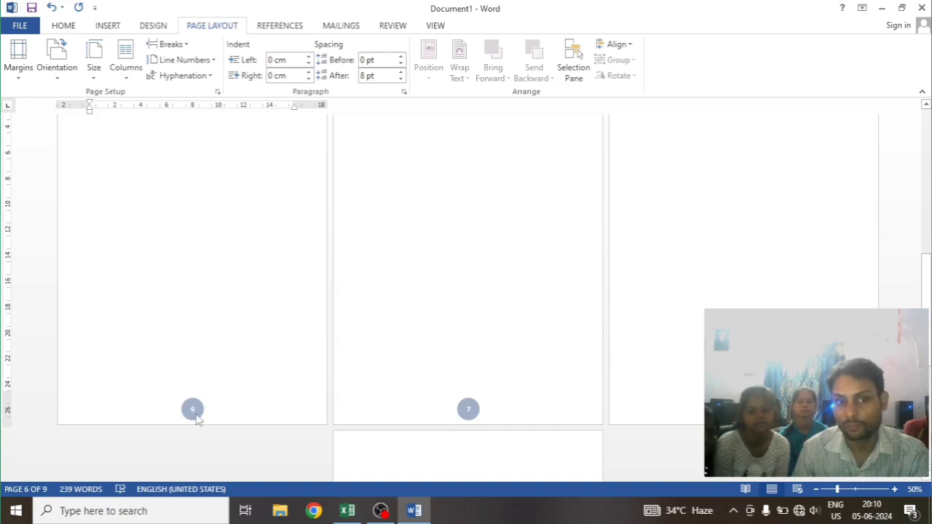
scroll(195, 417, down, 3)
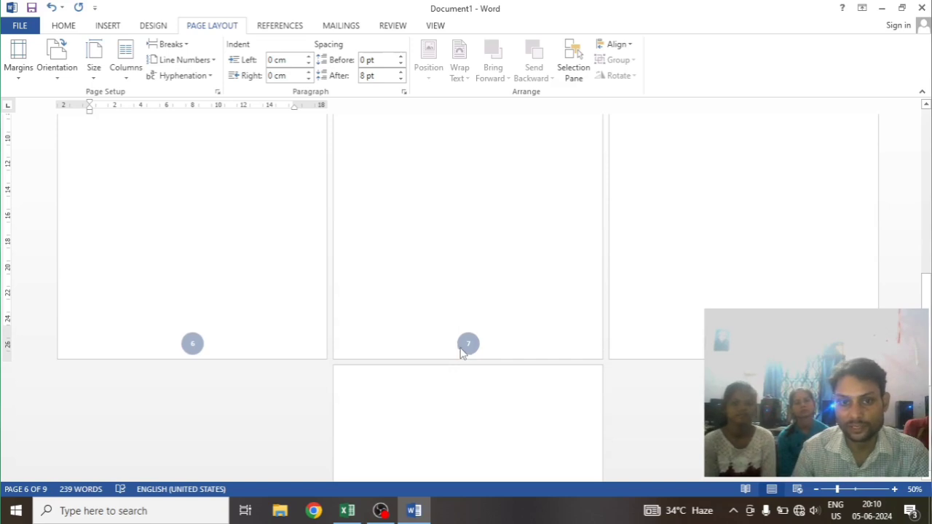
scroll(83, 303, up, 10)
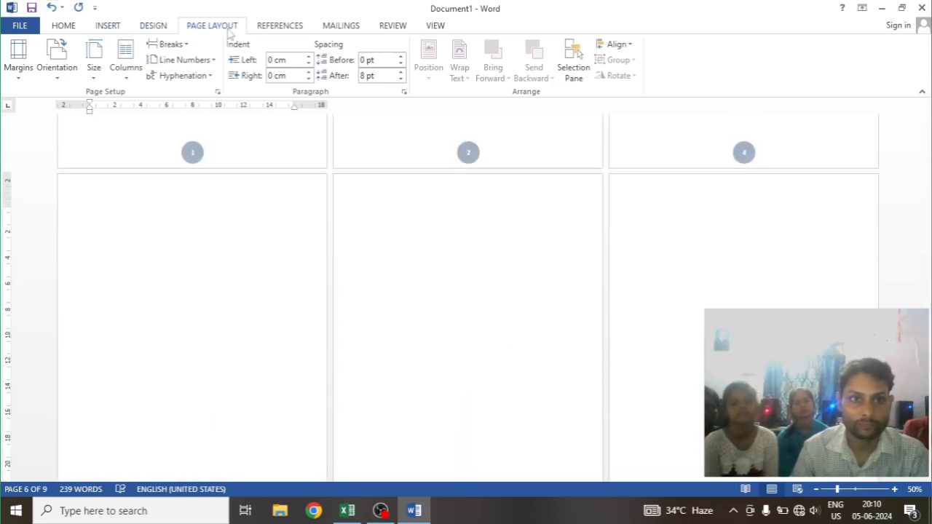
Insert a third Even Page section break on page 6 and review the page numbers throughout the document
click(171, 43)
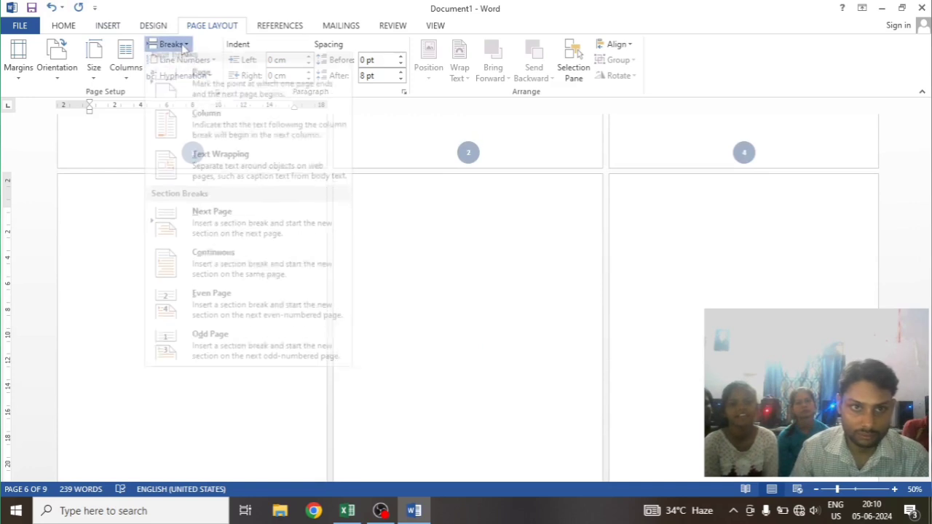
click(239, 305)
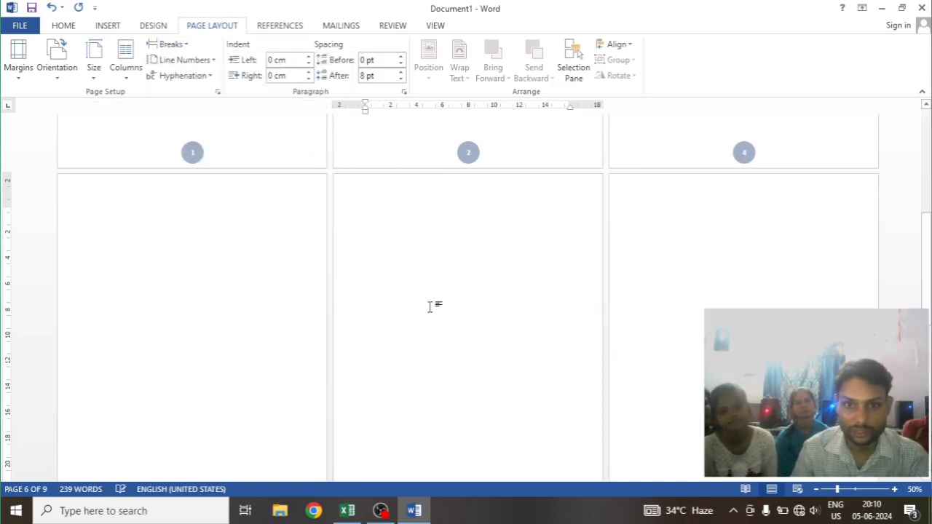
scroll(474, 306, down, 2)
scroll(477, 308, down, 2)
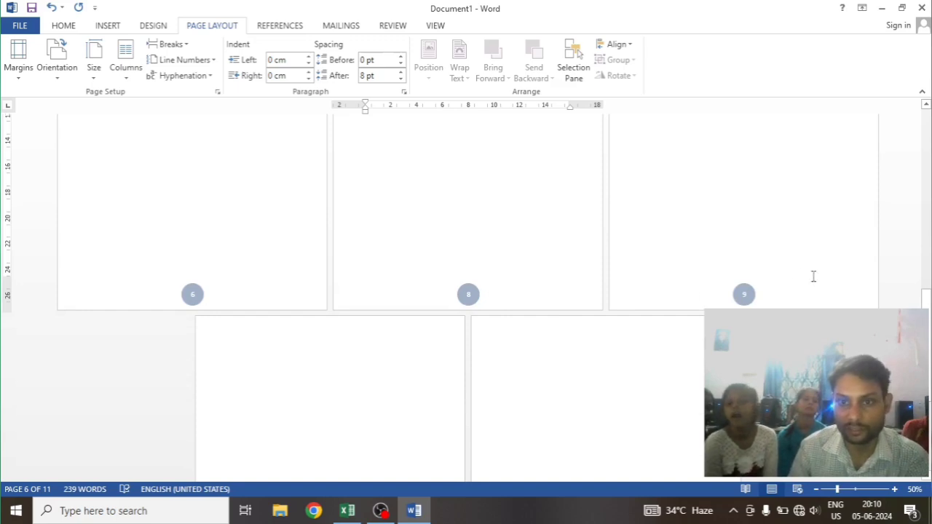
scroll(767, 272, down, 3)
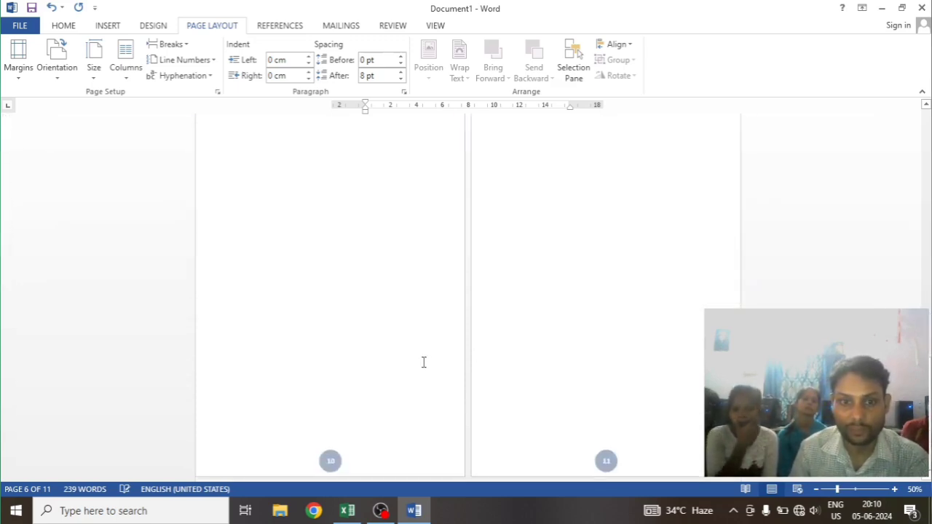
scroll(473, 297, up, 5)
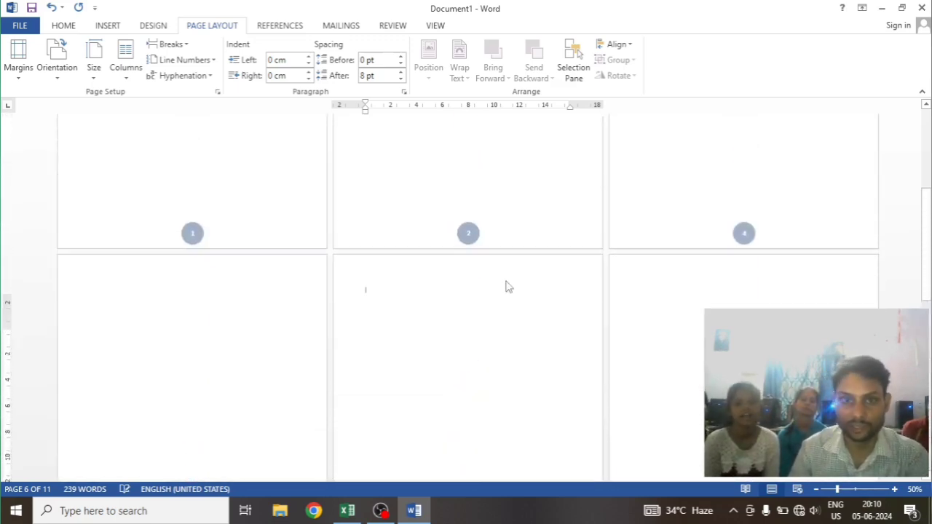
scroll(508, 288, up, 3)
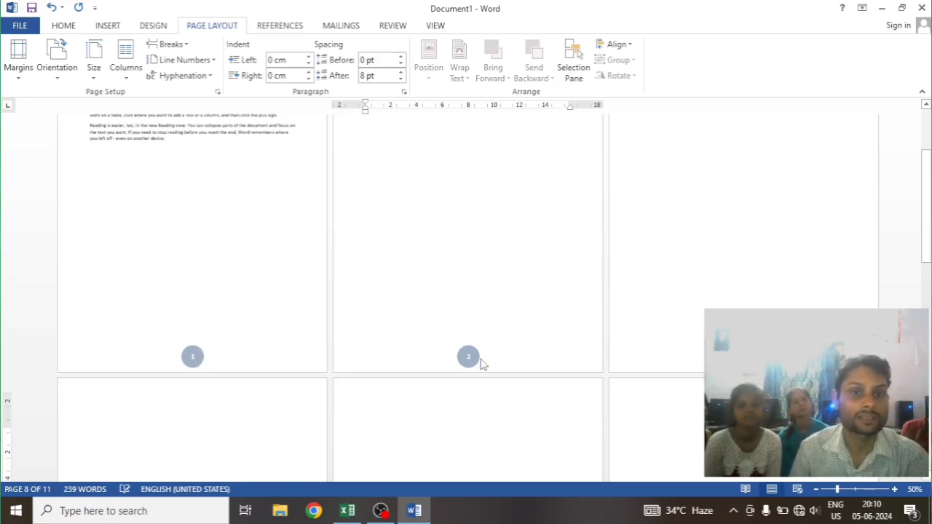
scroll(482, 358, up, 3)
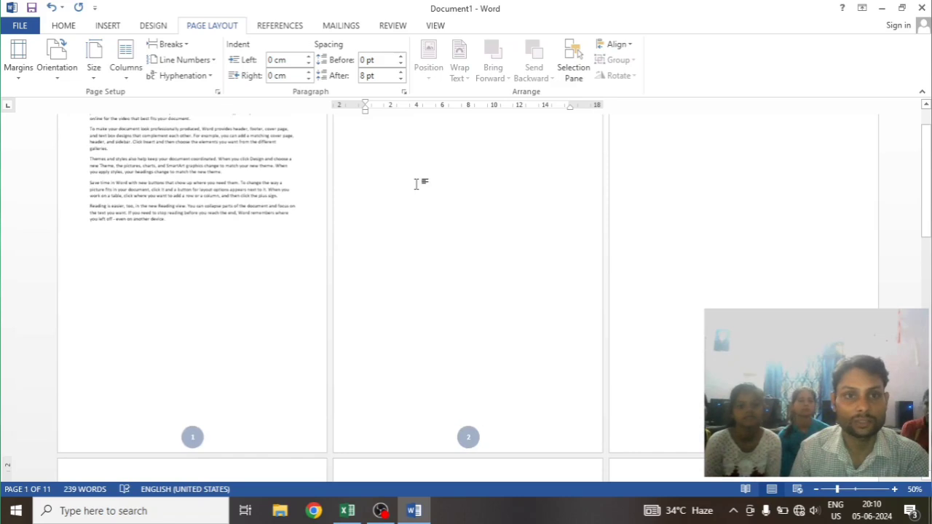
scroll(404, 233, up, 2)
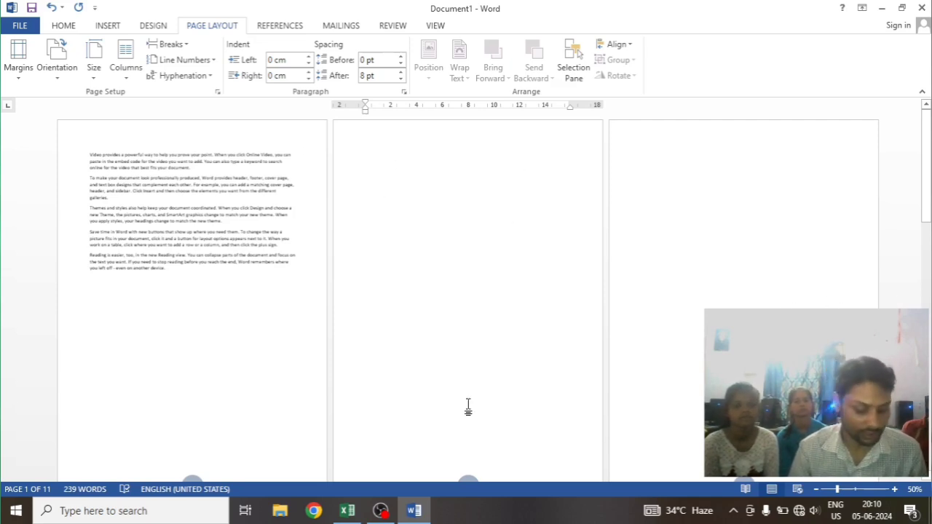
Show the formatting marks again and examine where the page breaks and Even Page section breaks sit
key(ctrl+shift+8)
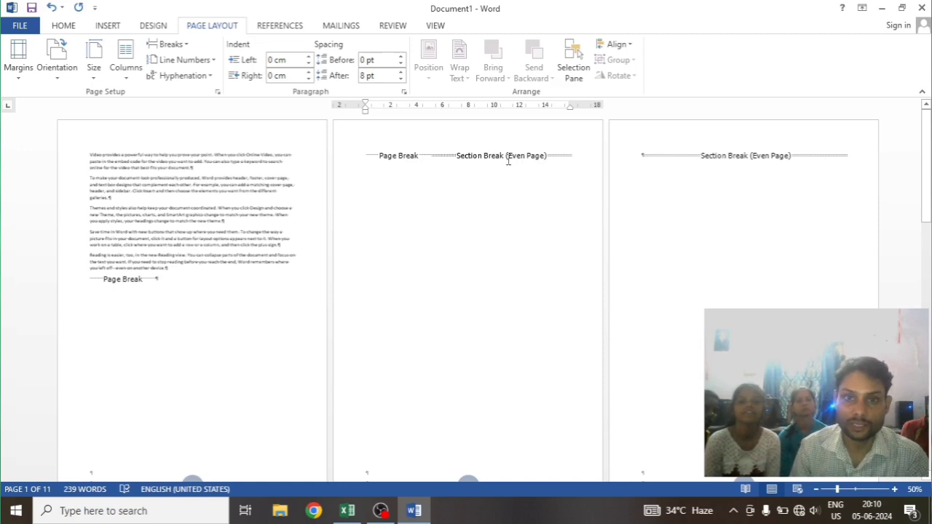
scroll(539, 193, down, 2)
scroll(524, 211, up, 2)
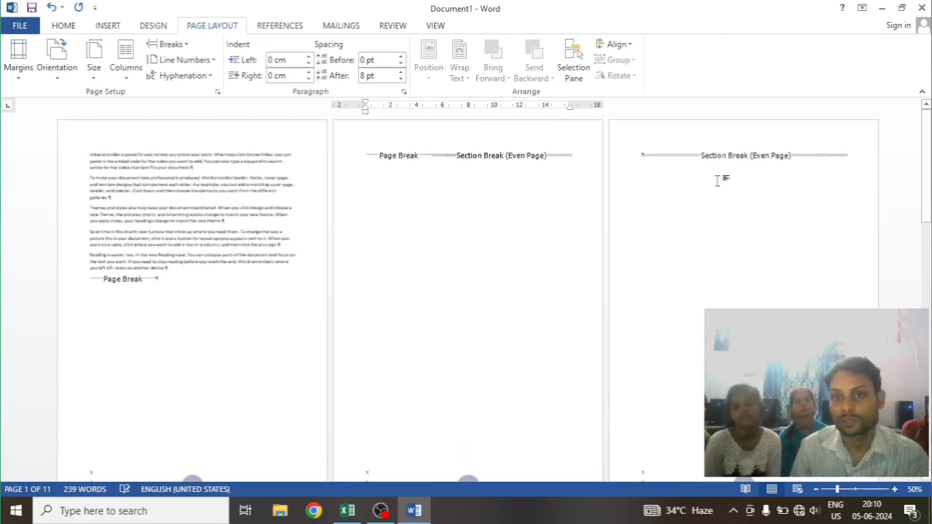
scroll(661, 230, down, 10)
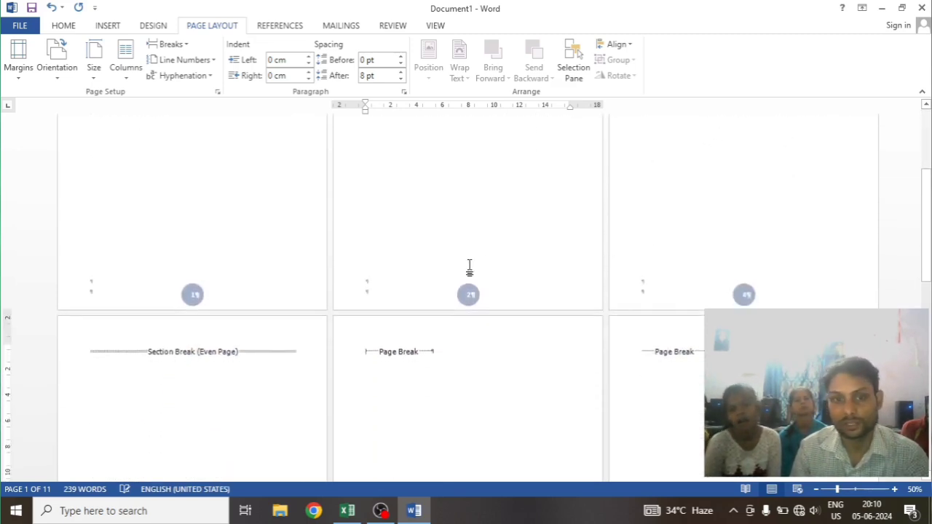
scroll(695, 231, down, 2)
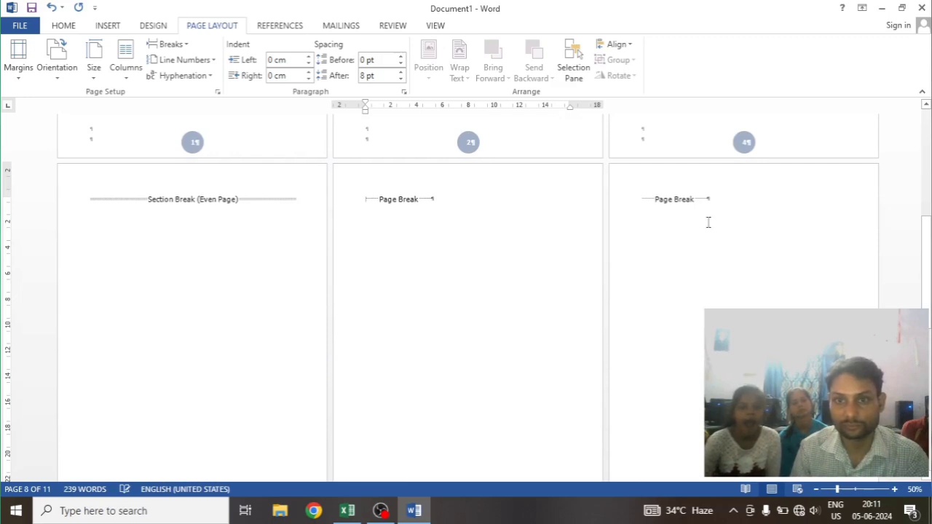
scroll(463, 281, down, 2)
scroll(463, 281, up, 5)
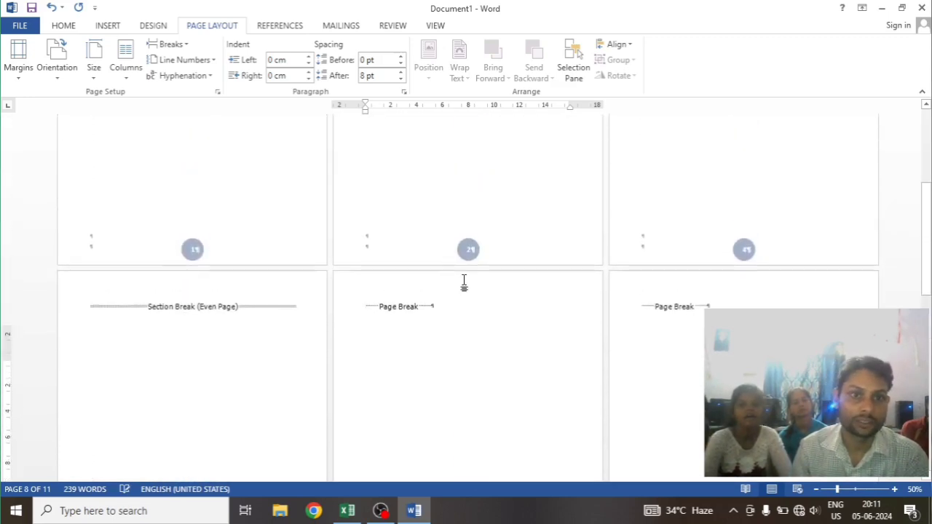
scroll(464, 281, up, 6)
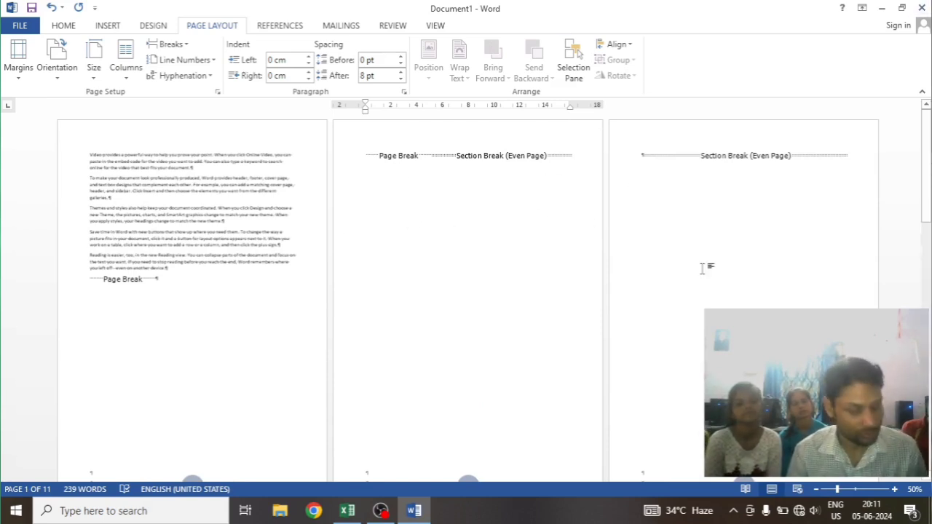
Undo the Even Page section breaks and the page breaks until only the single page of text remains
key(ctrl+z)
key(ctrl+z)
key(ctrl+z)
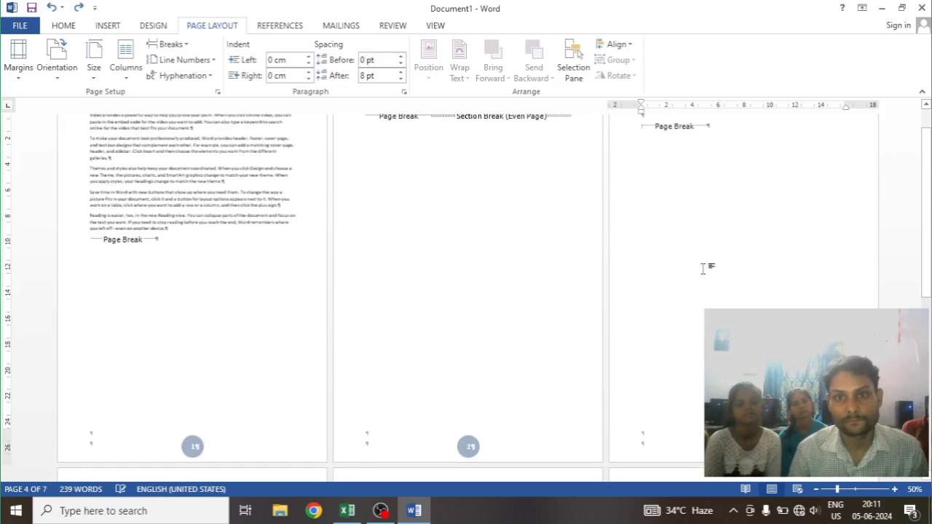
key(ctrl+z)
key(ctrl+z)
key(ctrl+z)
key(ctrl+z)
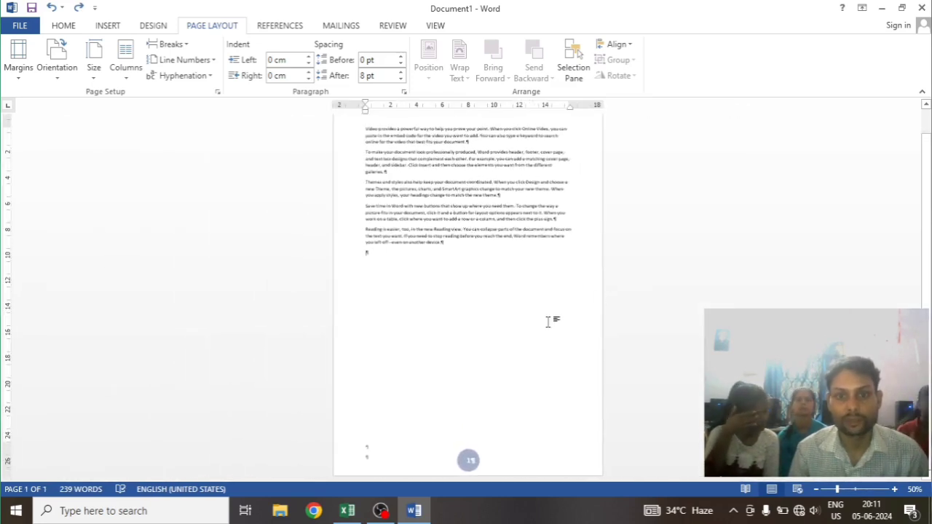
scroll(549, 320, up, 1)
scroll(546, 321, down, 1)
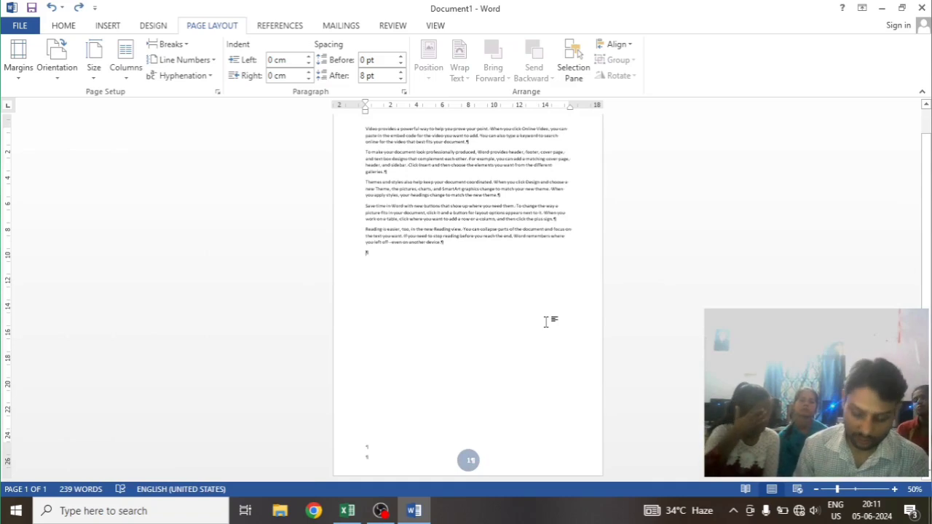
Put page breaks back after the text so the document spans six pages
key(ctrl+y)
key(ctrl+y)
key(ctrl+y)
key(ctrl+y)
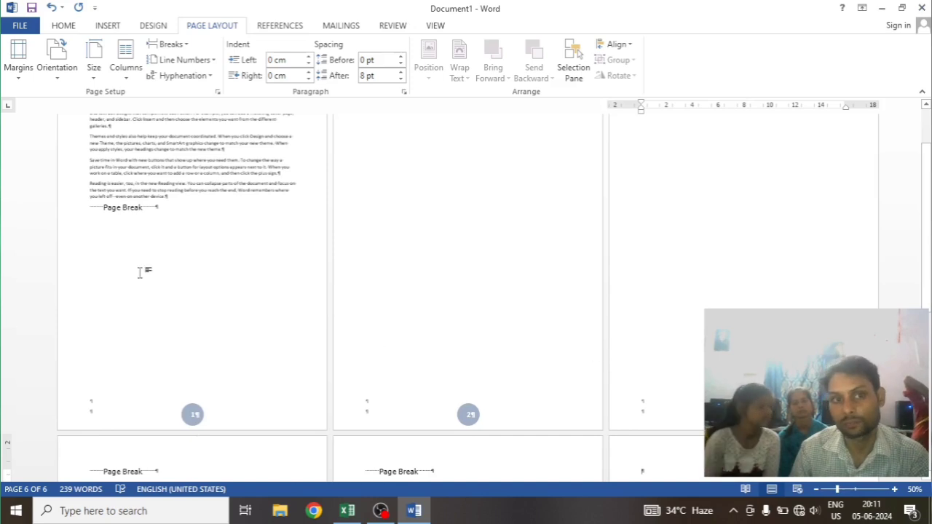
Insert an Odd Page section break after the page break on page 1 and check the following page numbers
click(172, 212)
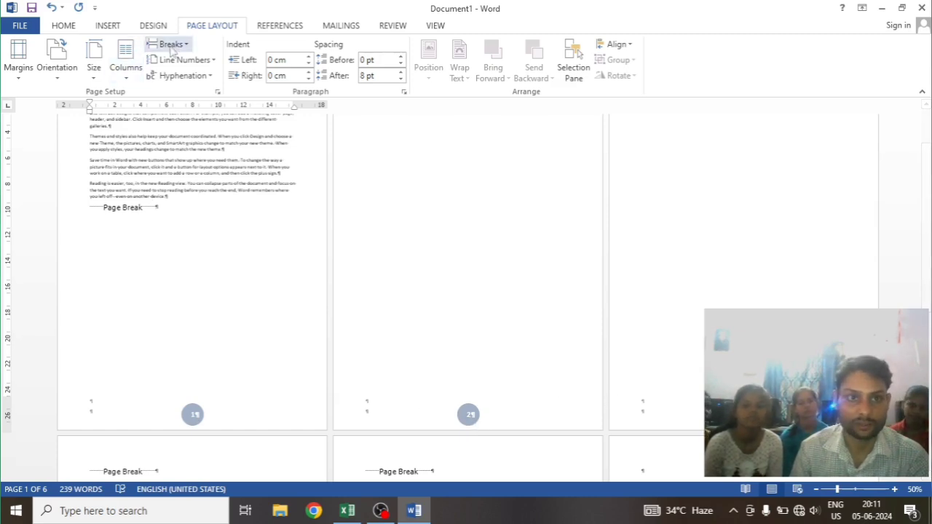
click(174, 44)
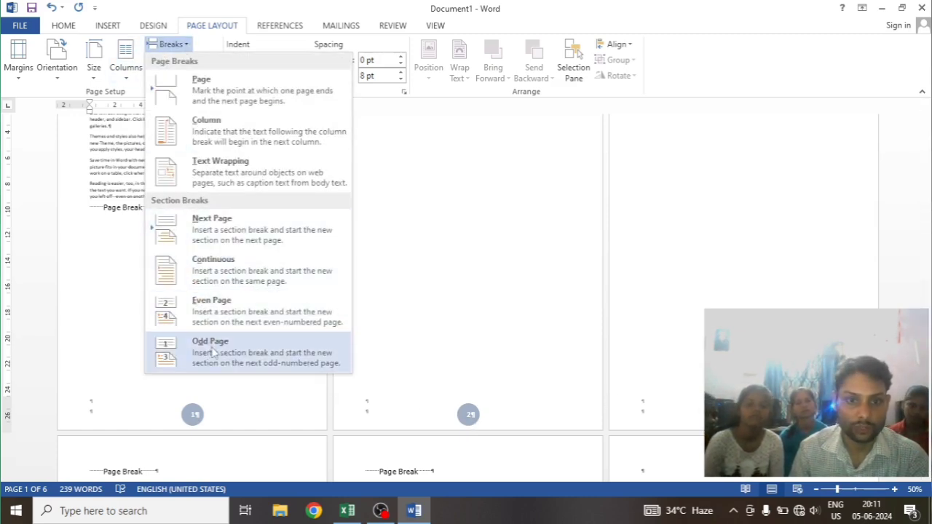
click(213, 352)
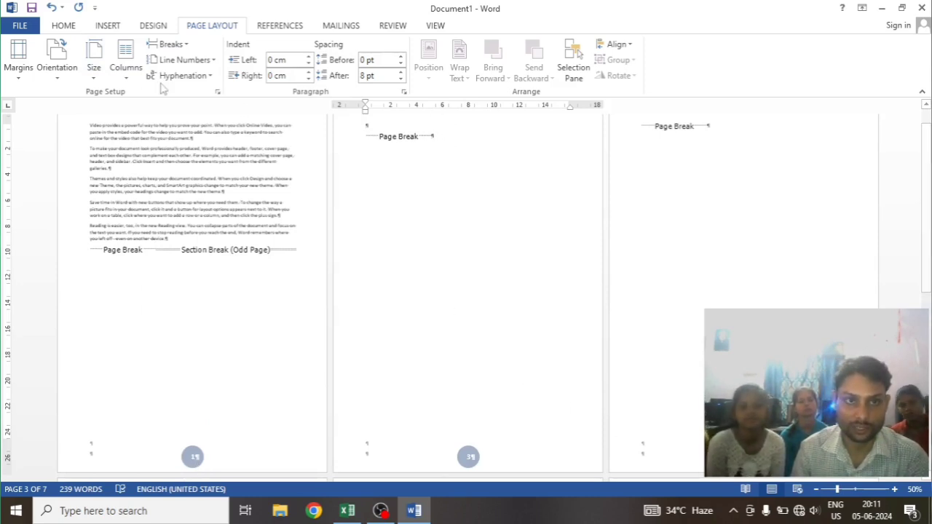
scroll(688, 366, down, 1)
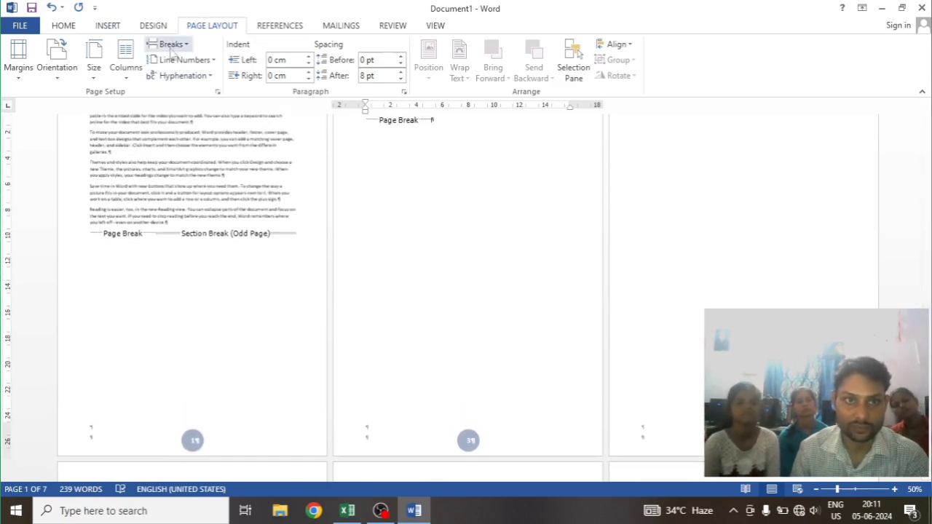
Insert another Odd Page section break after the page break on page 3 and review the page numbers and breaks throughout the document
click(170, 45)
click(207, 350)
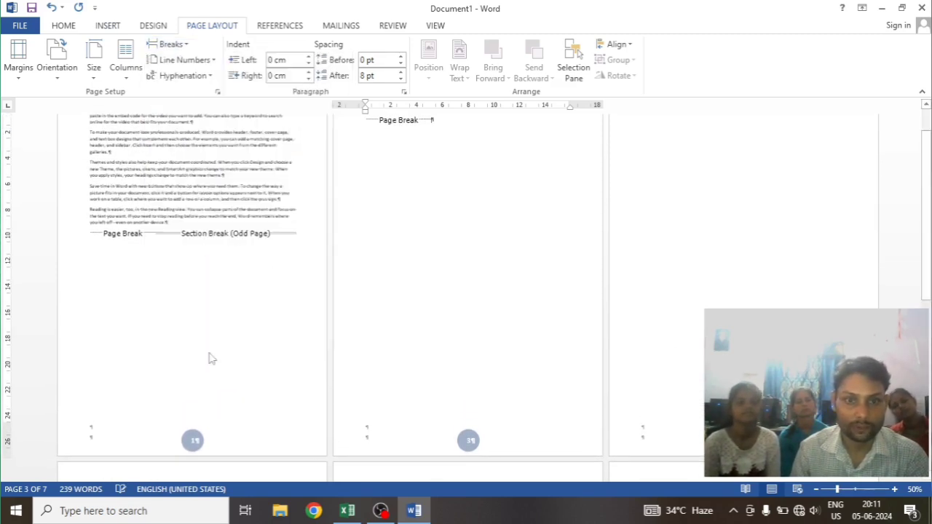
scroll(720, 204, down, 3)
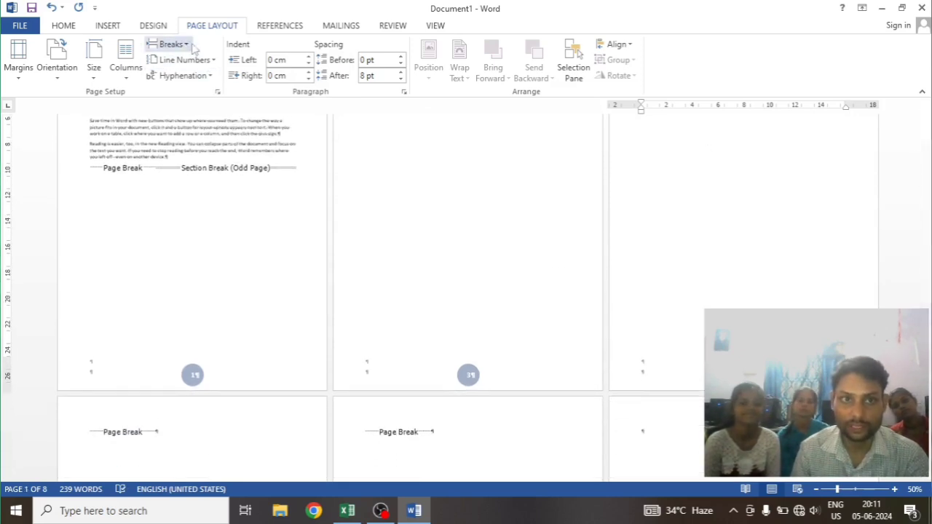
scroll(546, 247, down, 8)
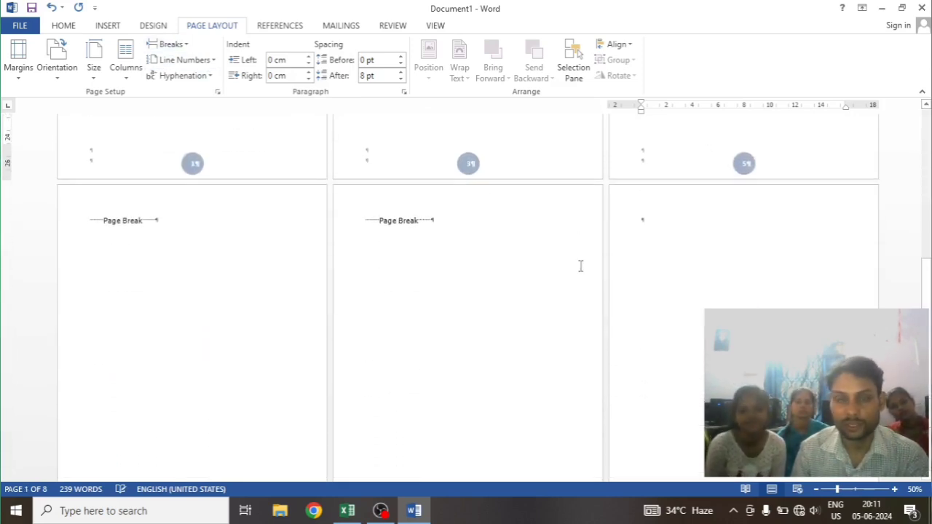
click(169, 44)
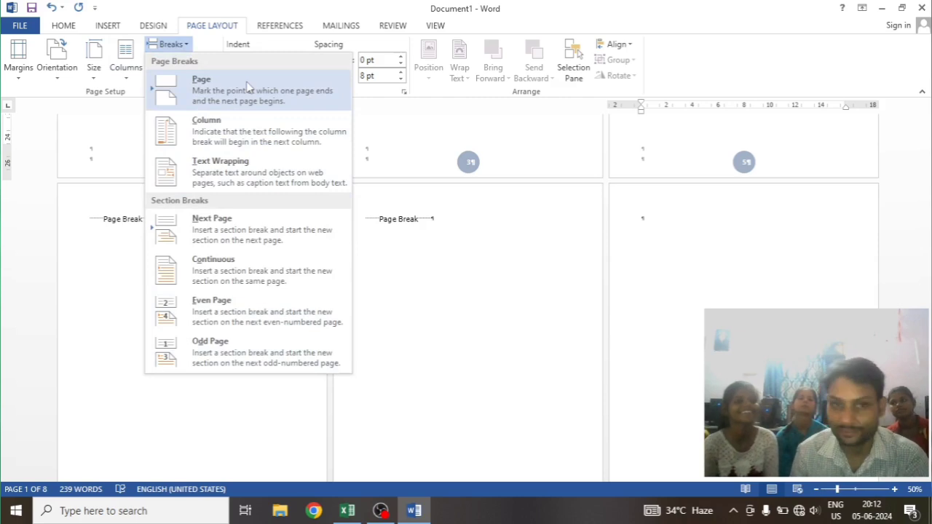
click(439, 308)
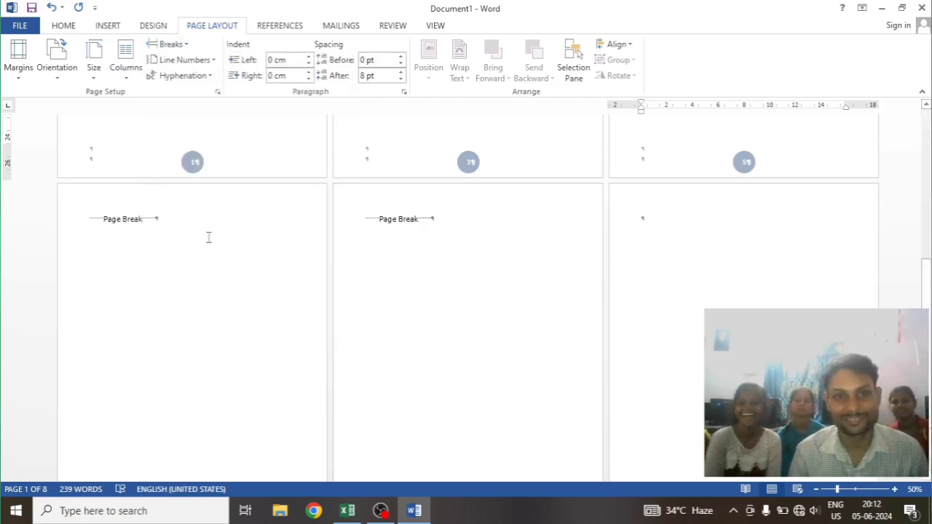
scroll(229, 225, up, 10)
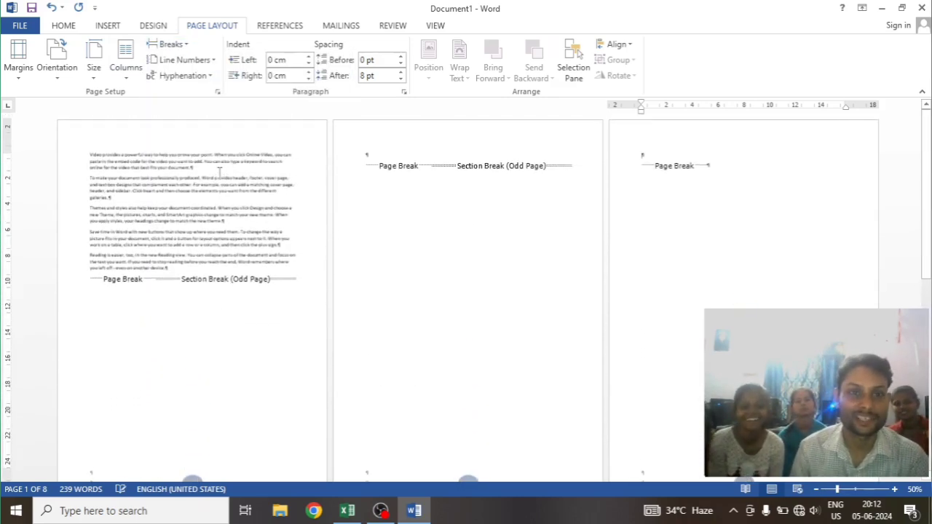
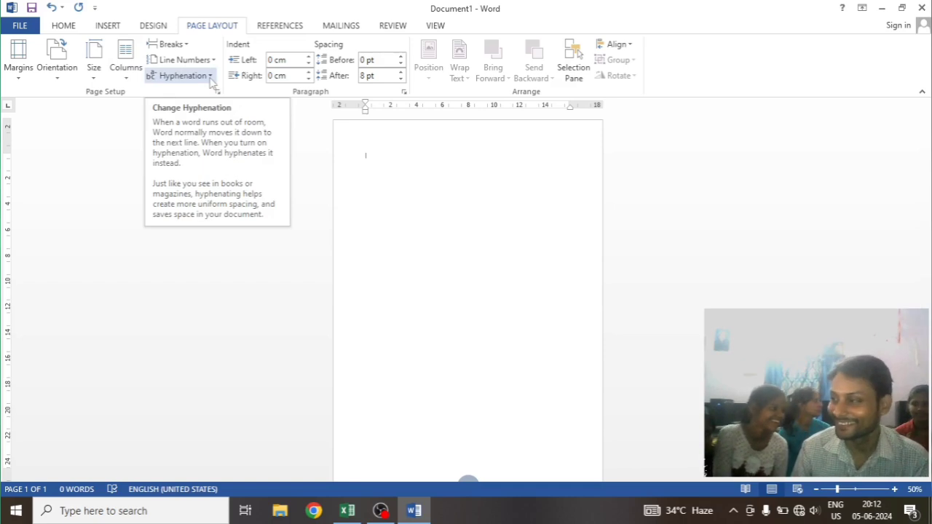
click(210, 76)
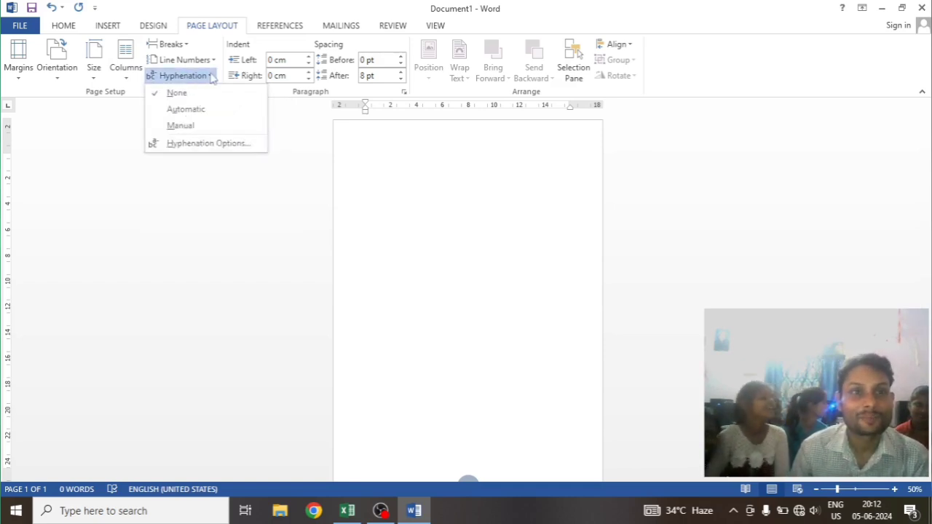
click(214, 75)
click(213, 61)
click(212, 61)
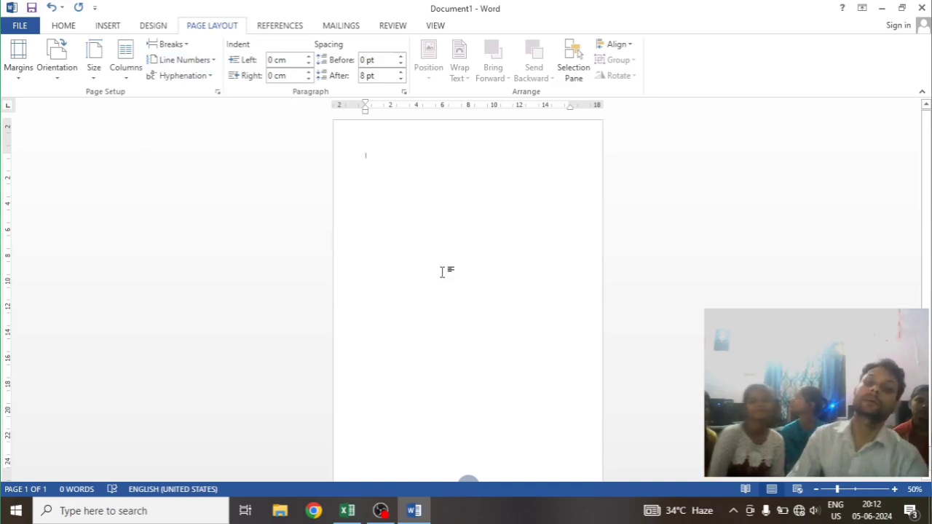
Remove the page numbers from the blank document and check the foot of the page
scroll(484, 259, down, 1)
scroll(480, 273, up, 1)
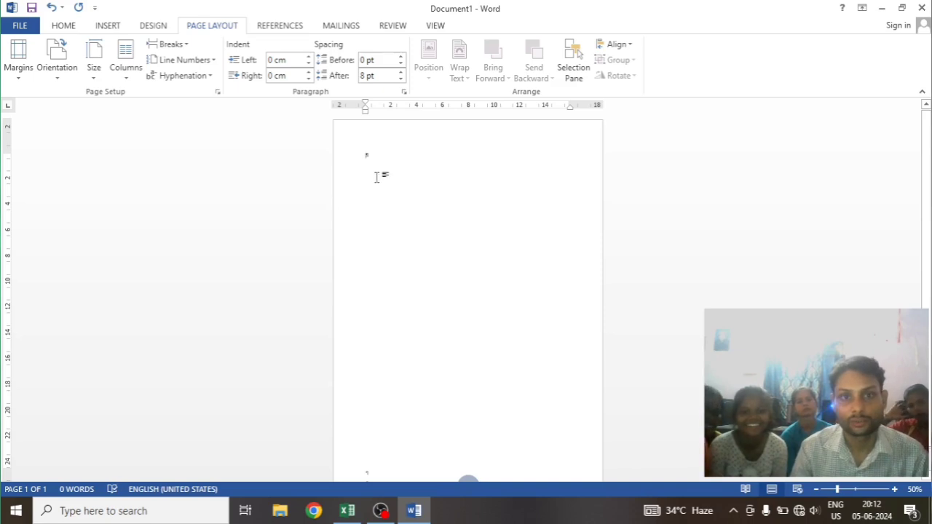
scroll(391, 198, down, 1)
scroll(389, 203, down, 1)
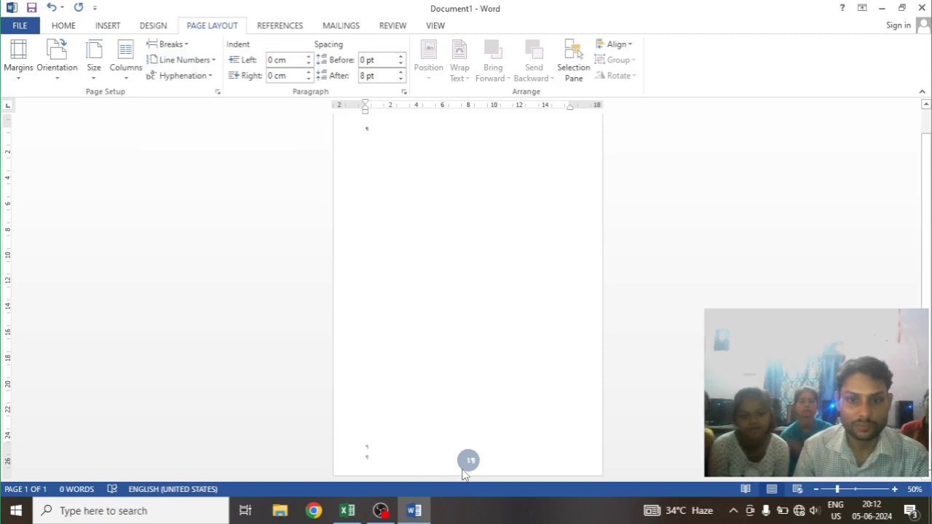
scroll(405, 222, up, 1)
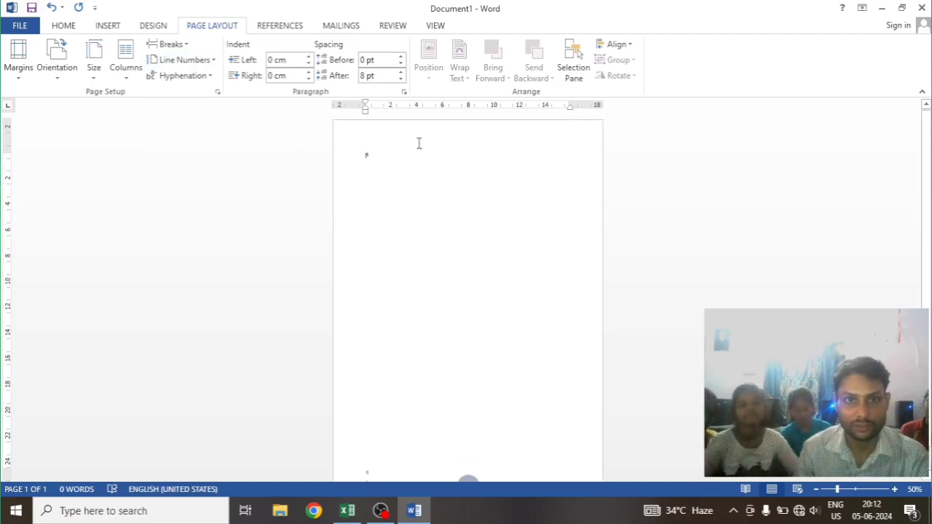
click(106, 26)
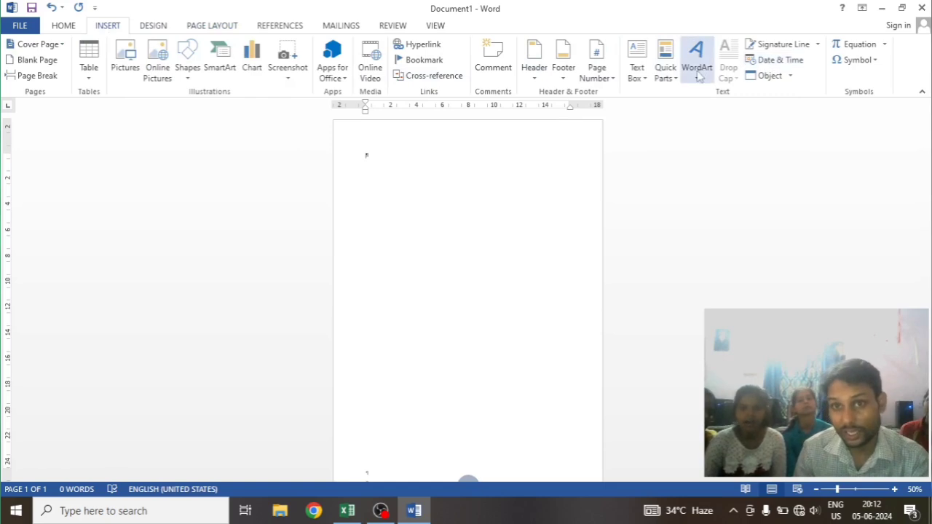
click(597, 72)
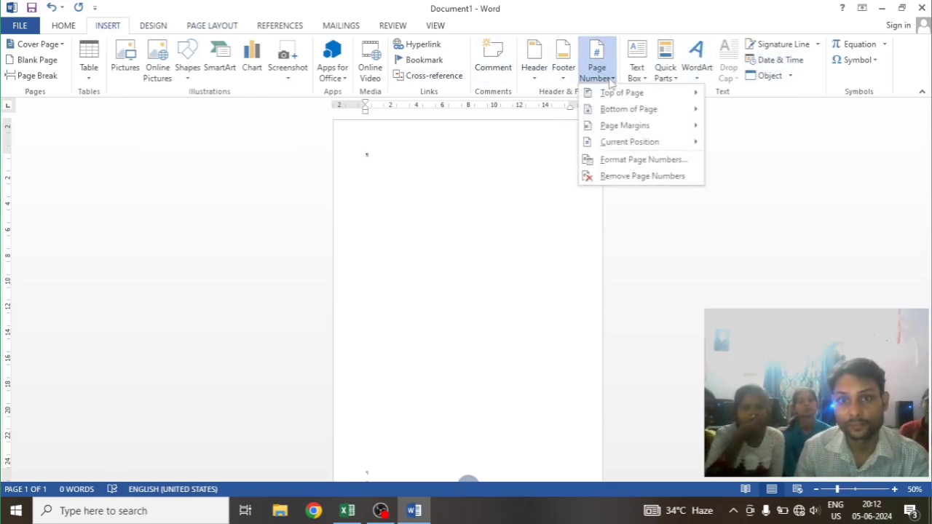
click(621, 177)
scroll(491, 258, down, 1)
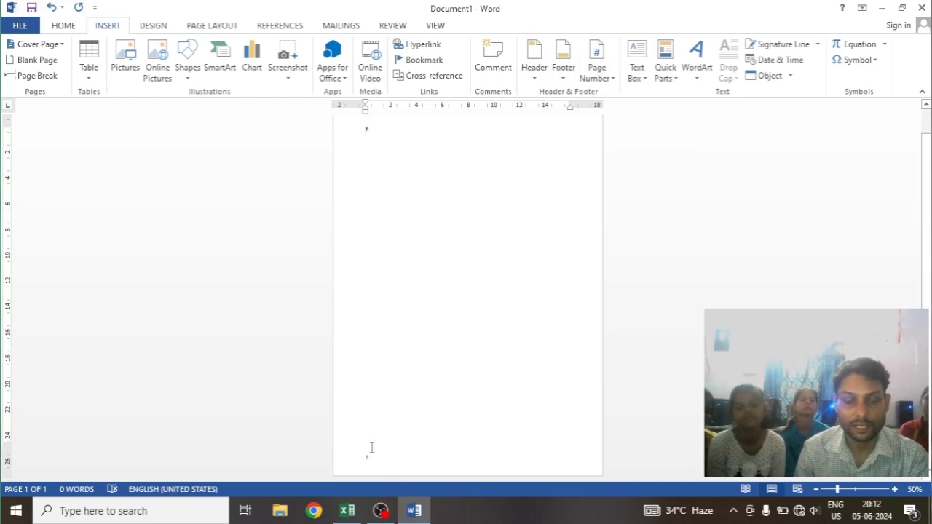
scroll(402, 215, up, 1)
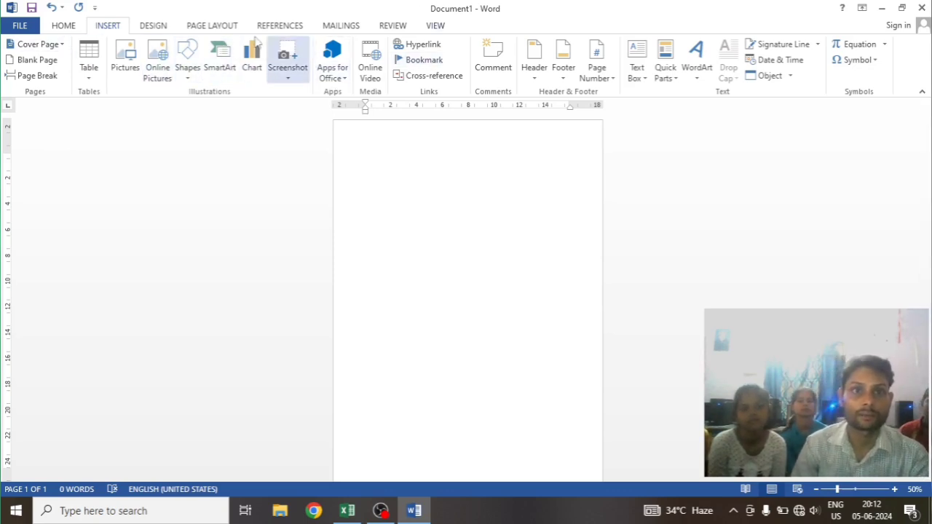
click(224, 25)
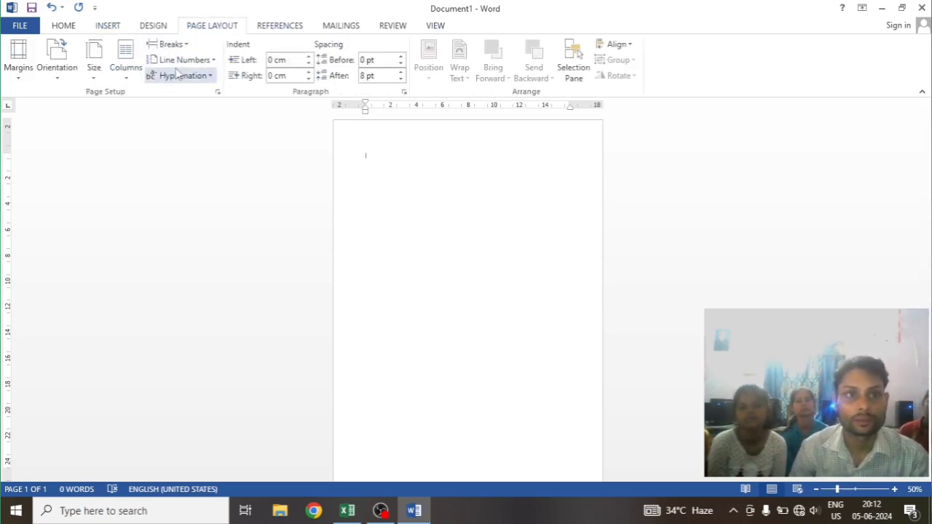
click(213, 61)
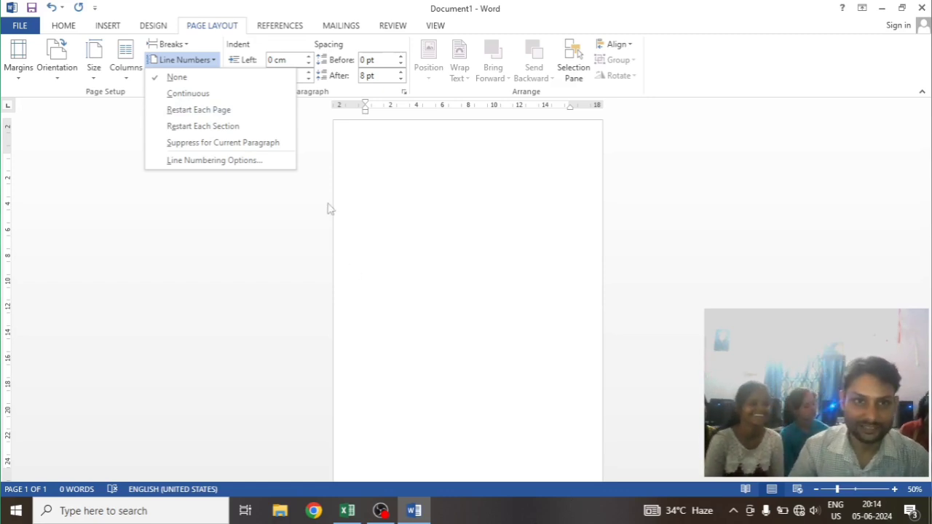
click(371, 158)
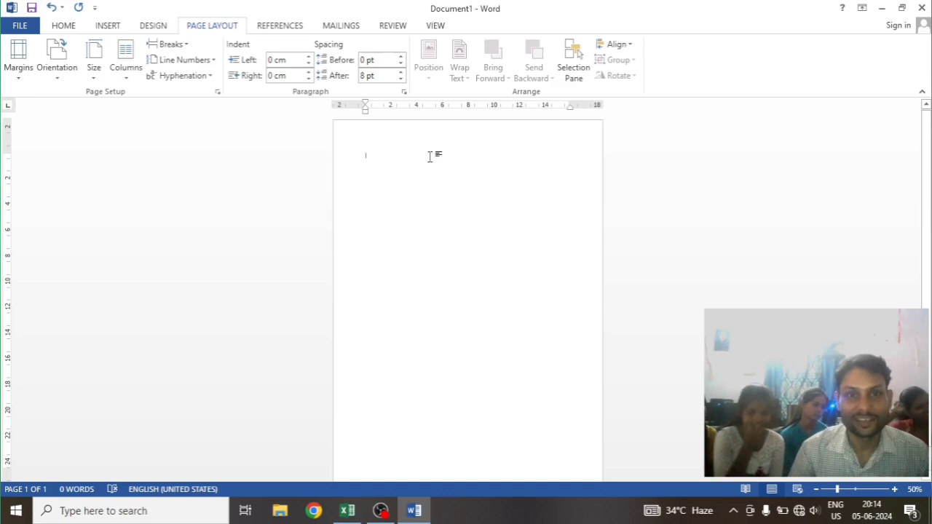
Insert page breaks in the blank document so that it spans five pages
ctrl+scroll(426, 157, up, 3)
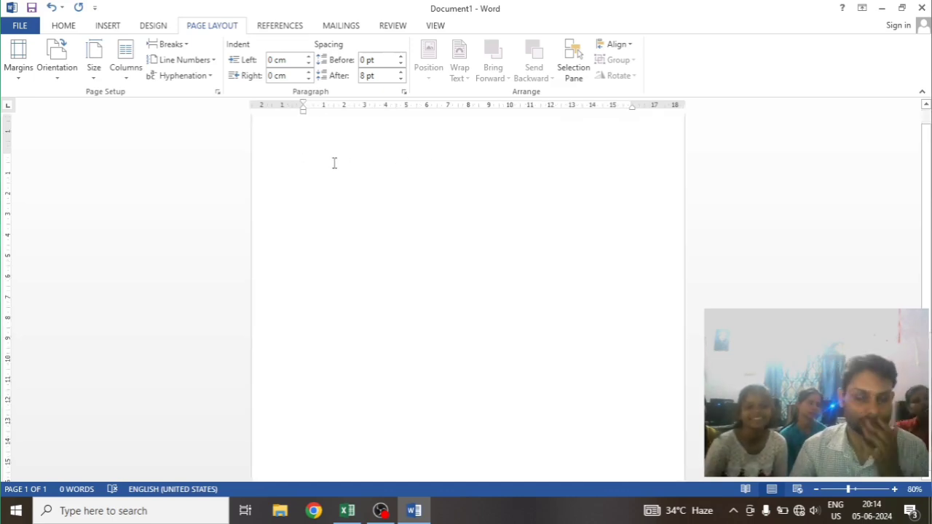
scroll(332, 163, down, 2)
ctrl+scroll(333, 162, down, 5)
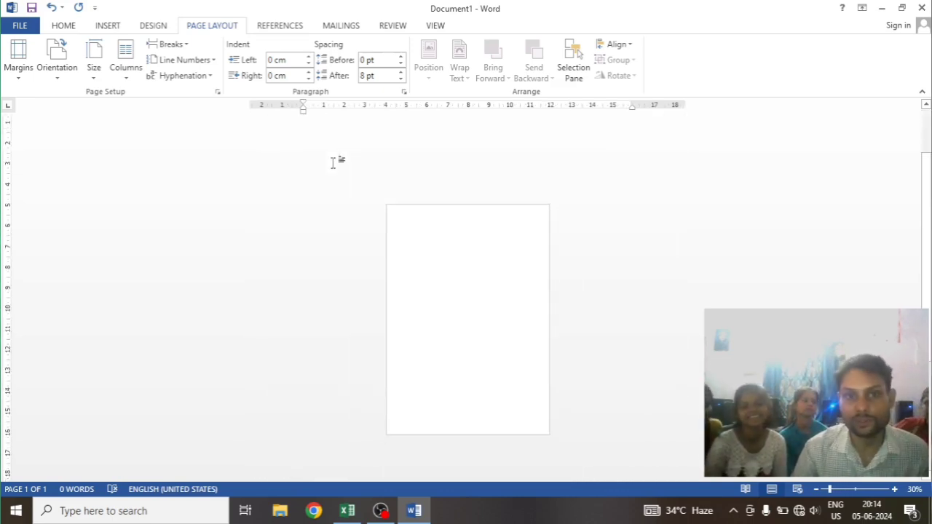
key(ctrl+Return)
key(ctrl+Return)
key(ctrl+Return)
key(ctrl+Return)
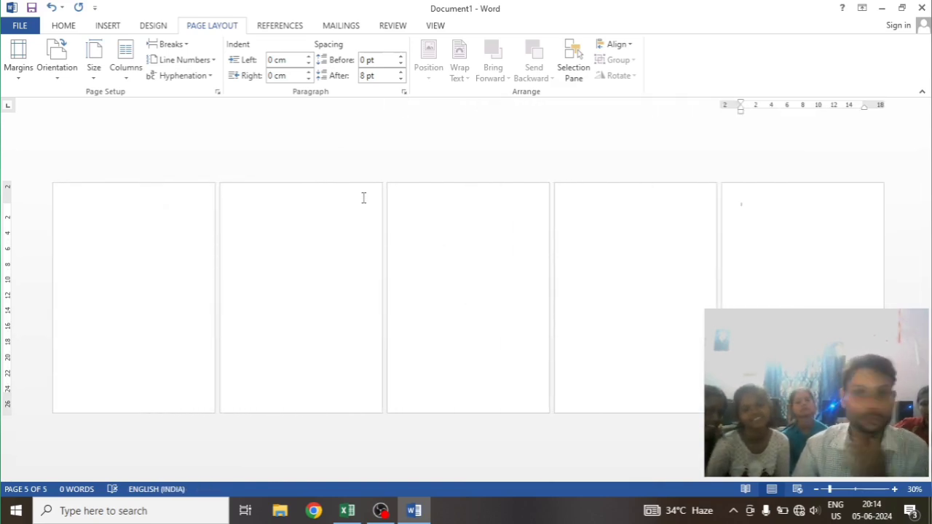
Generate sample paragraphs on page 2 with =rand(), starting after the page break on page 1
click(108, 218)
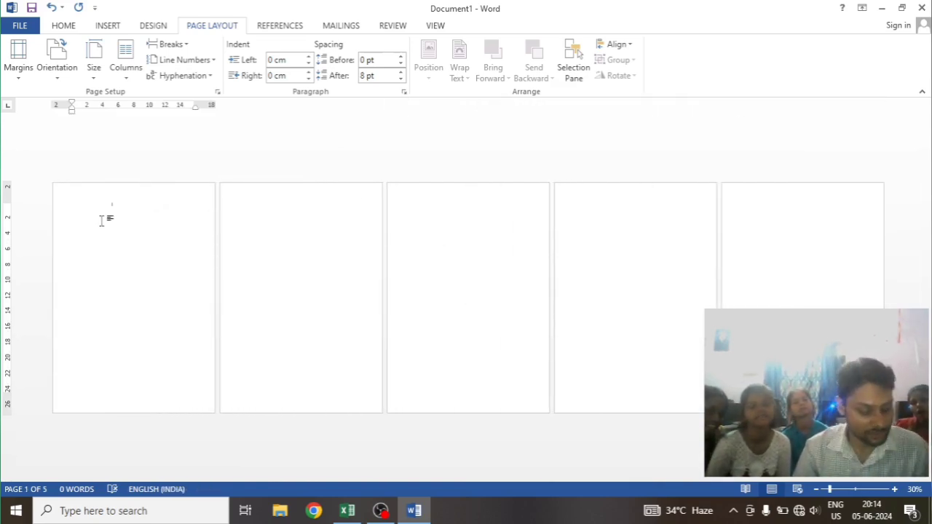
text(=rand())
key(Return)
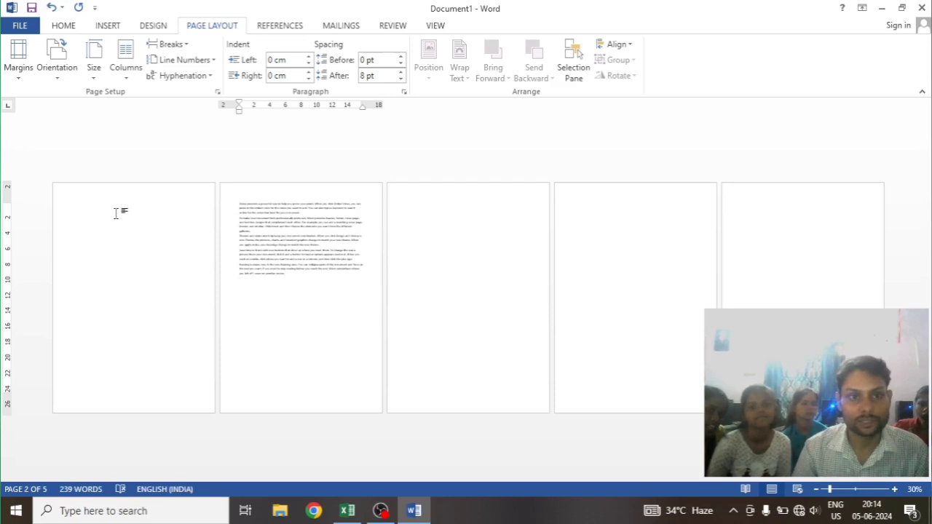
Paste a copy of the sample paragraphs near the top of page 1, starting with an indented first line
double_click(118, 213)
text(c)
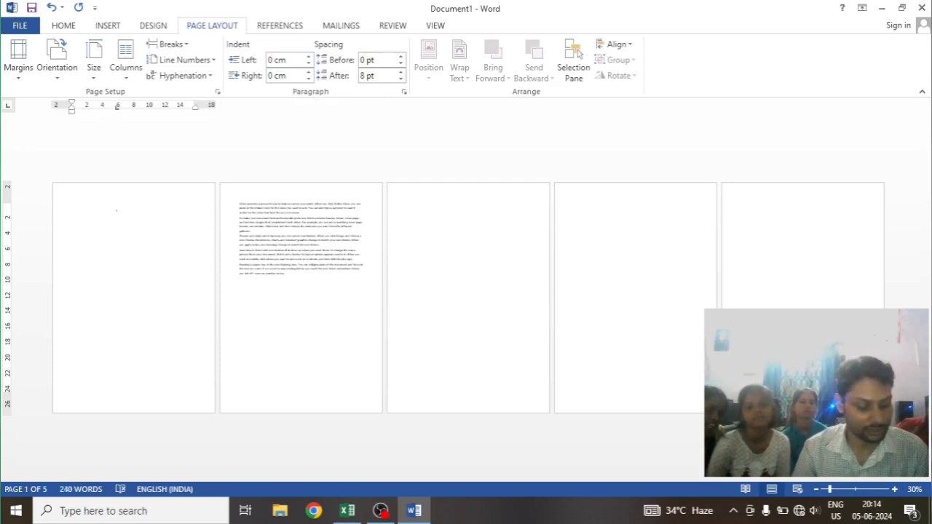
key(BackSpace)
text(v)
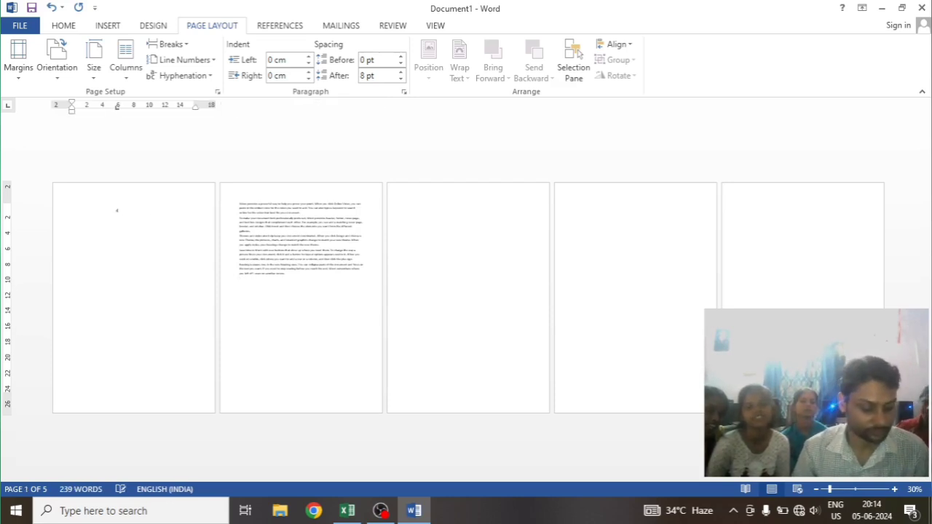
text(Video provides a powerful way to help you prove your point. When you click Online Video, you can paste in the embed code for the video you want to add. You can also type a keyword to search online for the video that best fits your document. To make your document look professionally produced, Word provides header, footer, cover page, and text box designs that complement each other. For example, you can add a matching cover page, header, and sidebar. Click Insert and then choose the elements you want from the different galleries. Themes and styles also help keep your document coordinated. When you click Design and choose a new Theme, the pictures, charts, and SmartArt graphics change to match your new theme. When you apply styles, your headings change to match the new theme. Save time in Word with new buttons that show up where you need them. To change the way a picture fits in your document, click it and a button for layout options appears next to it. When you work on a table, click where you want to add a row or a column, and then click the plus sign. Reading is easier, too, in the new Reading view. You can collapse parts of the document and focus on the text you want. If you need to stop reading before you reach the end, Word remembers where you left off - even on another device.)
Paste the sample paragraphs after the blank page 3 and delete that empty page
click(455, 218)
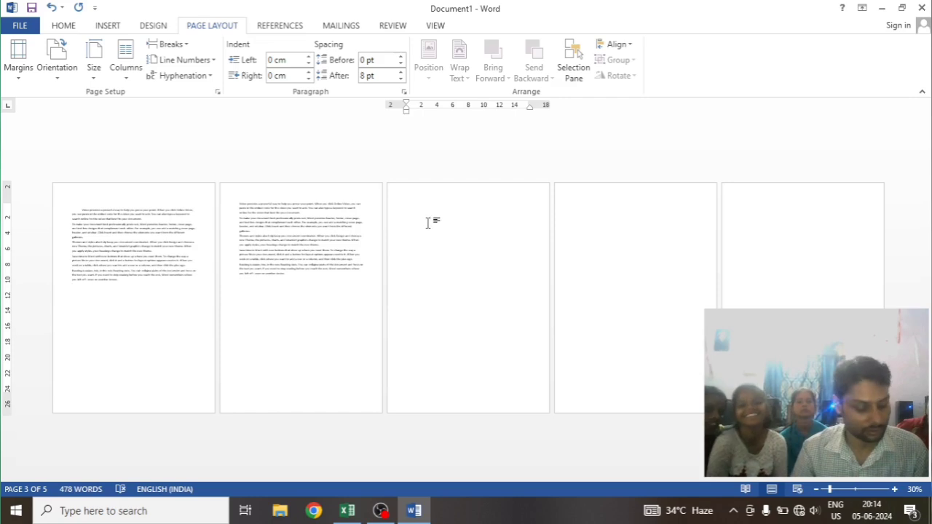
key(ctrl+v)
click(428, 237)
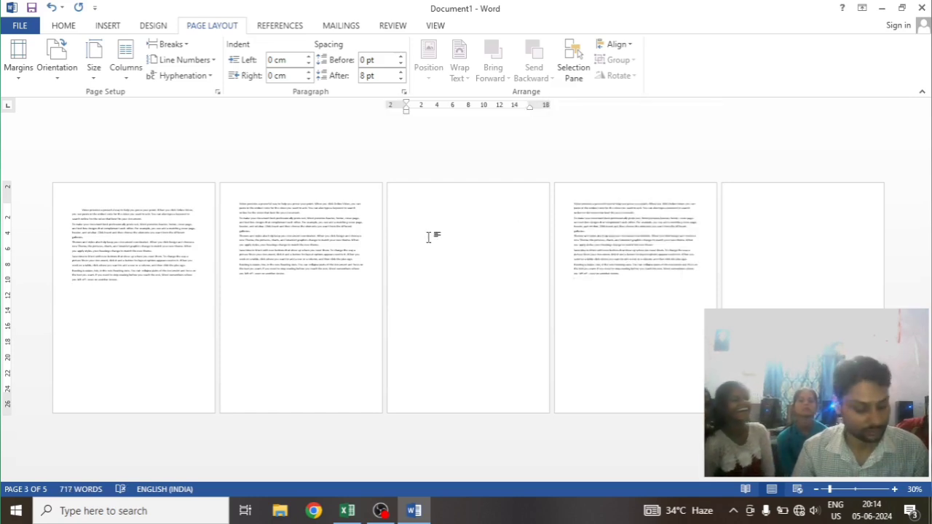
key(Delete)
text(v)
key(F3)
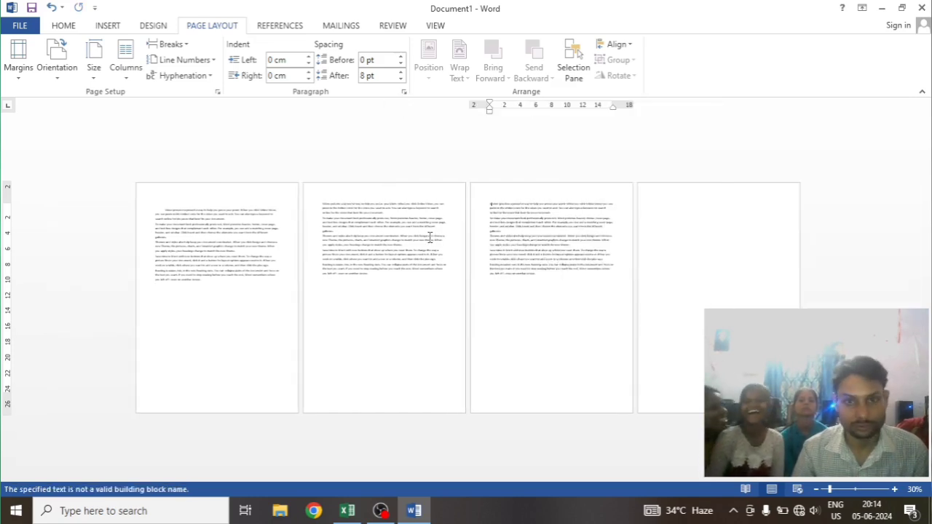
Paste the sample paragraphs onto the blank last page of the document
click(706, 258)
text(v)
key(ctrl+v)
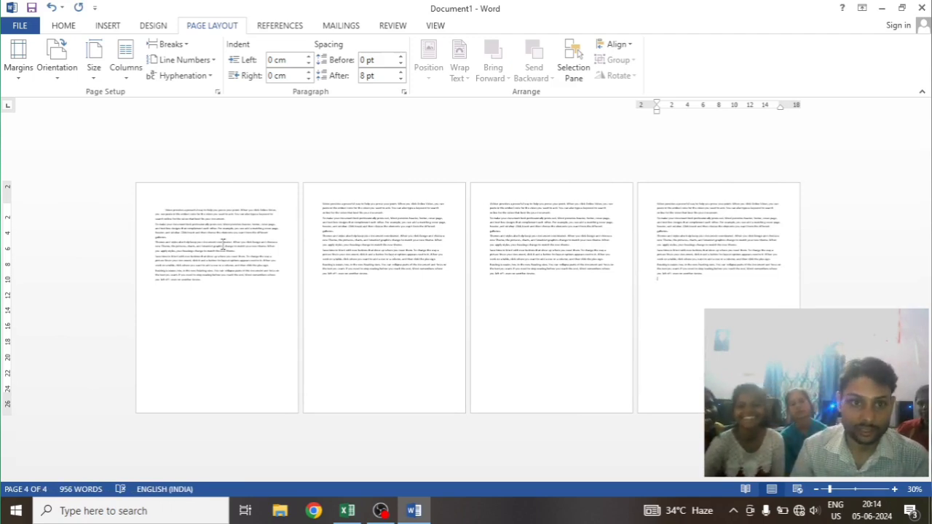
Select the text on all four pages and enlarge its font size while keeping each copy on a single page
drag(155, 211, 229, 291)
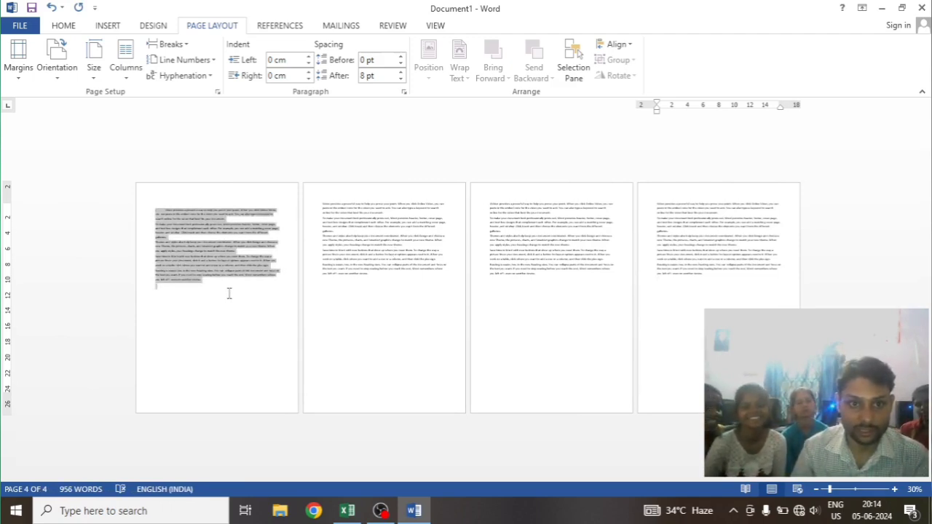
click(229, 297)
drag(155, 210, 754, 277)
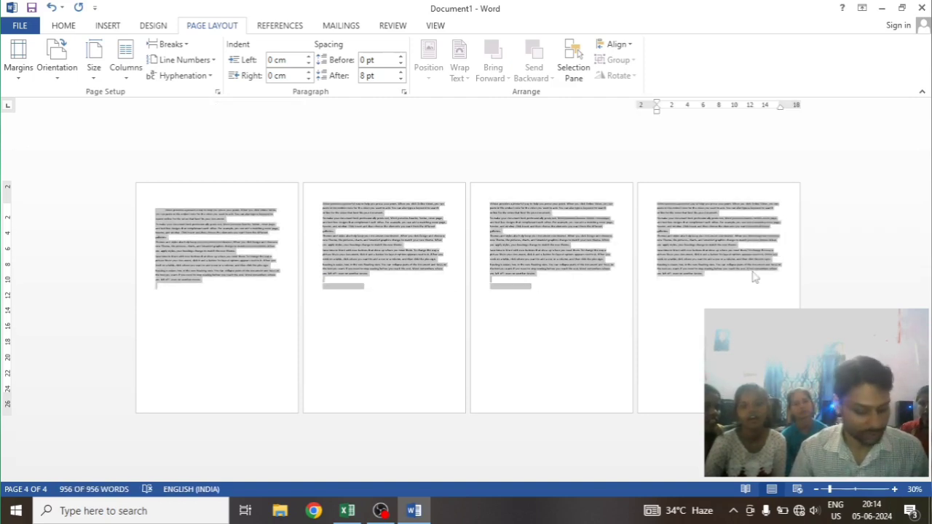
key(ctrl+])
key(ctrl+])
key(ctrl+])
key(ctrl+])
key(ctrl+])
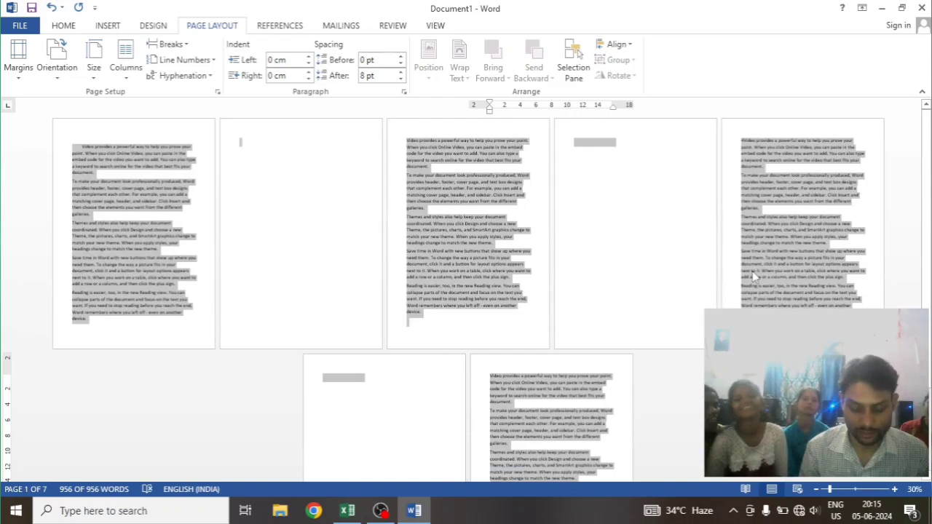
key(ctrl+[)
key(ctrl+[)
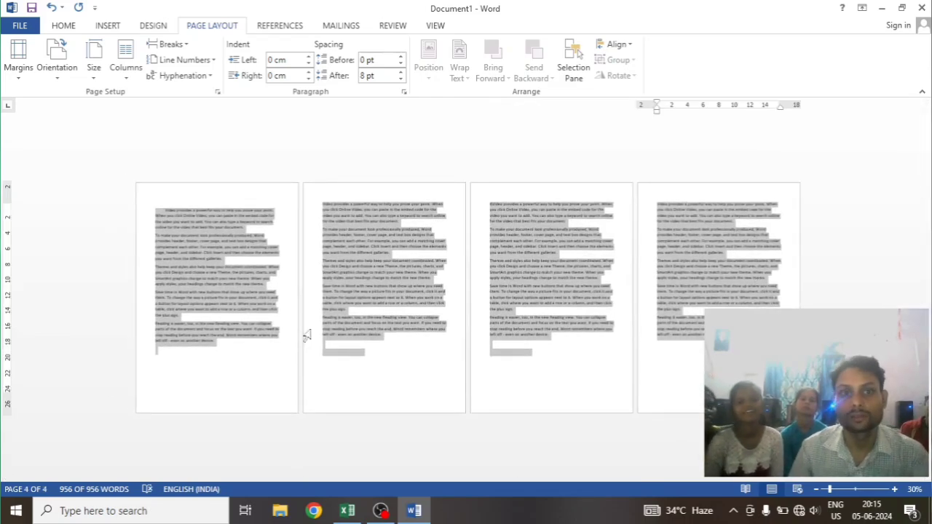
Deselect the text, placing the cursor on page 1, and turn on Continuous line numbering for the document
ctrl+scroll(324, 321, up, 2)
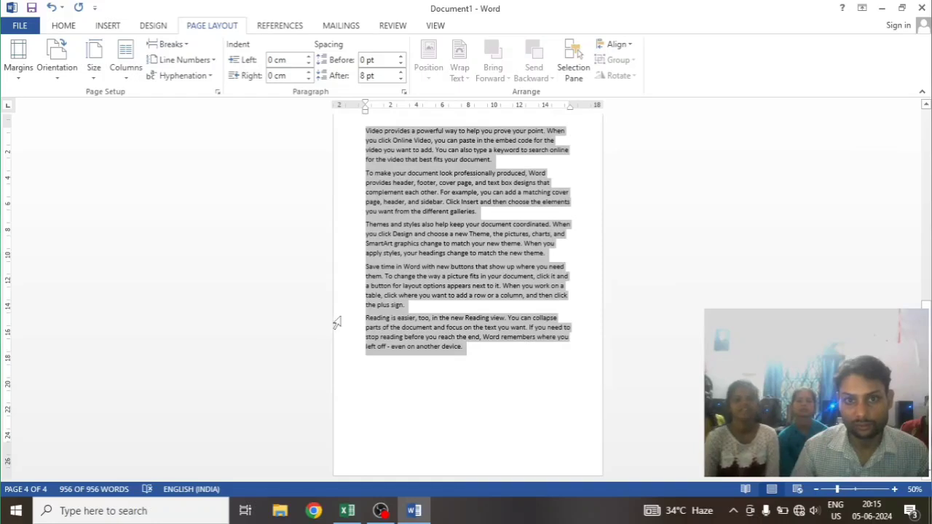
ctrl+scroll(335, 322, down, 2)
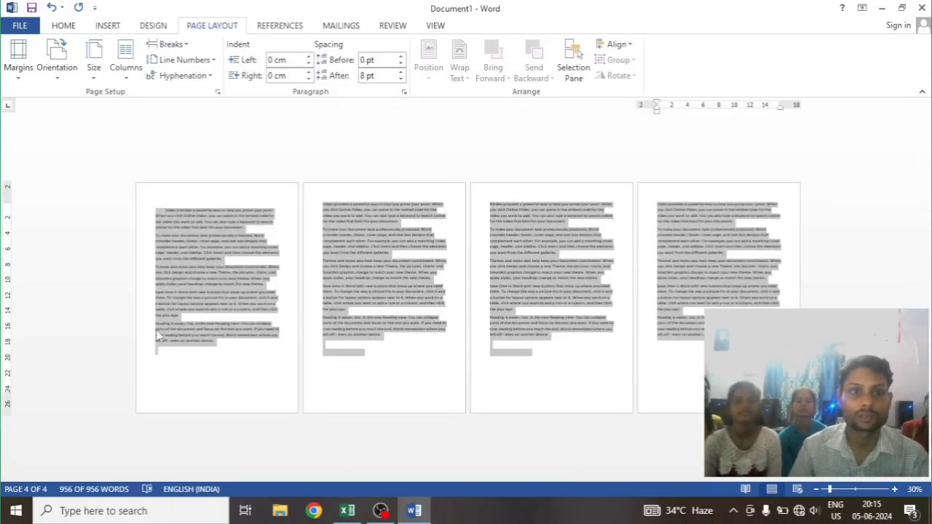
click(204, 355)
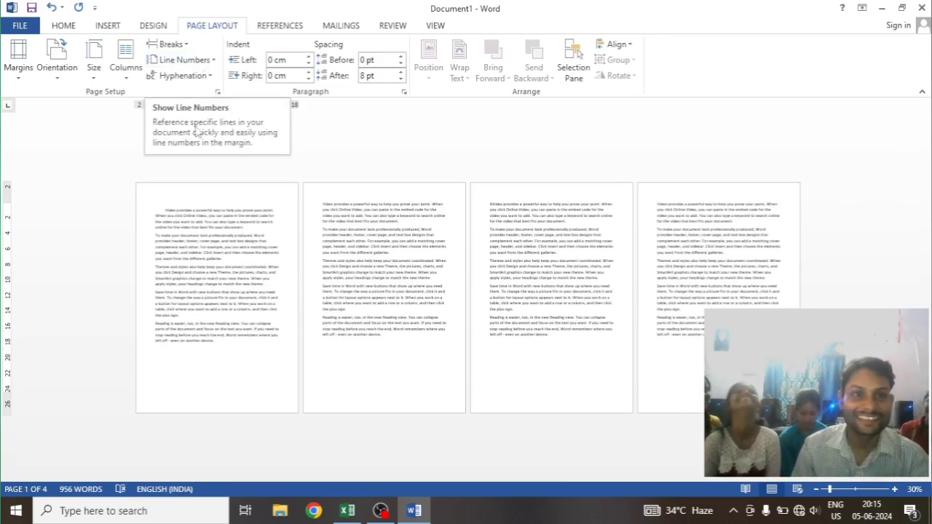
click(203, 64)
click(186, 95)
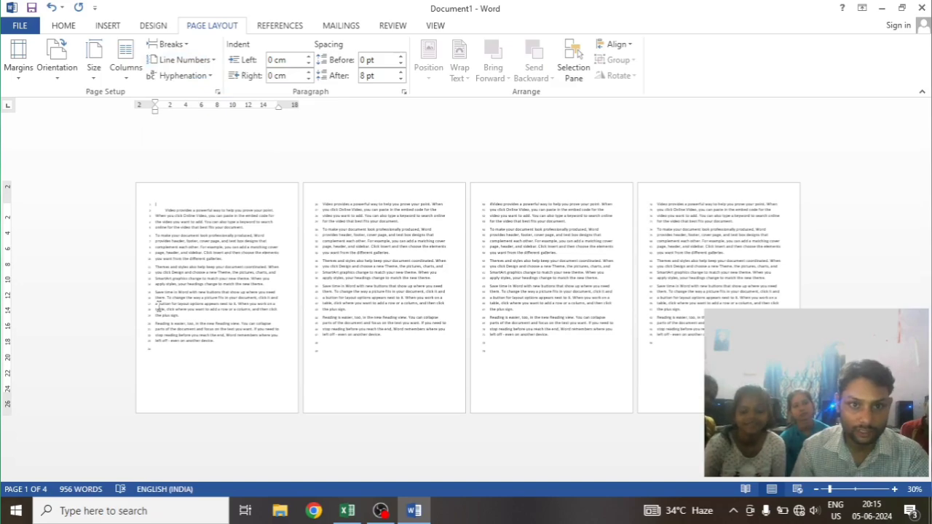
Examine how the line numbers run from page 1 onto page 2
scroll(338, 320, up, 4)
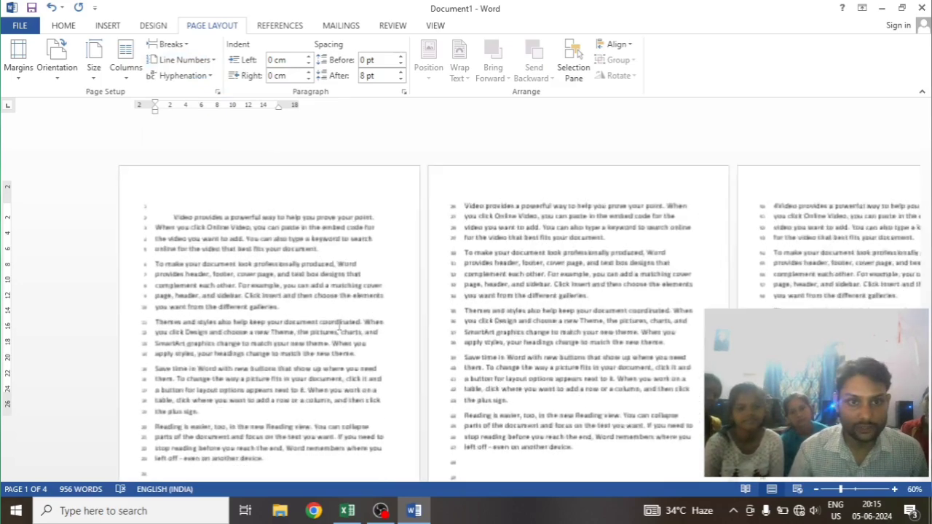
scroll(133, 197, down, 5)
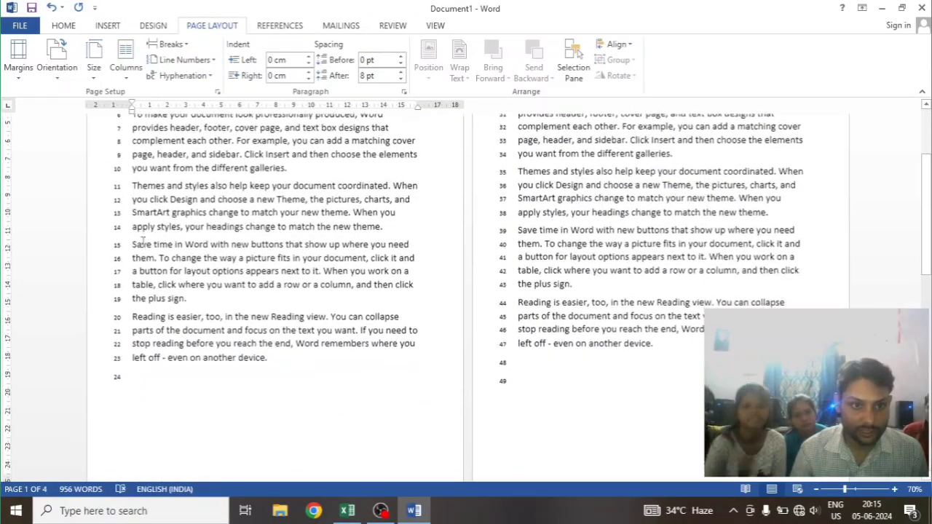
scroll(131, 243, up, 5)
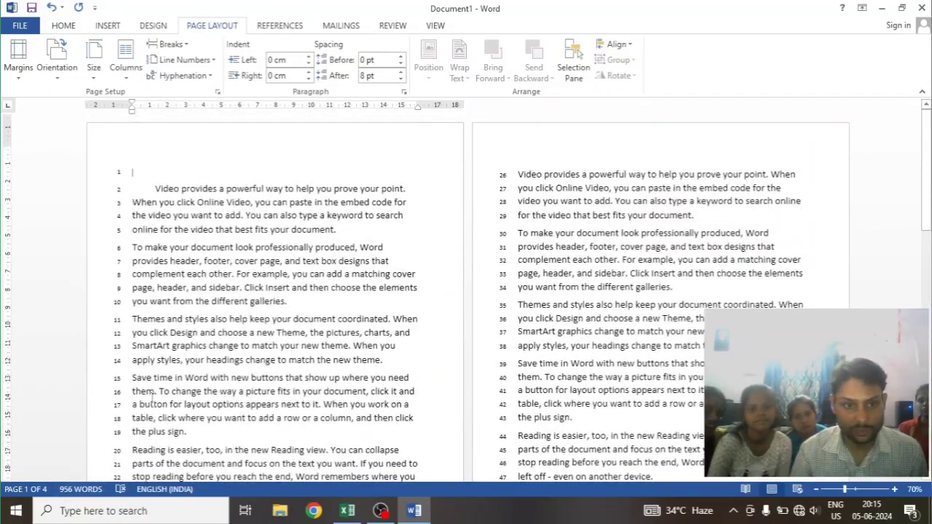
scroll(103, 406, down, 2)
scroll(144, 416, down, 2)
scroll(145, 416, up, 4)
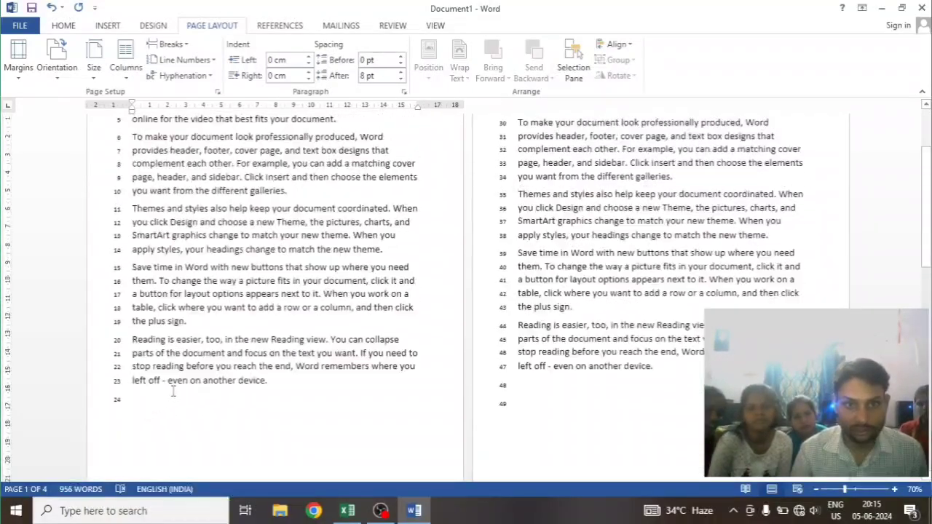
Examine how the continuous line numbers run through the side-by-side pages, from pages 1 and 2 to pages 3 and 4
scroll(364, 304, down, 5)
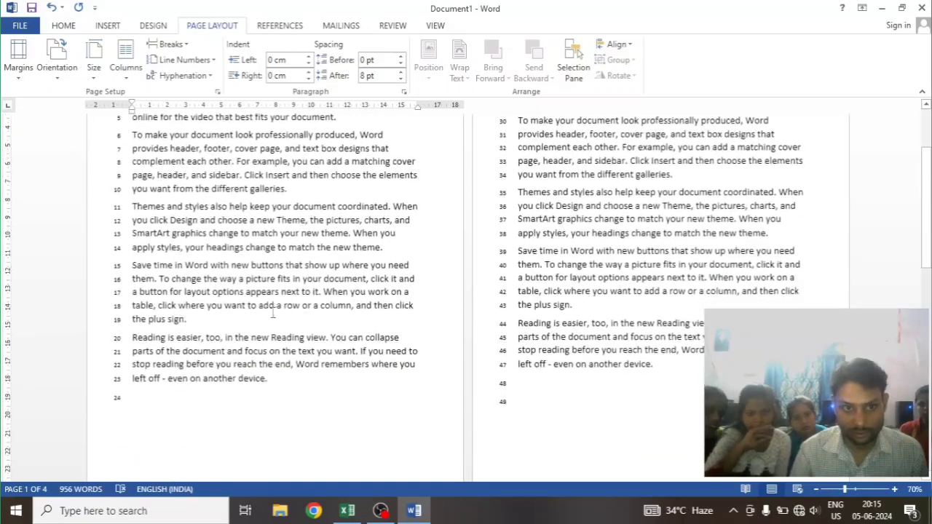
scroll(177, 296, down, 7)
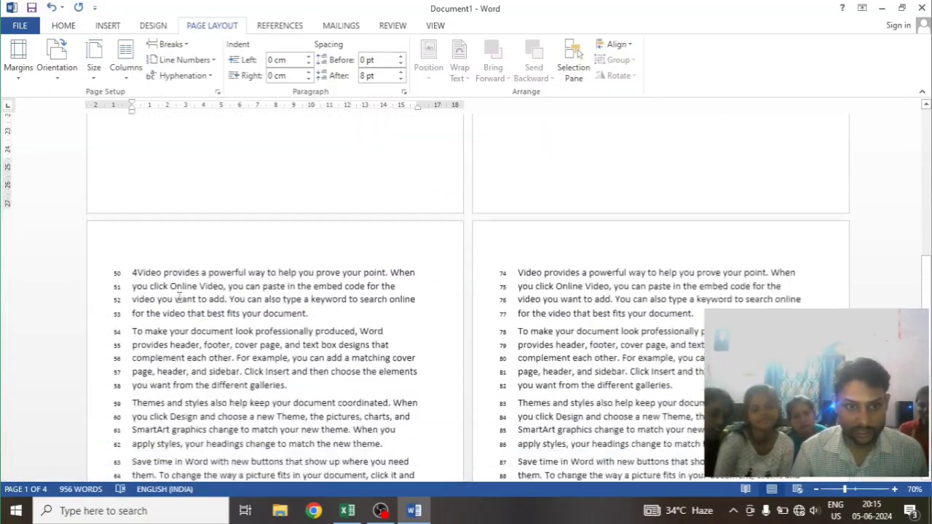
scroll(444, 348, up, 5)
scroll(444, 348, up, 7)
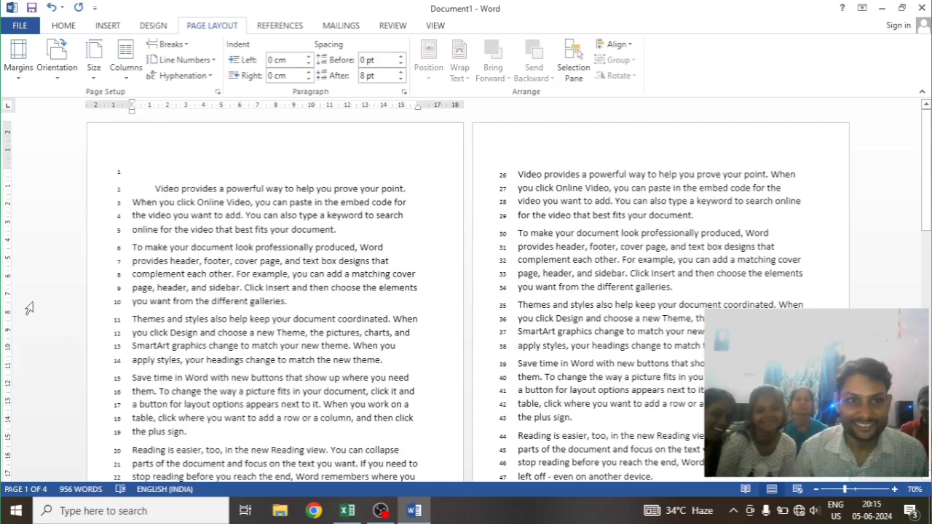
scroll(62, 309, down, 5)
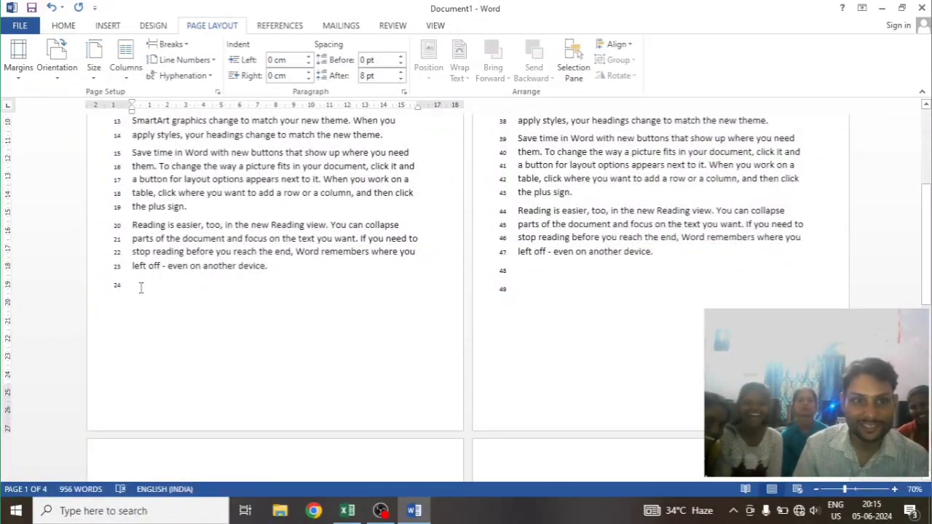
scroll(293, 304, down, 3)
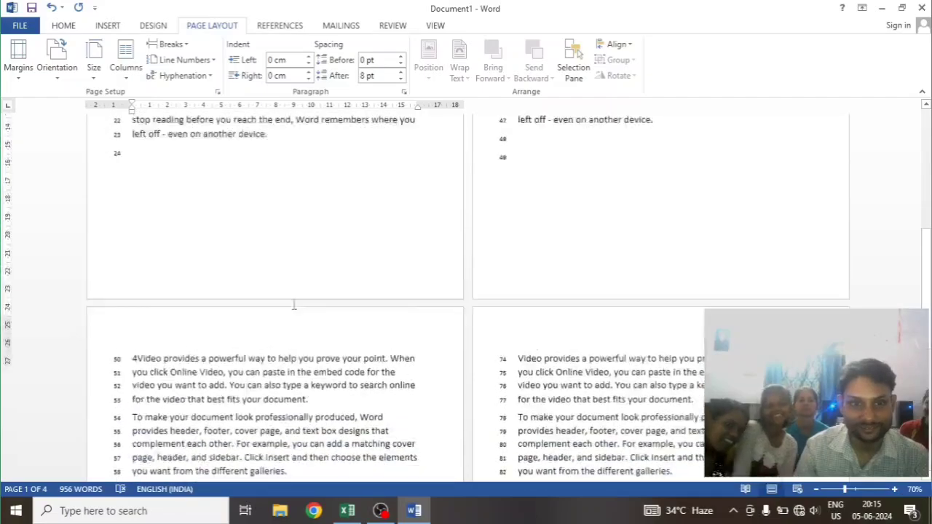
scroll(330, 304, up, 4)
scroll(564, 288, up, 3)
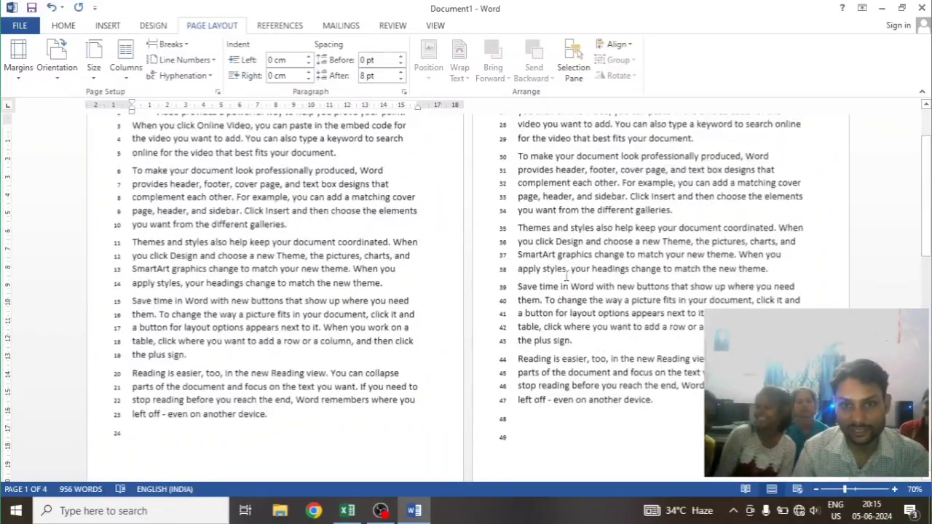
scroll(289, 283, down, 1)
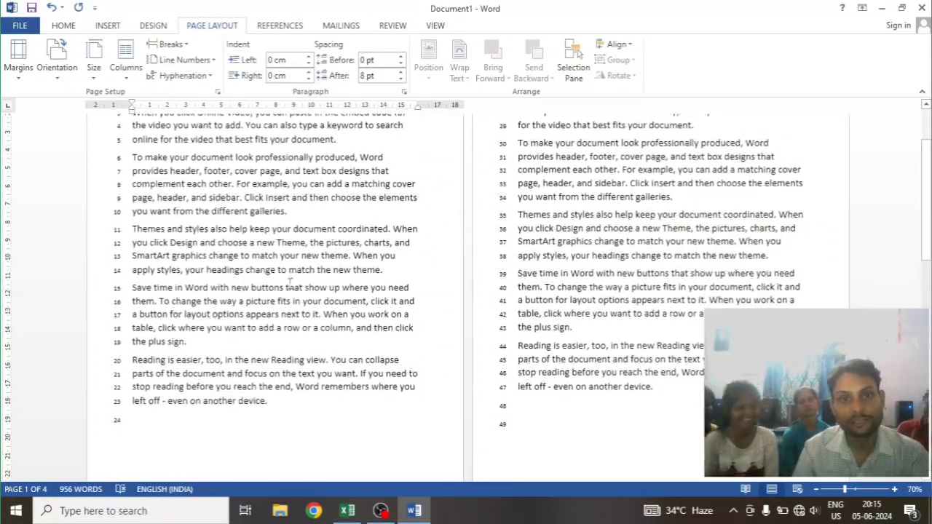
scroll(233, 283, down, 1)
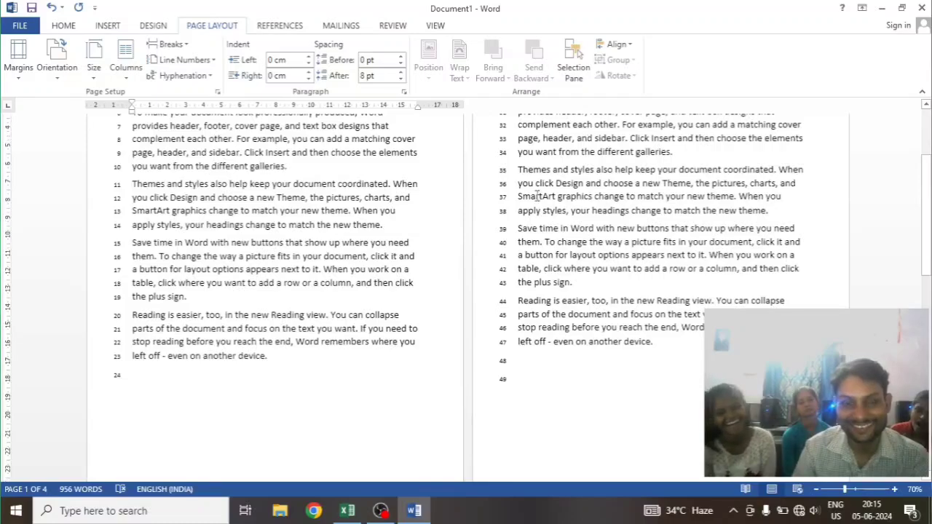
Enlarge the view to 100% and follow the line numbers page by page from page 1 to the end of page 4
scroll(536, 195, up, 1)
ctrl+scroll(530, 222, up, 3)
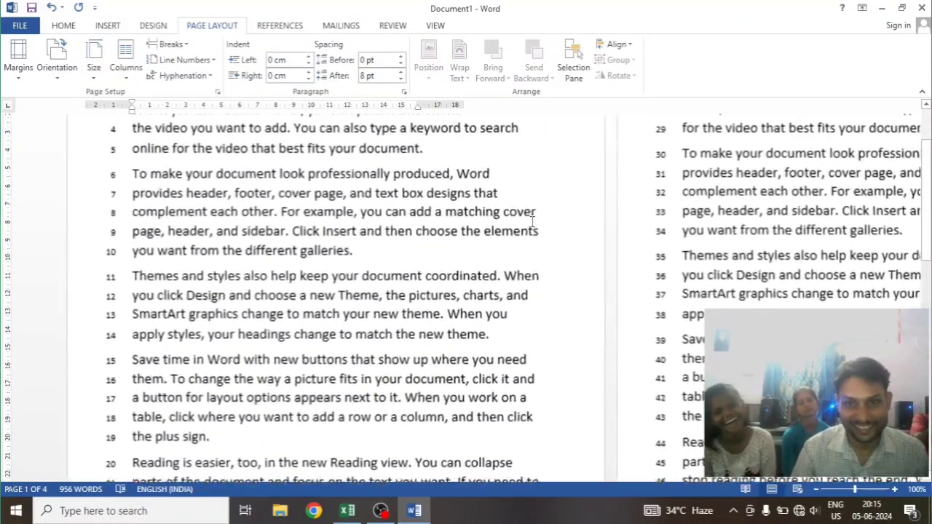
scroll(357, 258, down, 1)
scroll(357, 259, up, 4)
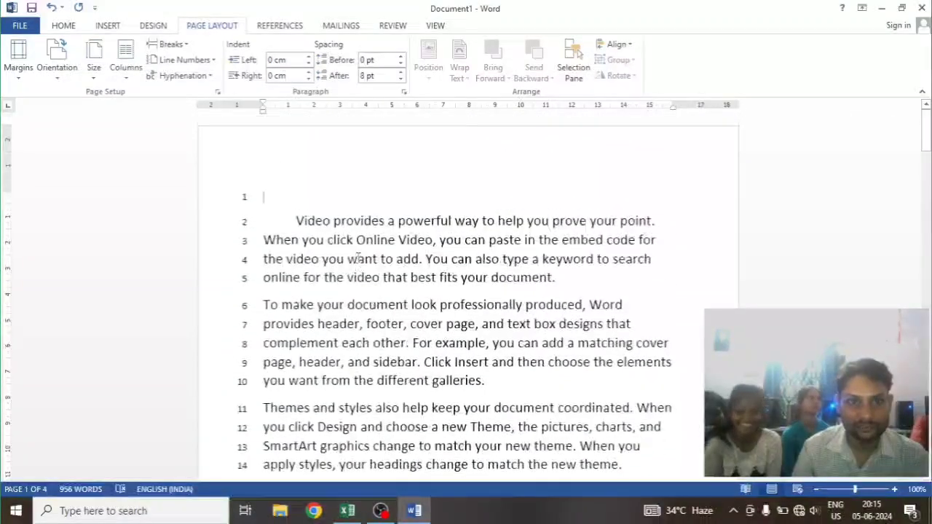
scroll(357, 258, down, 7)
scroll(280, 255, down, 2)
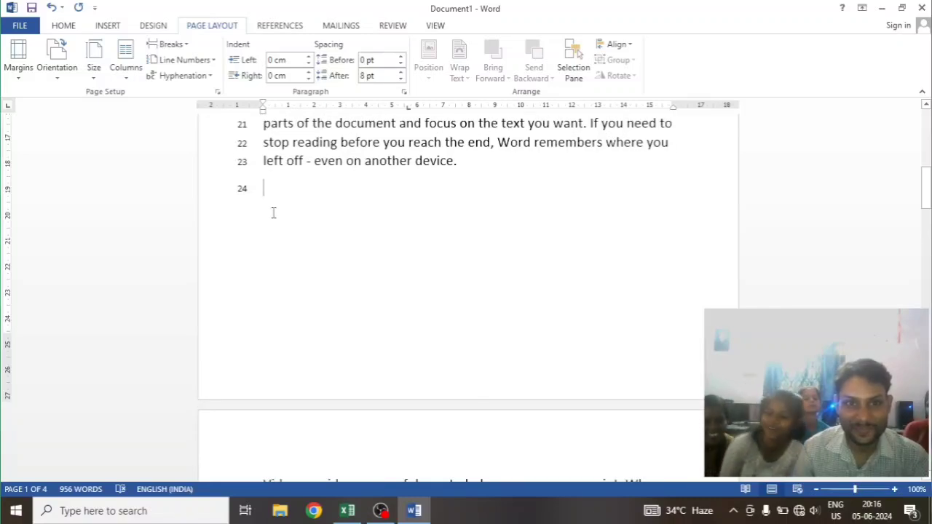
scroll(289, 281, down, 5)
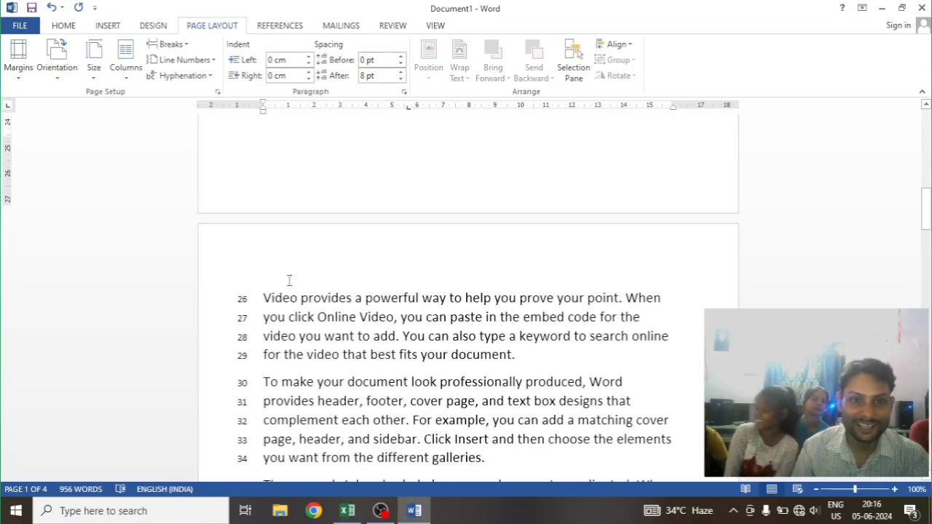
scroll(282, 263, down, 12)
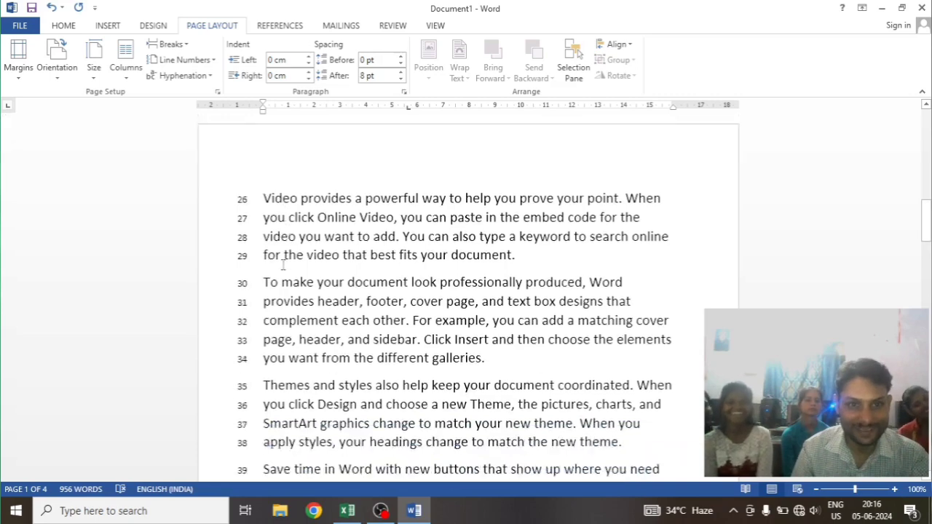
scroll(284, 264, down, 4)
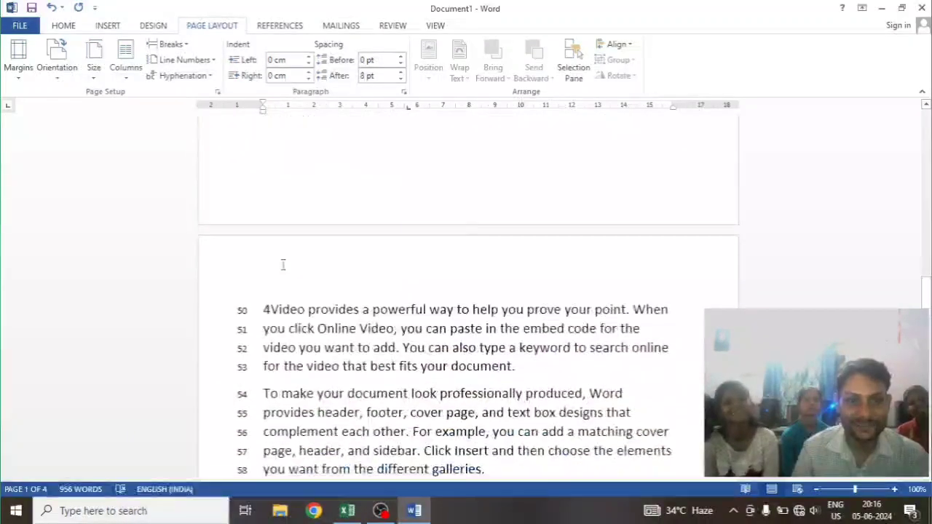
scroll(282, 243, up, 3)
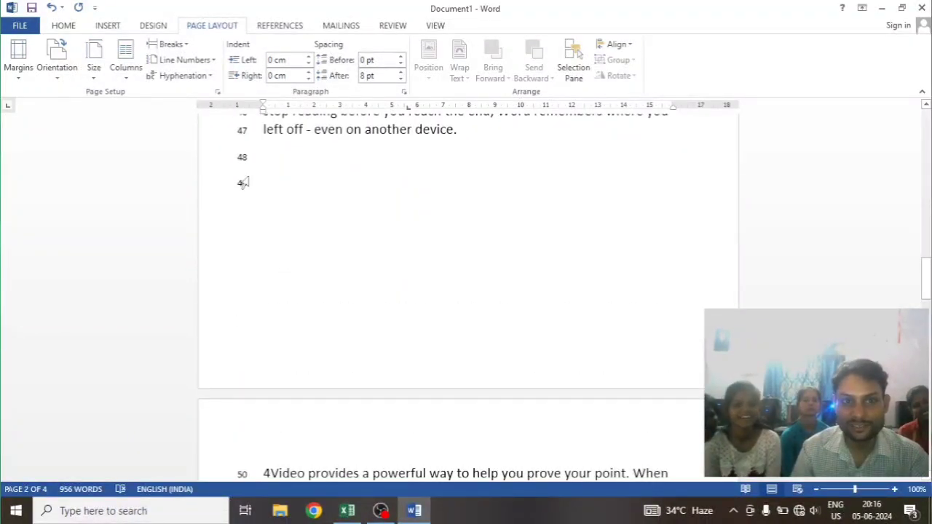
scroll(249, 350, down, 6)
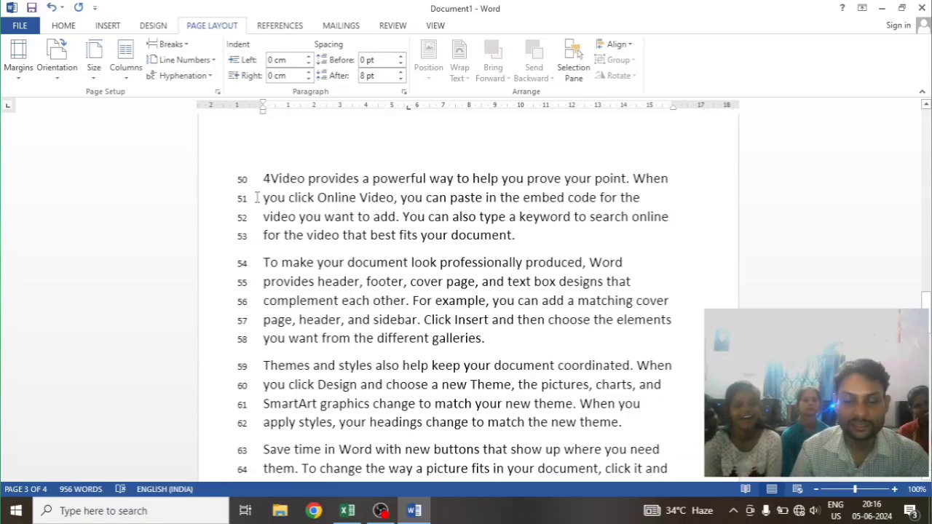
scroll(256, 197, down, 1)
scroll(257, 199, up, 1)
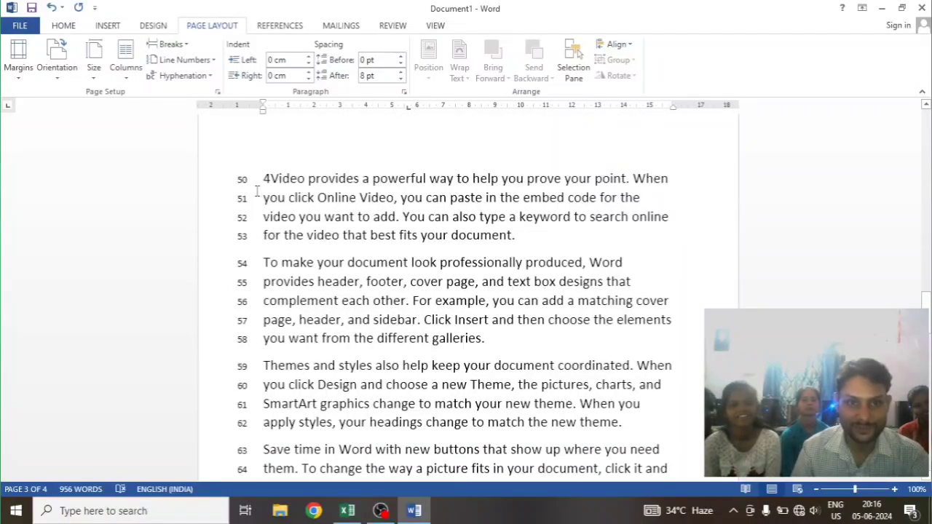
scroll(248, 187, down, 7)
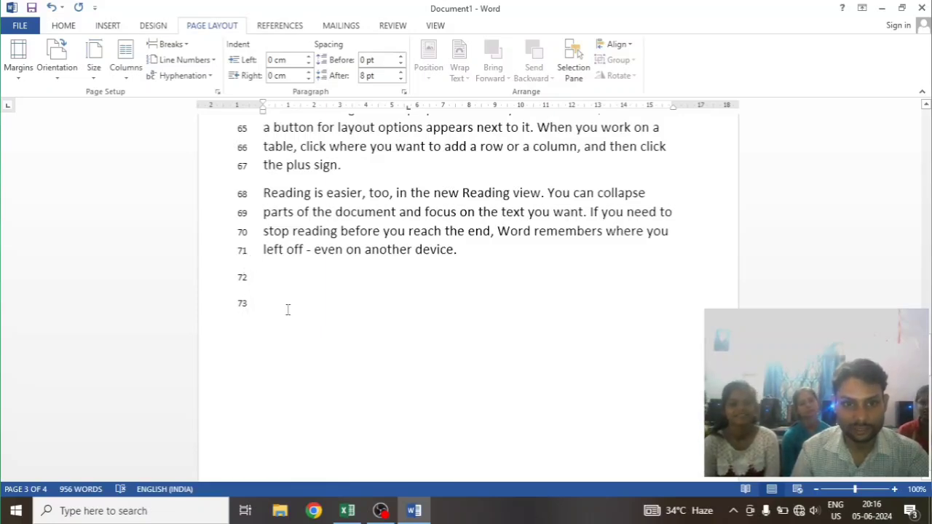
scroll(287, 310, down, 8)
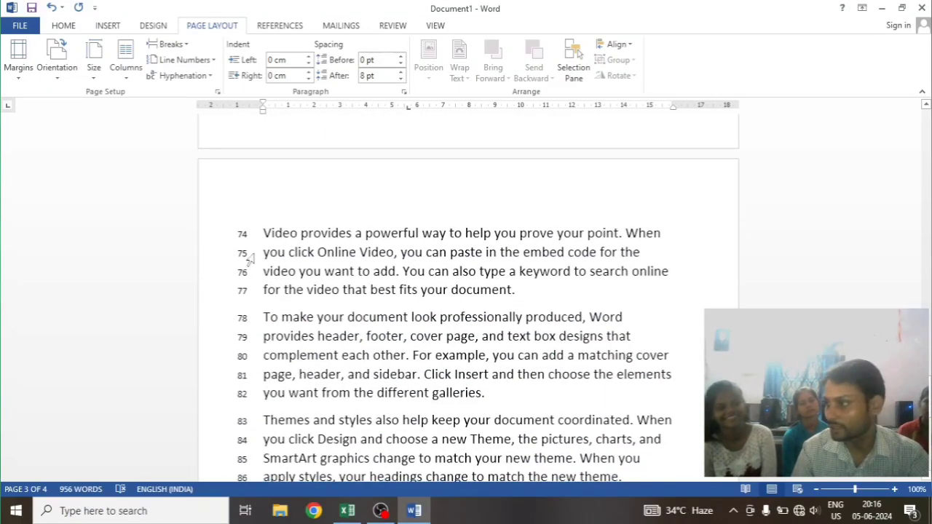
scroll(249, 260, down, 9)
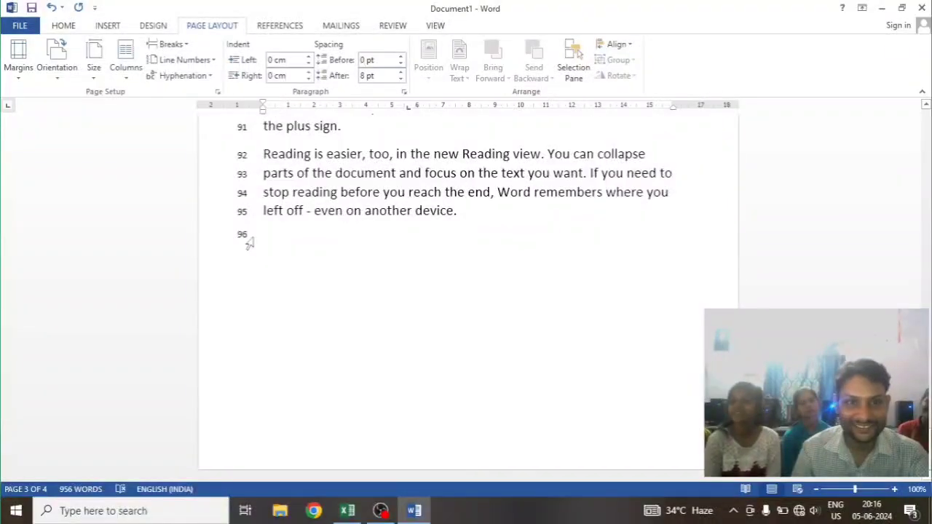
scroll(383, 284, up, 20)
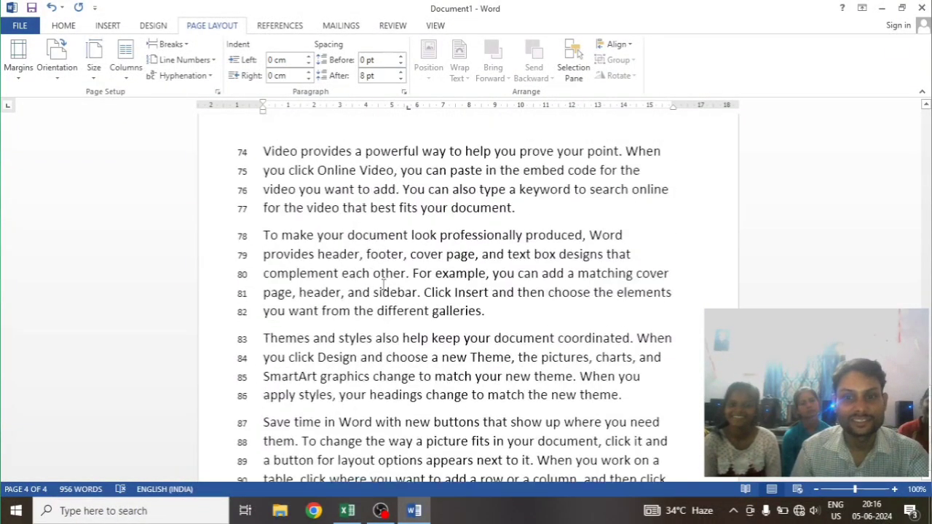
Remove the first-line indent of page 1's opening paragraph and enter "55tyryr" on the blank line above it
scroll(385, 286, up, 20)
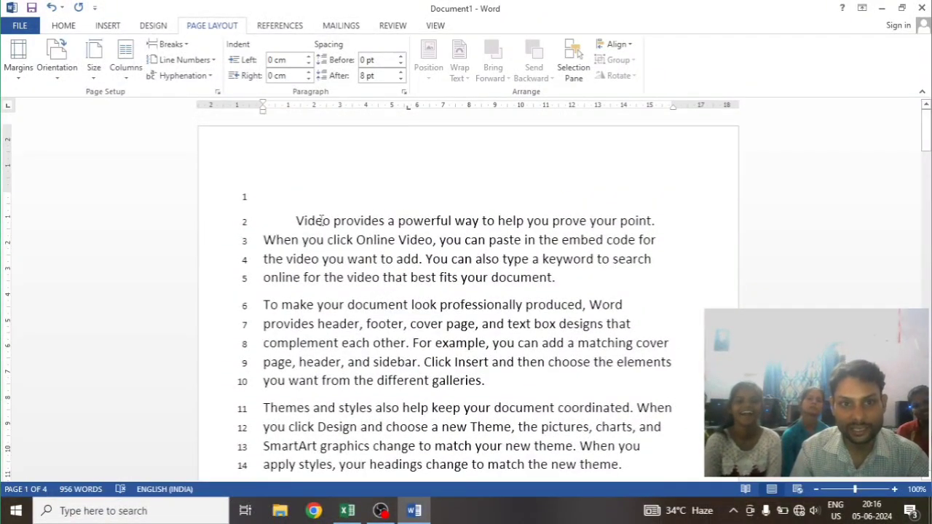
key(BackSpace)
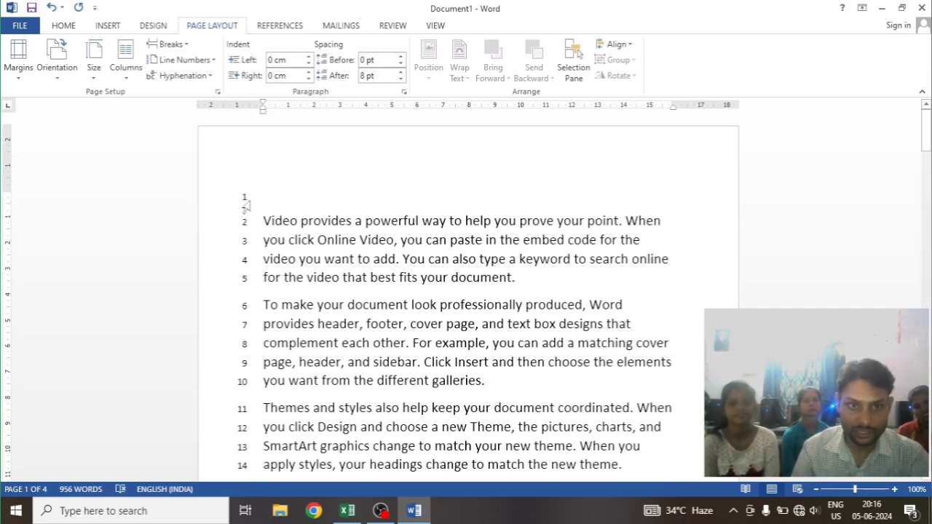
click(272, 192)
text(5ttuyr)
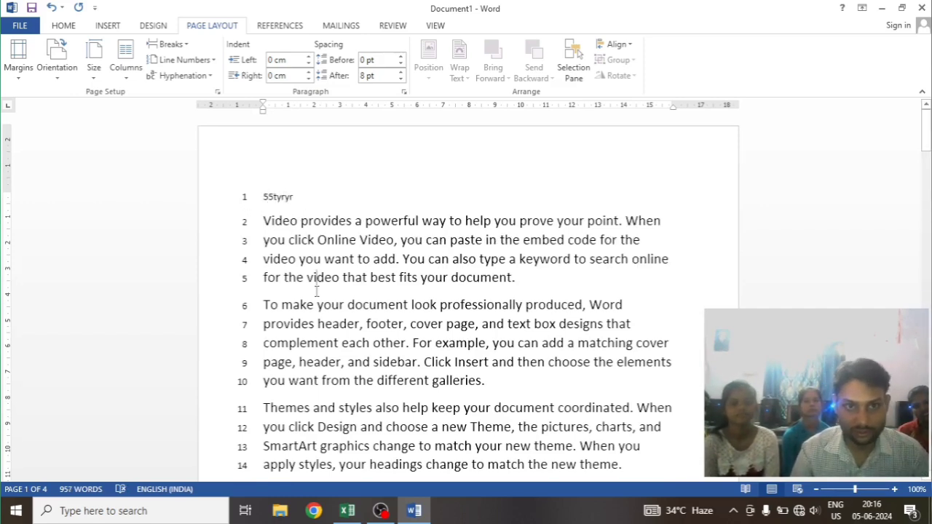
Add the line "Rtyryr" and an empty line below page 1's text, and check the line numbering on page 2
scroll(325, 291, down, 9)
click(301, 250)
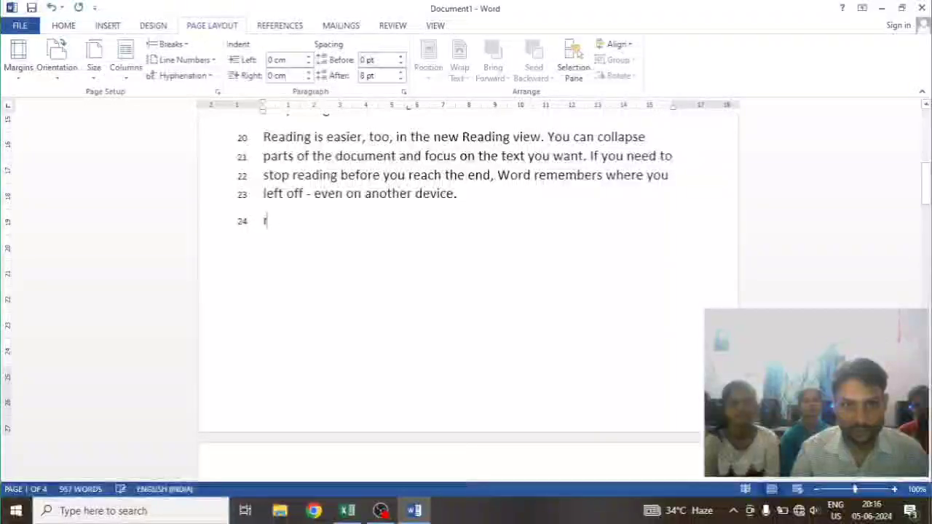
text(rtyryr)
key(Return)
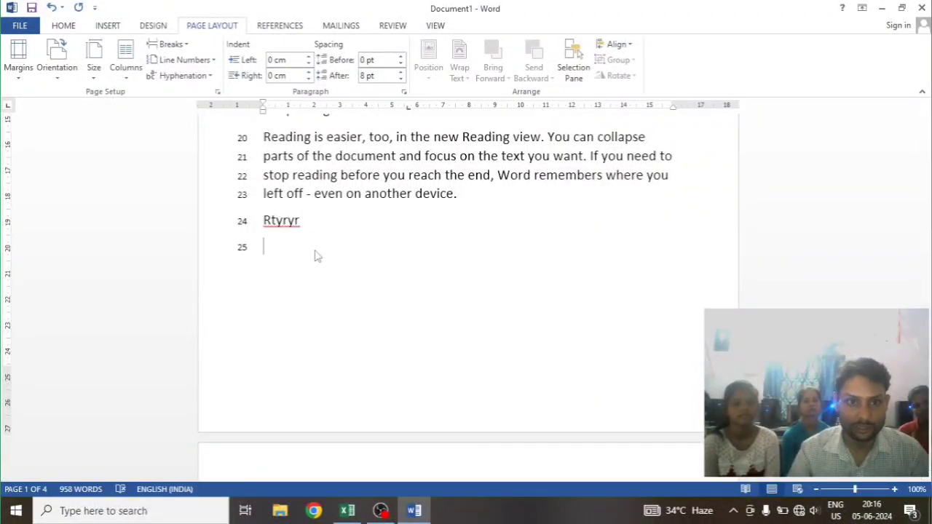
scroll(317, 255, down, 5)
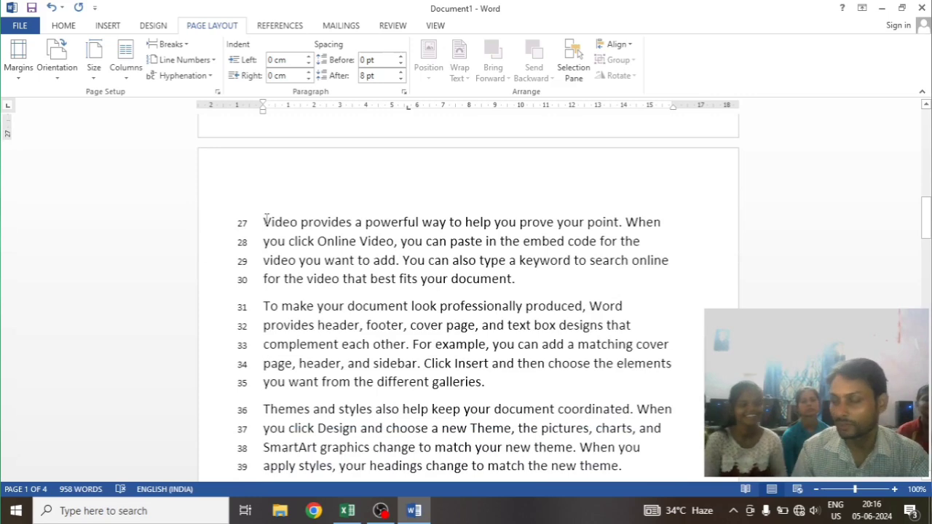
scroll(321, 235, up, 5)
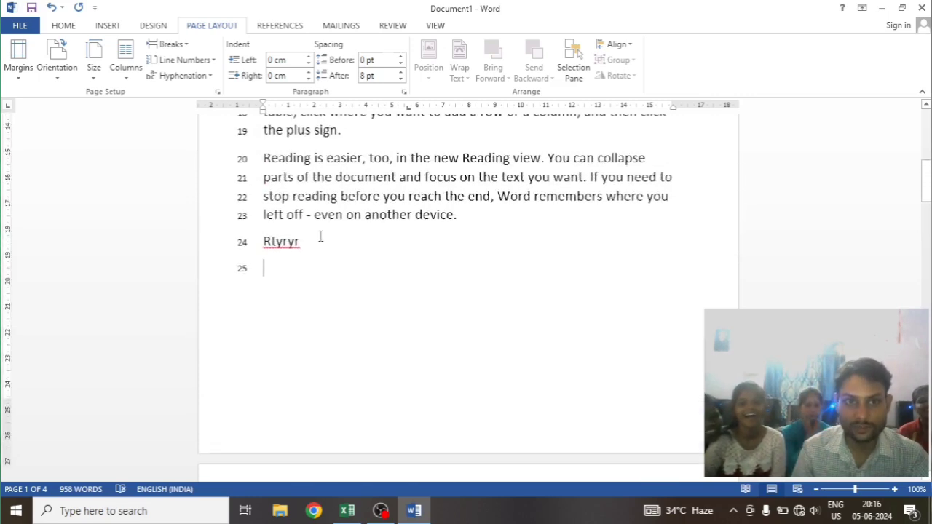
Delete the "Rtyryr" text and the empty line after it at the end of page 1
key(BackSpace)
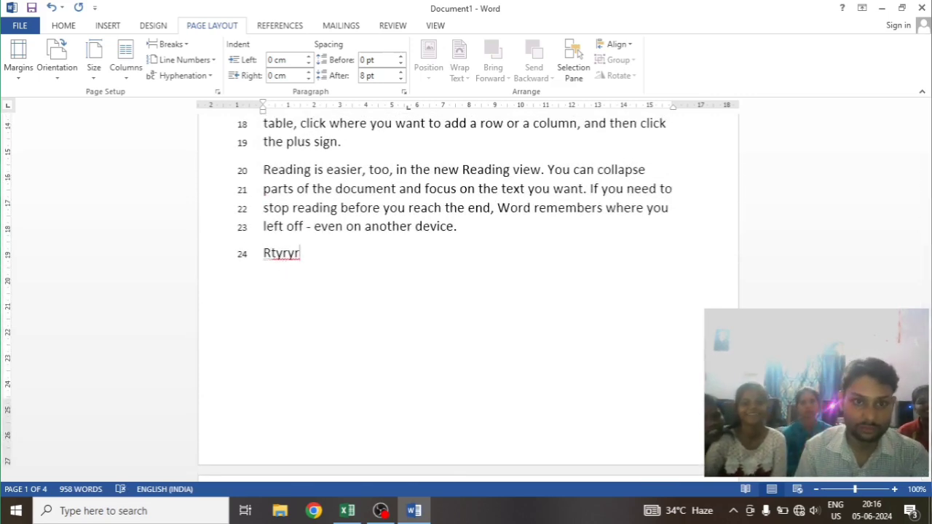
key(BackSpace)
key(BackSpace)
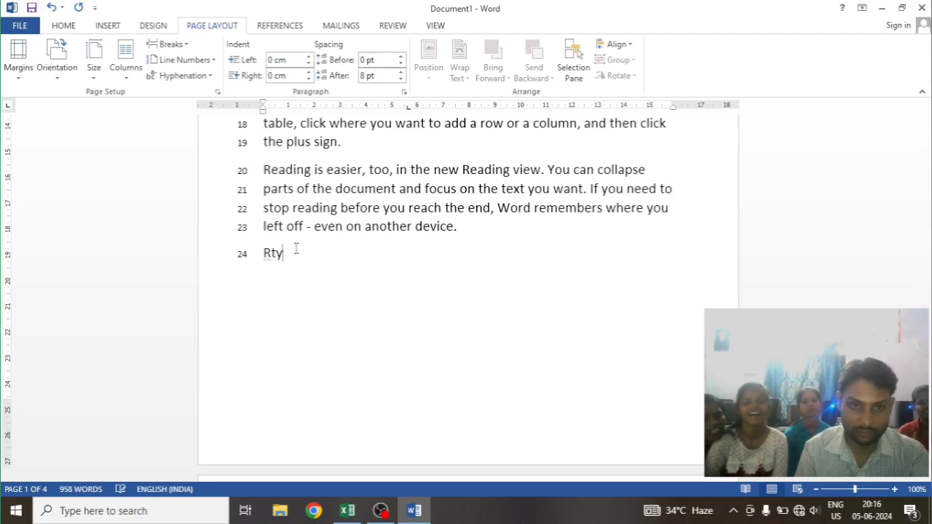
key(BackSpace)
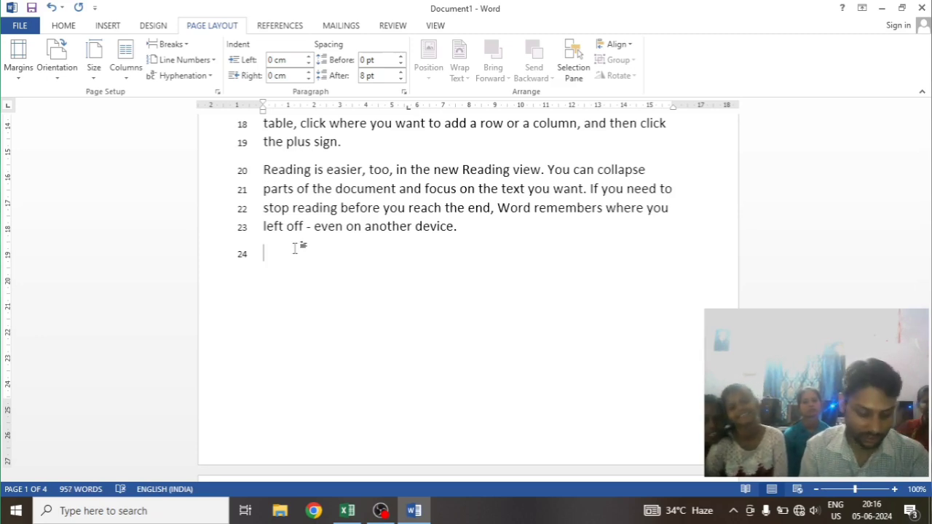
Add the lines "Hghg", "Hgjh", "Ghh" and "Jhgj" below page 1's text and check the line numbering on page 2
text(hghg)
key(Return)
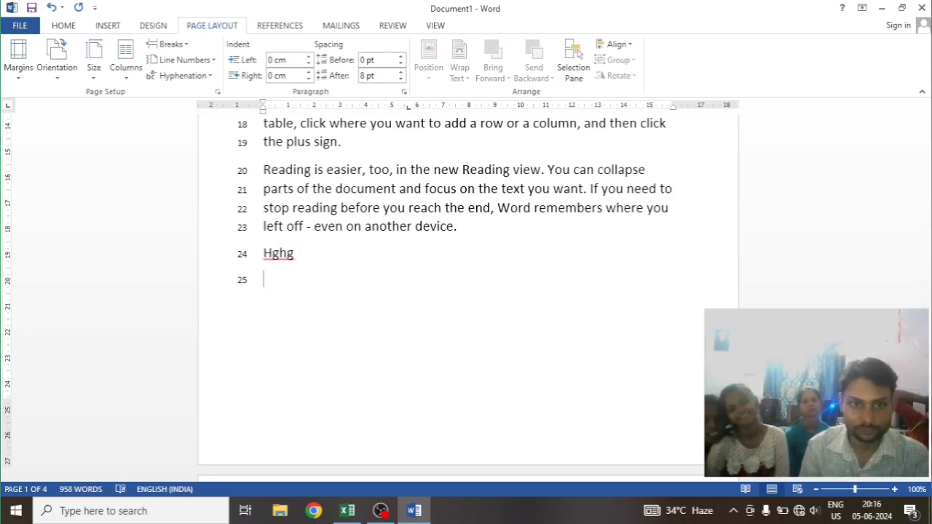
text(hgjh)
key(Return)
text(ghh)
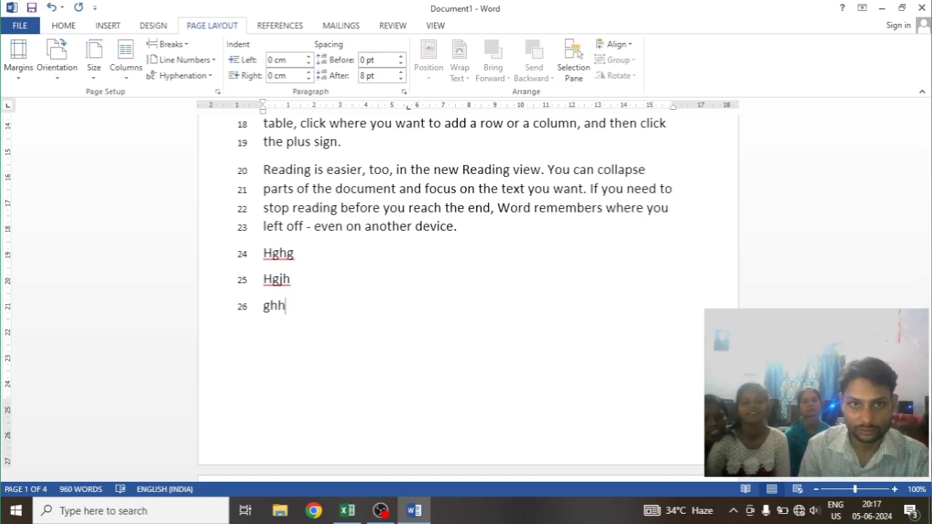
key(Return)
text(jhgj)
key(XF86AudioMute)
key(Return)
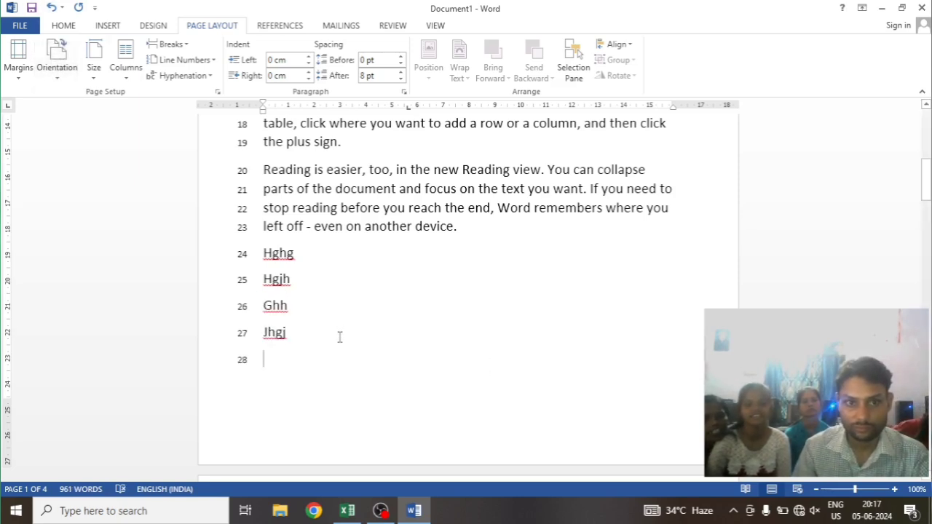
scroll(335, 335, down, 5)
scroll(242, 265, up, 3)
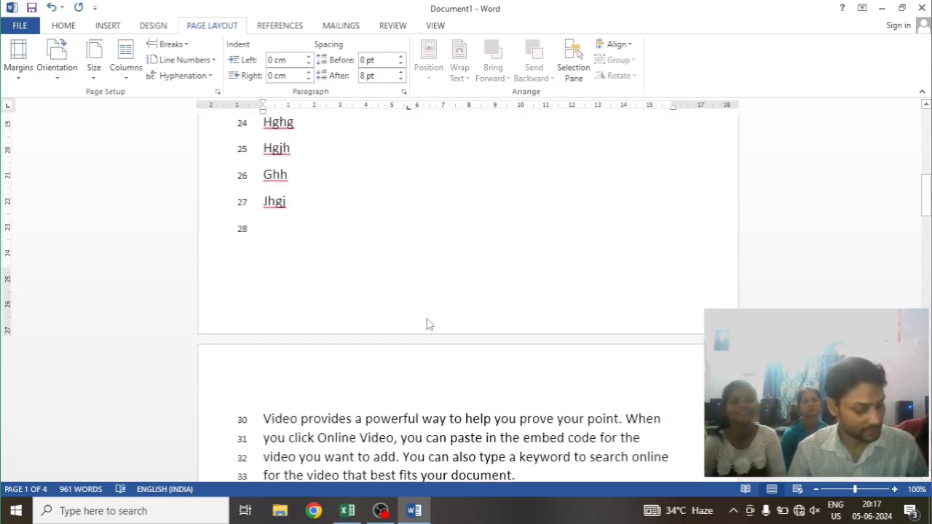
Delete all of the document's text and set line numbering to None
key(ctrl+a)
key(Delete)
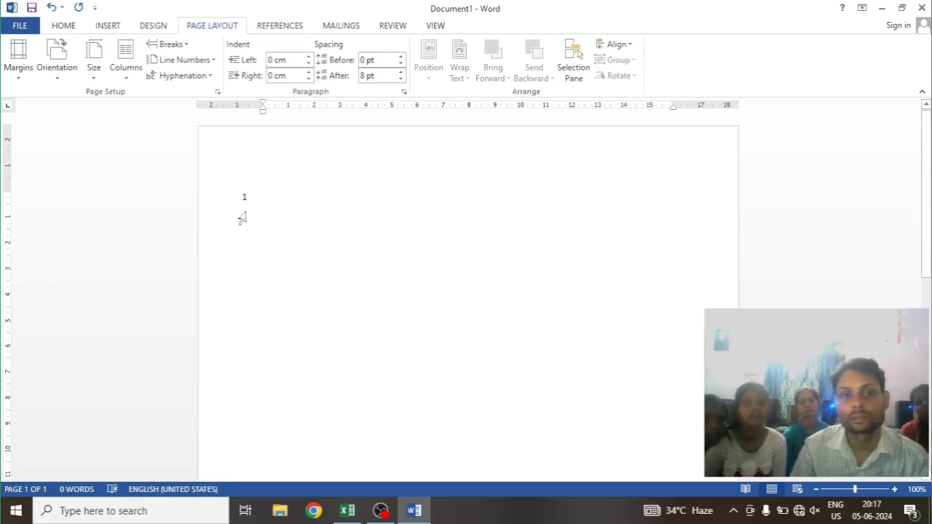
click(183, 60)
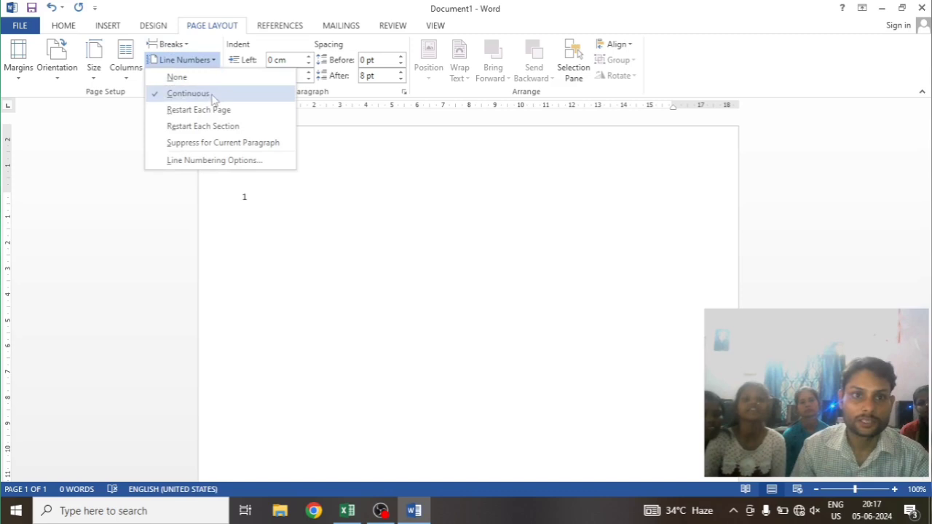
click(177, 77)
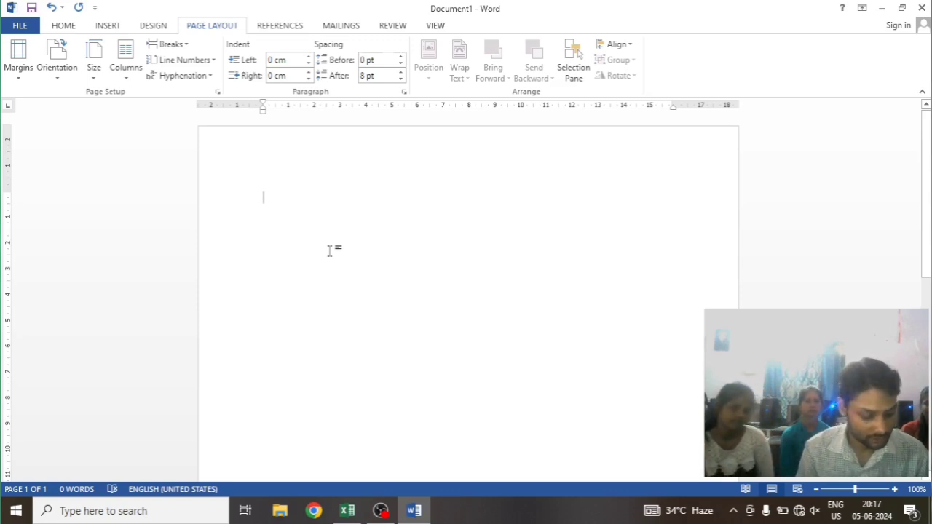
Fill the empty document with repeated =rand() sample text until it spans four pages
text(=rand())
key(Return)
scroll(416, 463, down, 3)
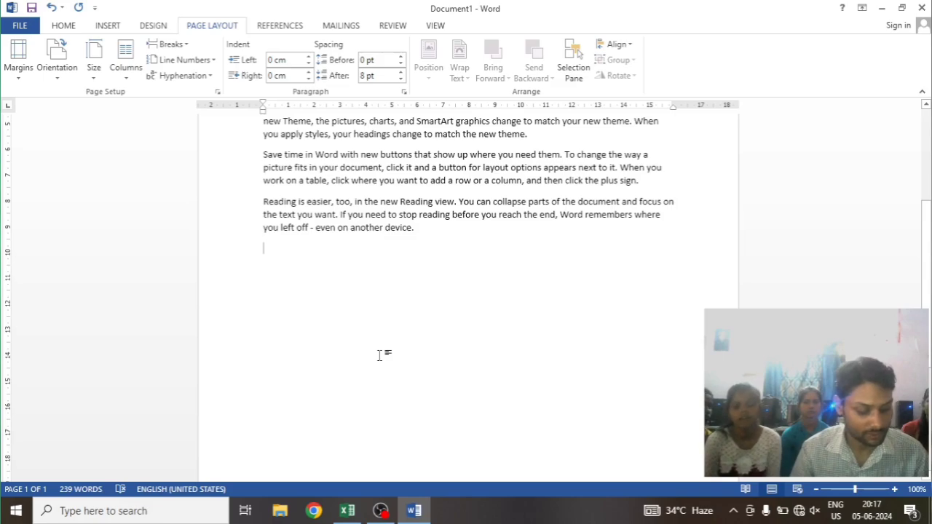
text(=rand())
key(Return)
key(F4)
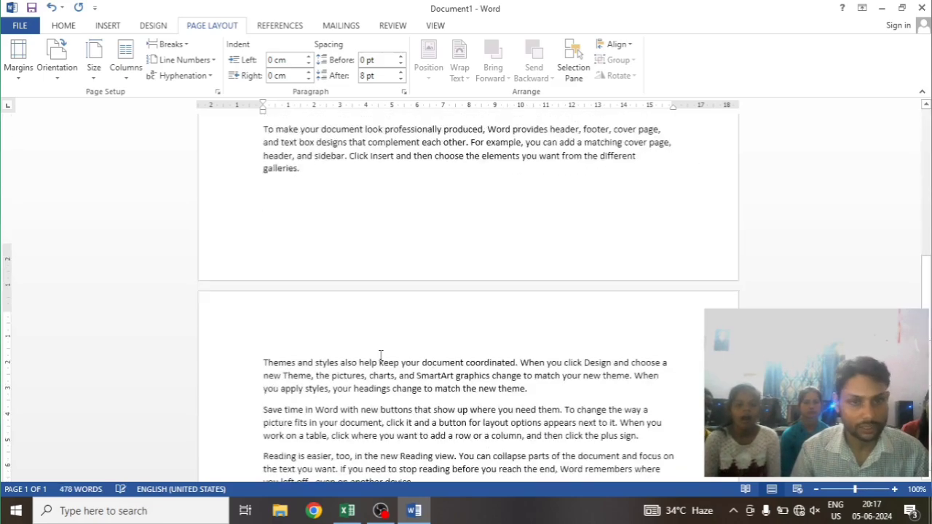
text(4)
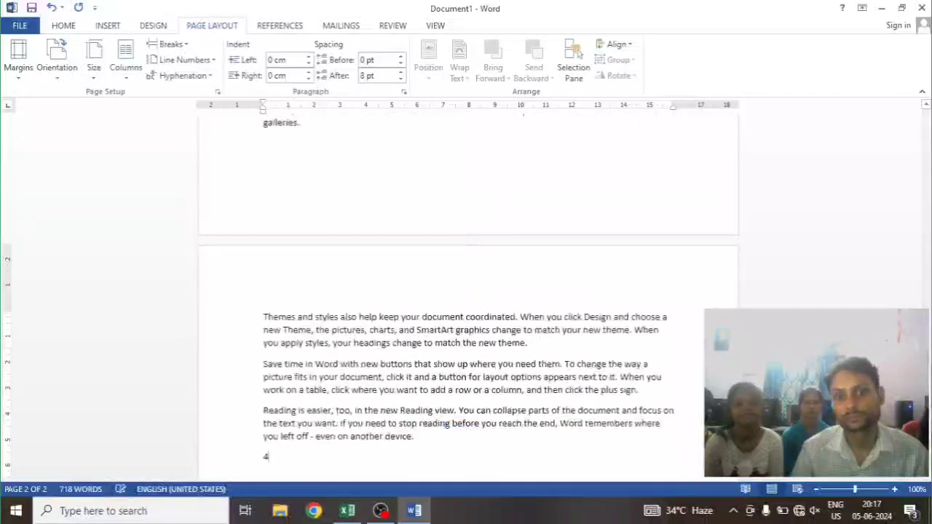
key(BackSpace)
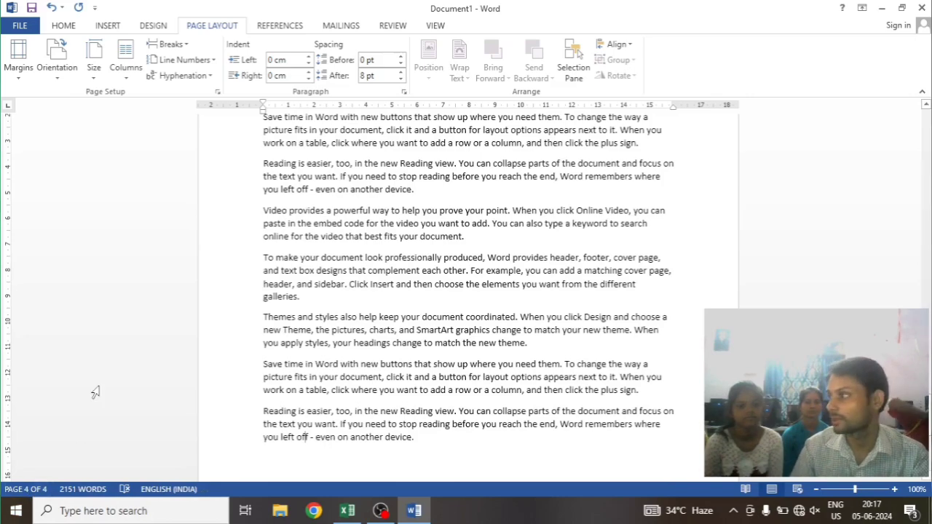
Apply Continuous line numbering to the document from the start of page 1
scroll(352, 331, up, 5)
scroll(351, 331, up, 10)
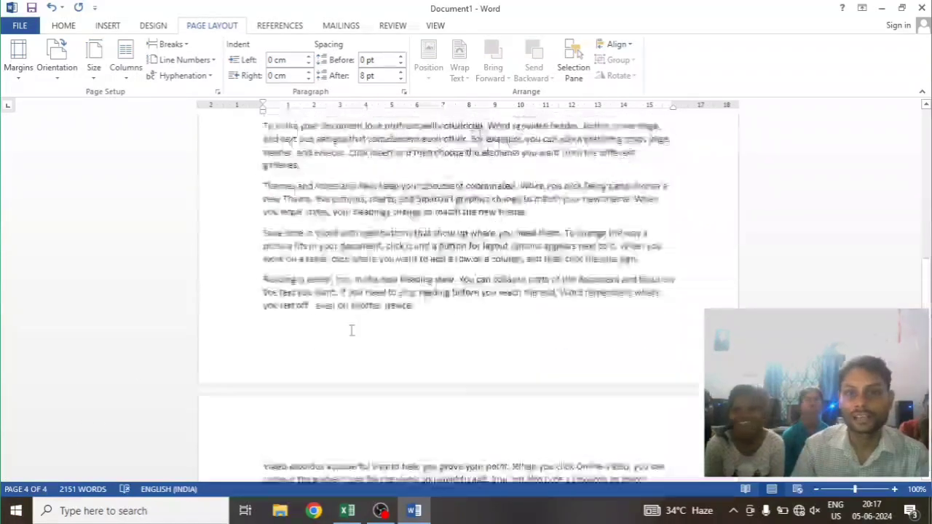
scroll(351, 331, up, 3)
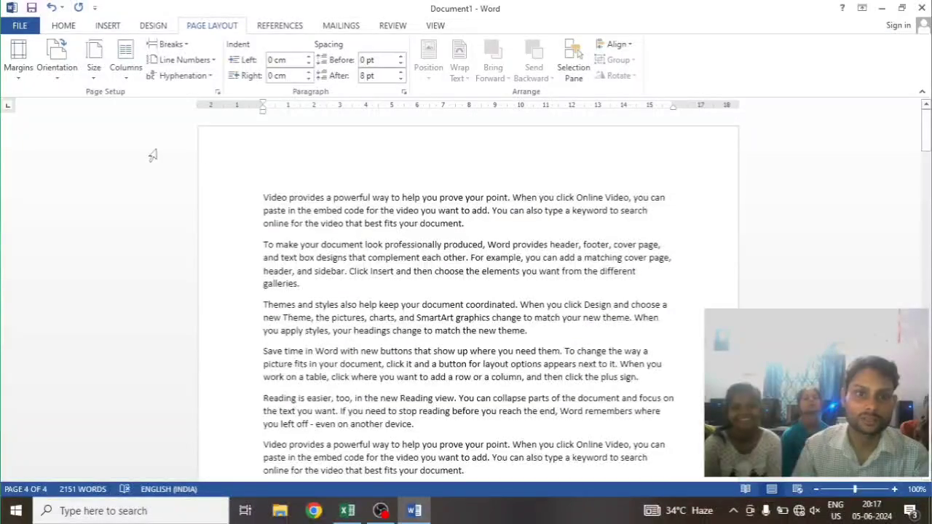
click(265, 197)
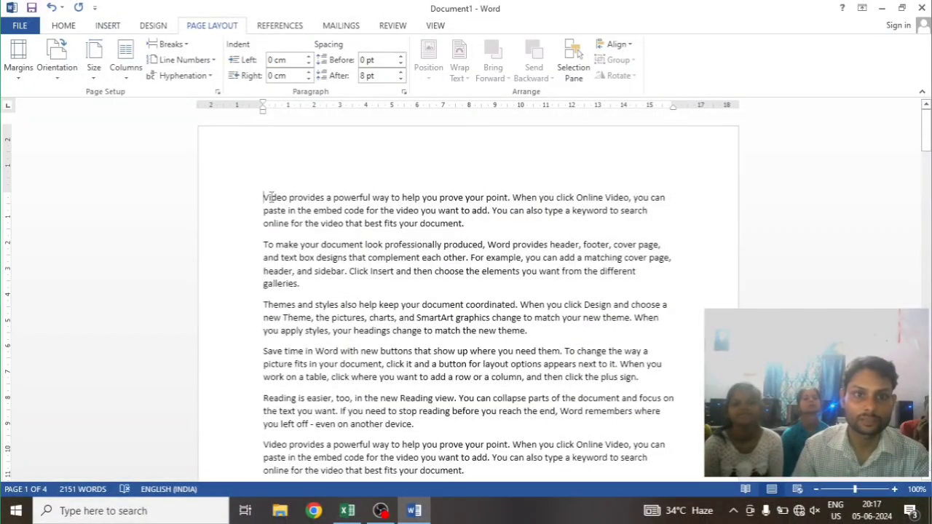
click(186, 60)
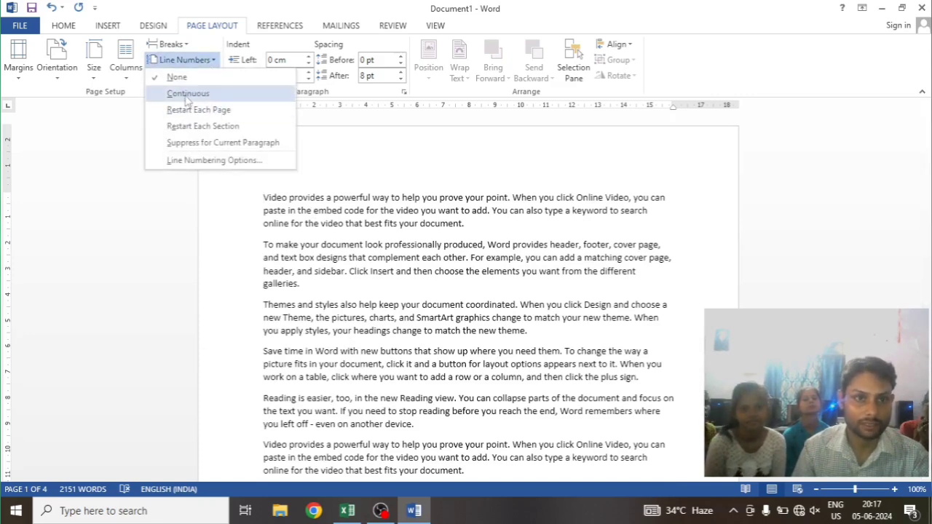
click(187, 95)
Examine how the line numbers run across the page boundaries from page 1 to page 4
scroll(297, 291, down, 8)
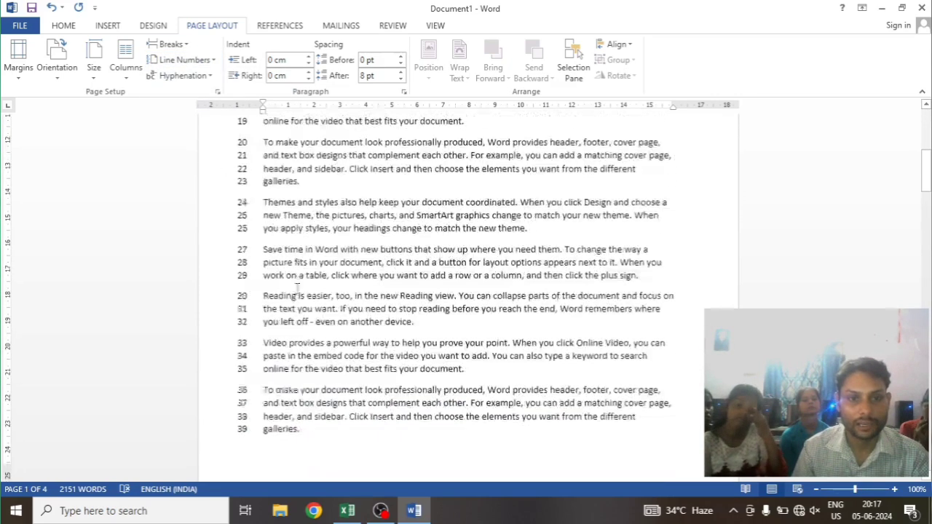
scroll(297, 290, down, 5)
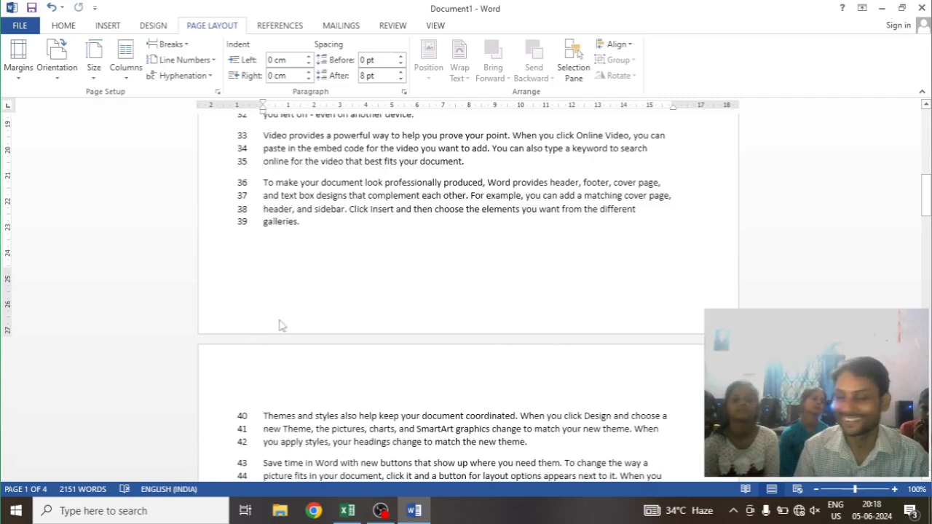
scroll(325, 263, down, 3)
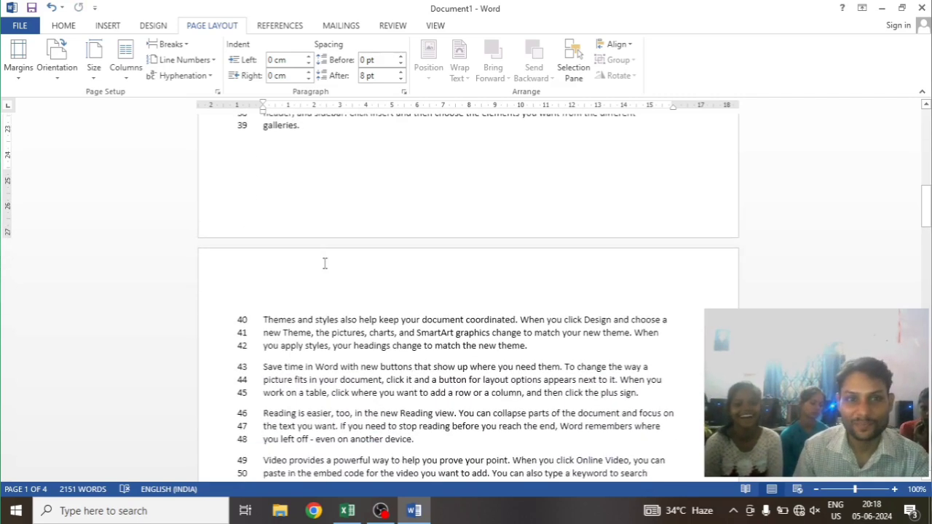
scroll(325, 263, up, 3)
scroll(324, 263, down, 3)
scroll(325, 263, down, 1)
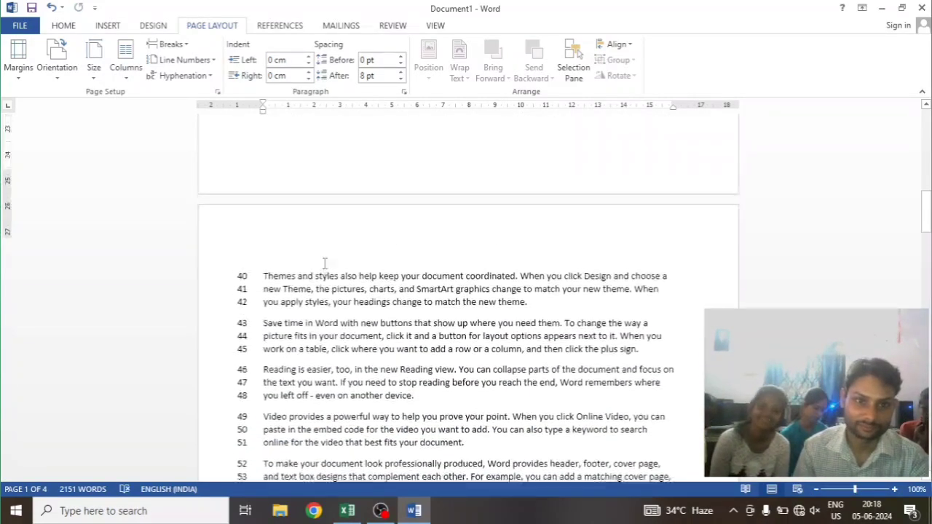
scroll(325, 262, up, 4)
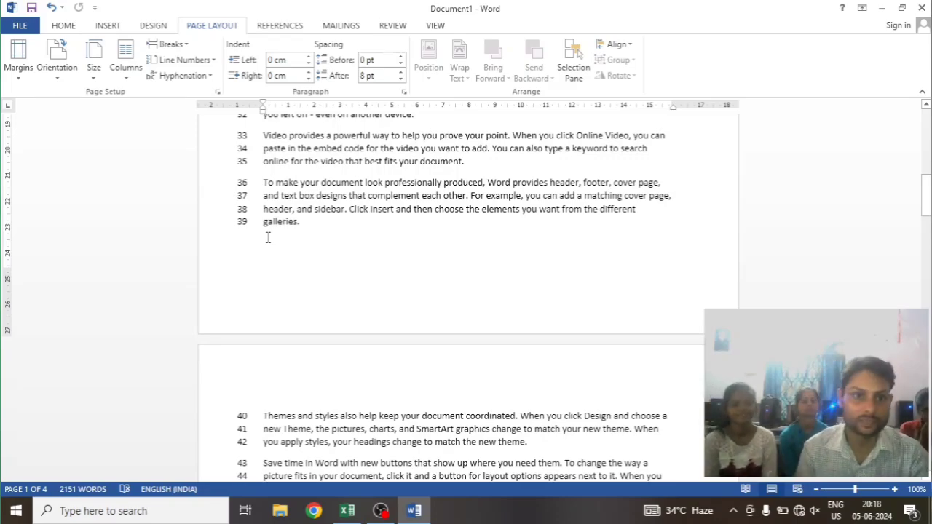
scroll(269, 239, down, 15)
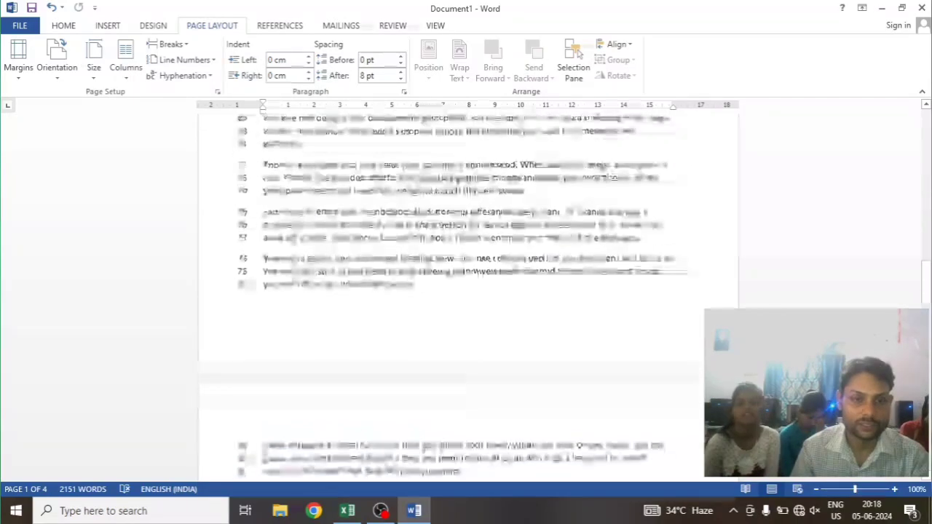
scroll(249, 270, down, 5)
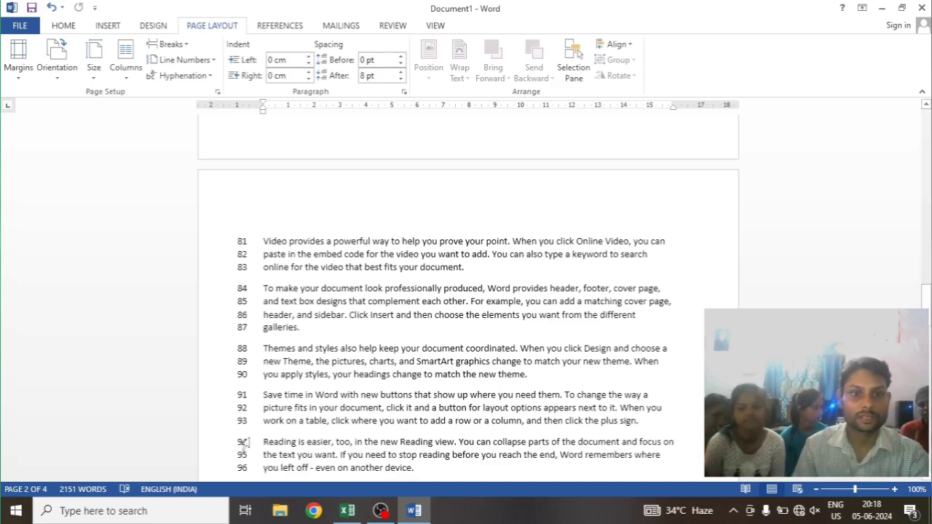
scroll(243, 387, down, 8)
scroll(233, 393, down, 8)
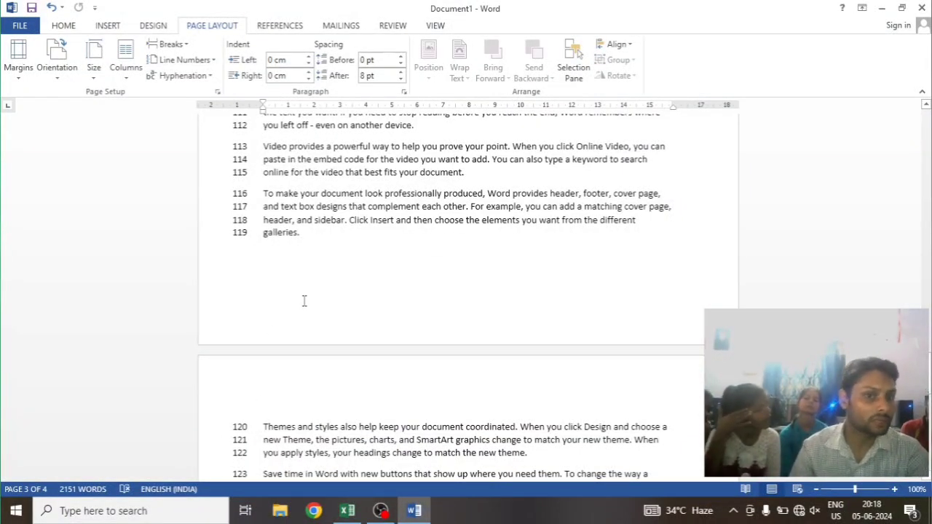
scroll(304, 300, up, 15)
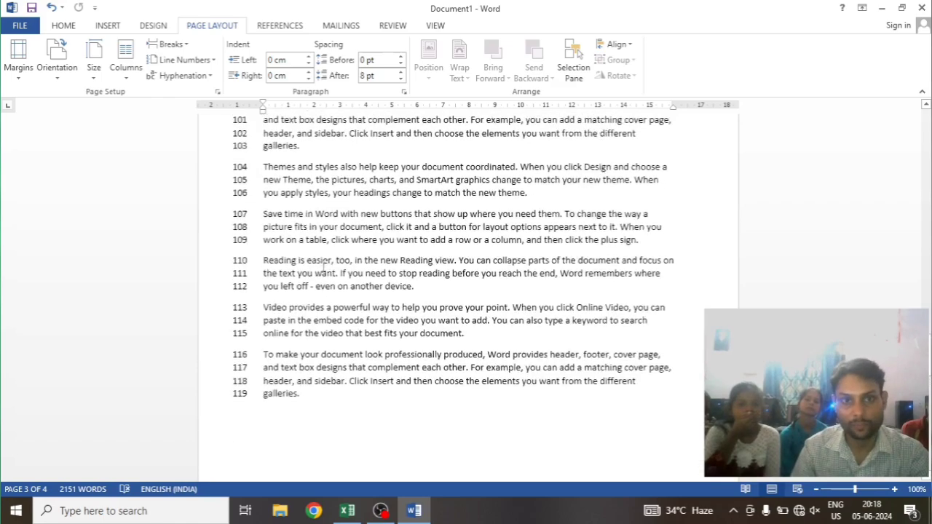
scroll(325, 268, up, 12)
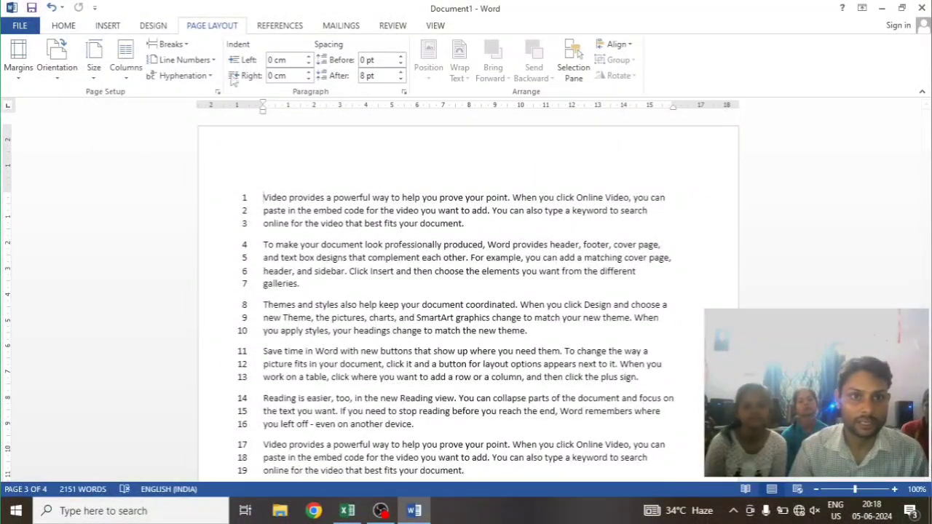
Turn off the continuous line numbers and set line numbering to Restart Each Page
click(177, 77)
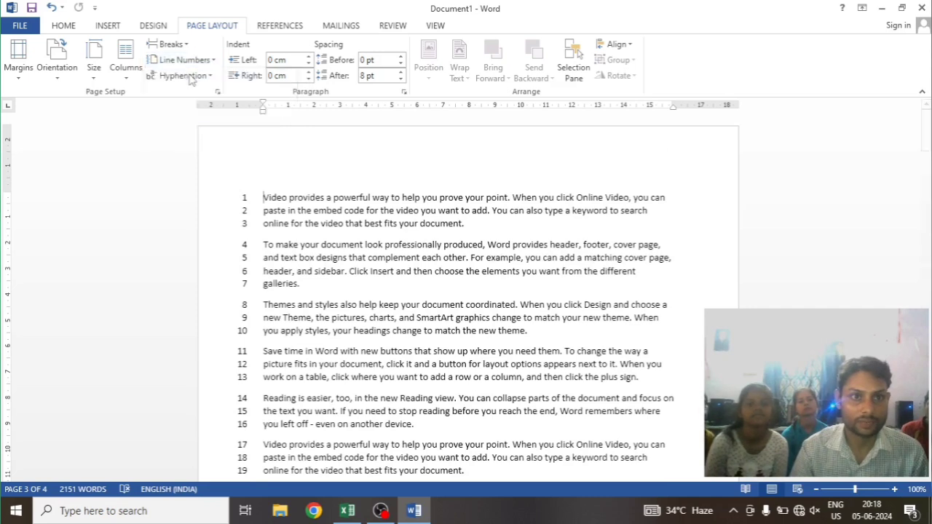
click(184, 60)
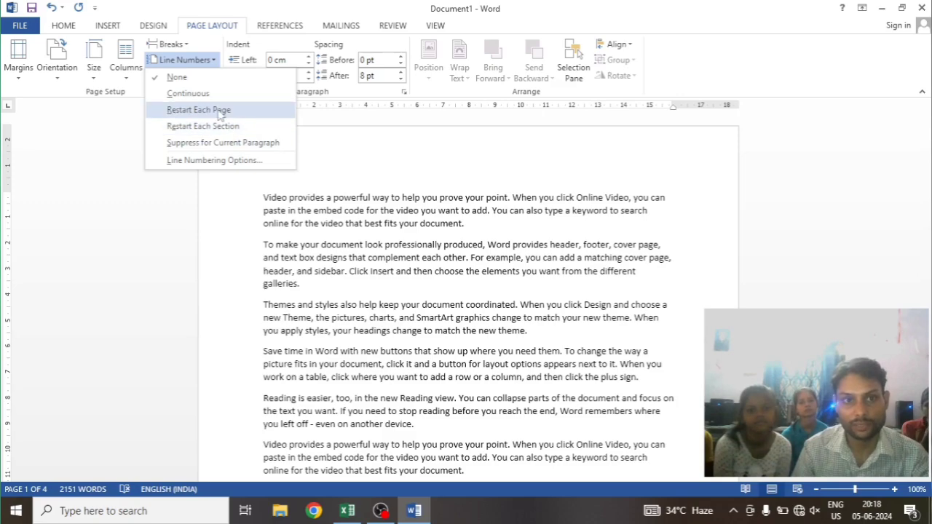
scroll(280, 211, down, 6)
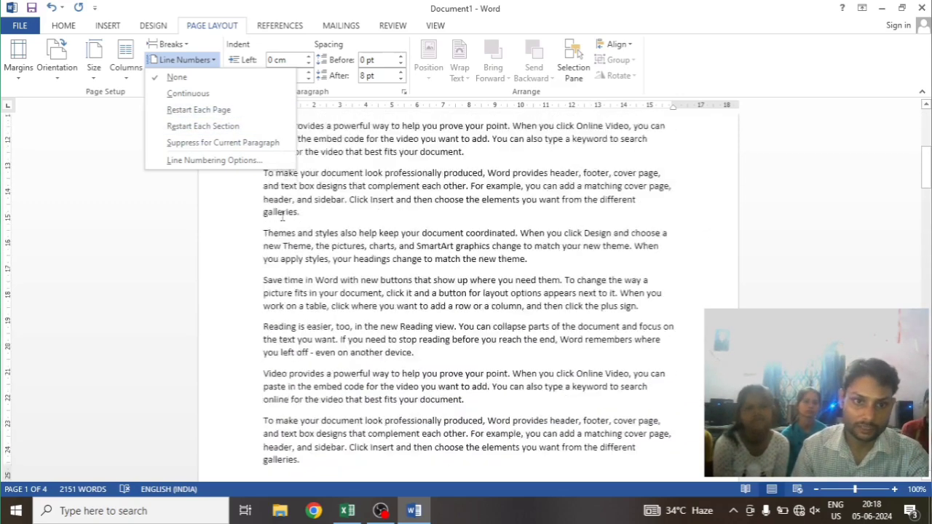
scroll(259, 280, up, 3)
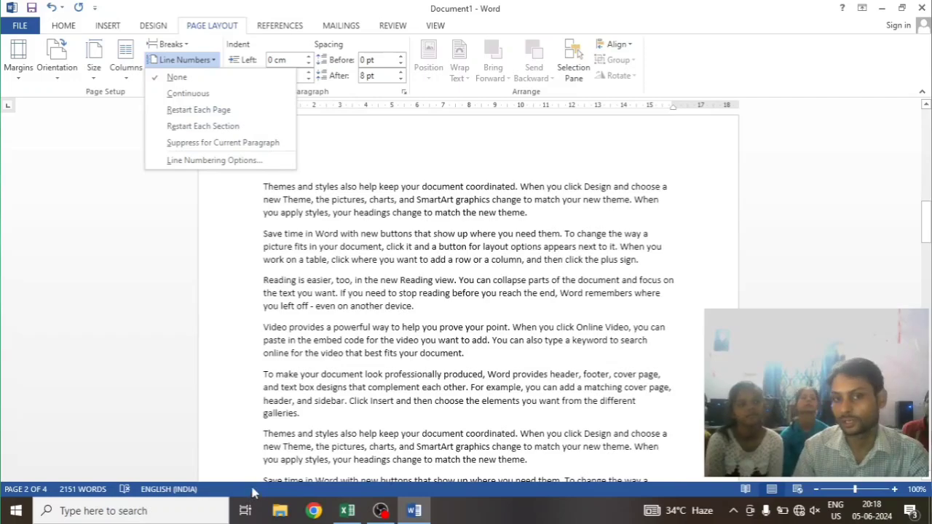
scroll(328, 302, down, 4)
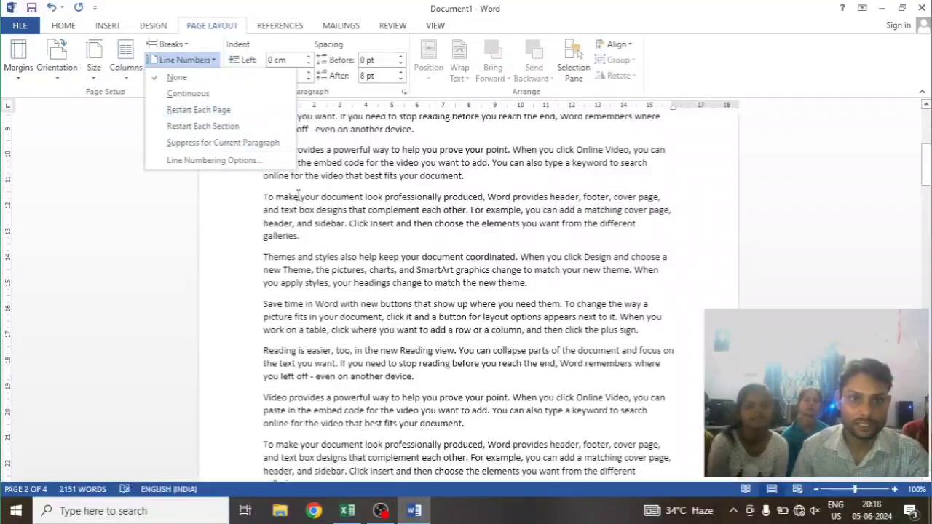
scroll(297, 193, up, 20)
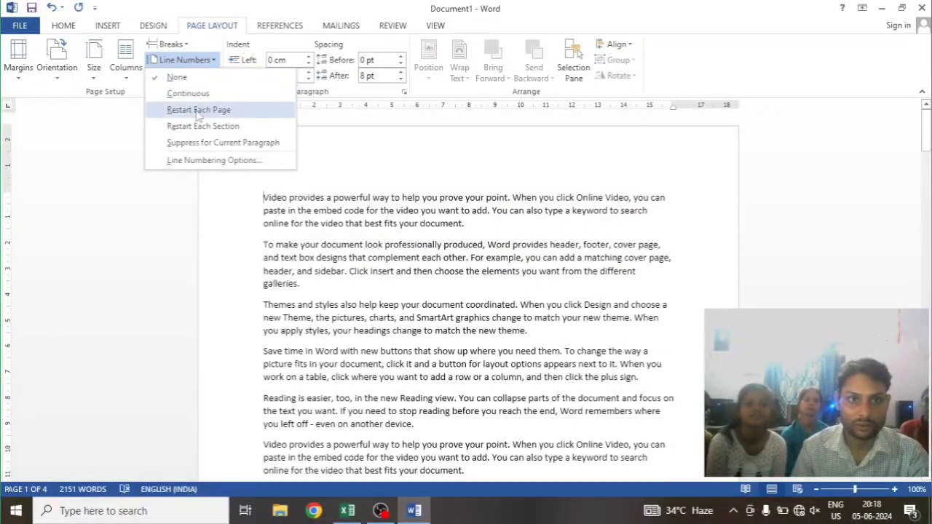
click(198, 110)
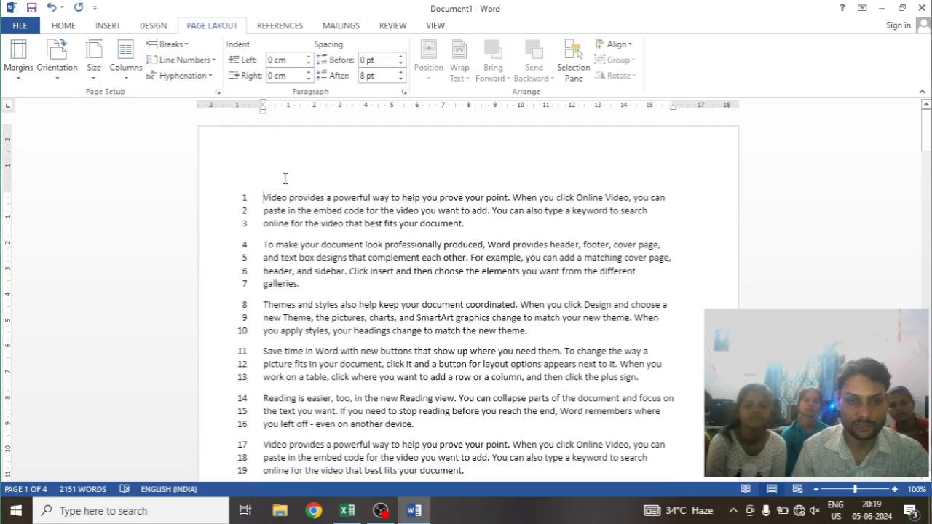
Check the line numbers at the start of pages 2 and 3, and return to page 1
scroll(300, 252, down, 12)
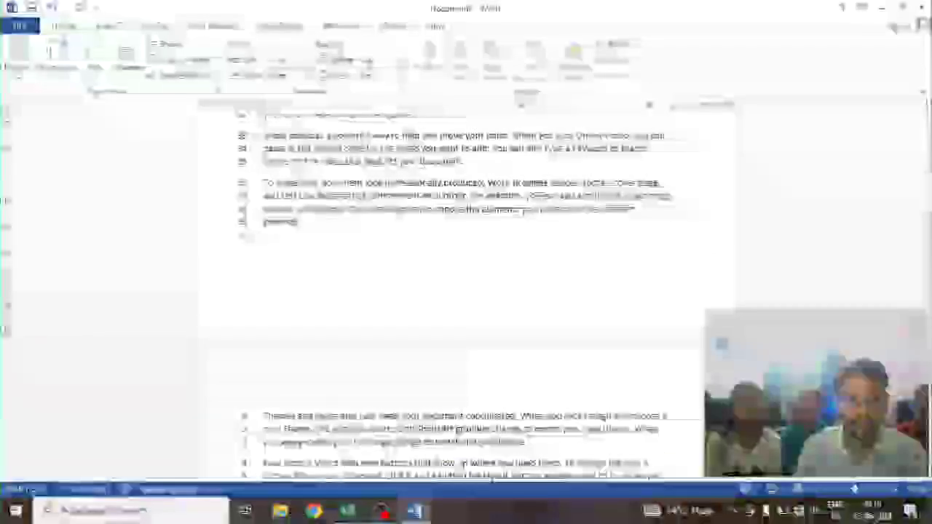
scroll(273, 349, down, 10)
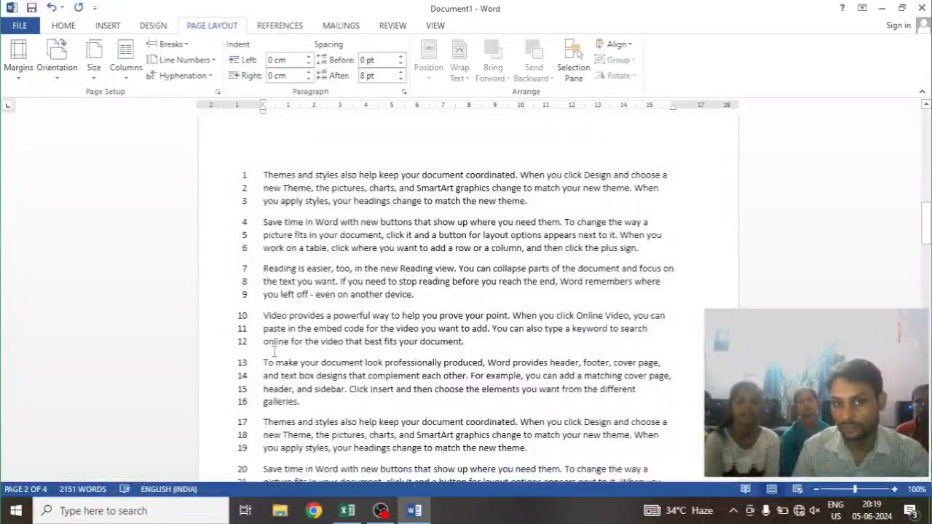
scroll(273, 348, down, 9)
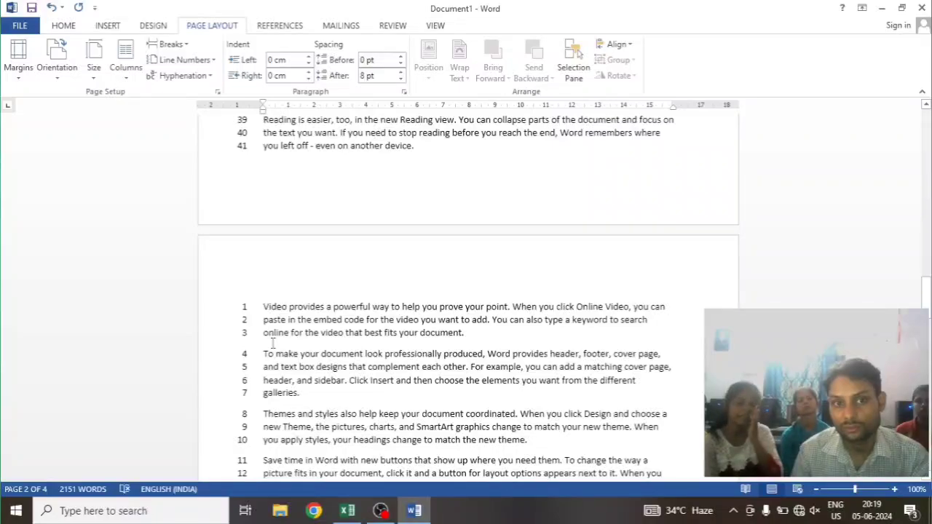
scroll(273, 343, up, 20)
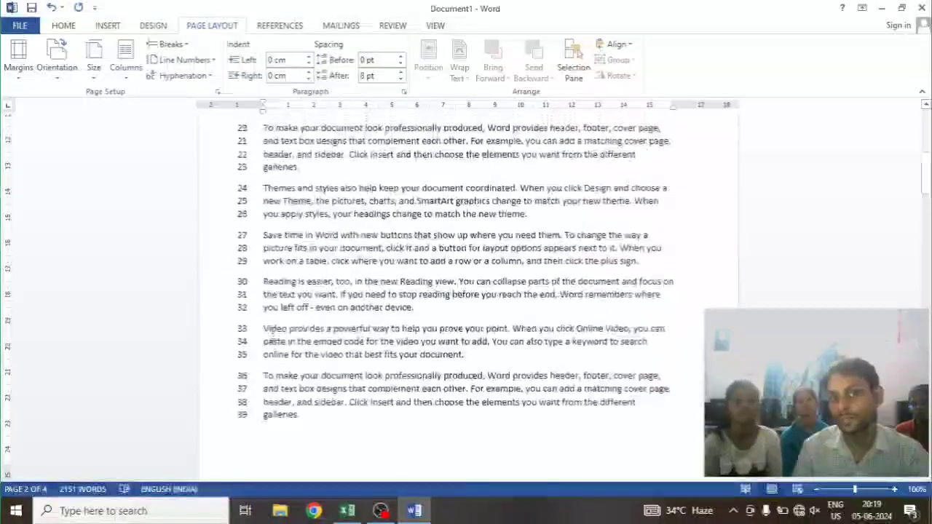
scroll(272, 334, up, 8)
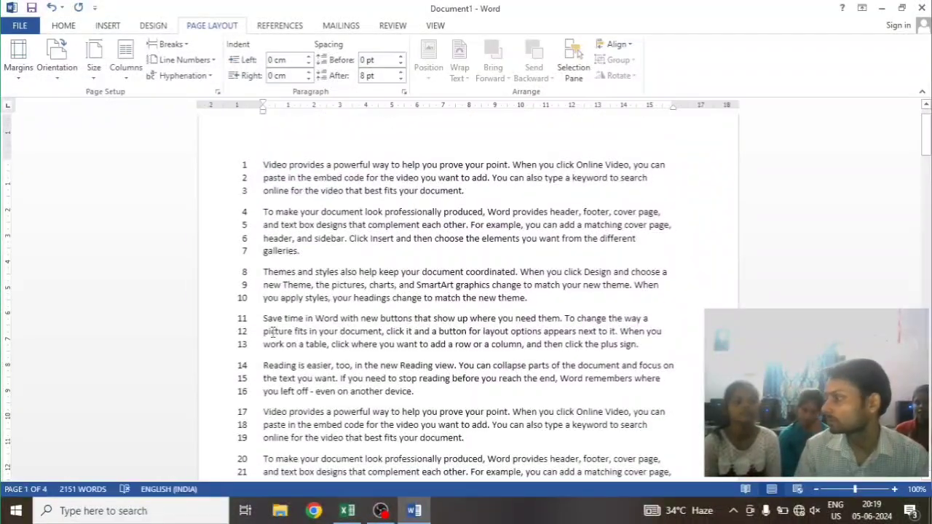
scroll(272, 331, up, 1)
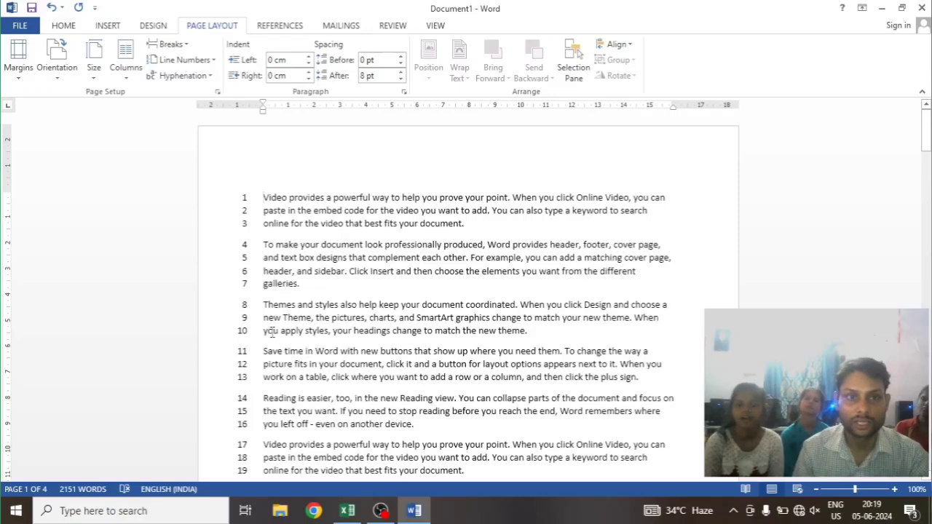
Turn off the Restart Each Page line numbers in the document
click(182, 46)
click(187, 47)
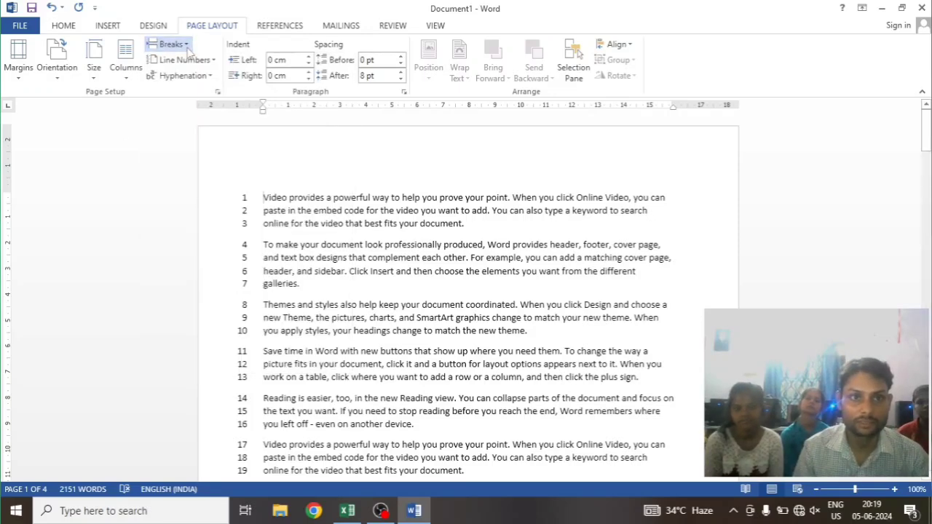
click(182, 60)
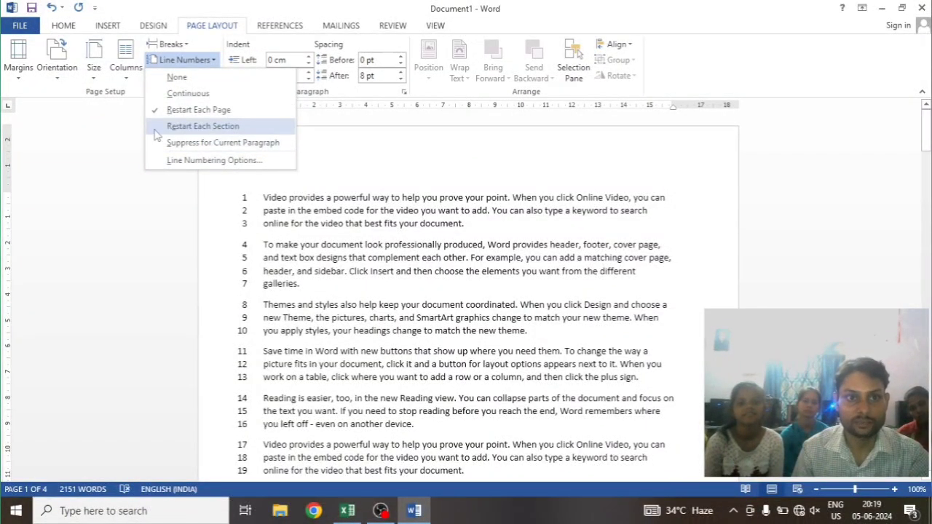
click(177, 77)
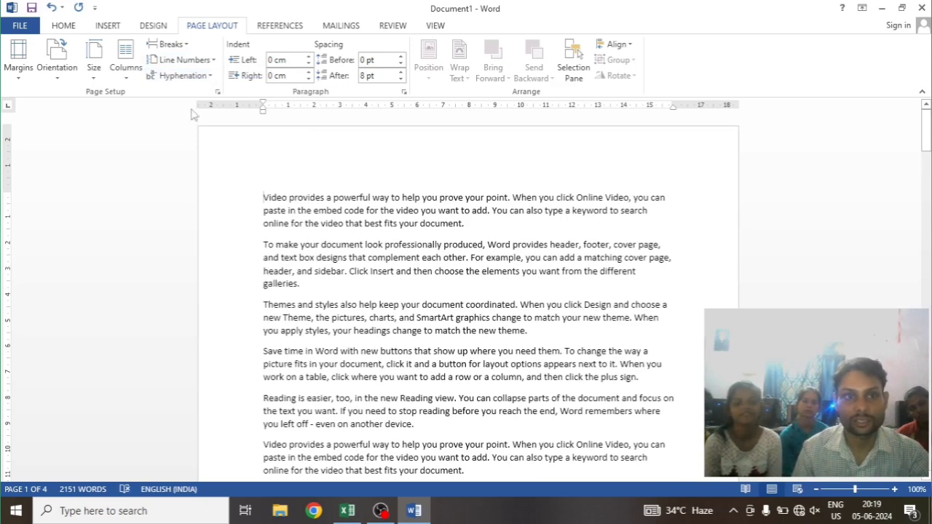
Try Restart Each Section line numbering across pages 1 and 2, and turn the line numbers off again
click(182, 59)
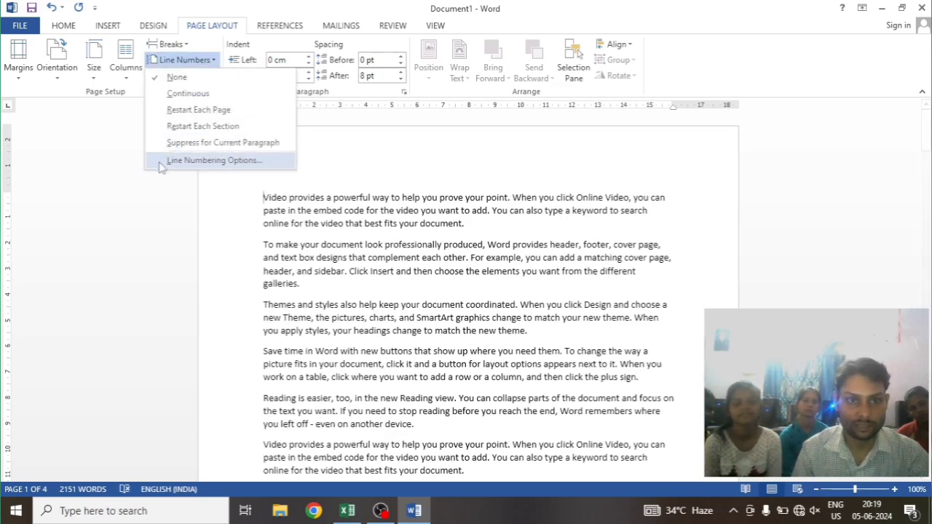
click(203, 127)
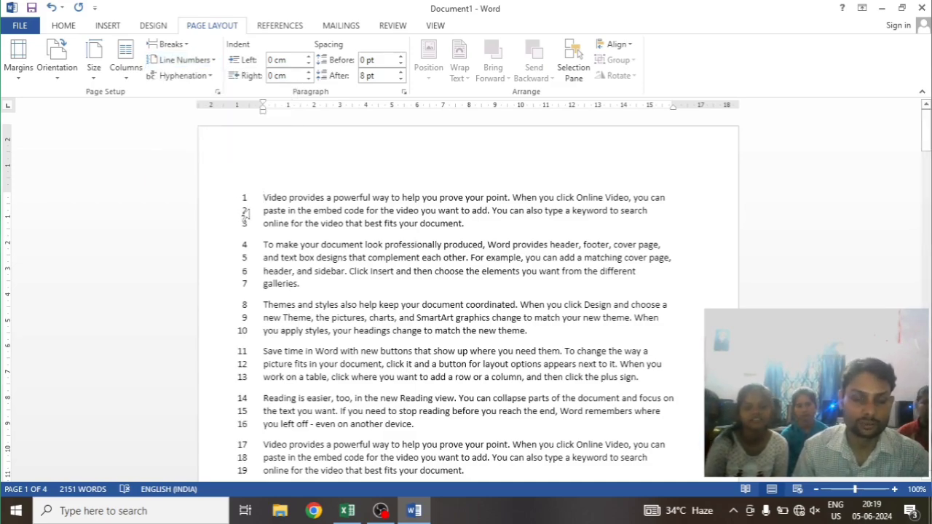
scroll(261, 244, down, 4)
scroll(260, 244, down, 12)
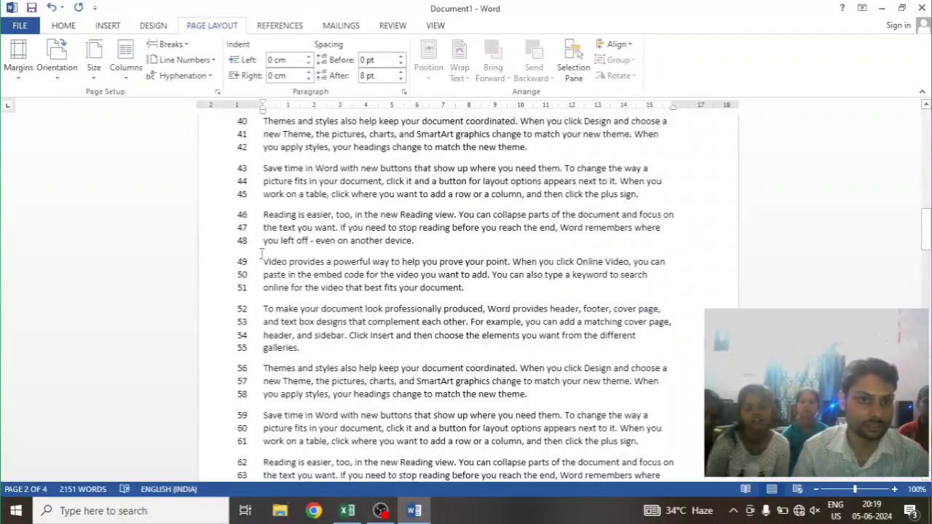
scroll(340, 284, up, 10)
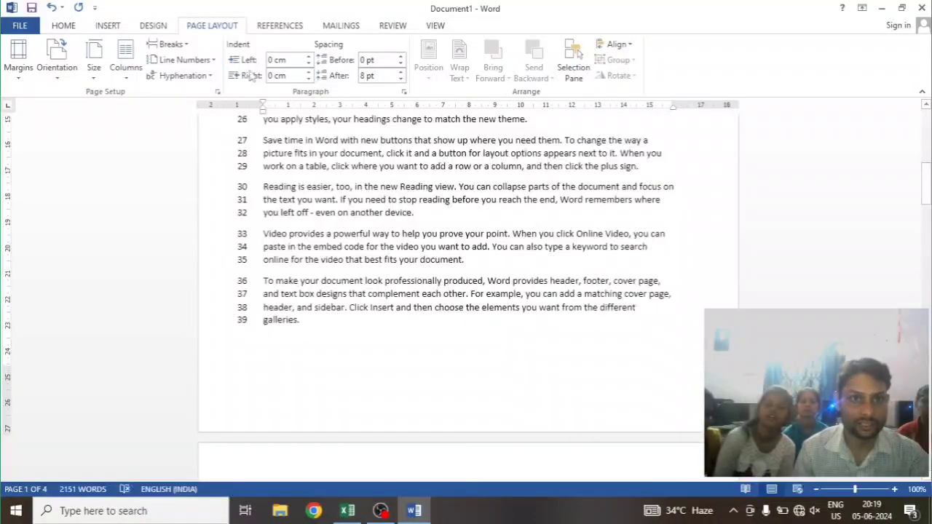
click(181, 59)
click(182, 77)
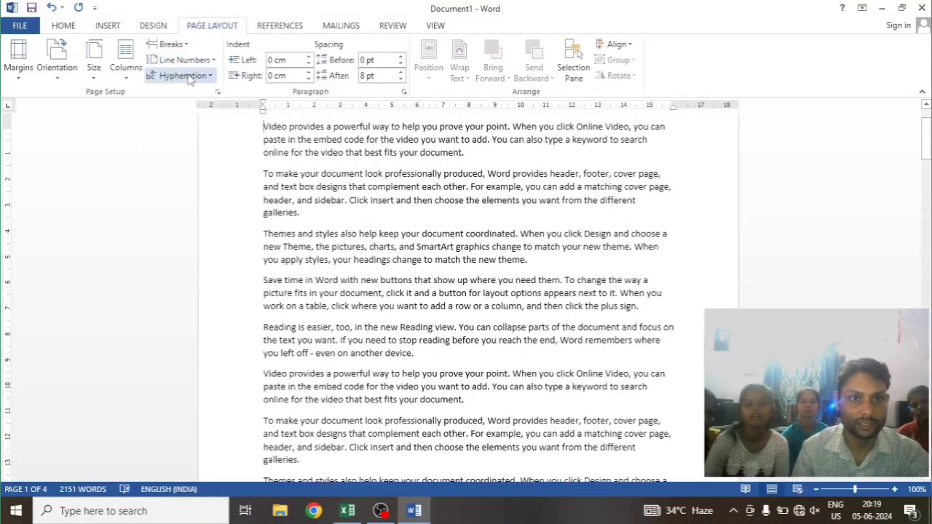
Insert a Continuous section break after the last paragraph of page 1 and show the formatting marks
scroll(303, 230, down, 12)
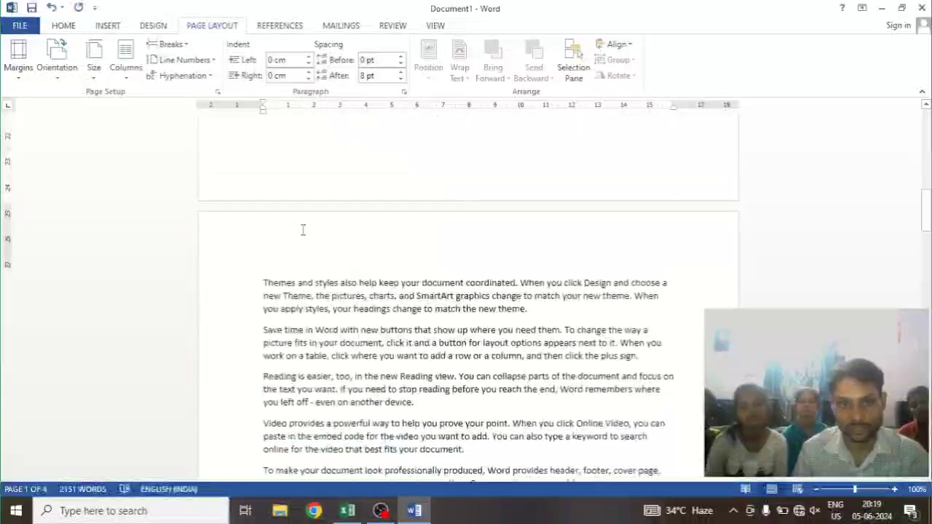
scroll(303, 230, up, 3)
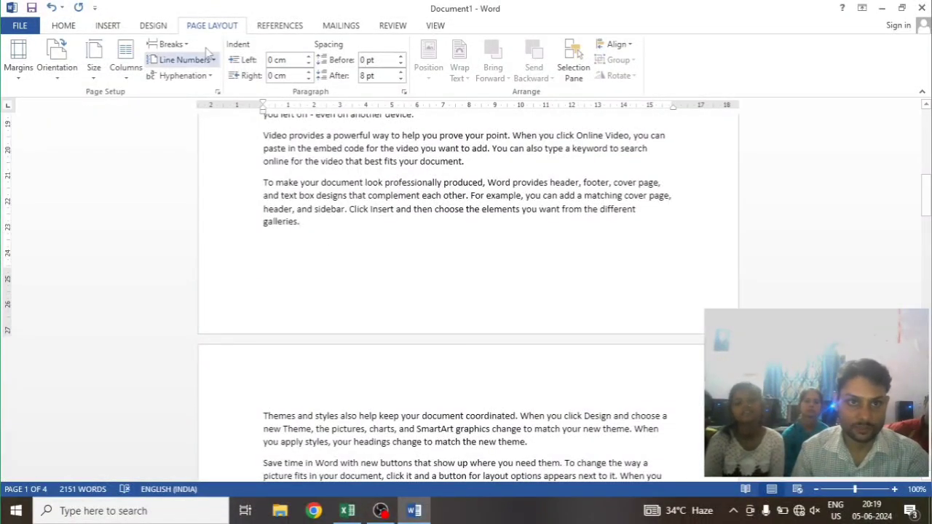
click(170, 44)
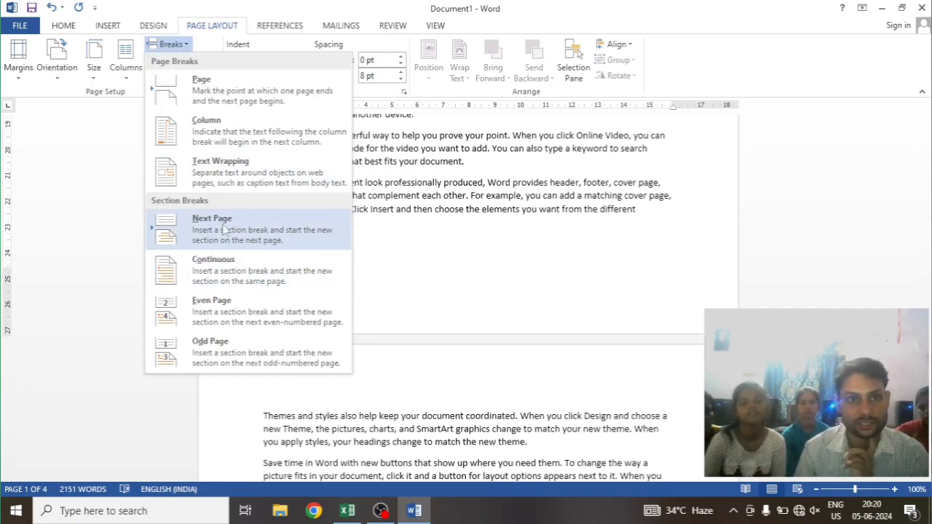
click(214, 271)
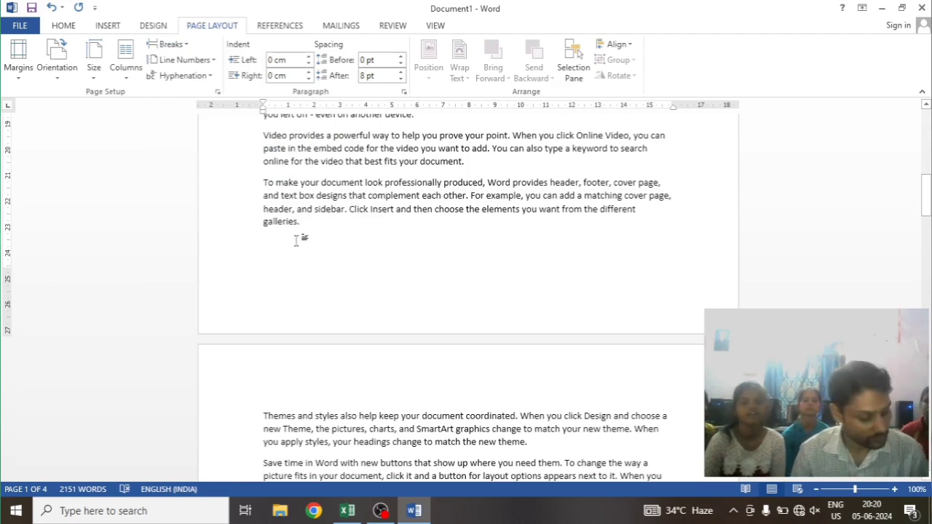
key(ctrl+shift+8)
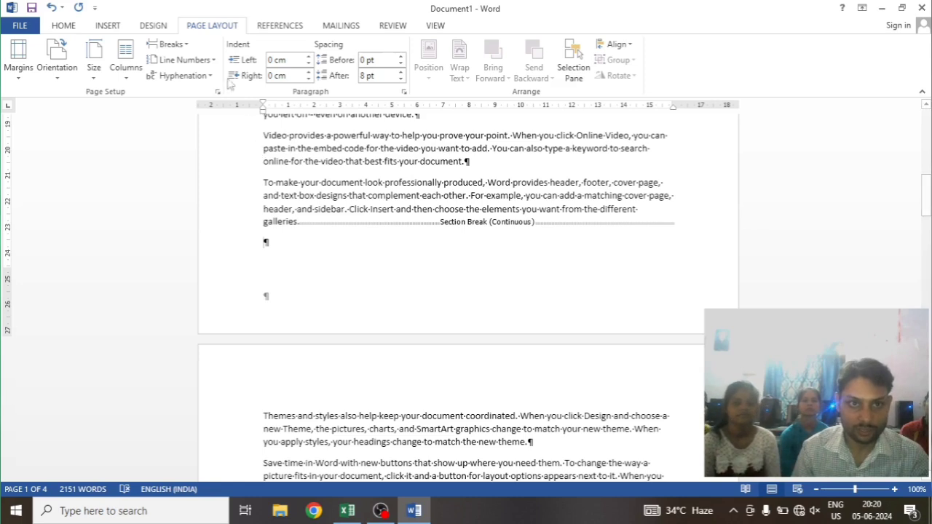
Hide the formatting marks and apply Restart Each Section line numbering to the first section from the start of page 1
click(184, 60)
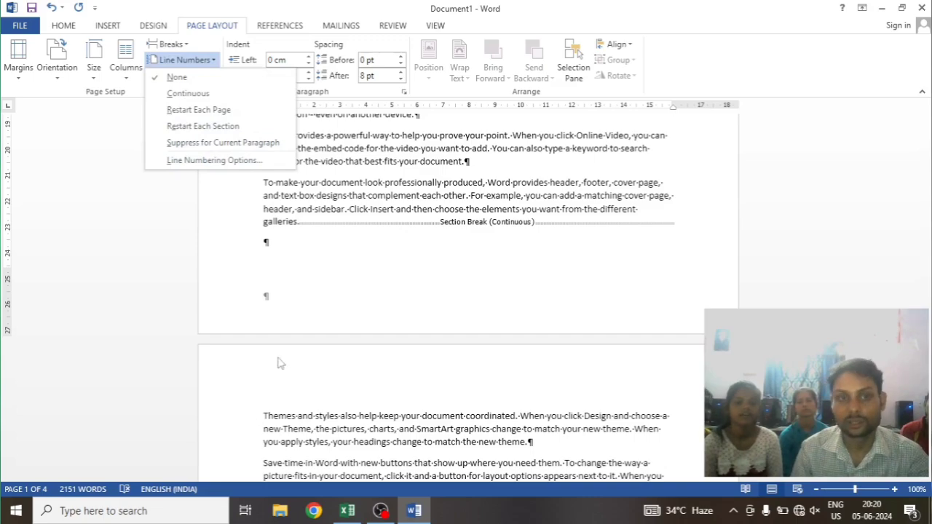
click(339, 291)
scroll(337, 293, up, 3)
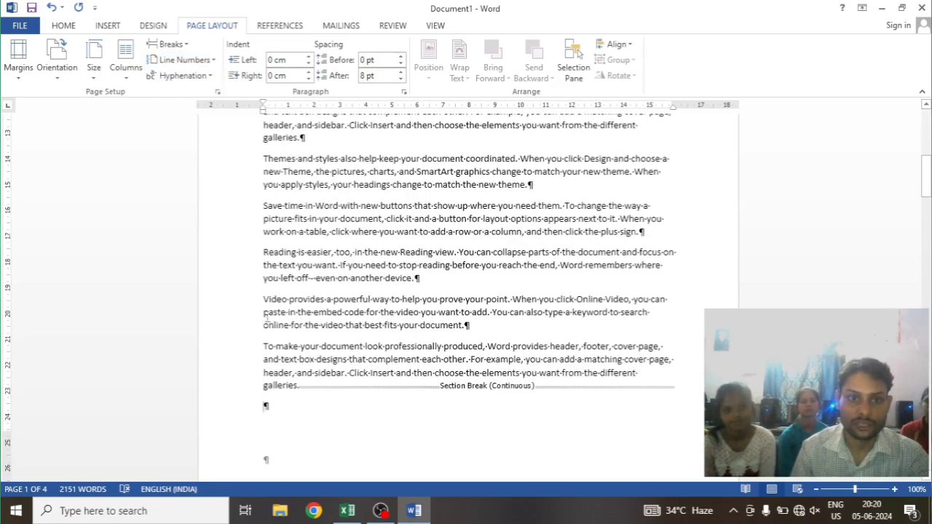
double_click(274, 311)
scroll(238, 238, up, 8)
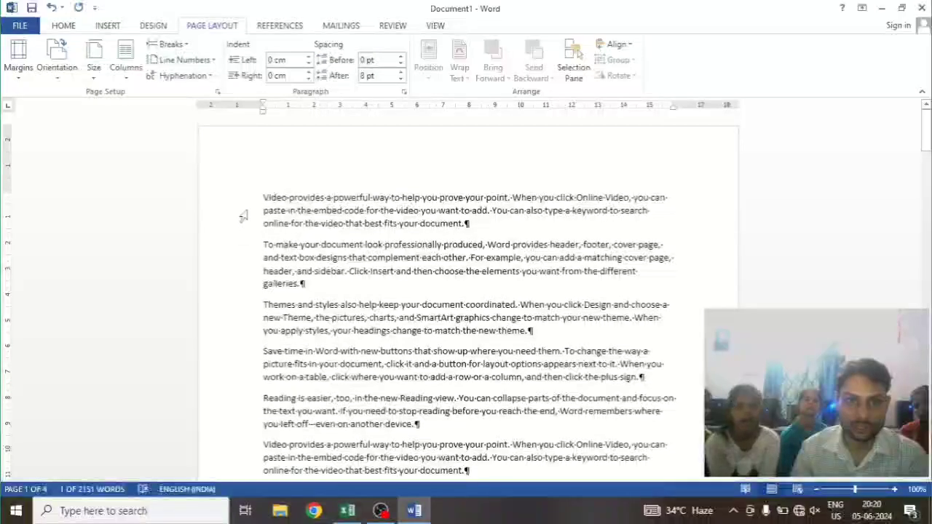
click(260, 201)
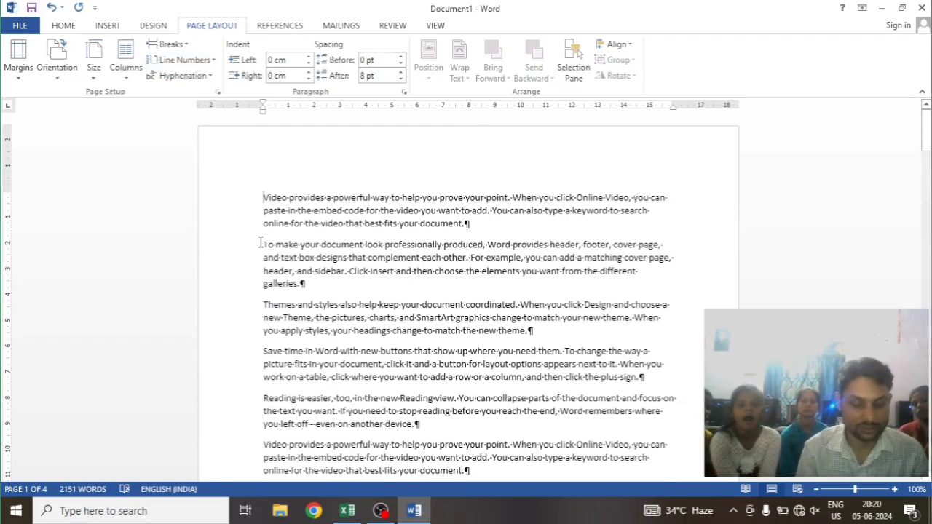
key(ctrl+shift+8)
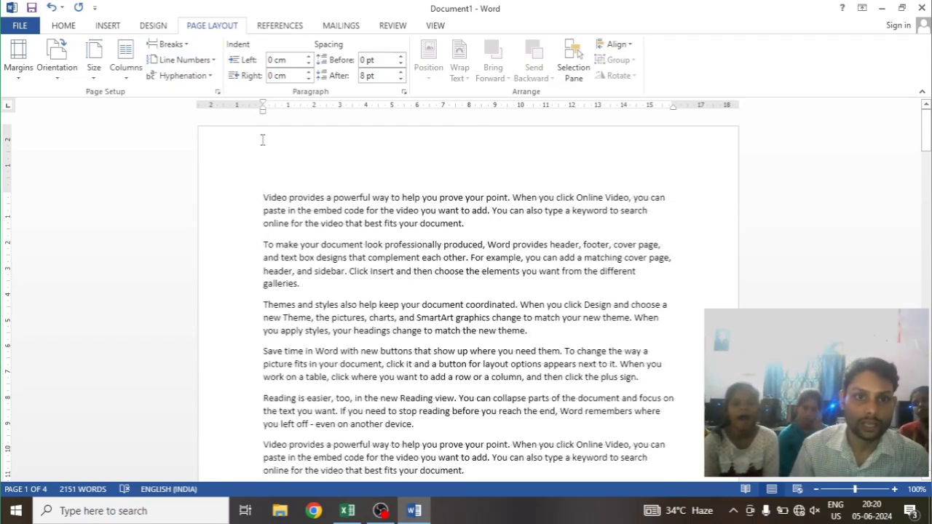
click(210, 60)
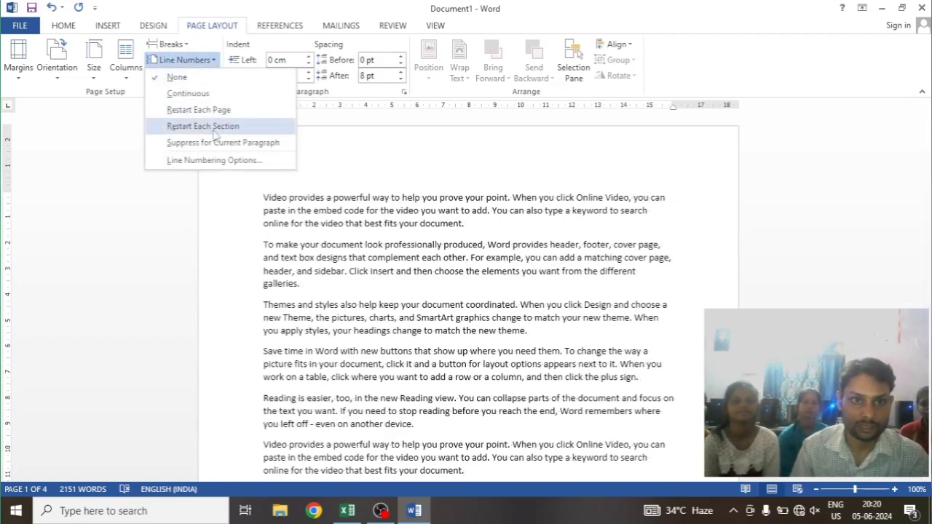
click(212, 128)
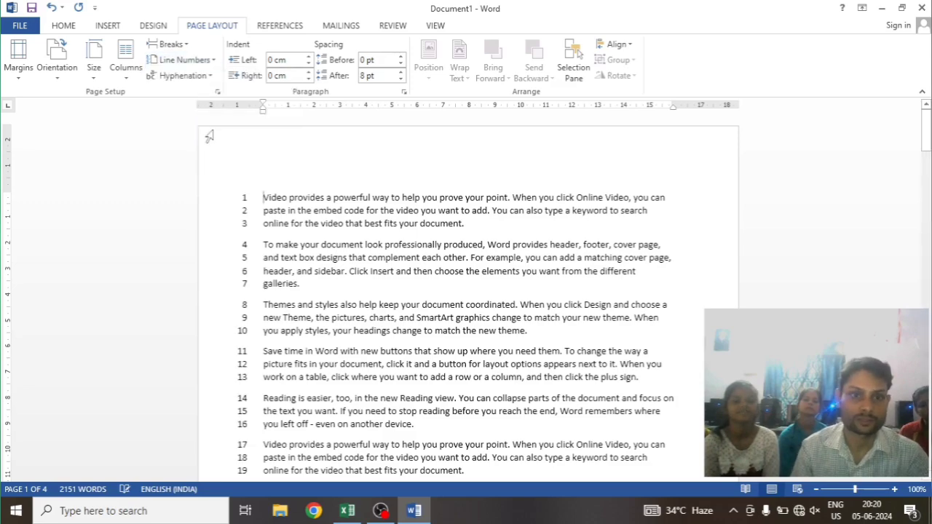
Examine the line numbers through page 1 and across the section boundary to the start of page 2
scroll(291, 245, down, 10)
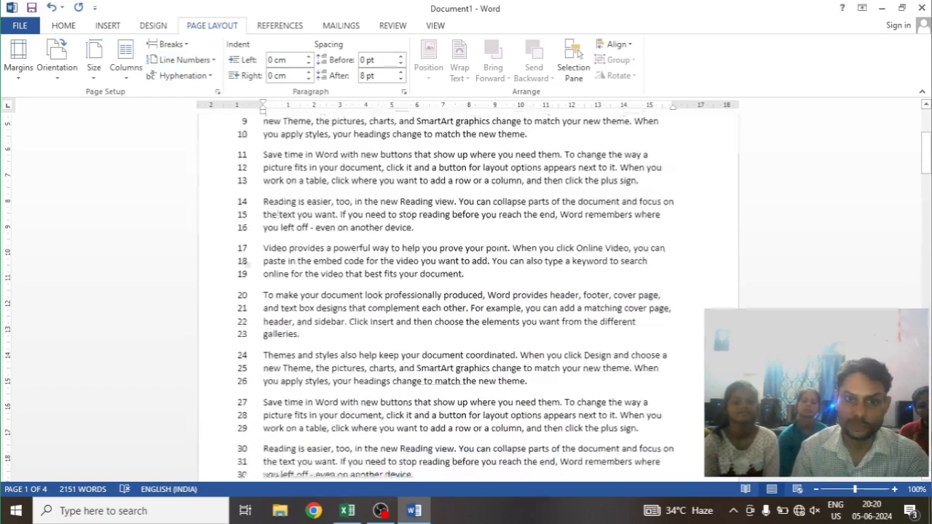
scroll(260, 286, down, 6)
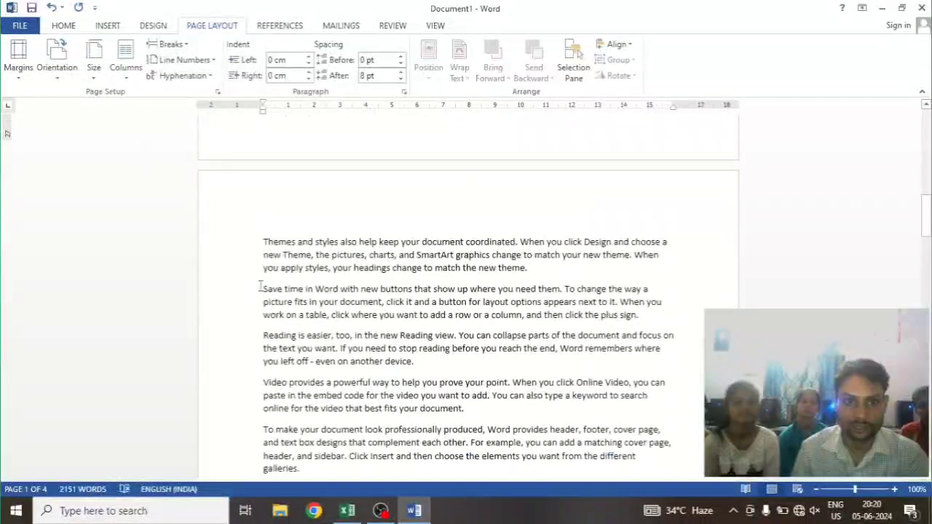
scroll(260, 286, up, 1)
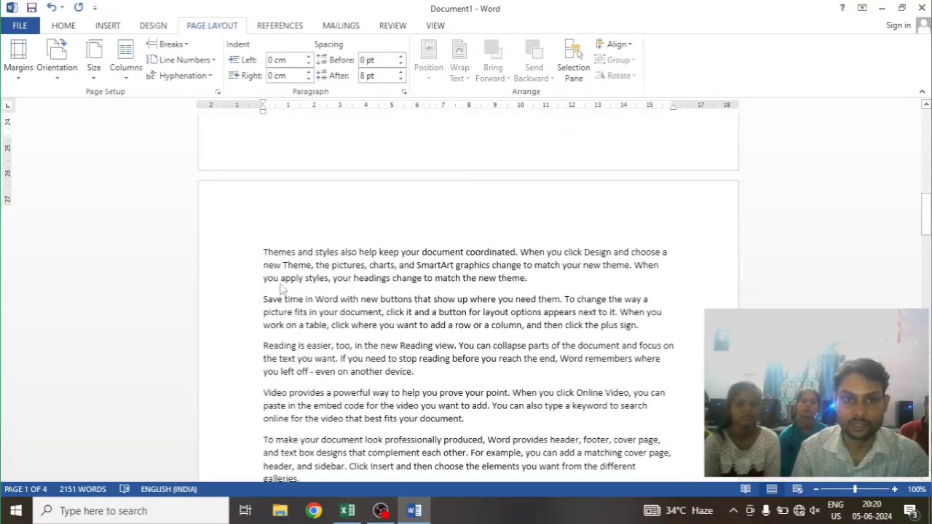
scroll(266, 292, up, 5)
scroll(266, 327, down, 4)
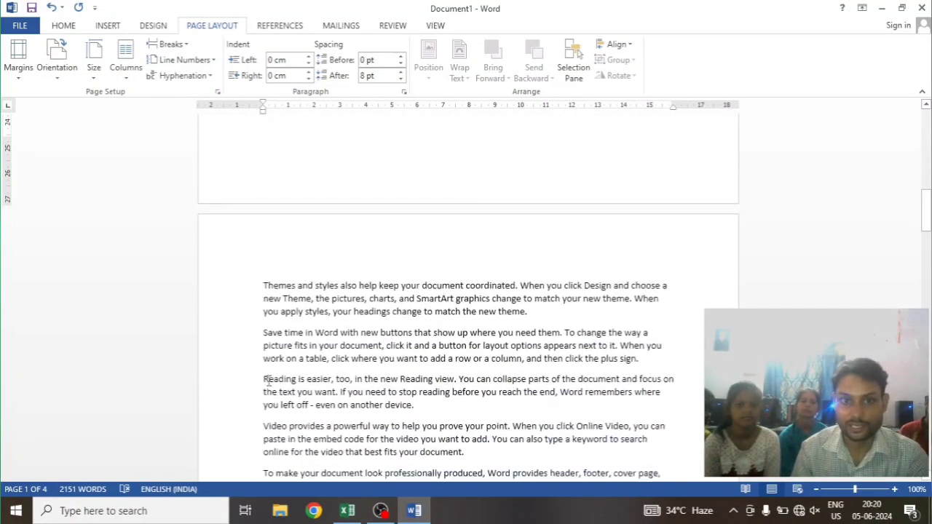
scroll(279, 211, up, 4)
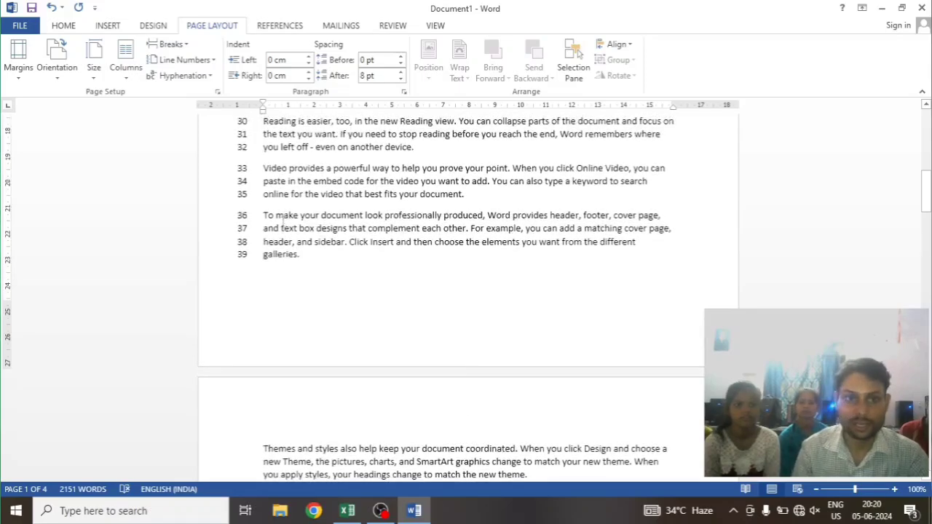
scroll(301, 209, up, 5)
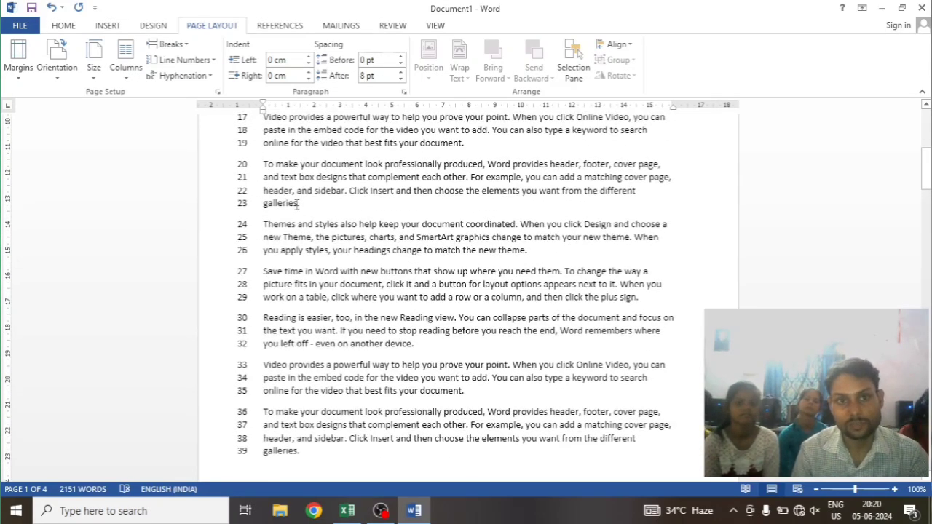
scroll(289, 244, up, 4)
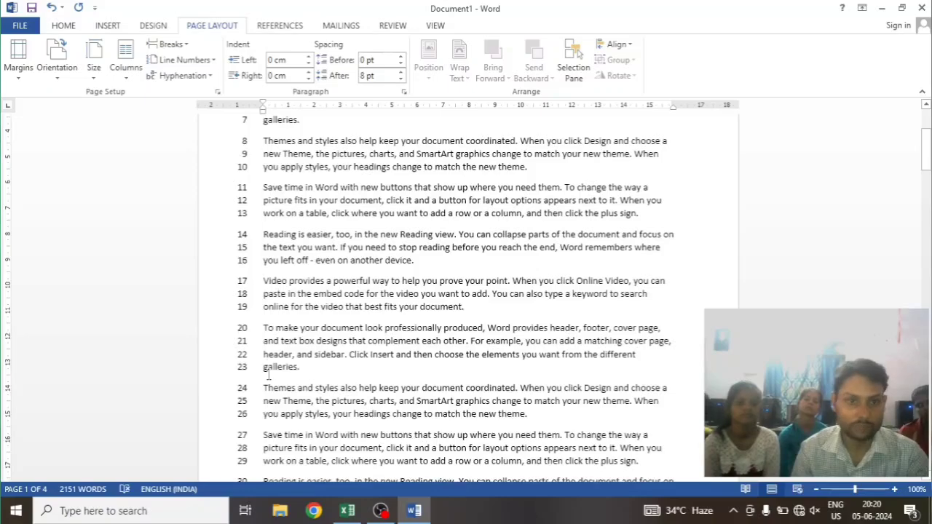
scroll(269, 364, down, 3)
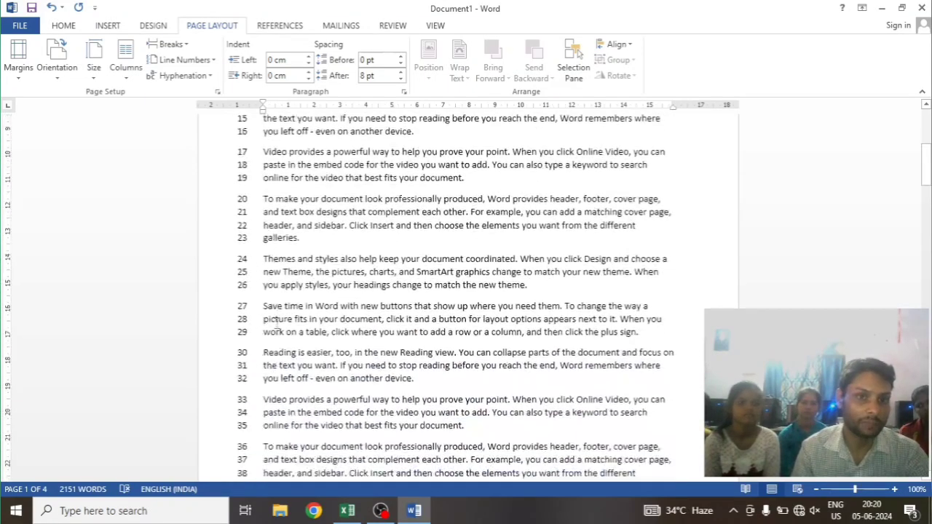
scroll(266, 312, down, 15)
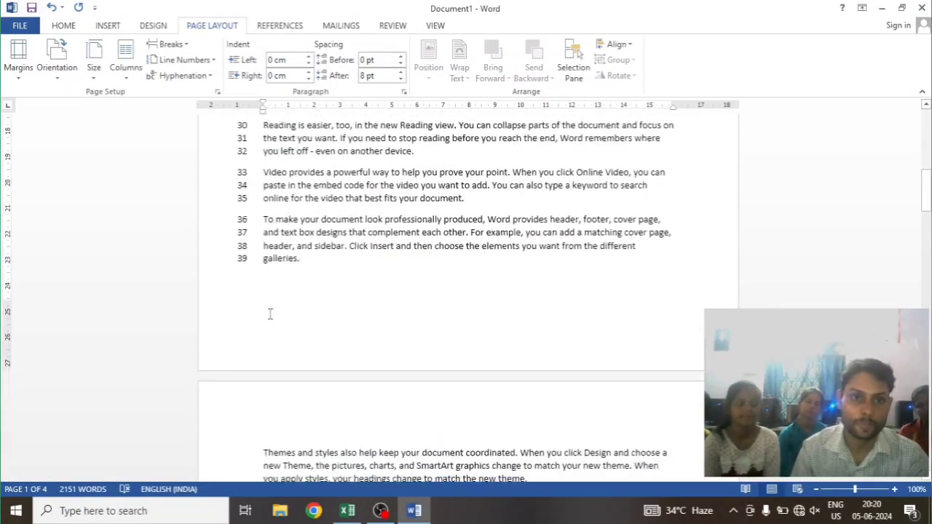
scroll(270, 316, up, 6)
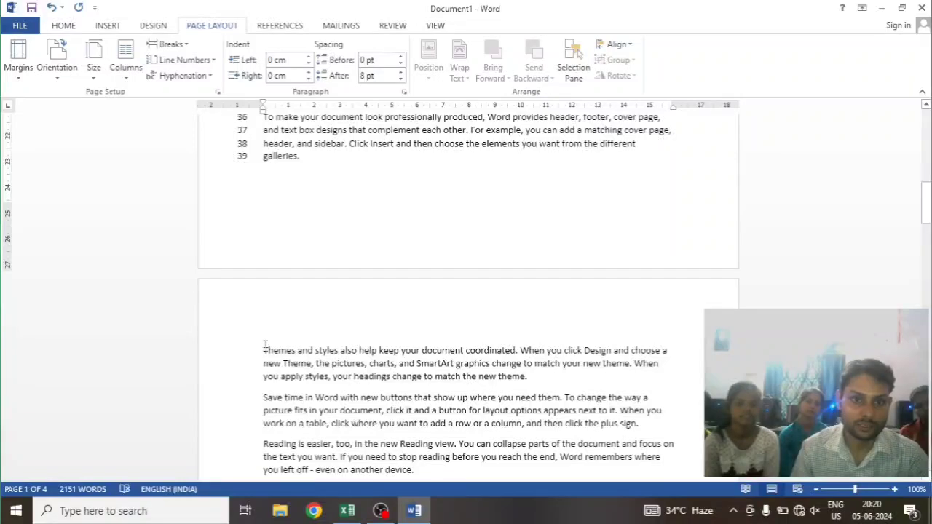
Apply Restart Each Section line numbering to the second section from the first paragraph of page 2
click(265, 348)
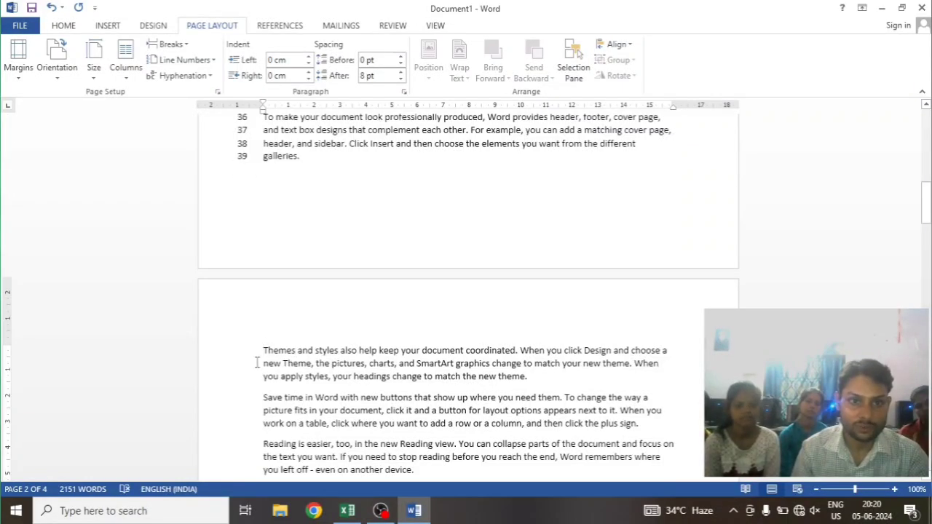
click(179, 60)
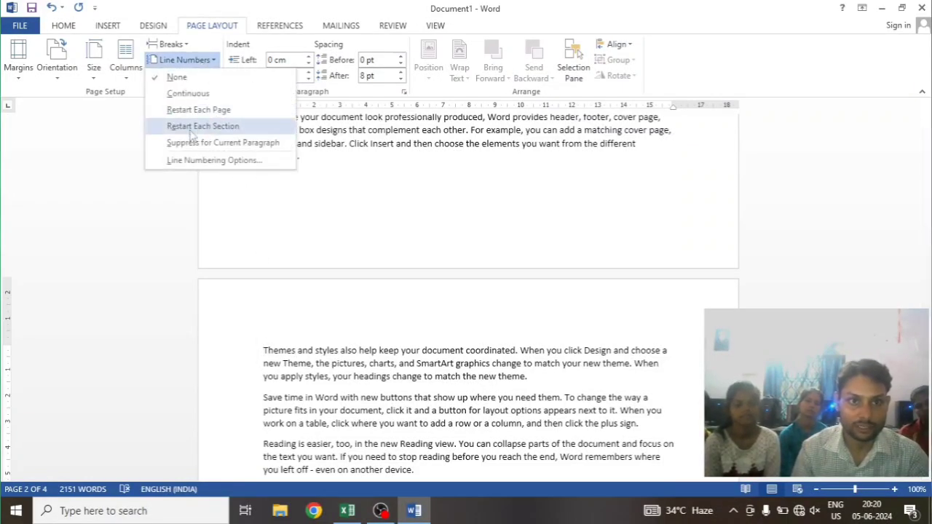
scroll(249, 253, up, 4)
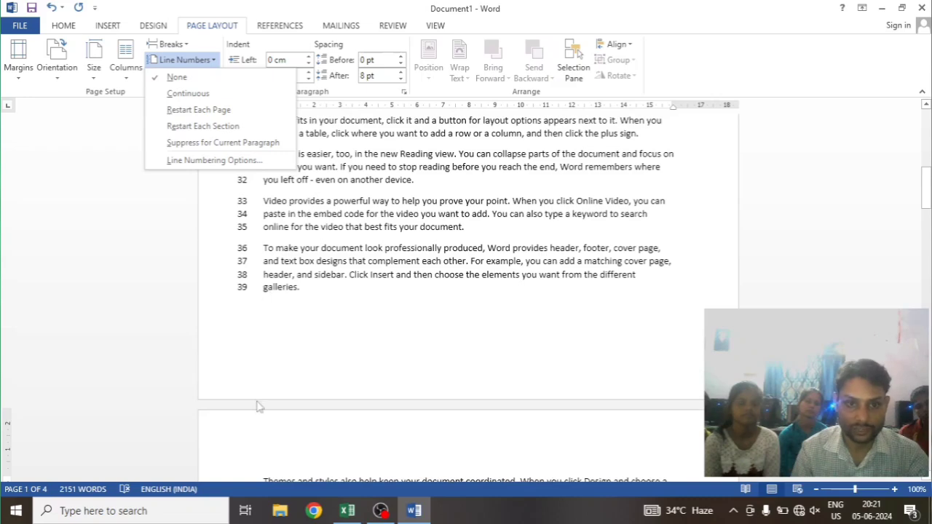
scroll(256, 407, down, 4)
scroll(348, 144, up, 2)
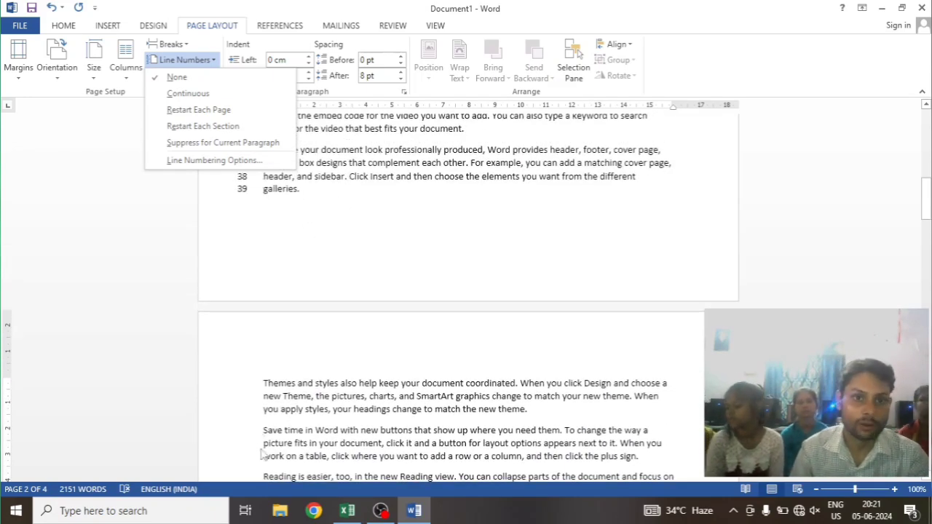
click(217, 127)
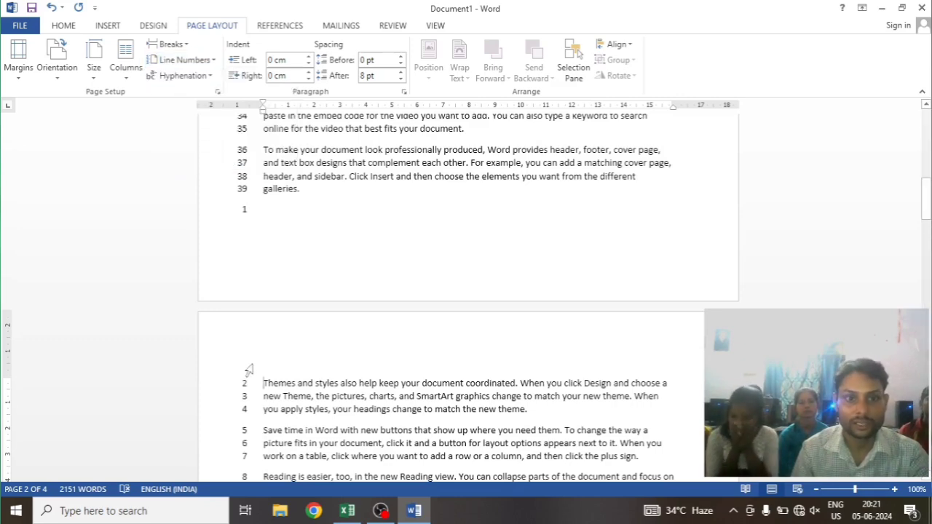
Examine the line numbers from the section boundary at the end of page 1 through the last page
scroll(286, 393, up, 5)
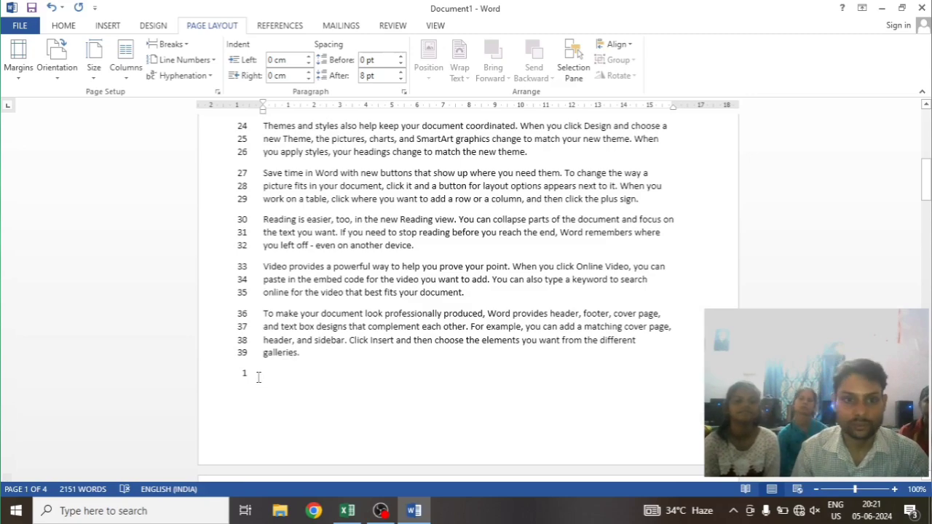
scroll(291, 384, down, 8)
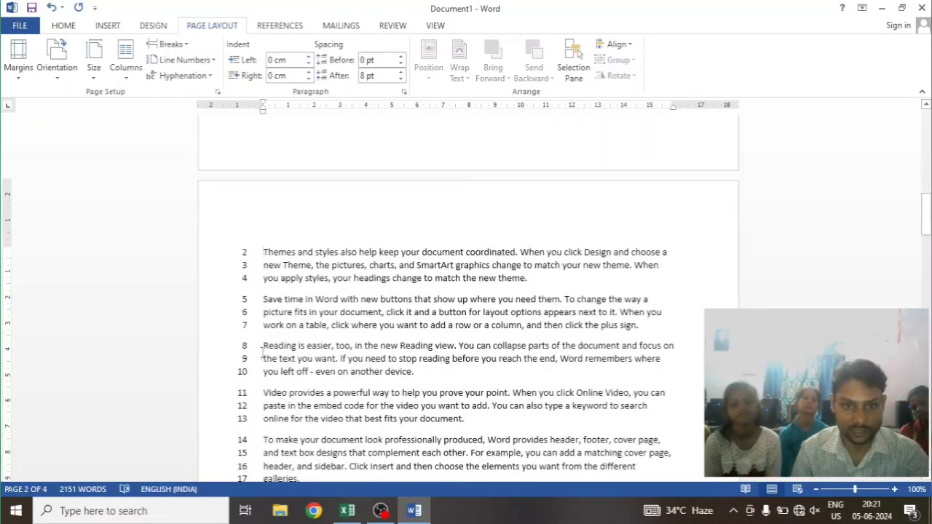
scroll(264, 353, down, 20)
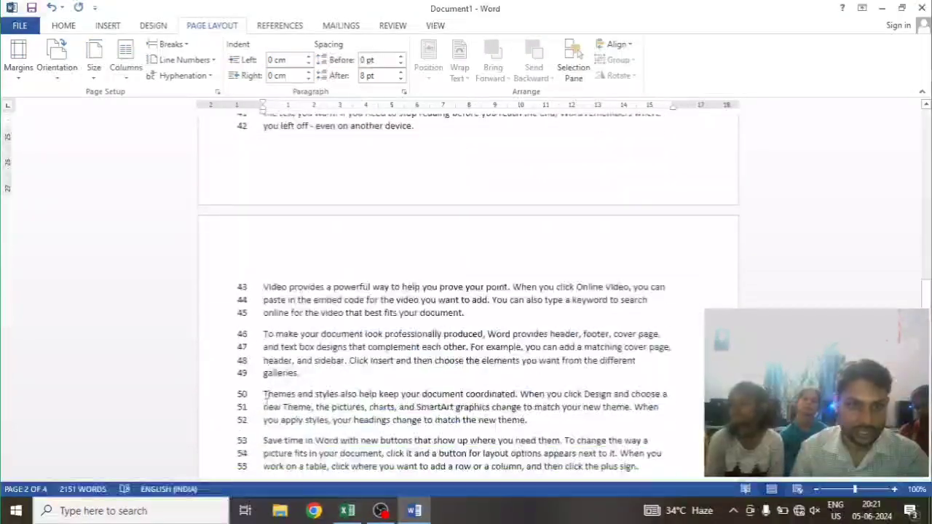
scroll(267, 398, down, 15)
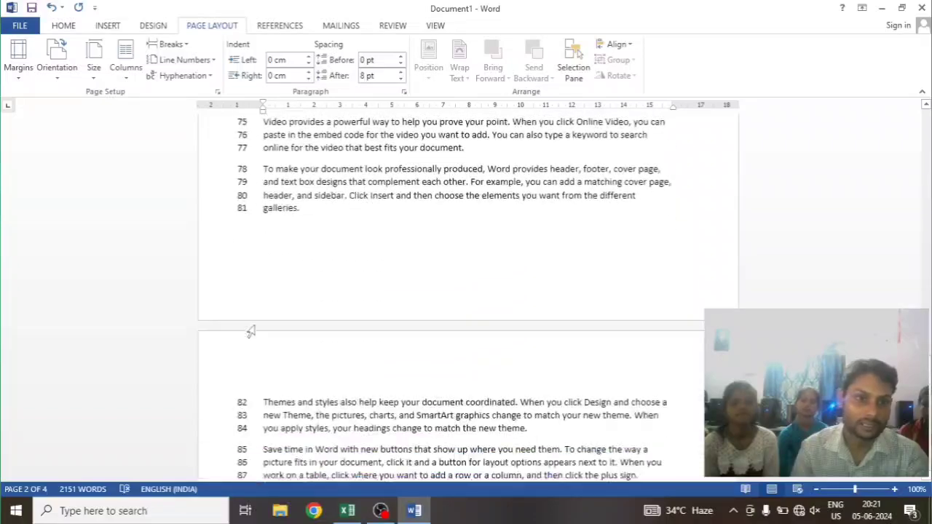
scroll(251, 331, down, 10)
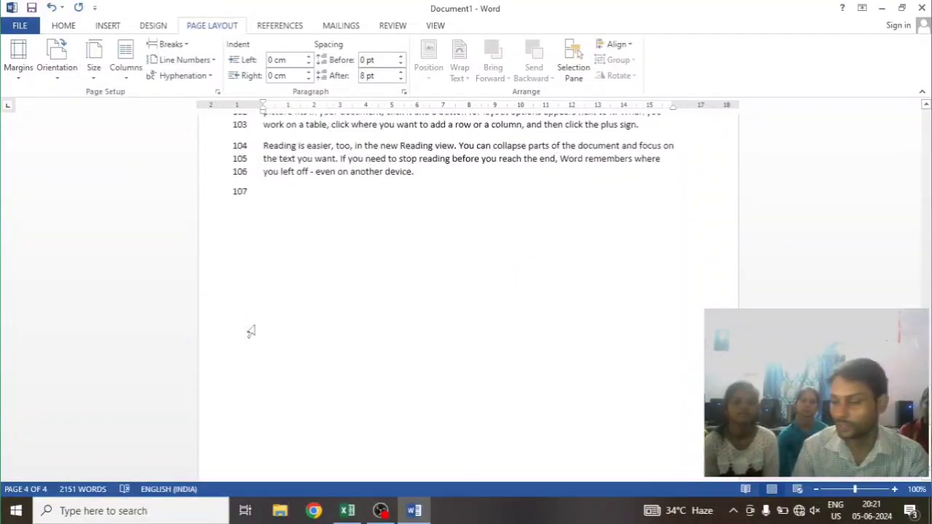
scroll(250, 332, up, 5)
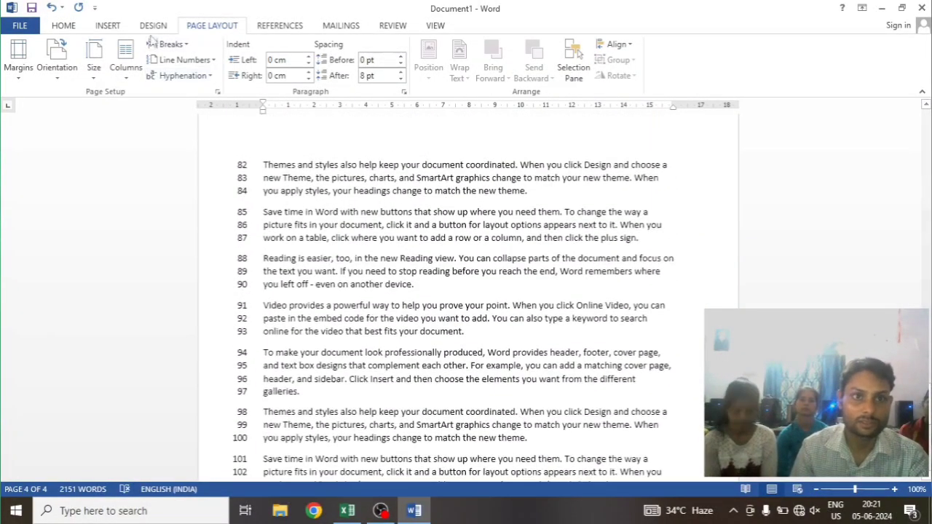
click(186, 60)
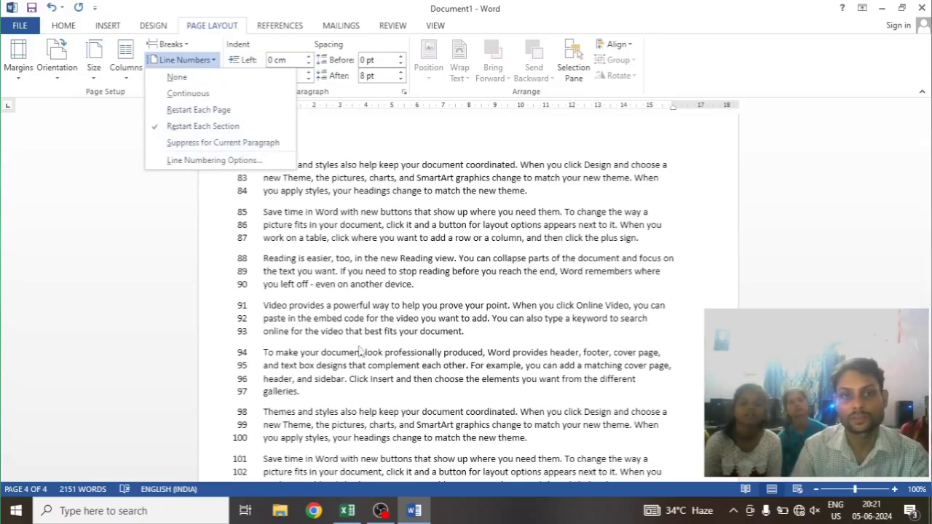
click(356, 358)
scroll(343, 367, up, 6)
scroll(342, 367, up, 8)
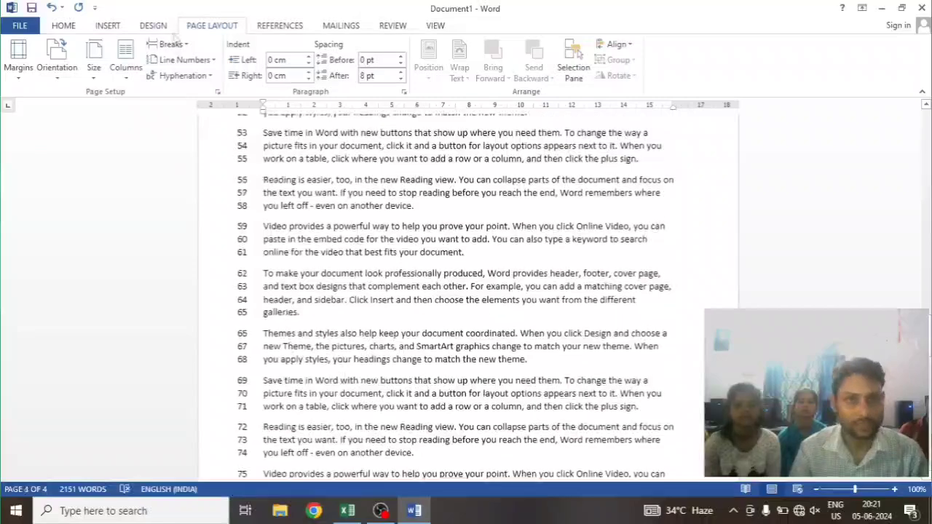
Set line numbering to None for the current section and for the first section from page 1's first line
click(203, 60)
click(223, 80)
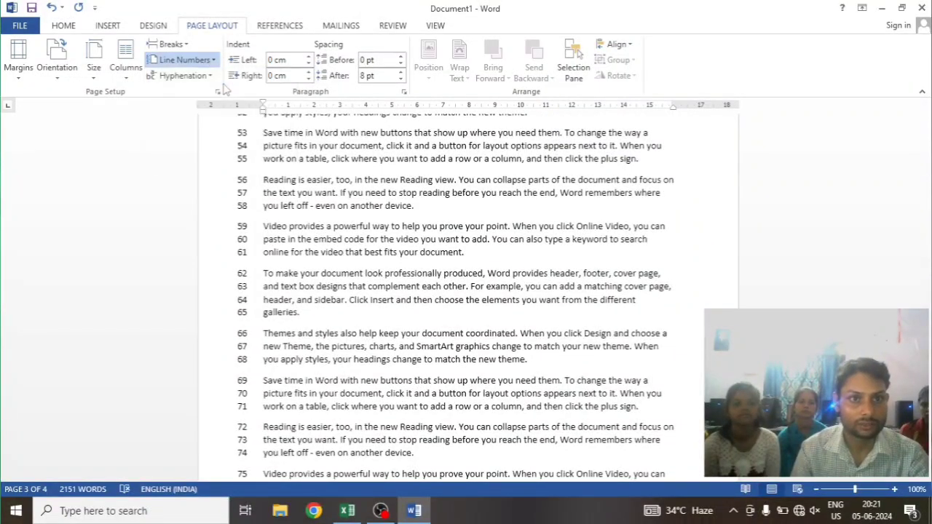
scroll(313, 305, up, 10)
scroll(323, 312, up, 15)
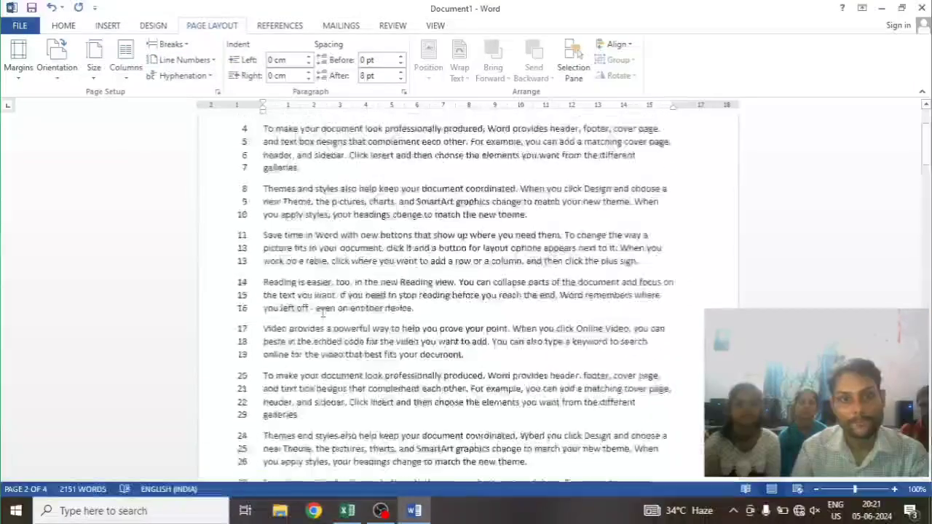
click(251, 179)
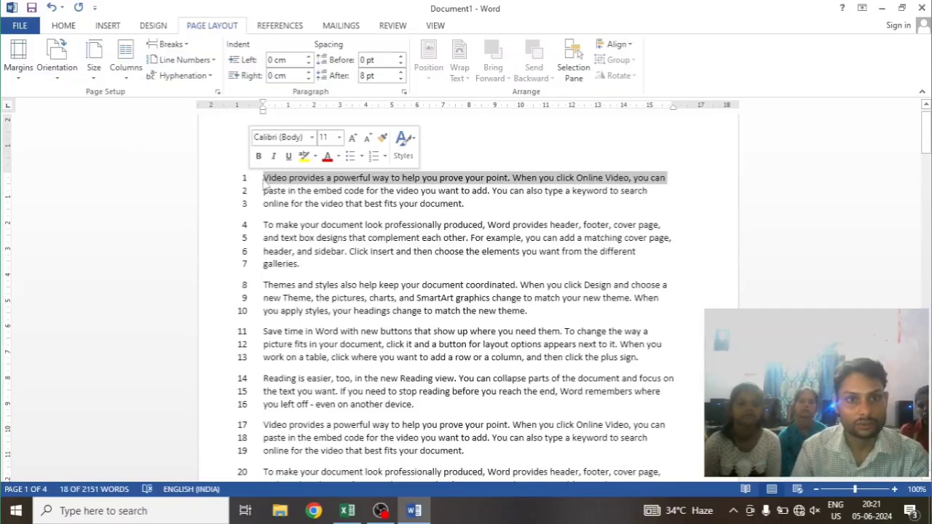
click(263, 180)
click(188, 59)
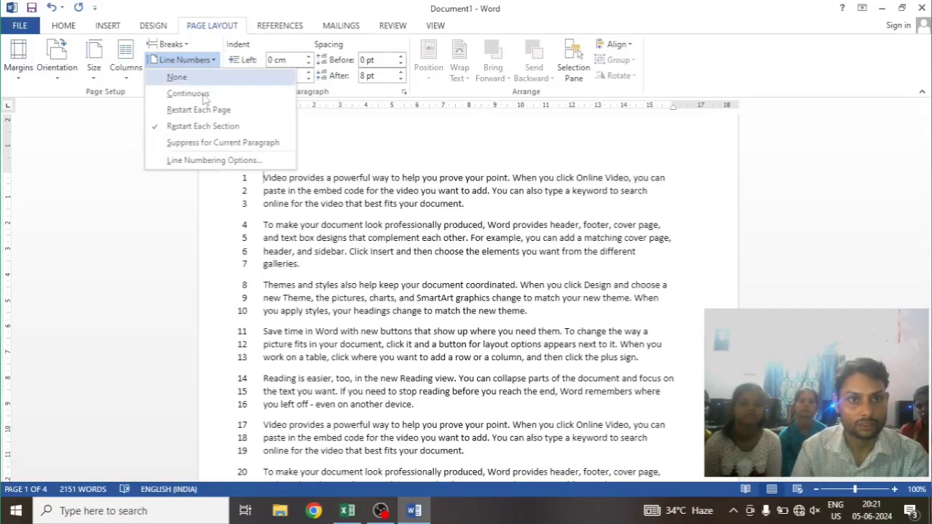
click(177, 77)
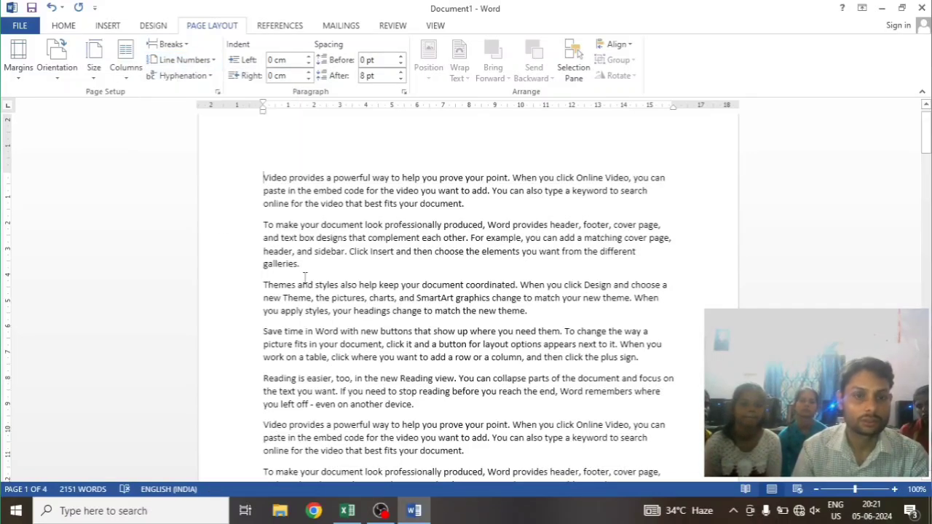
Apply Continuous line numbering to the first section from the first line of page 1
click(213, 62)
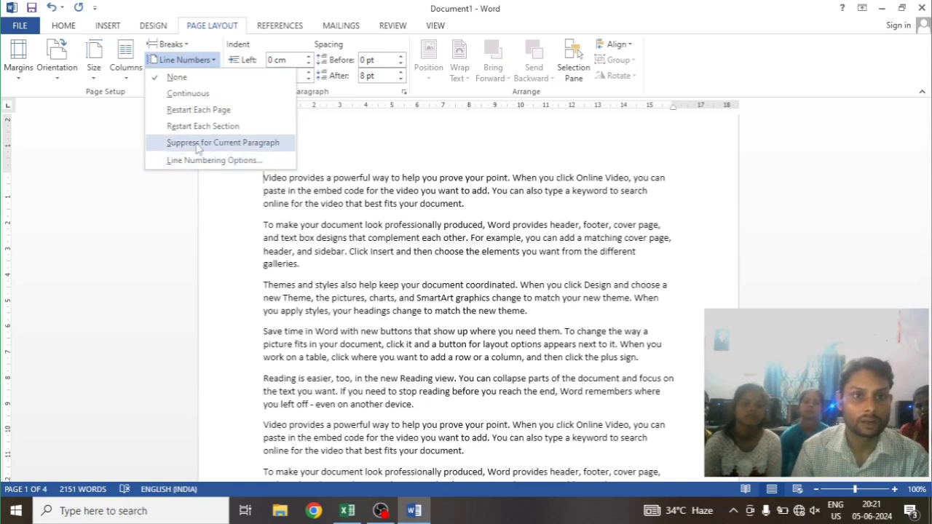
click(189, 94)
scroll(295, 339, down, 4)
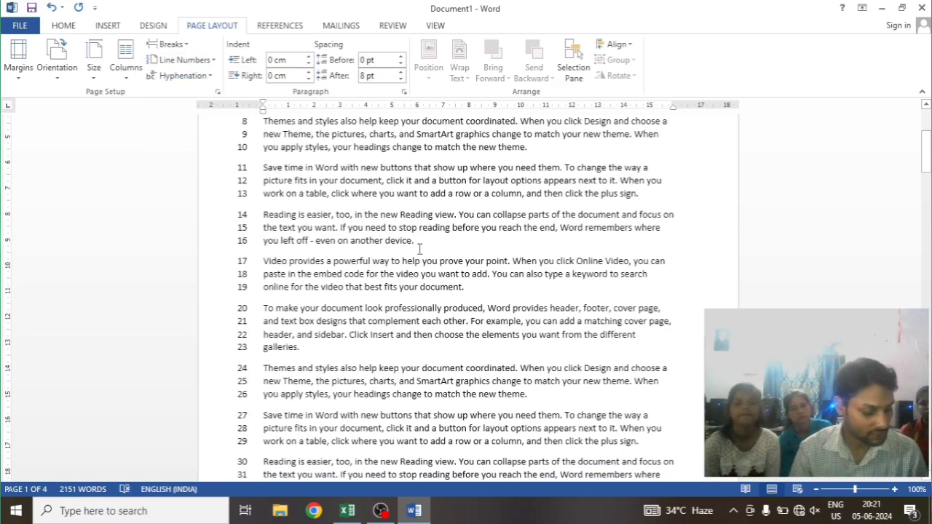
Show and hide the formatting marks to identify paragraphs, and suppress line numbering for the paragraph at lines 17 to 19
key(ctrl+shift+8)
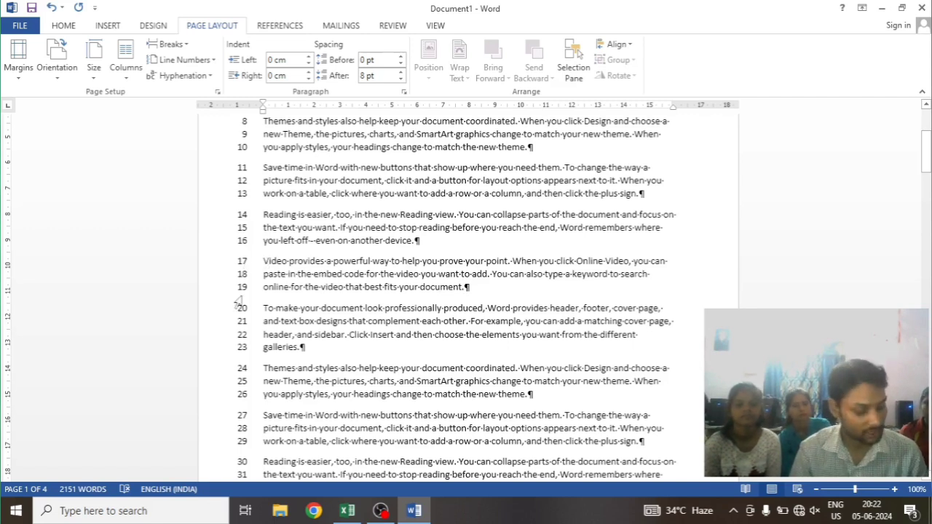
key(ctrl+shift+8)
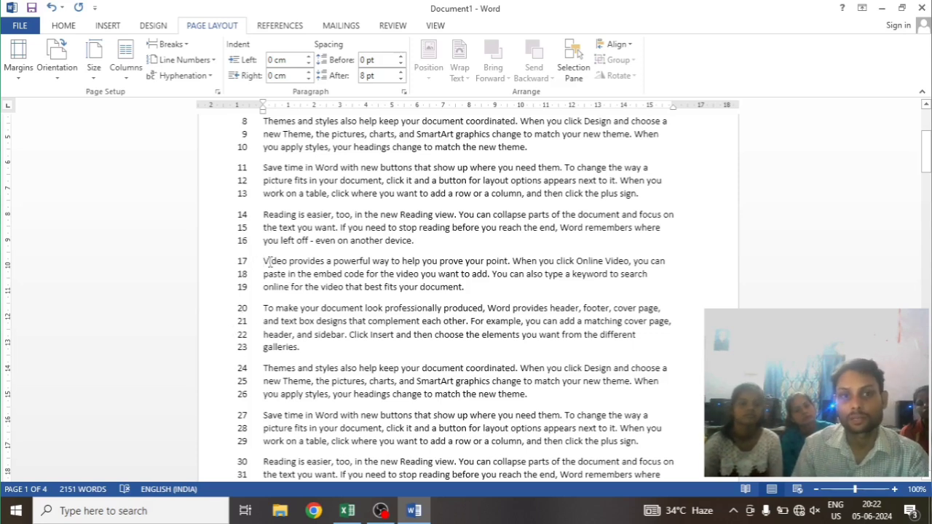
click(186, 60)
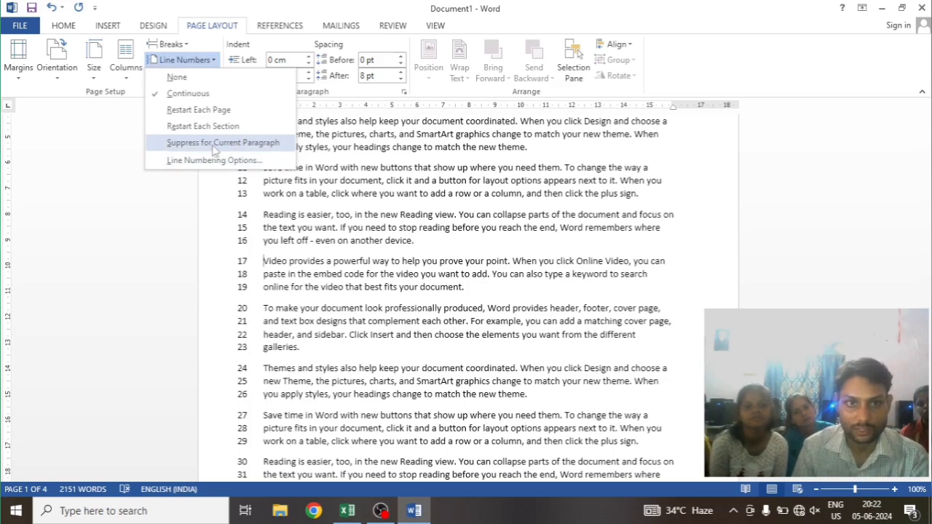
click(215, 144)
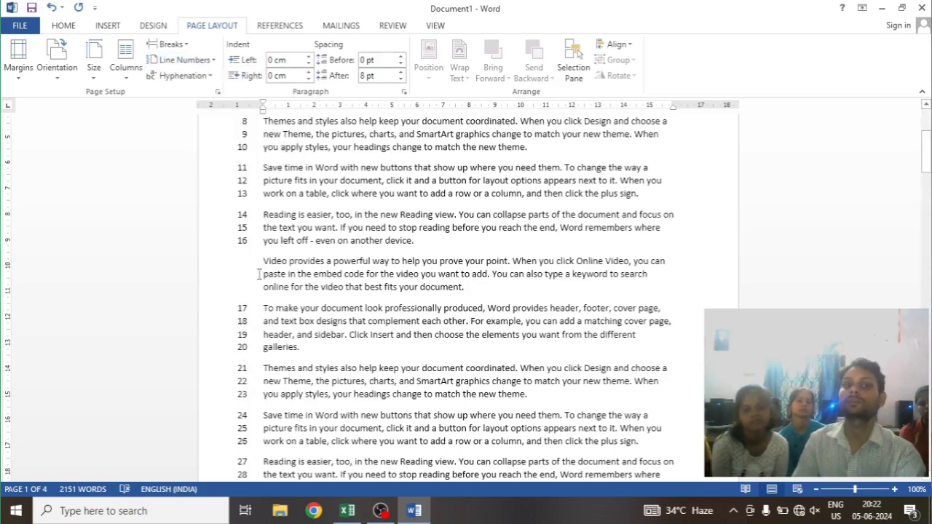
Set line numbering to None and turn off Suppress for Current Paragraph for the second "Video provides a powerful way" paragraph
click(180, 60)
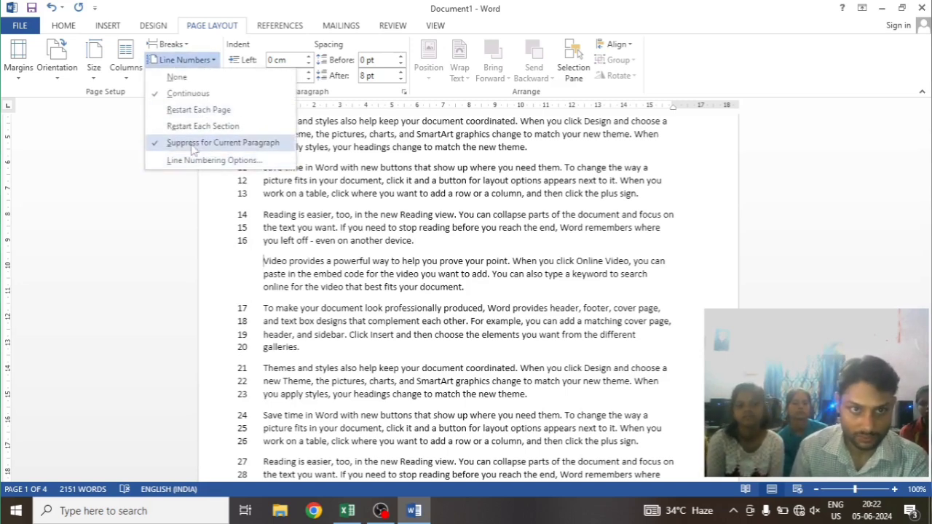
click(177, 77)
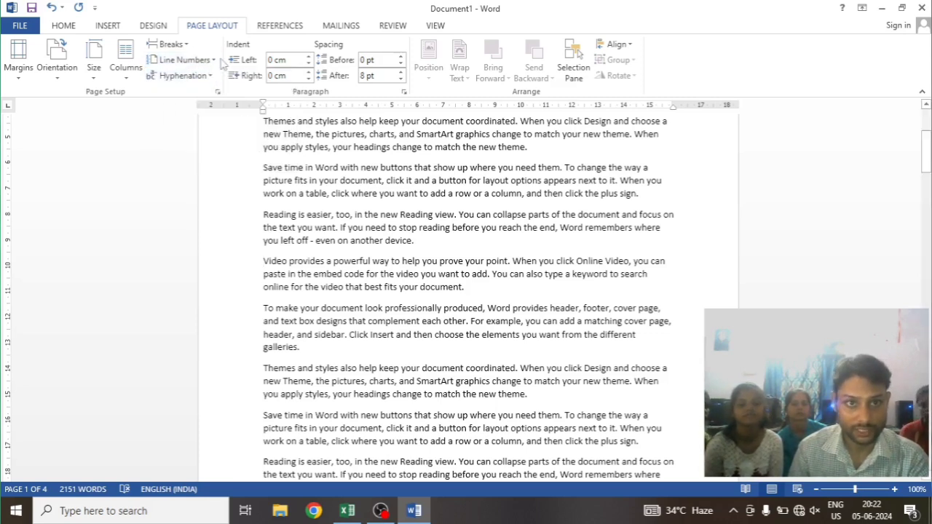
click(213, 61)
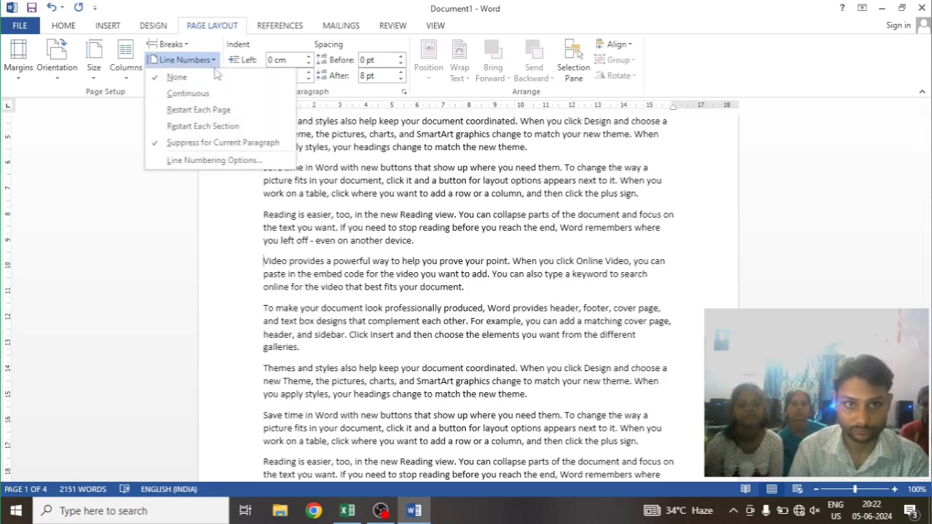
click(169, 144)
Reapply Continuous line numbering to the first section and return to the start of page 1
click(186, 60)
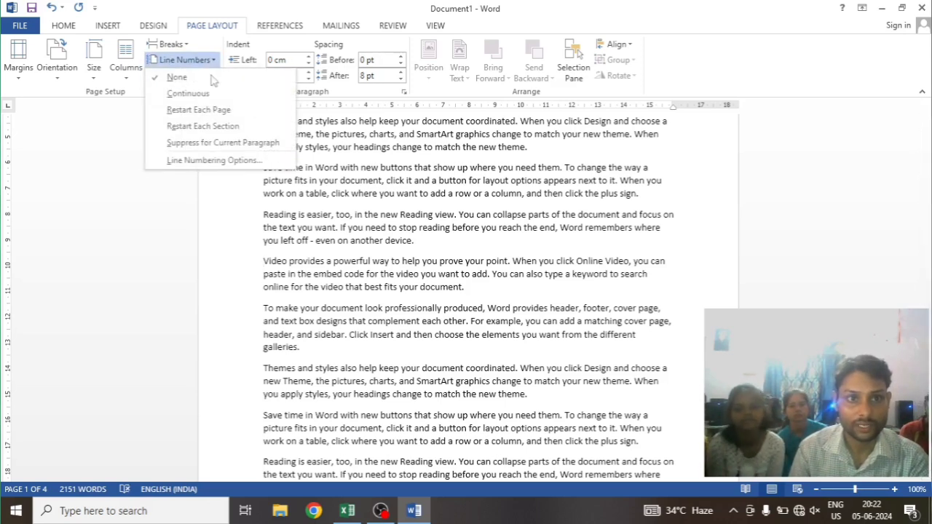
click(177, 94)
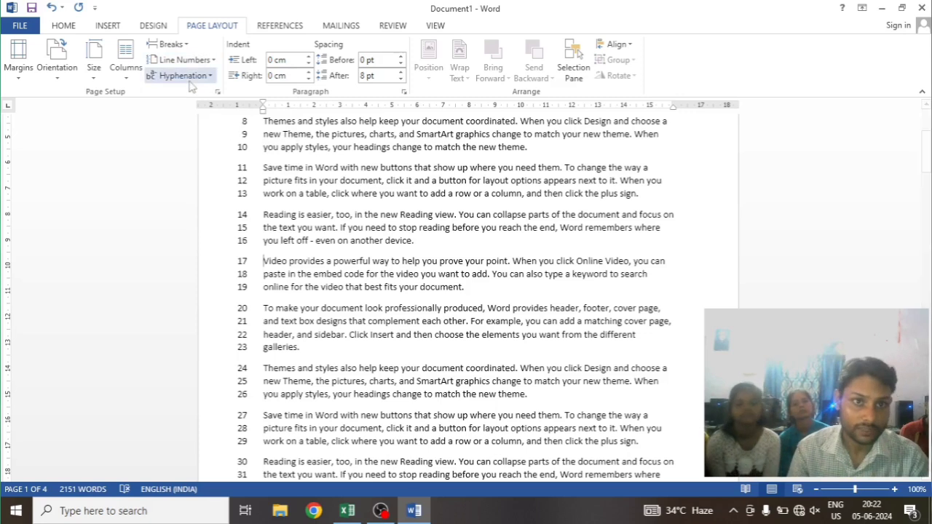
click(184, 59)
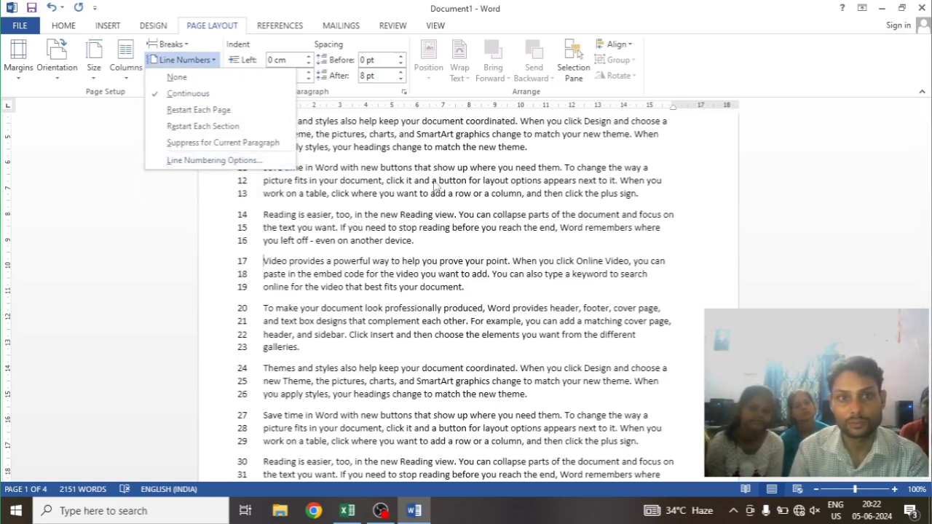
click(307, 154)
scroll(299, 213, up, 5)
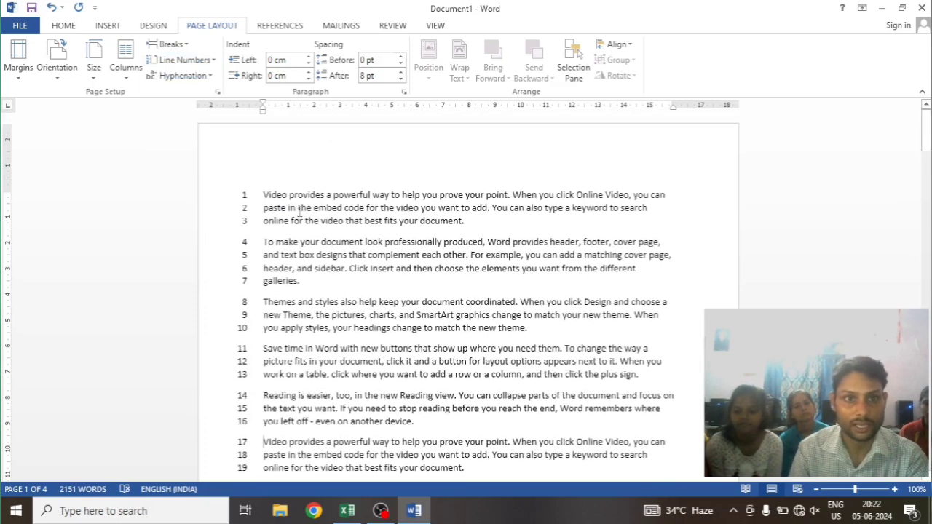
Open the line numbering options, view the section start choices, and enable Different odd and even headers and footers
click(213, 60)
click(222, 160)
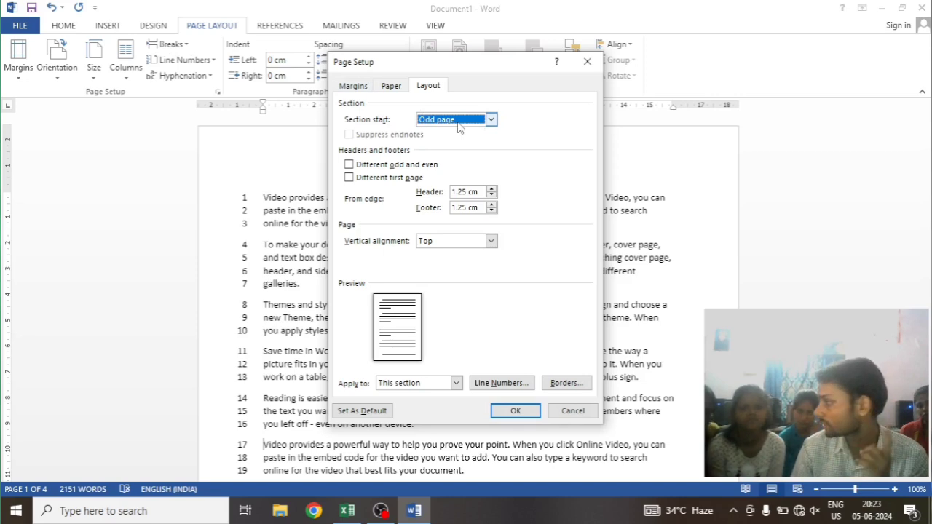
click(490, 120)
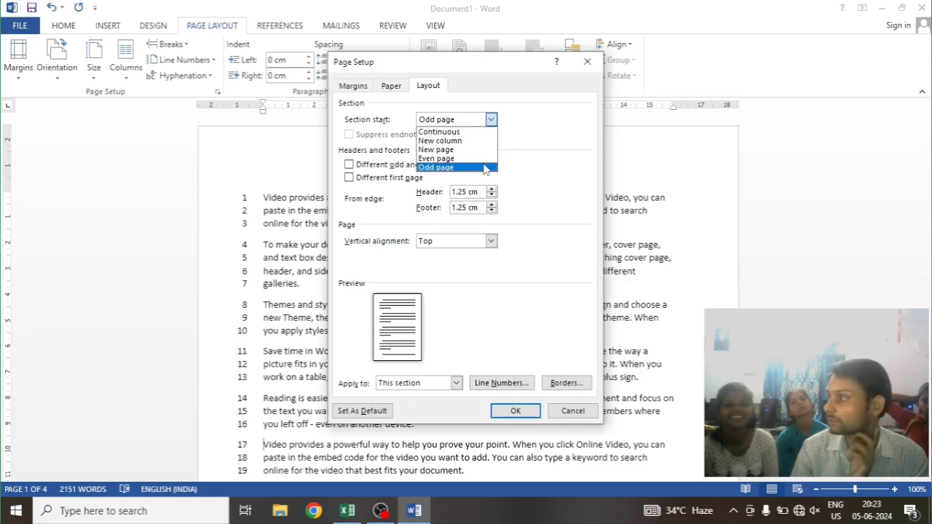
click(349, 167)
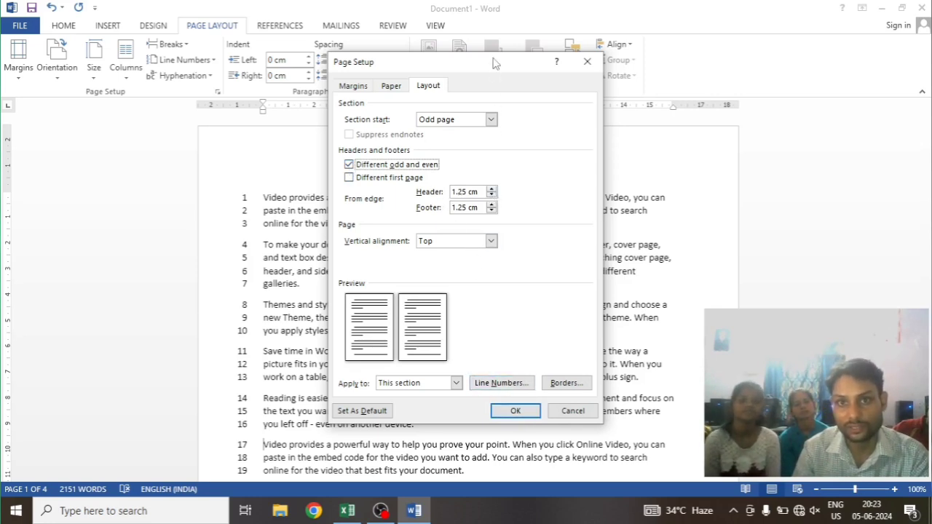
Move the Page Setup dialog aside and set the header's distance from the edge to 3.3 cm
drag(493, 63, 633, 125)
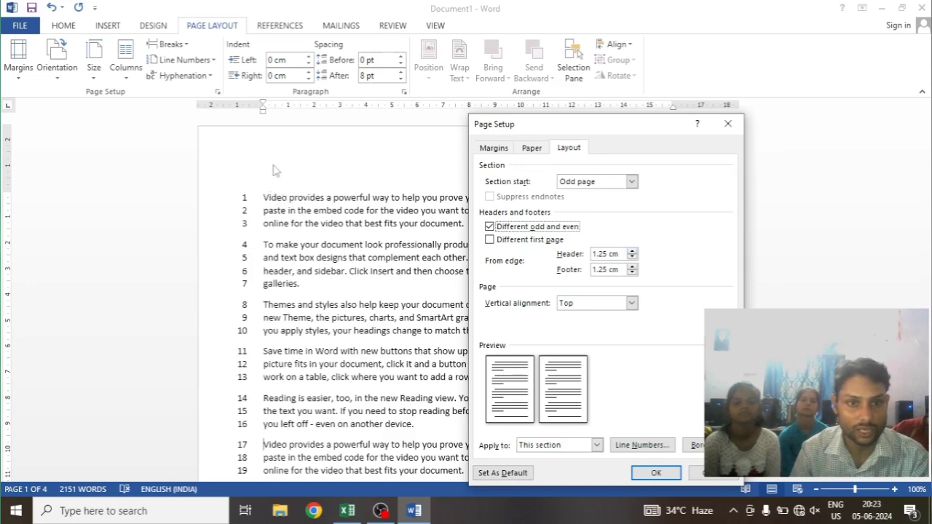
click(632, 251)
click(632, 251)
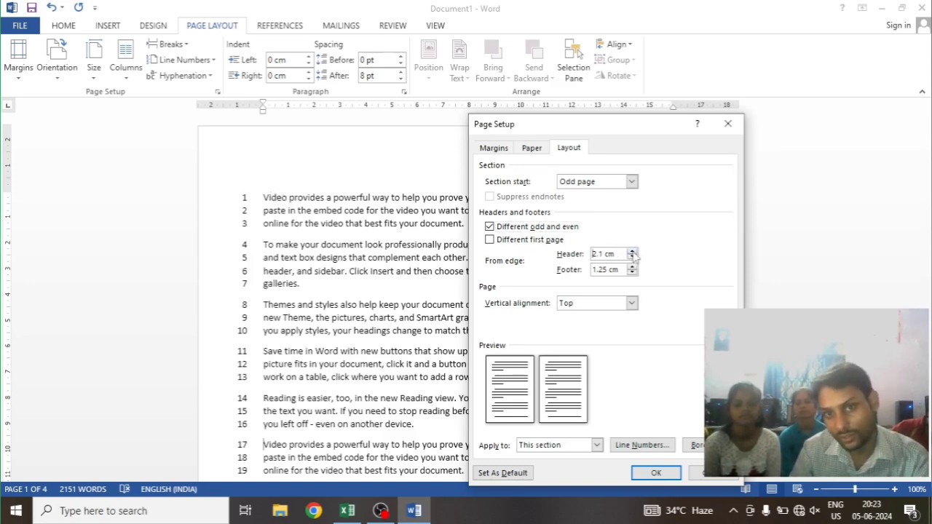
click(632, 251)
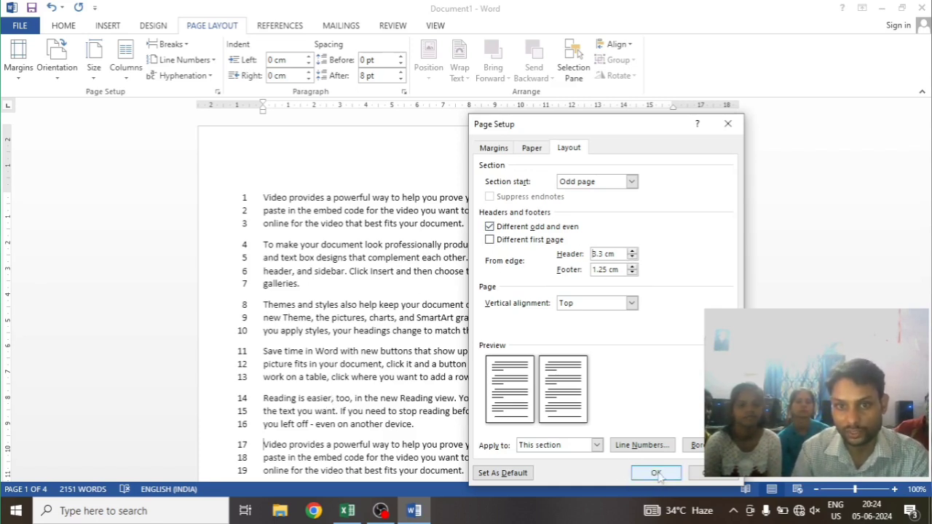
Review the vertical alignment choices, keeping Top, and view the Apply to choices for the page setup
click(631, 304)
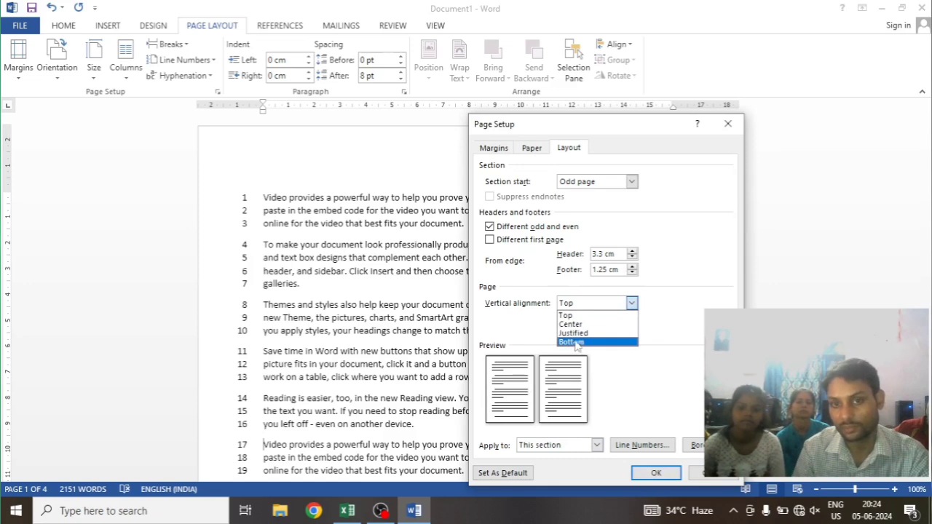
click(625, 315)
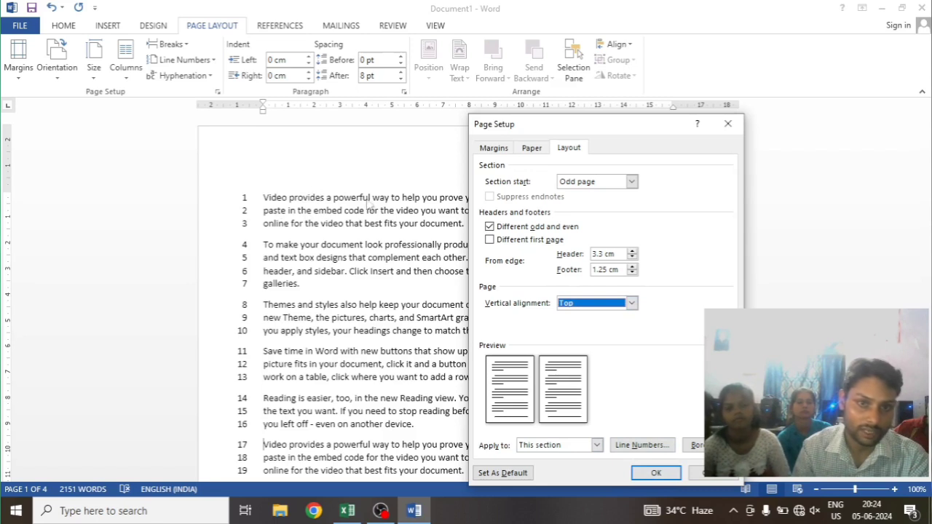
click(597, 445)
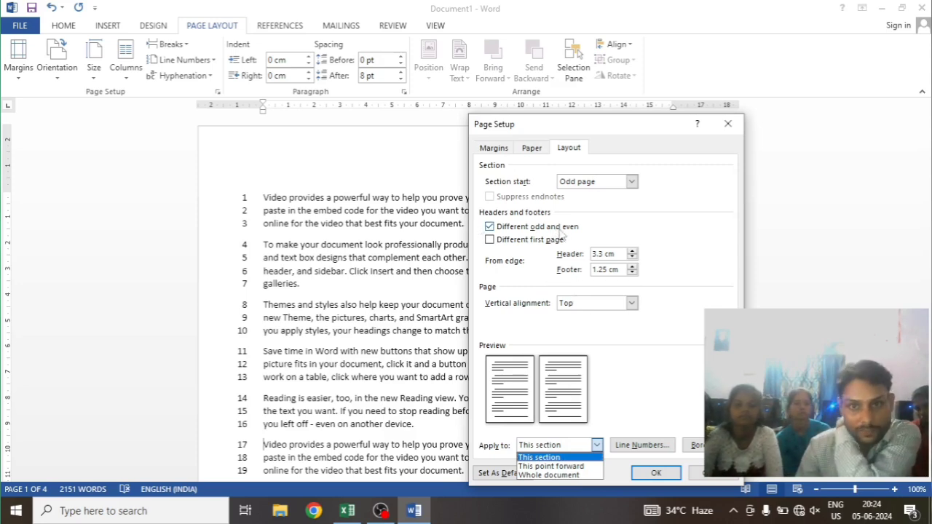
Set the section start to Continuous and apply the page setup to this section
click(627, 188)
click(637, 188)
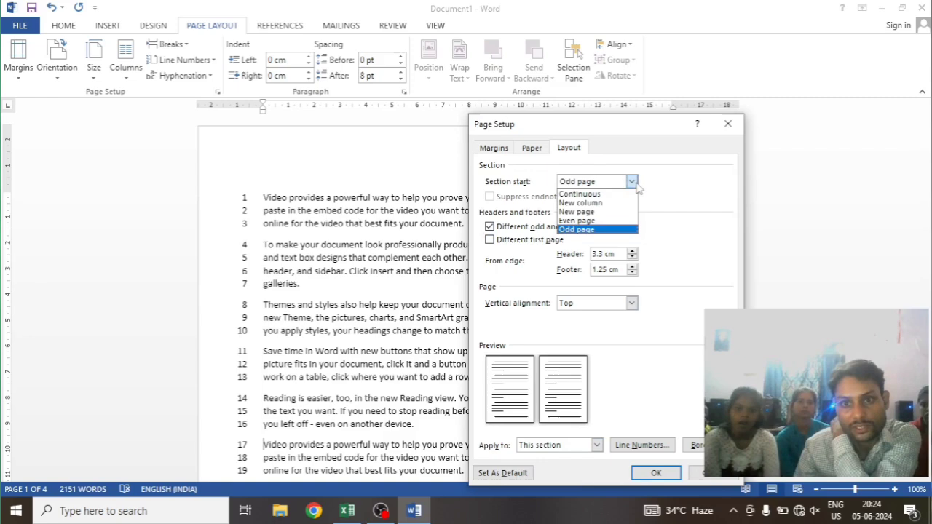
click(592, 192)
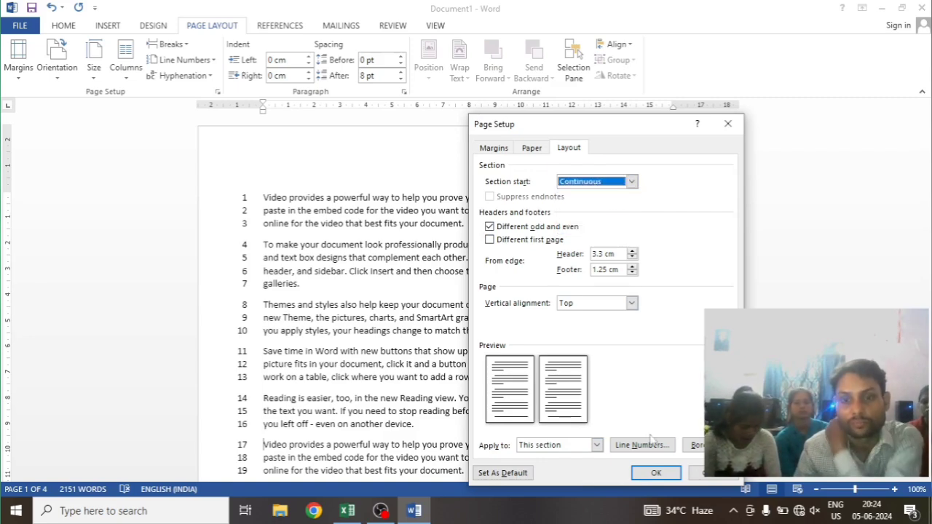
click(656, 473)
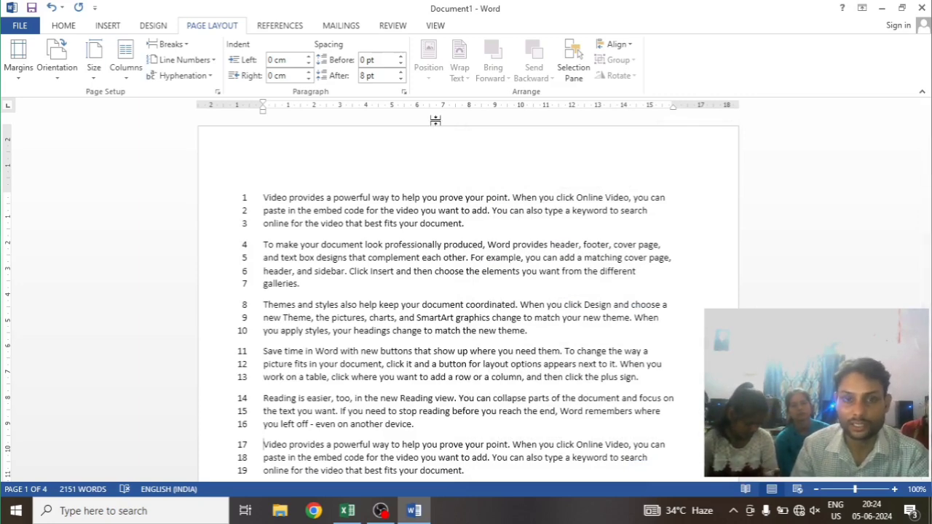
Open the page 1 header for editing and reduce its distance from the top to 0.3 cm
double_click(429, 144)
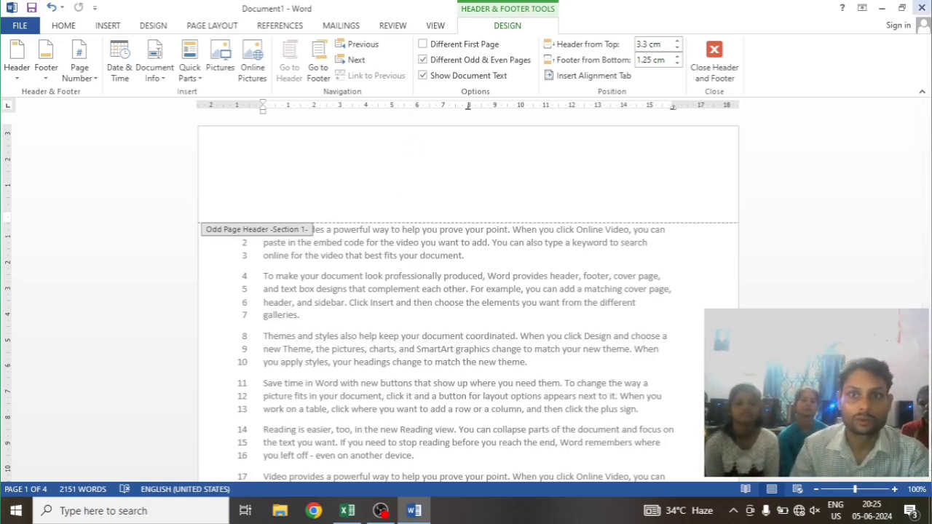
click(677, 48)
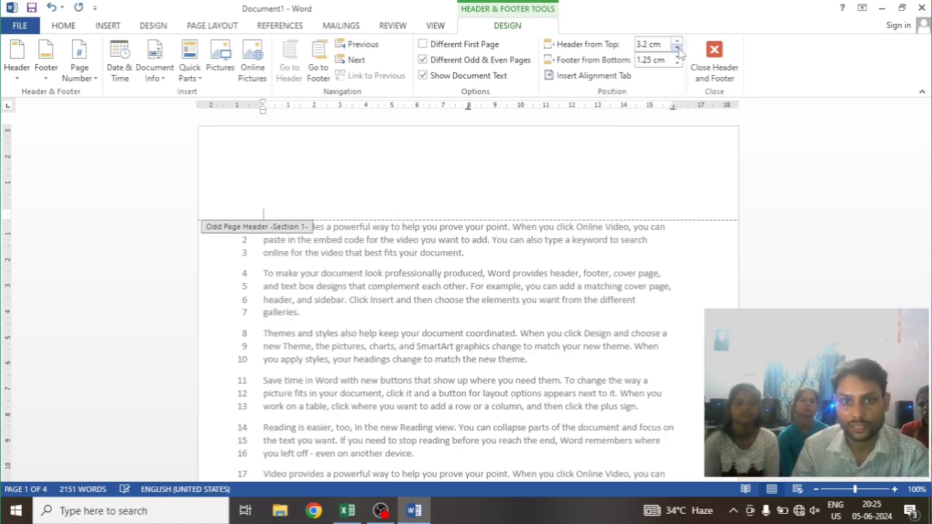
click(677, 48)
click(677, 48)
click(677, 48)
click(677, 48)
click(677, 48)
click(677, 48)
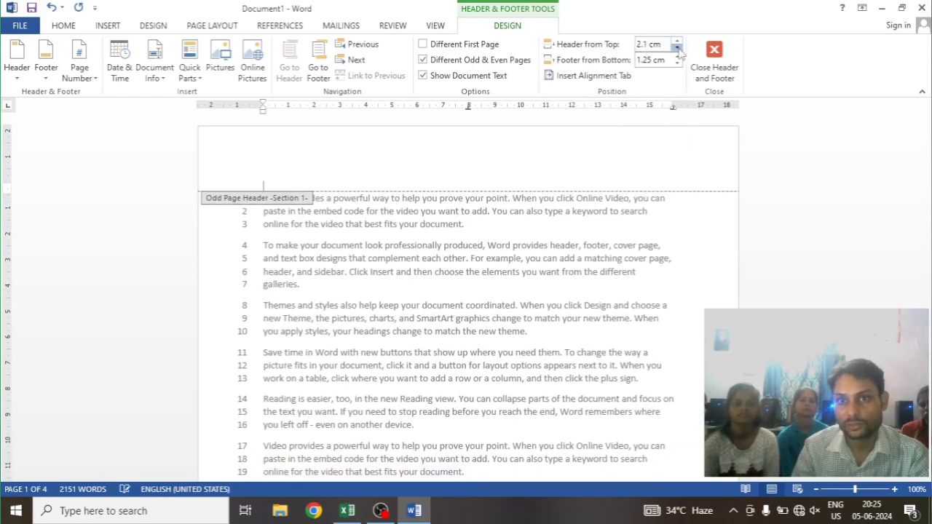
click(677, 48)
click(677, 48)
click(677, 48)
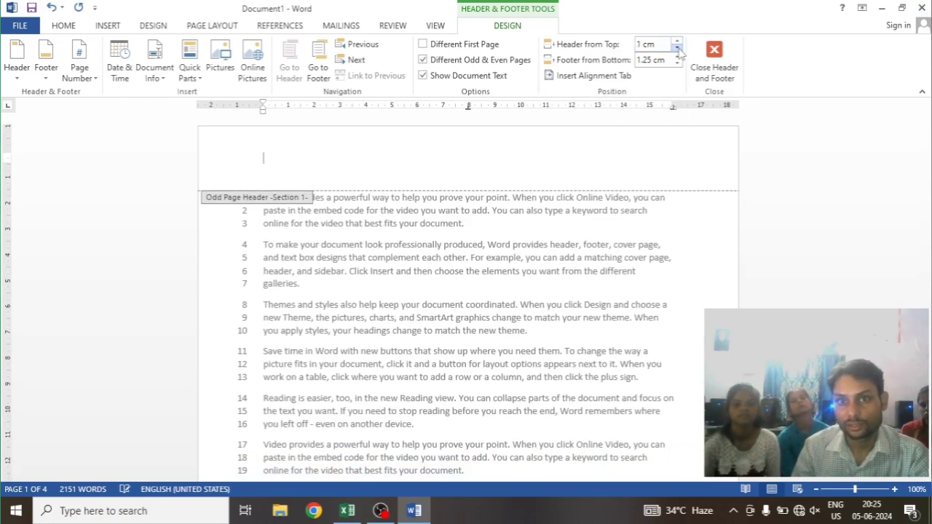
click(677, 48)
click(677, 48)
click(677, 48)
click(677, 48)
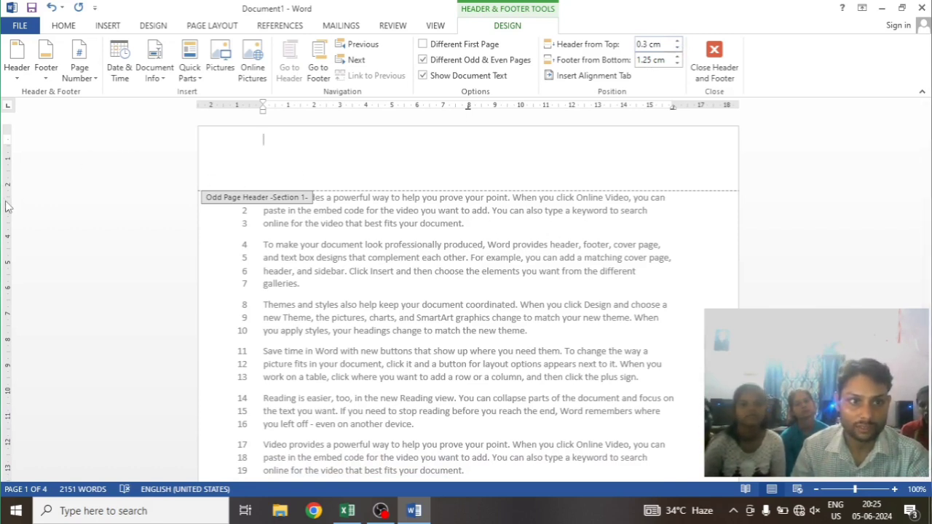
Increase the top margin of page 1 slightly and return from header editing to the body text
mouse_move(4, 142)
mouse_down()
mouse_move(4, 188)
mouse_move(6, 131)
mouse_move(4, 191)
mouse_up()
drag(4, 134, 9, 159)
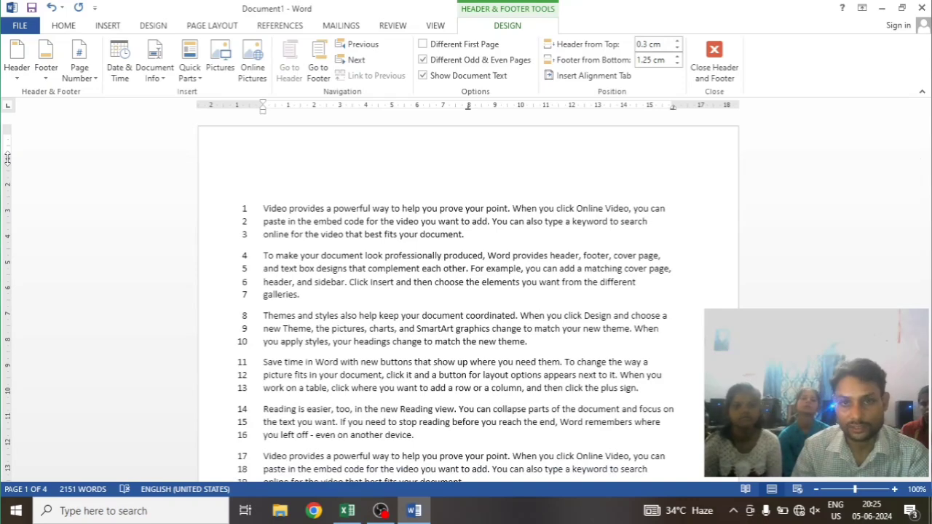
double_click(427, 209)
click(440, 189)
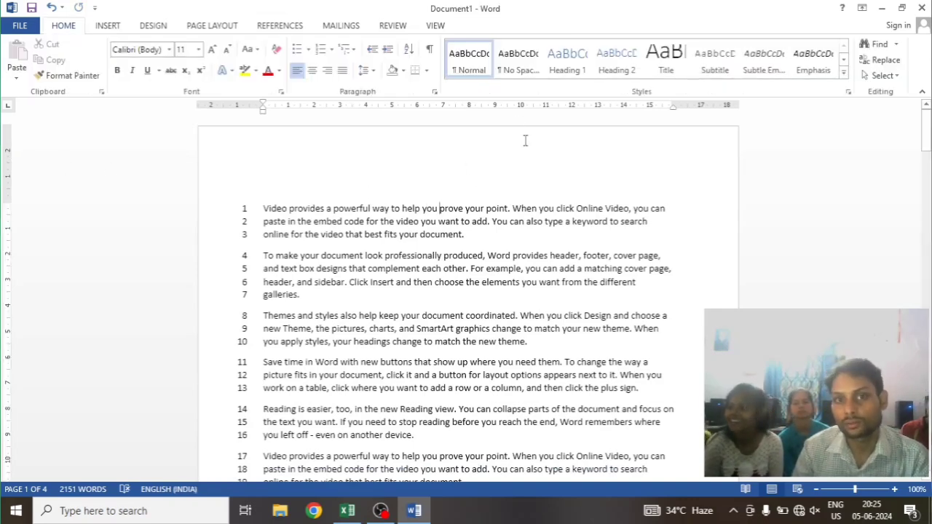
Set this section's continuous line numbering to start at 8 and apply the page setup
click(211, 25)
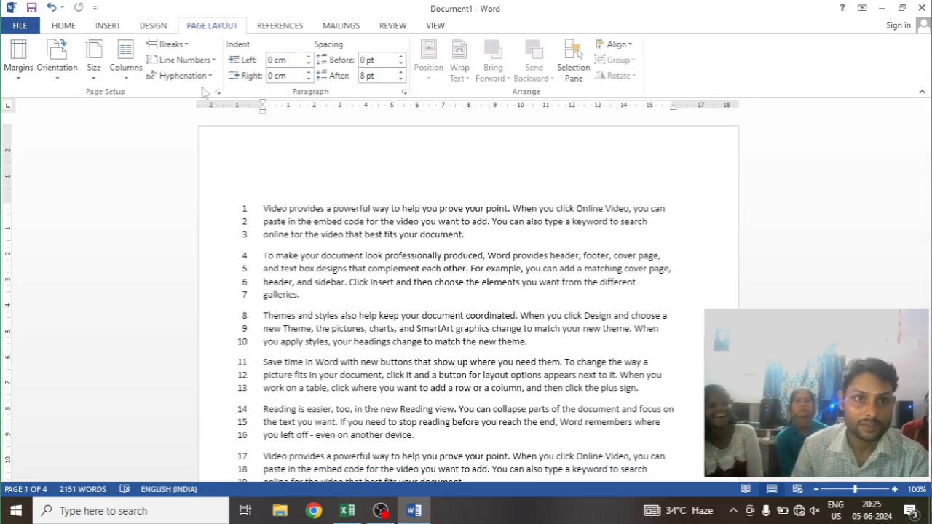
click(216, 61)
click(226, 162)
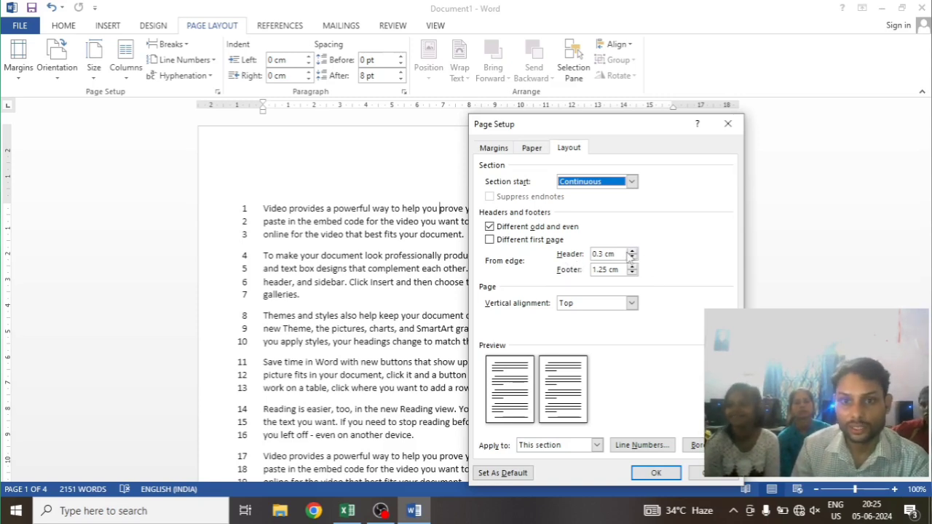
click(651, 450)
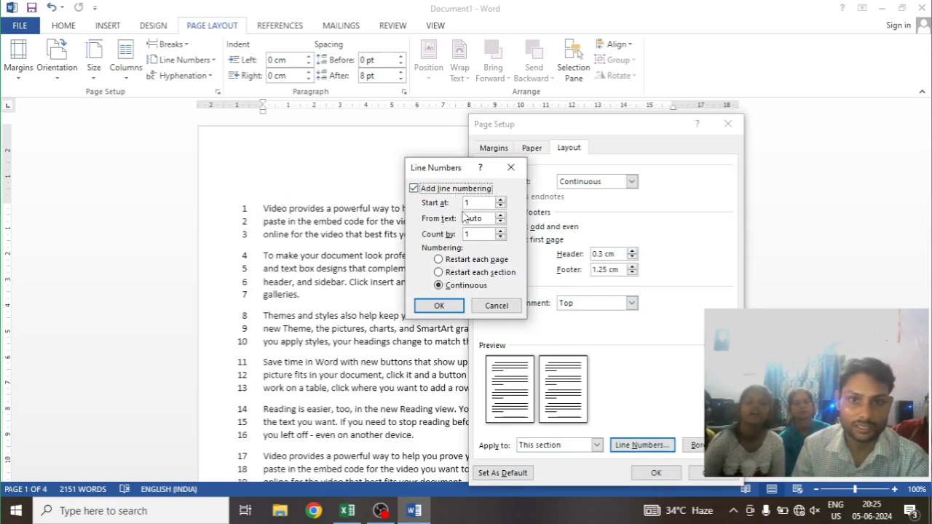
click(501, 199)
click(501, 200)
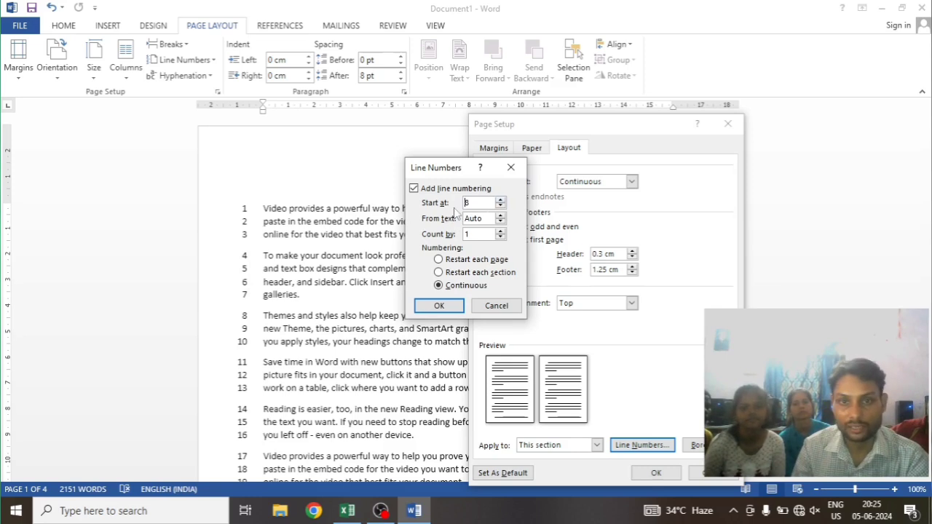
click(439, 306)
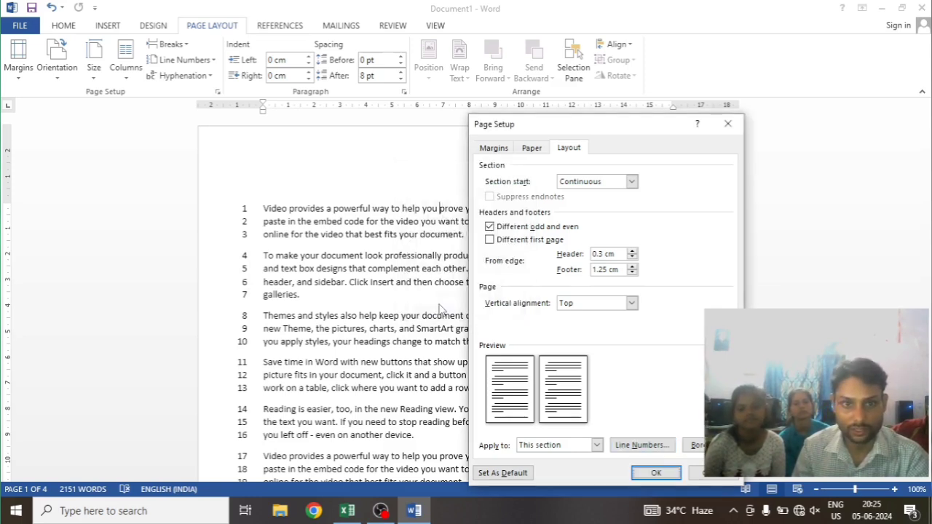
click(661, 471)
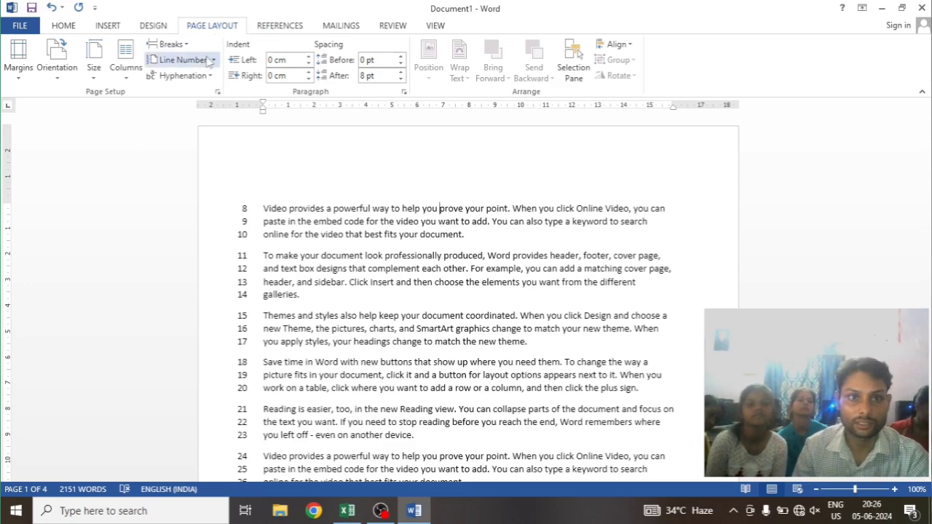
Review the section start choices in the line numbering options and close the Page Setup dialog without changes
click(181, 60)
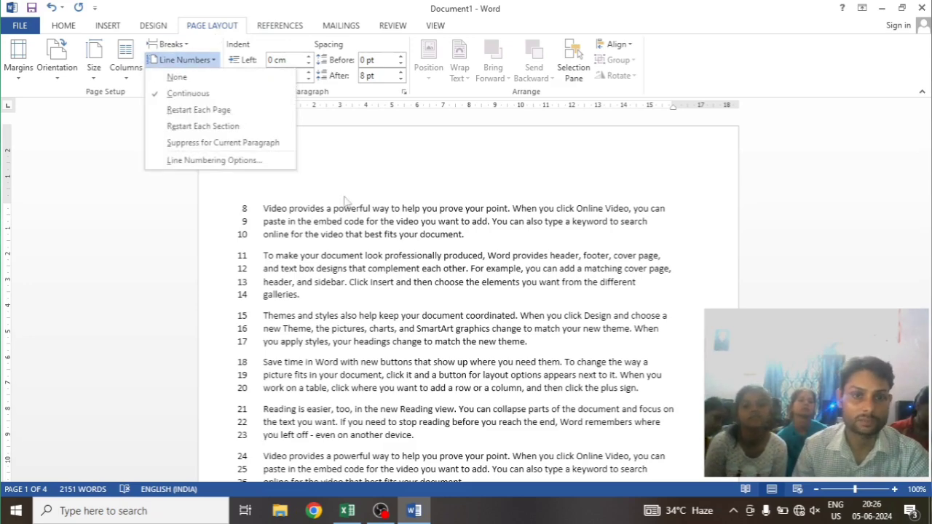
click(213, 160)
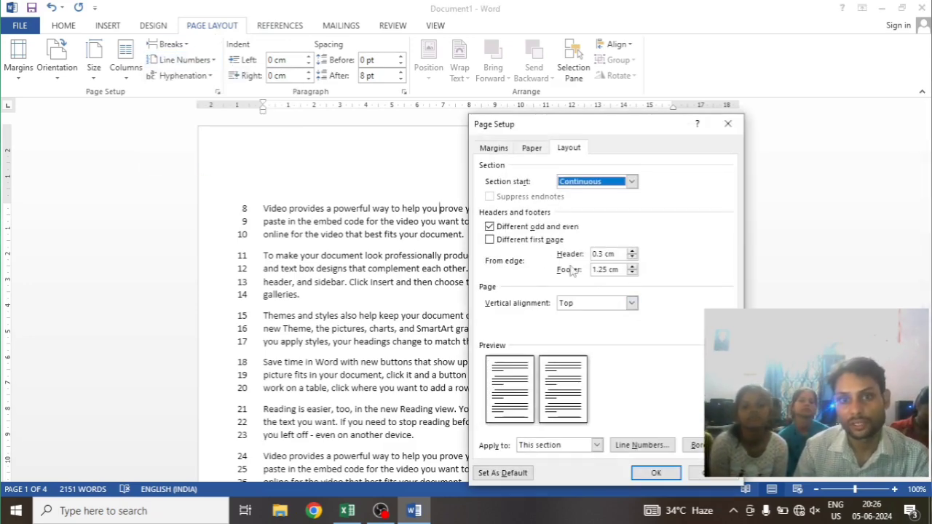
click(631, 181)
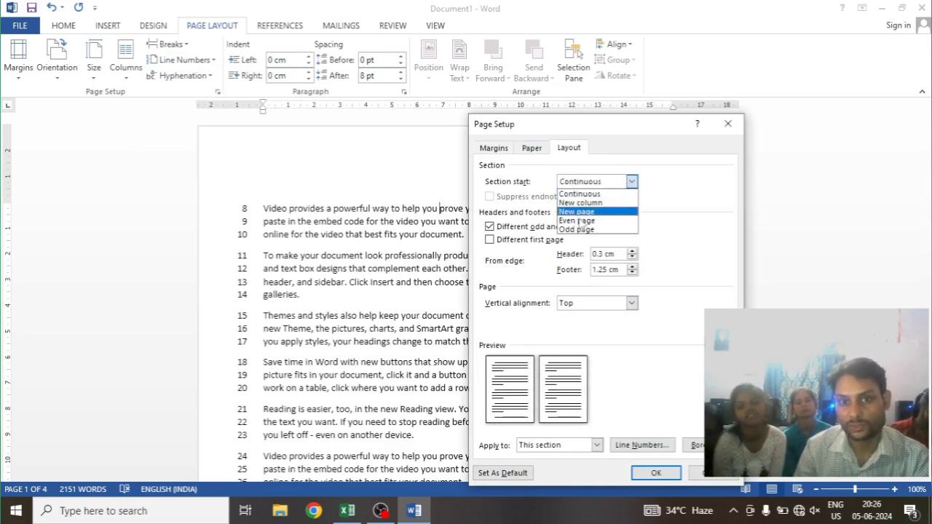
click(632, 182)
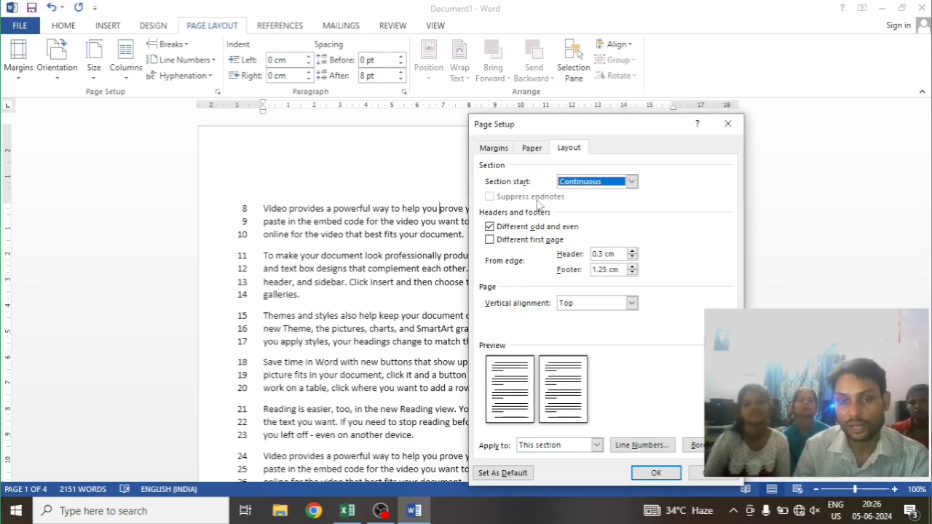
click(726, 124)
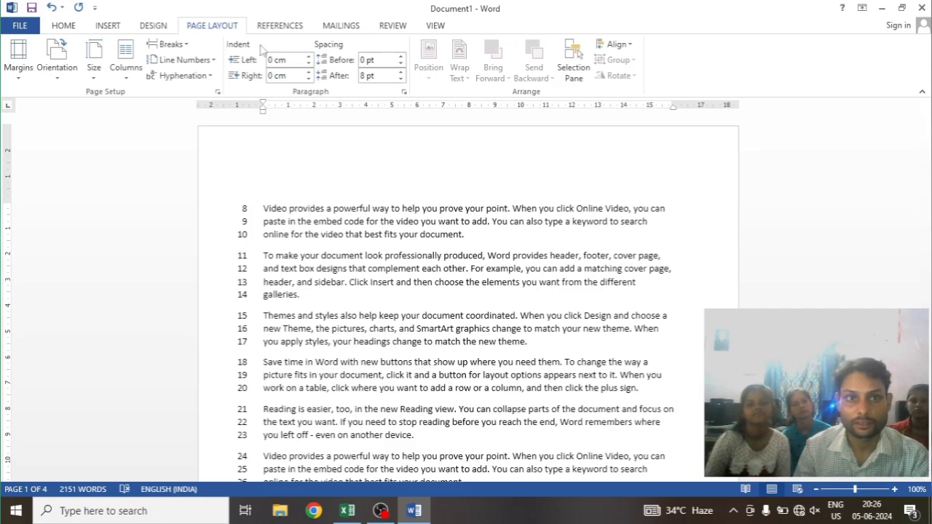
Review the line numbering modes and remove the line numbers from the section
click(277, 26)
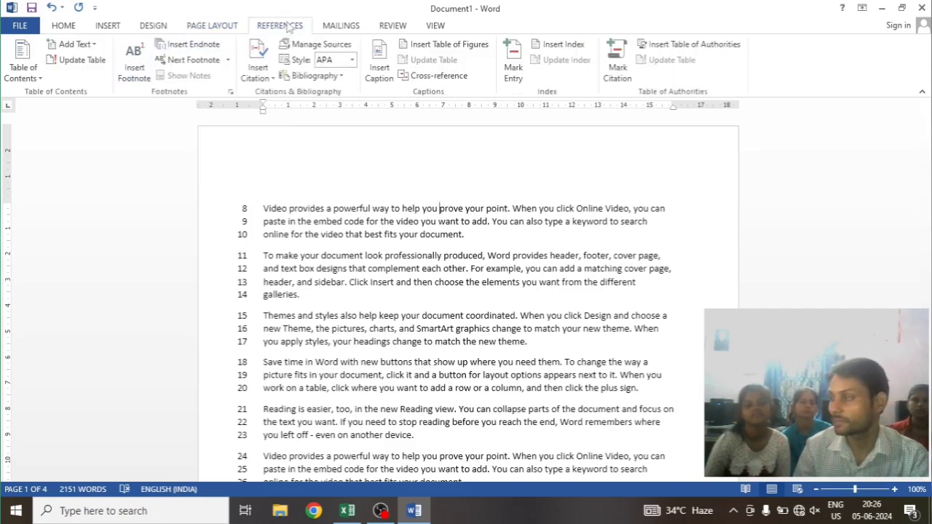
click(211, 28)
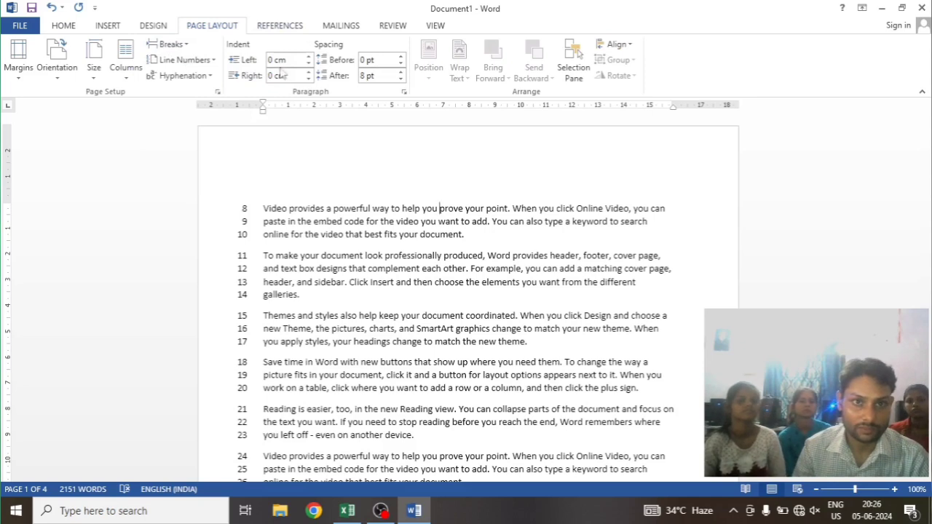
click(213, 60)
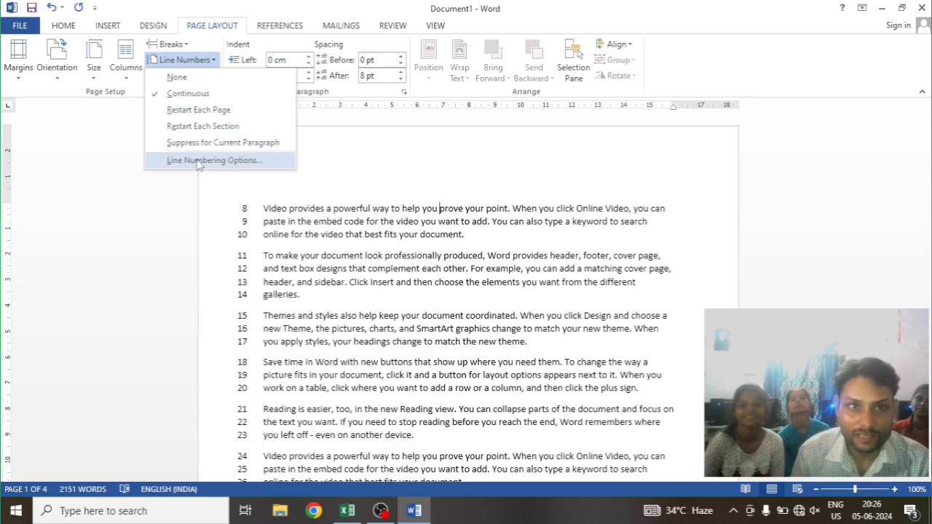
click(199, 61)
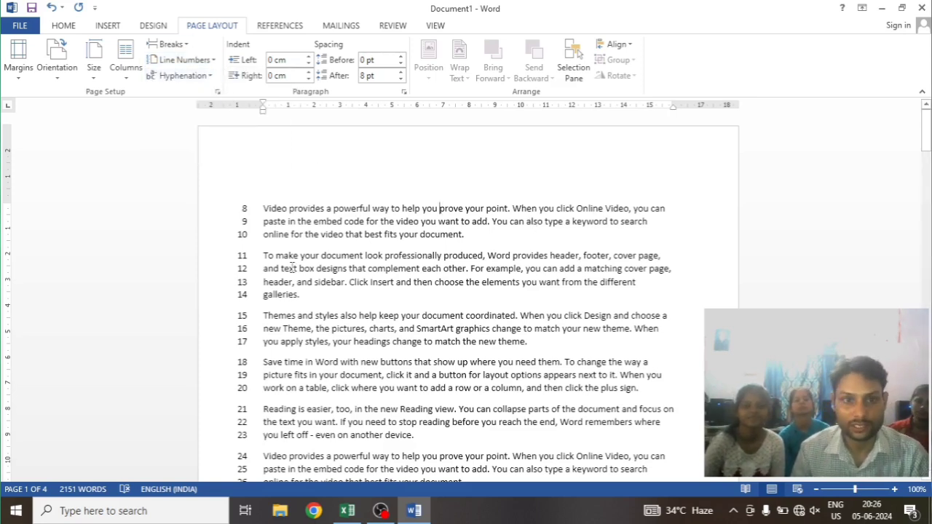
click(213, 61)
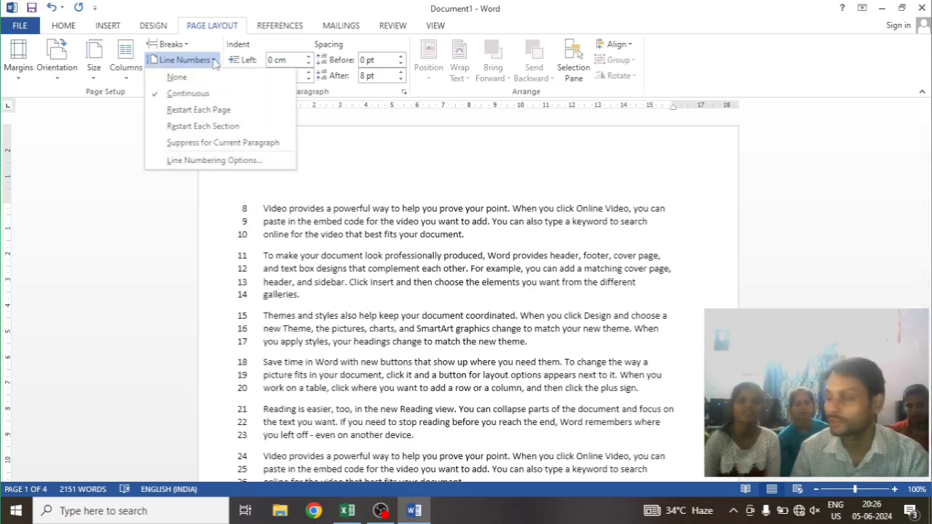
click(216, 76)
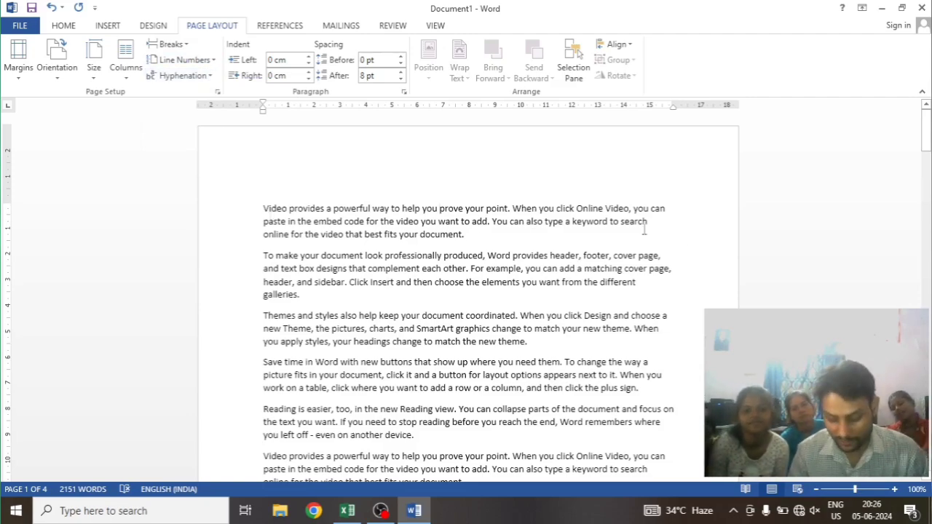
Enlarge the page view to 140% and turn on automatic hyphenation for the document
ctrl+scroll(603, 235, up, 4)
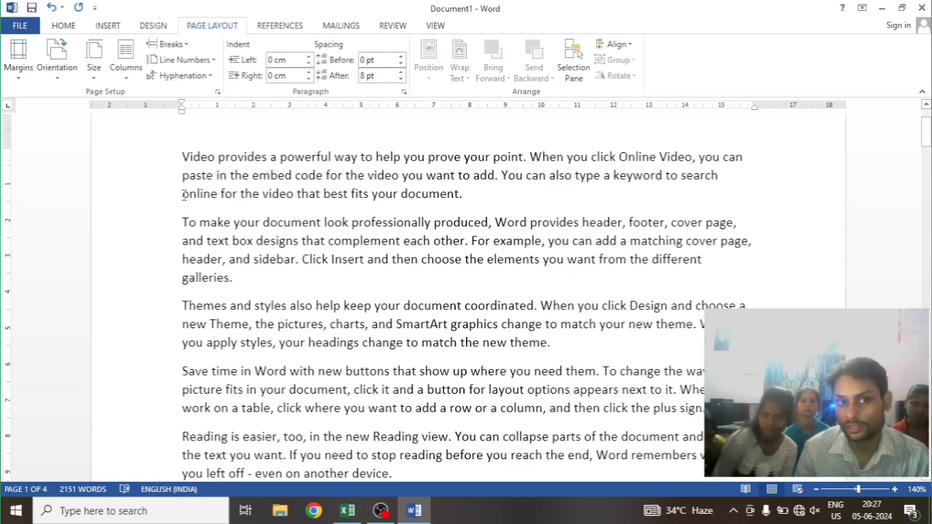
click(161, 157)
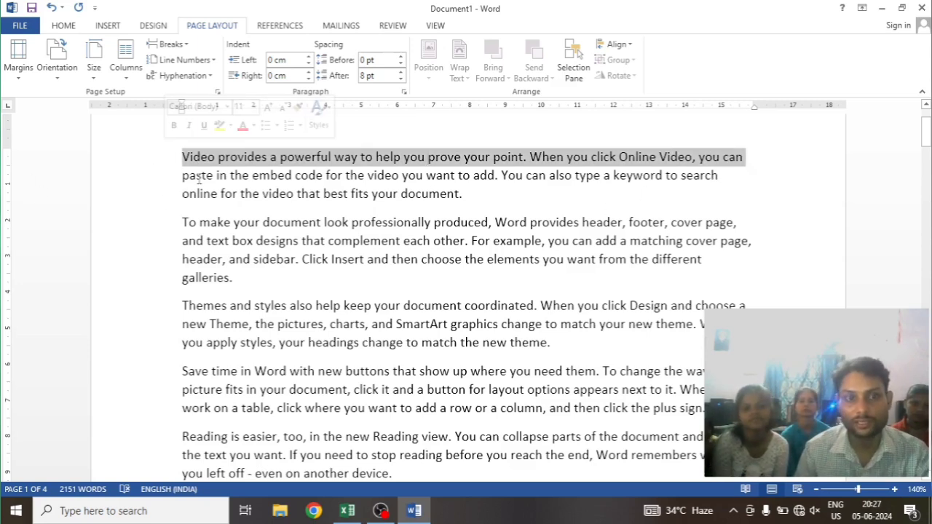
click(184, 161)
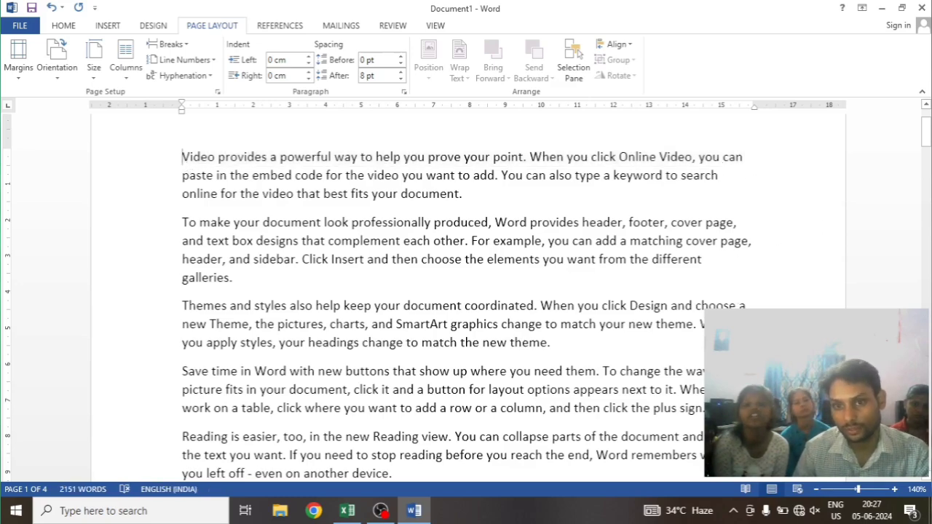
scroll(466, 291, down, 10)
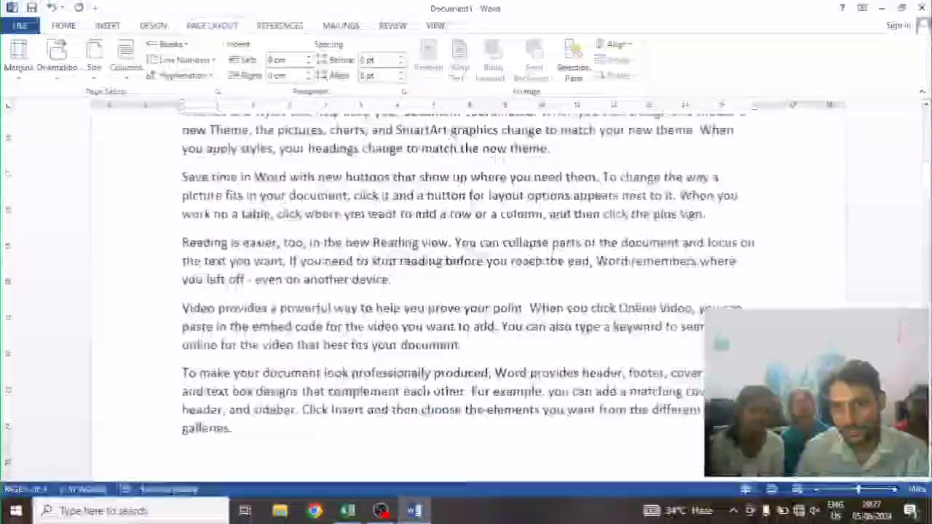
scroll(466, 291, up, 12)
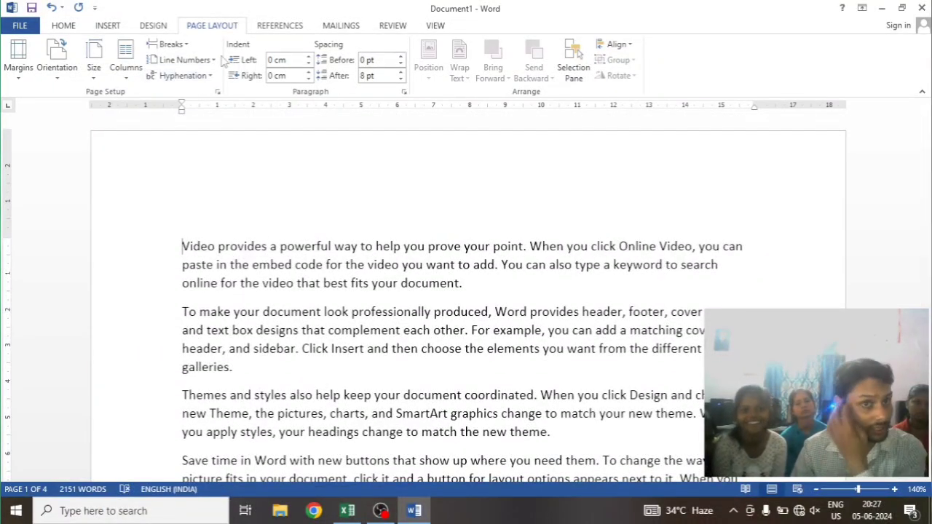
scroll(264, 150, down, 3)
scroll(214, 139, up, 1)
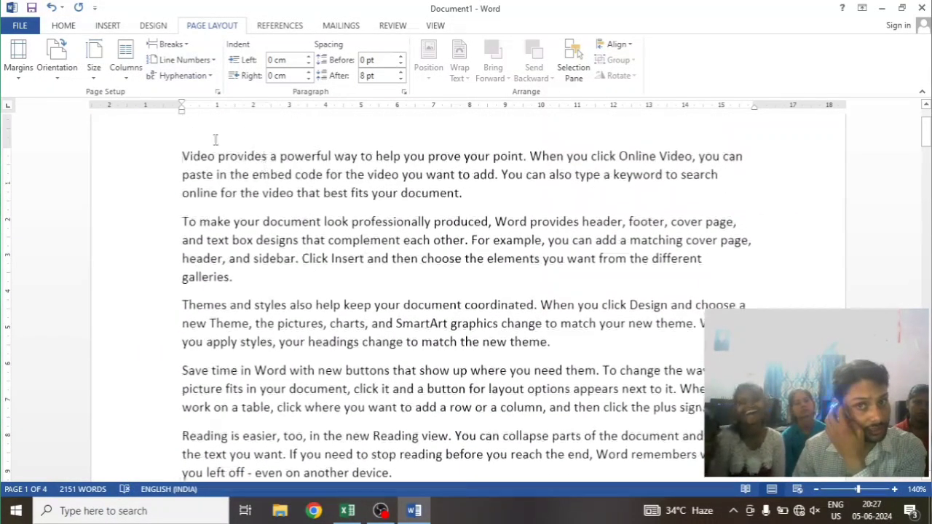
click(184, 77)
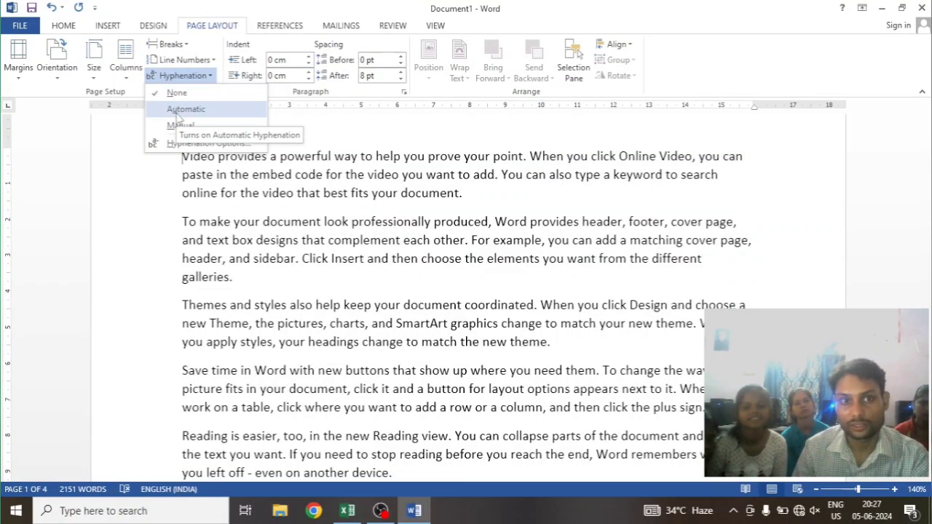
click(177, 113)
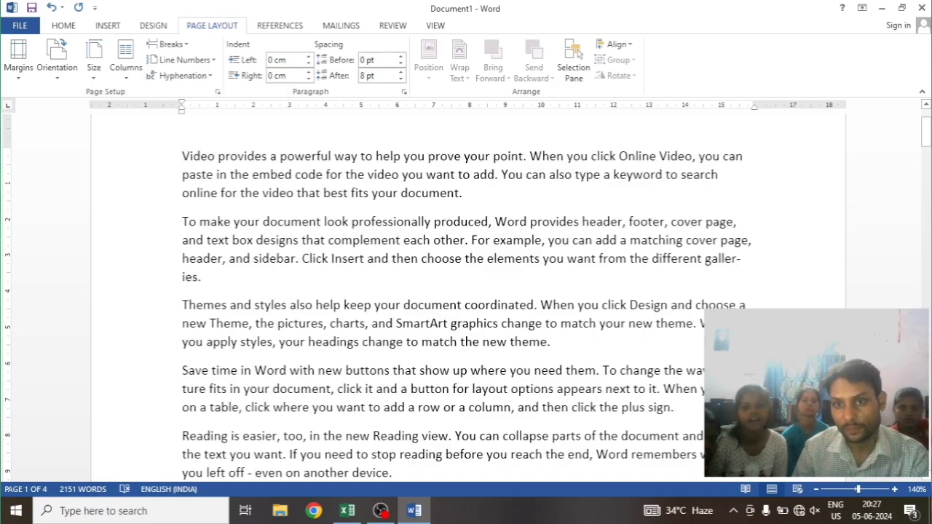
Run manual hyphenation, accepting the suggested break in "galleries", declining the one in "picture", and stopping at the following suggestion
scroll(733, 285, down, 6)
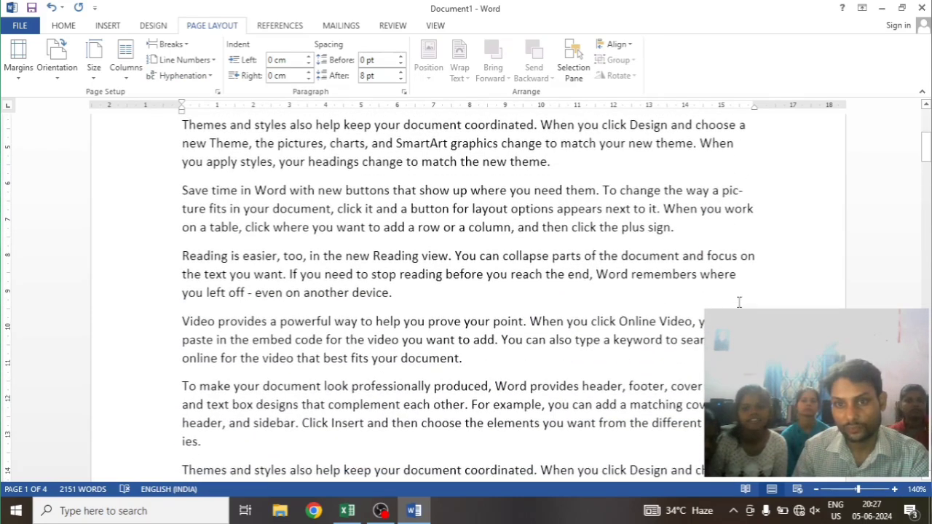
scroll(734, 285, down, 4)
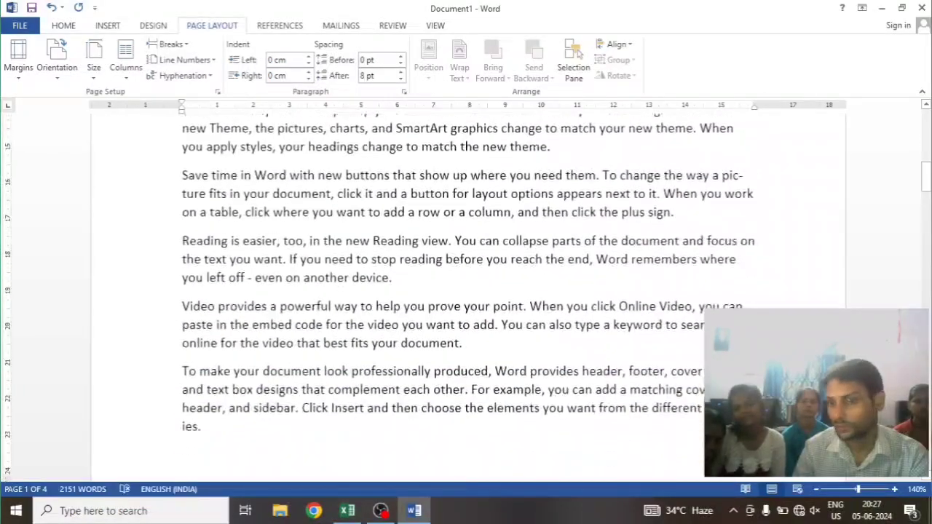
scroll(540, 287, down, 12)
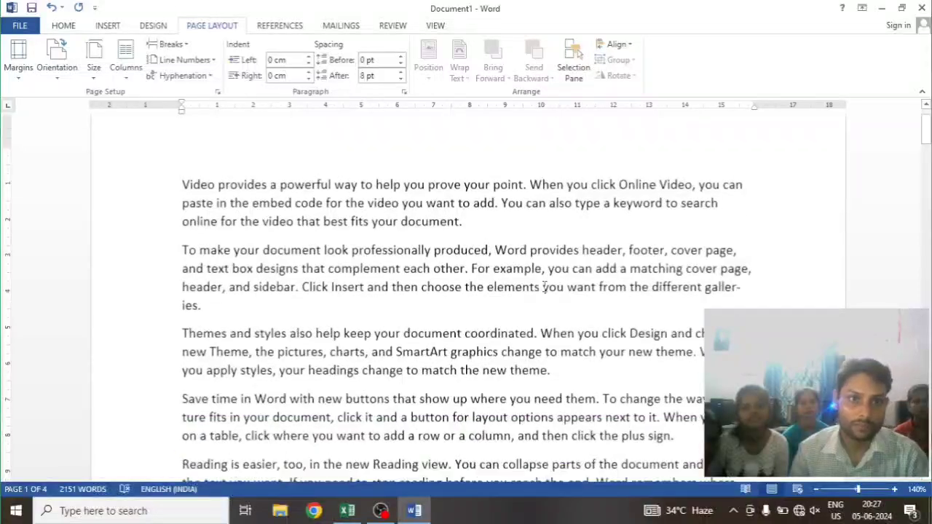
scroll(539, 287, up, 1)
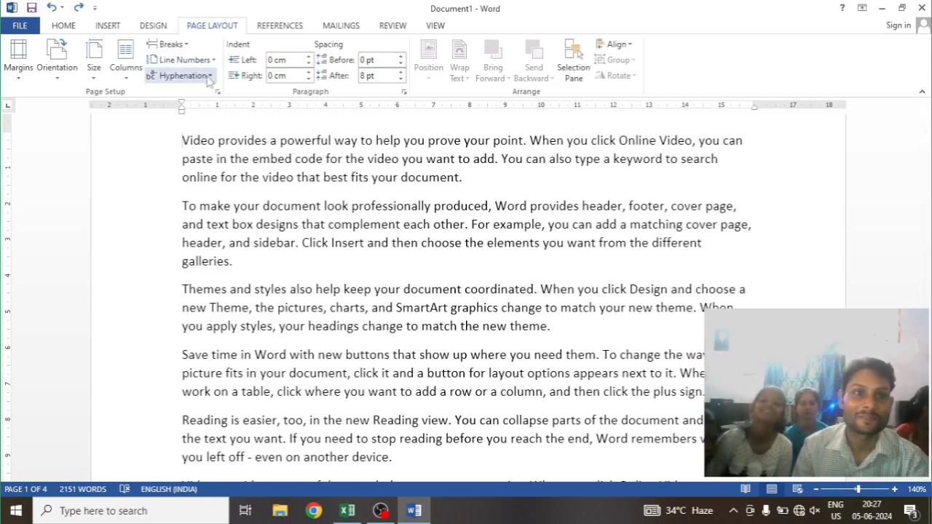
click(180, 76)
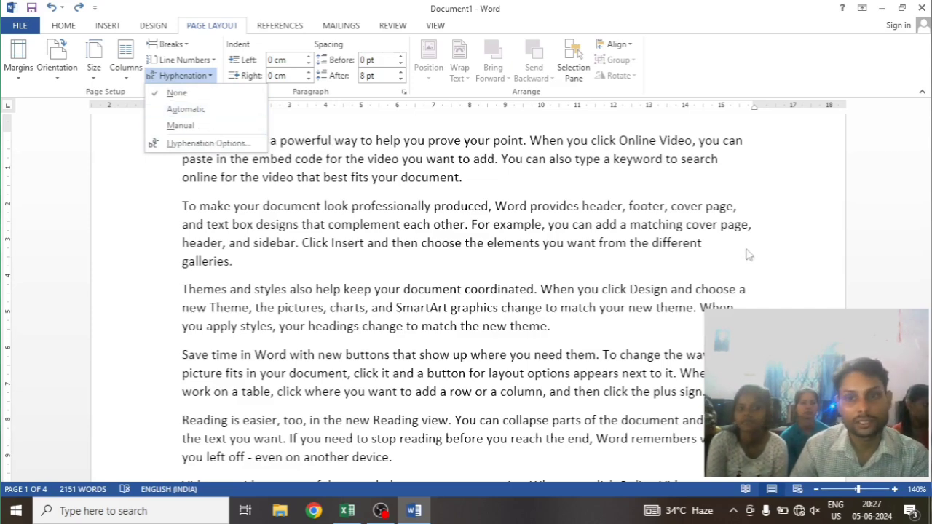
click(180, 125)
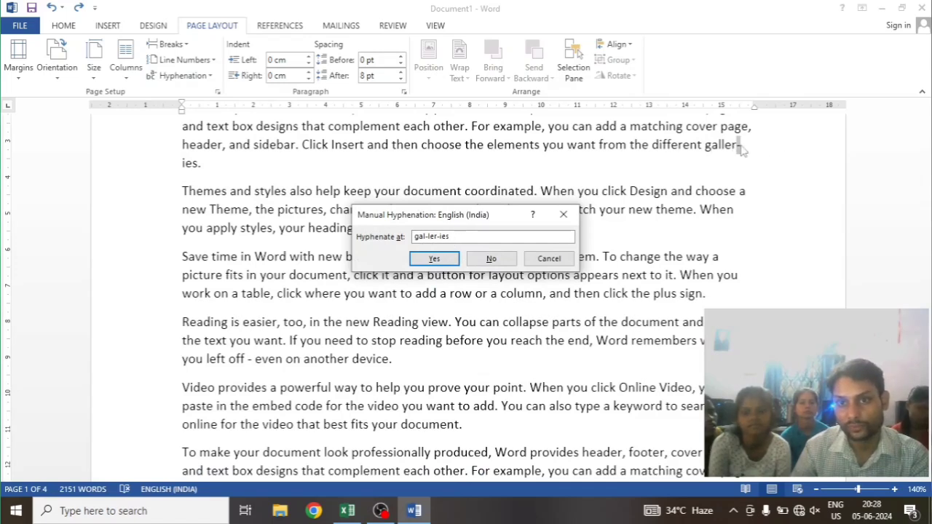
click(434, 258)
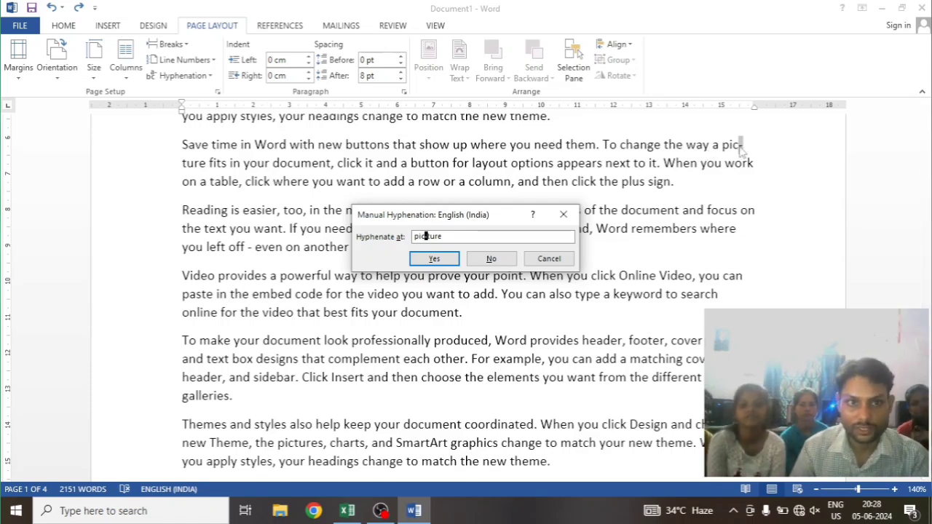
click(491, 259)
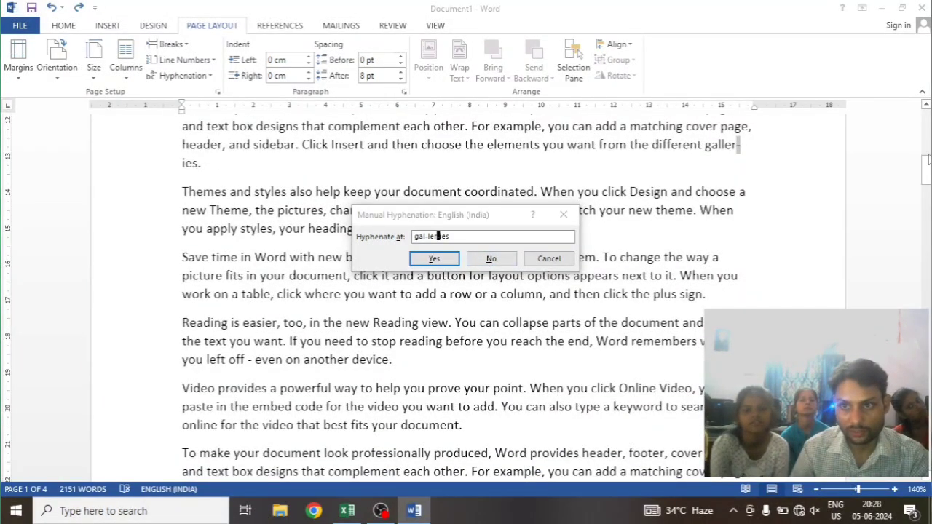
click(562, 214)
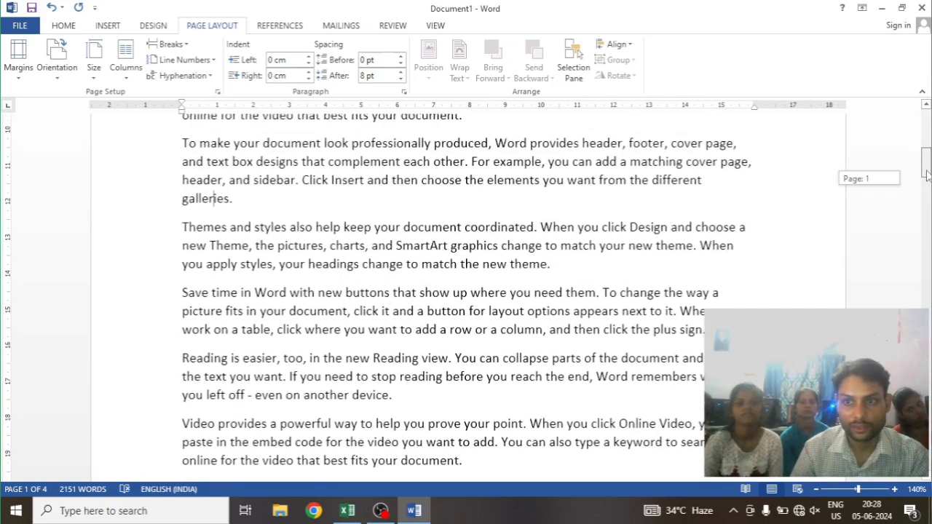
Examine the line endings after the manual hyphenation and review the hyphenation options without changing them
drag(927, 185, 926, 167)
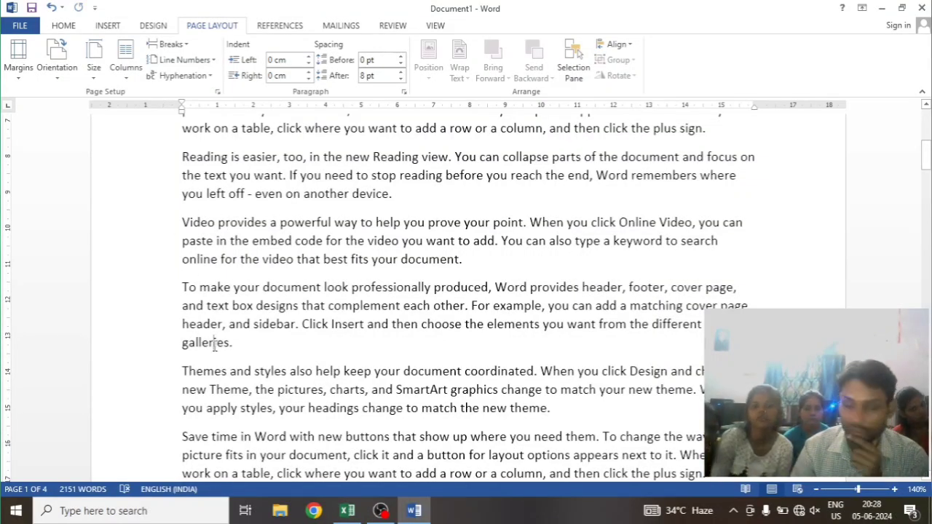
scroll(219, 348, down, 2)
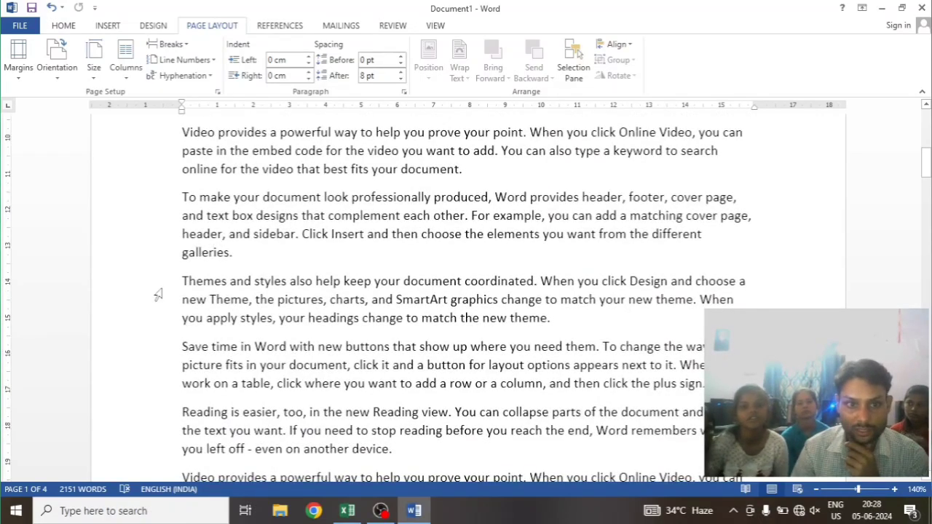
scroll(363, 315, down, 2)
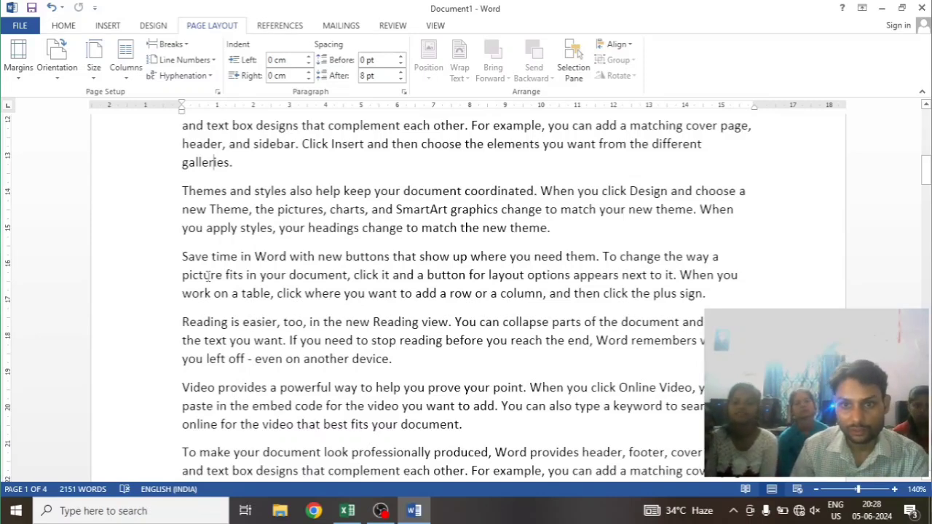
scroll(473, 332, up, 6)
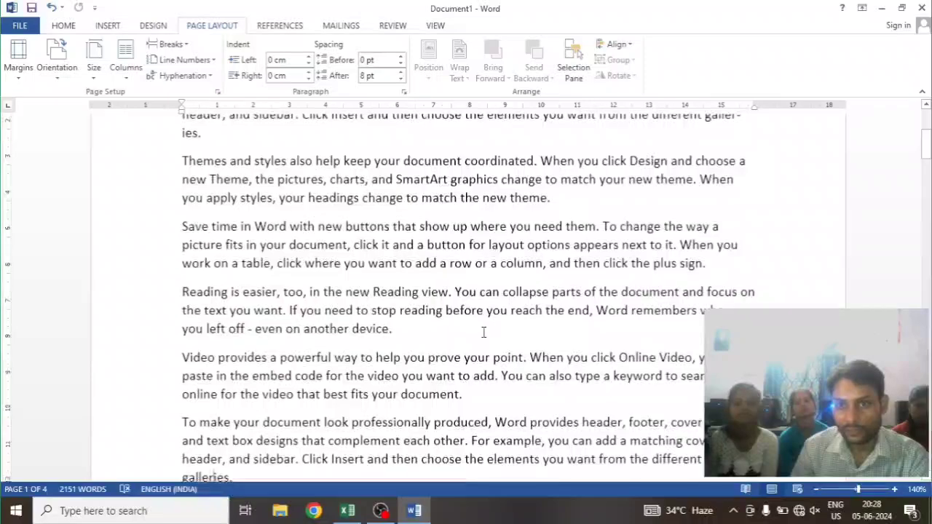
scroll(483, 332, up, 3)
scroll(674, 316, down, 2)
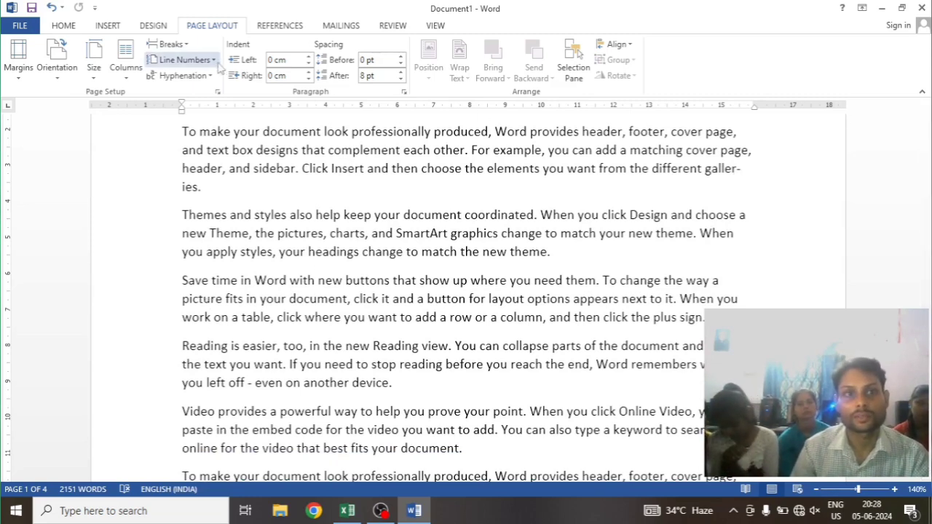
click(186, 76)
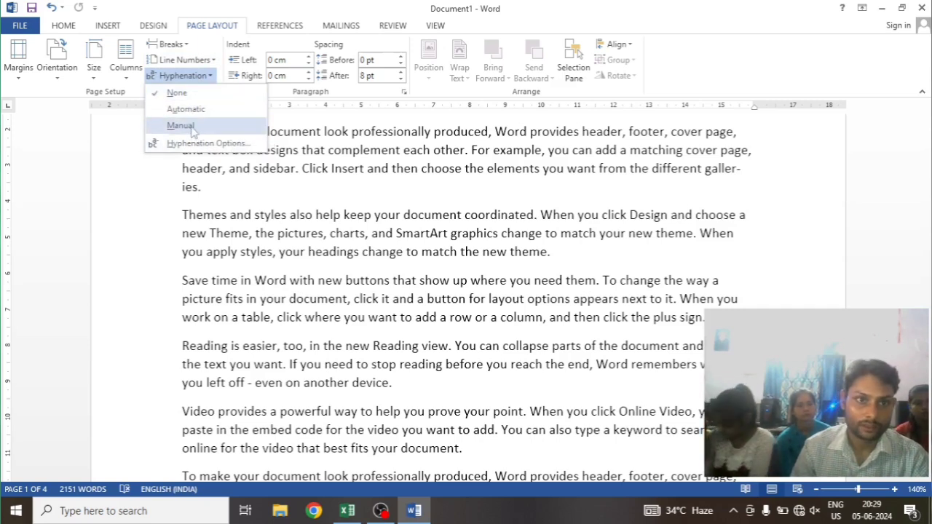
click(196, 144)
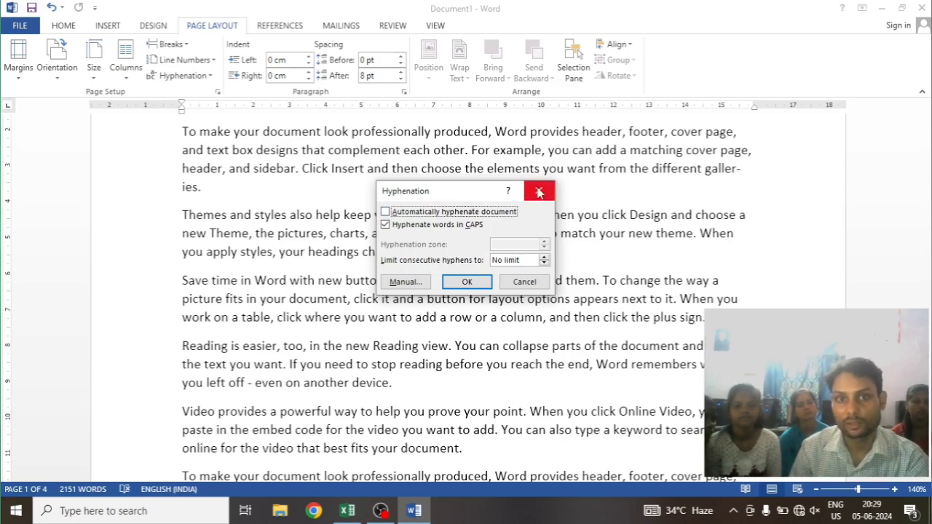
click(539, 191)
scroll(243, 201, up, 7)
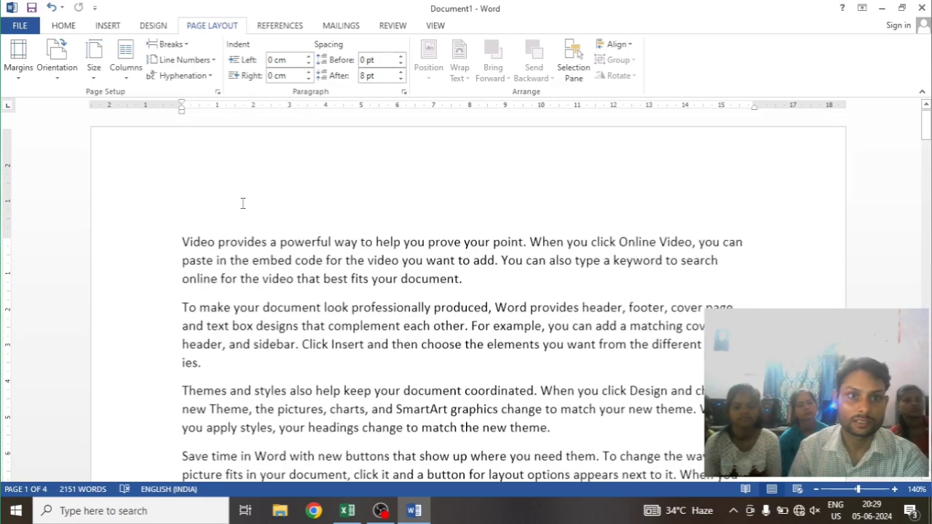
Set the document's hyphenation to None and undo the manual hyphenation of "galleries"
click(183, 76)
click(166, 94)
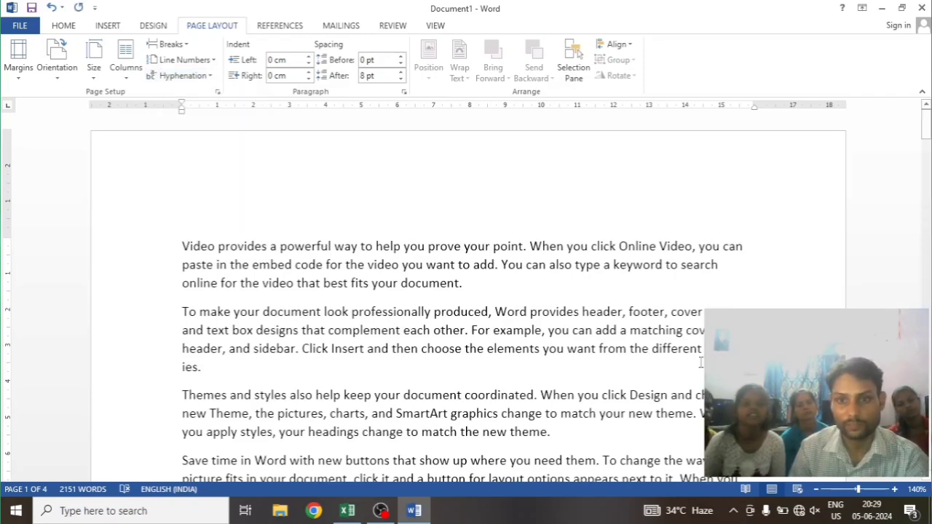
scroll(664, 403, down, 5)
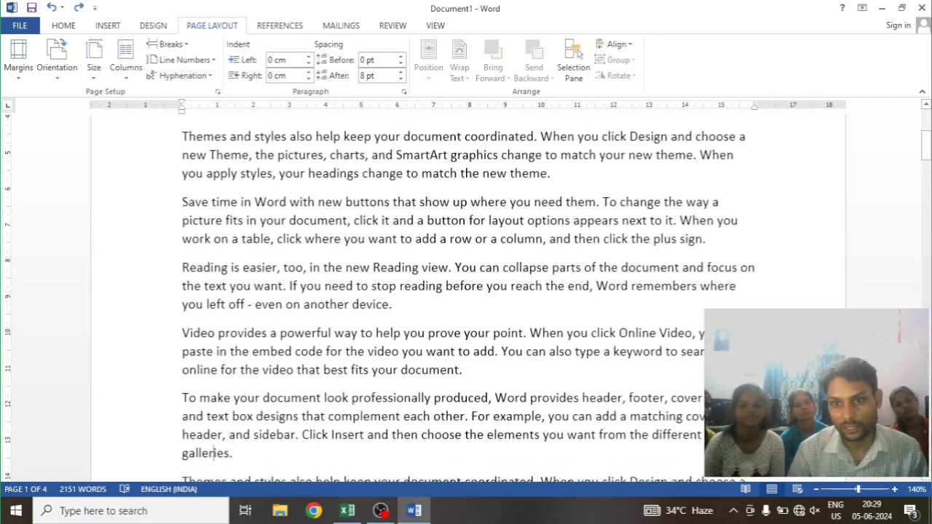
scroll(663, 403, up, 4)
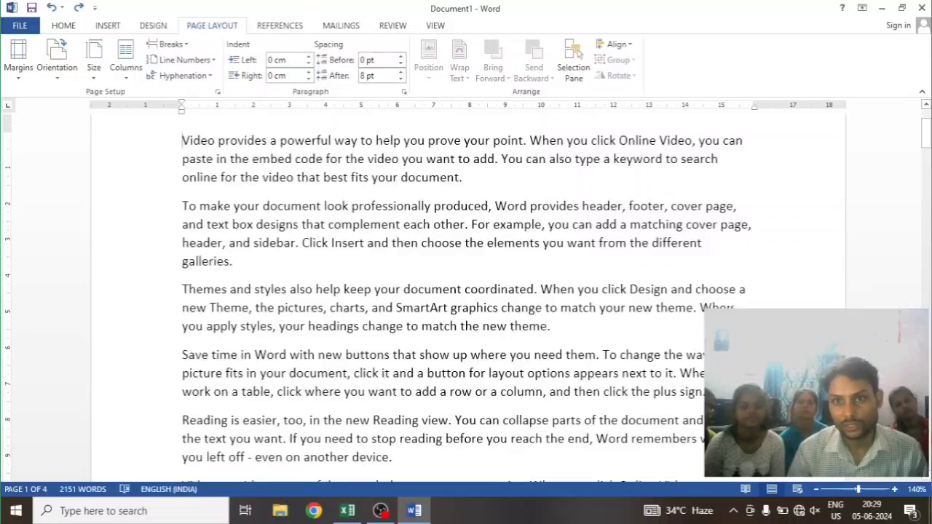
scroll(254, 231, up, 2)
scroll(253, 230, down, 4)
scroll(254, 231, up, 1)
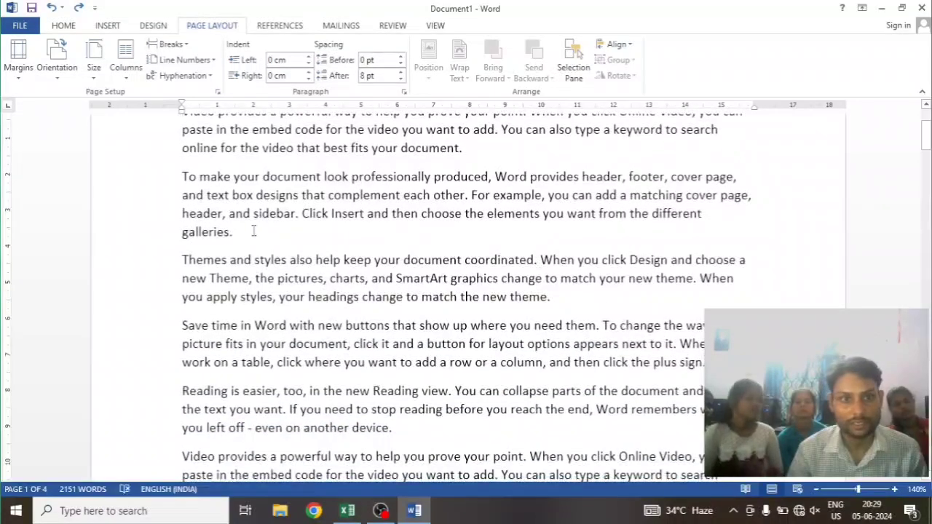
scroll(243, 219, up, 3)
scroll(243, 219, down, 2)
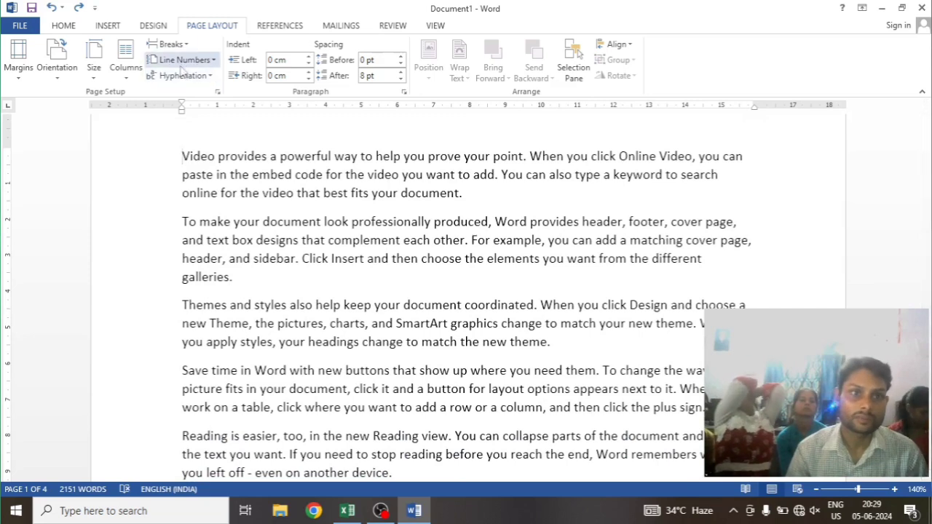
Enable automatic hyphenation of the document through the hyphenation options, keeping words in CAPS included and no limit on consecutive hyphens
click(211, 61)
click(181, 76)
click(182, 76)
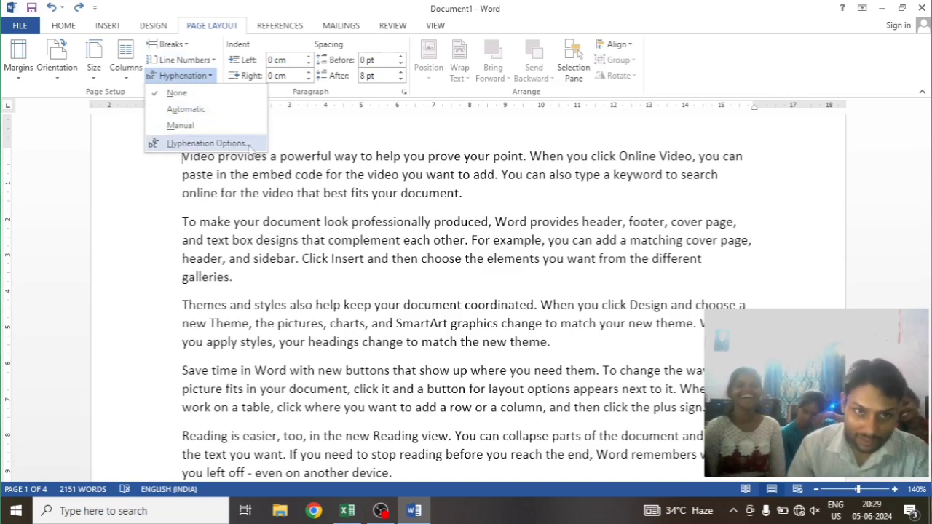
click(199, 144)
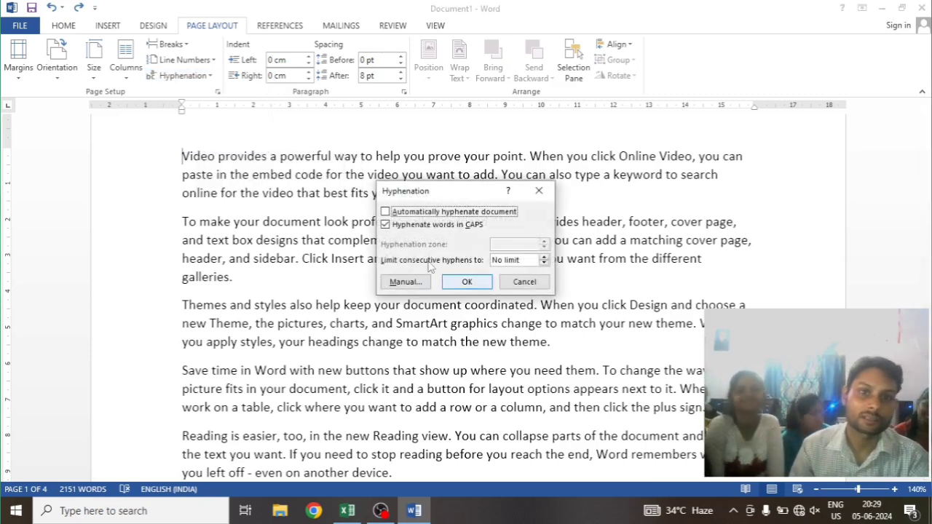
click(478, 283)
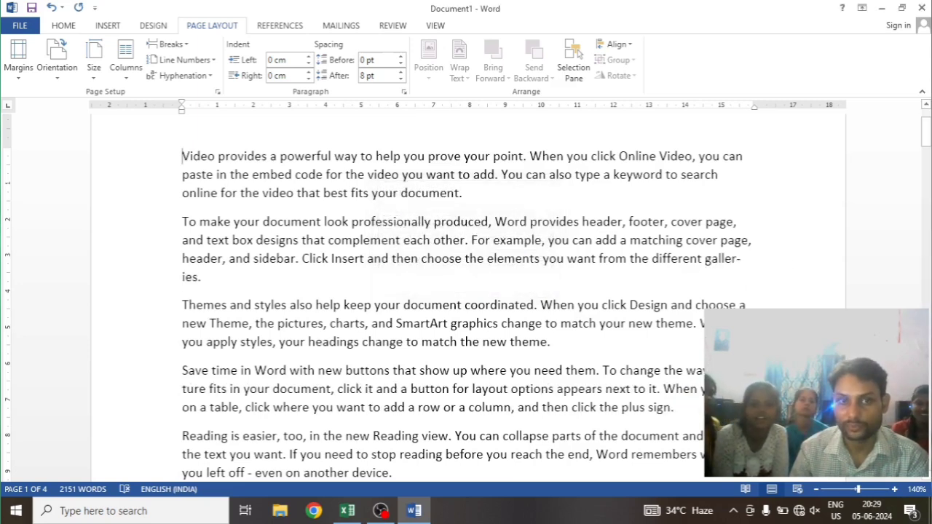
Set hyphenation to None and turn off hyphenating words in CAPS in the hyphenation options
click(179, 75)
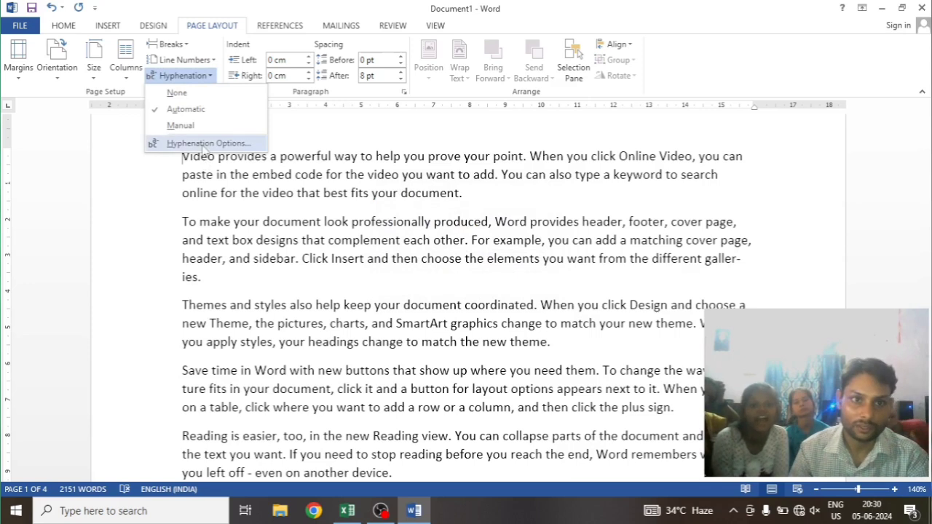
click(177, 93)
click(208, 76)
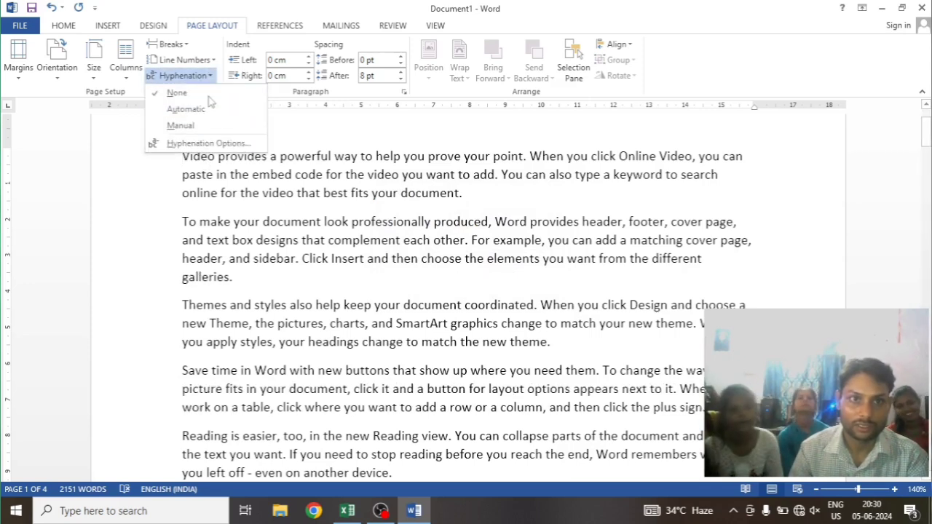
click(193, 143)
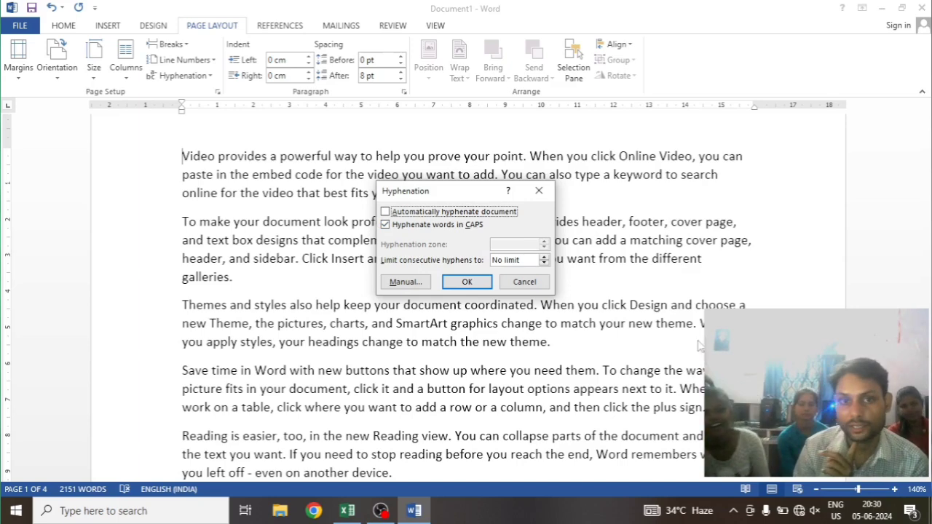
click(386, 225)
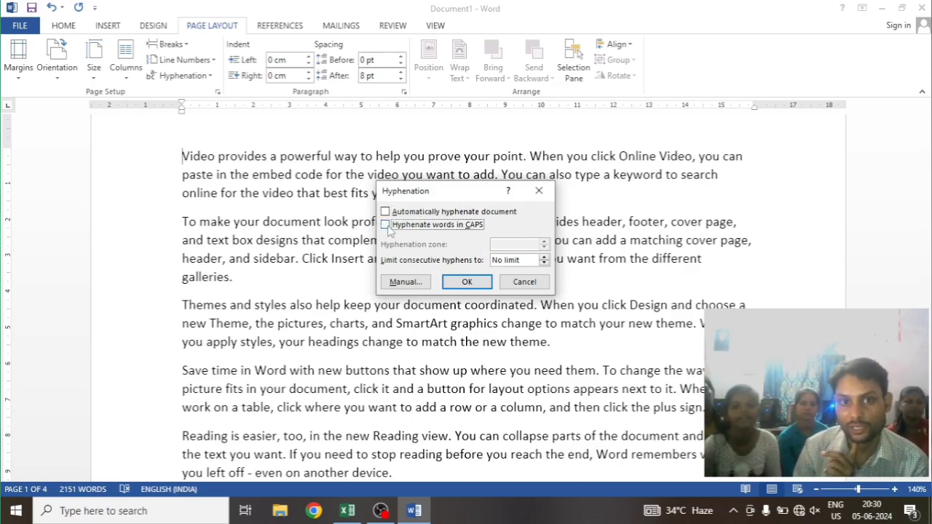
click(467, 281)
Select all the paragraphs on the first page and change their text to UPPERCASE
scroll(270, 265, up, 2)
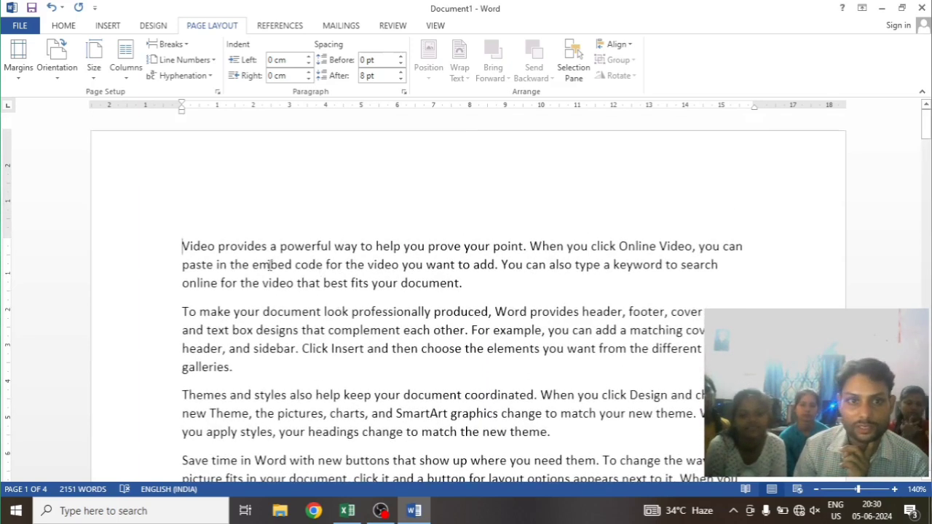
drag(198, 241, 439, 329)
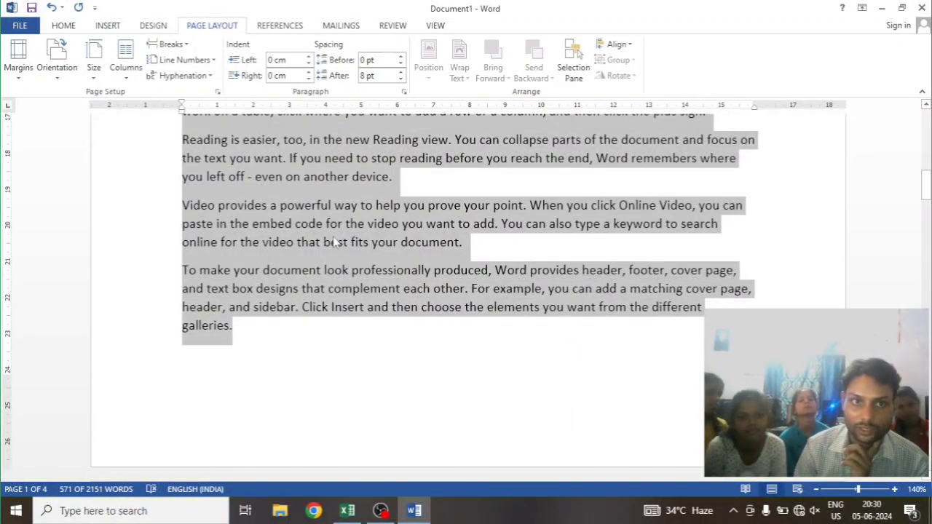
click(69, 30)
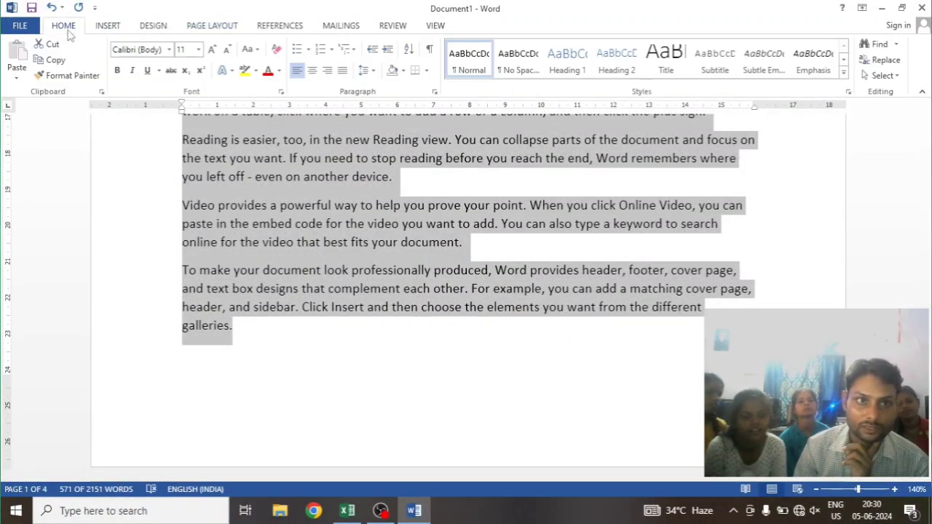
click(248, 50)
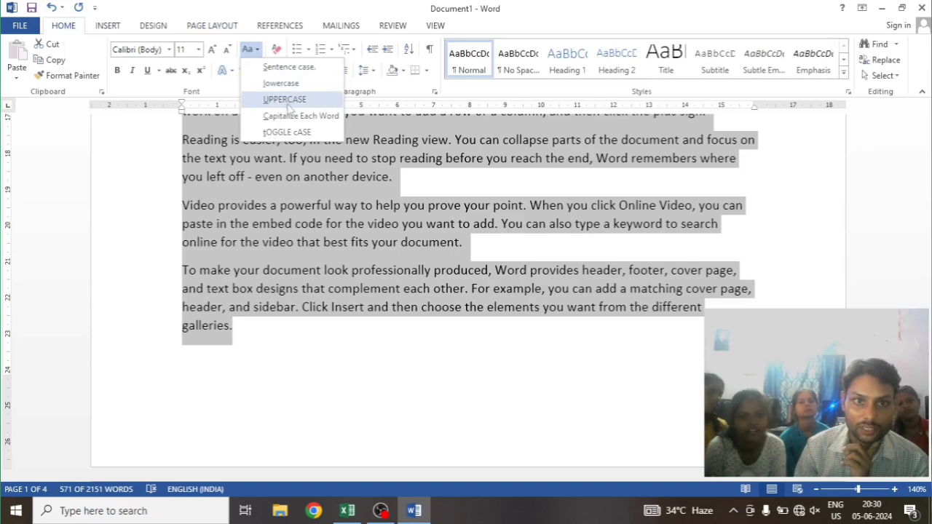
click(292, 99)
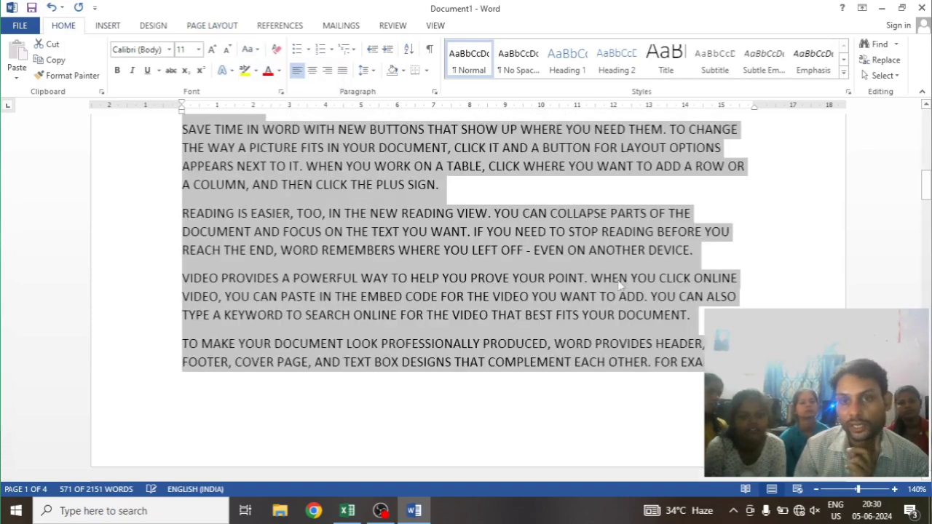
scroll(623, 286, up, 5)
scroll(622, 286, up, 8)
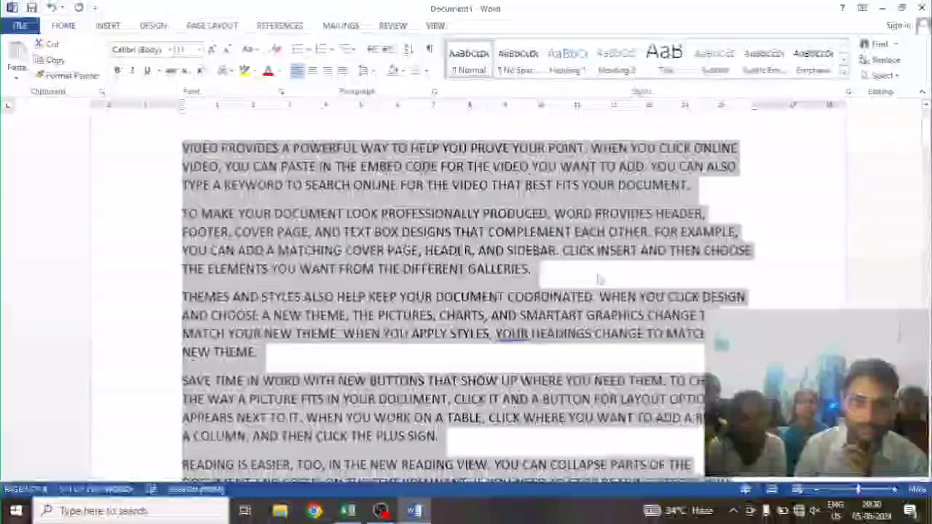
Enable automatic hyphenation of the document in the hyphenation options, leaving hyphenation of words in CAPS off
click(175, 148)
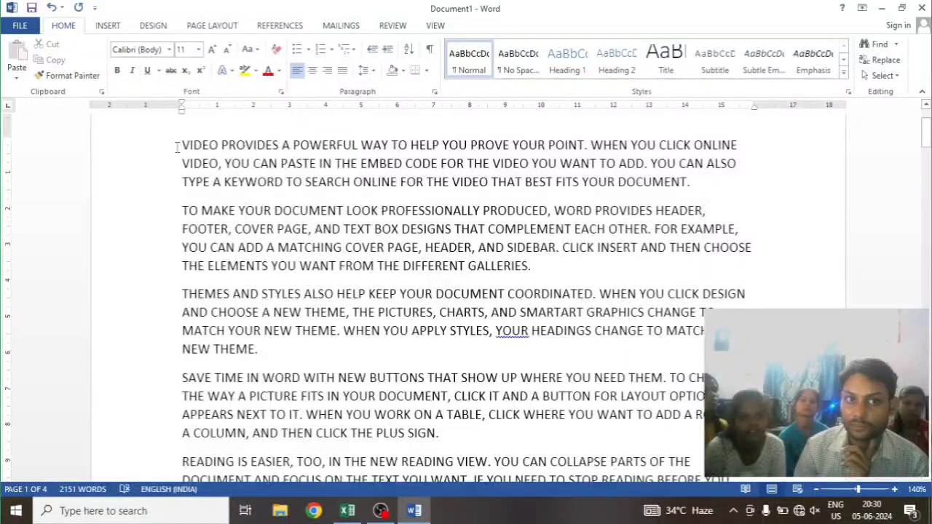
click(211, 27)
click(181, 76)
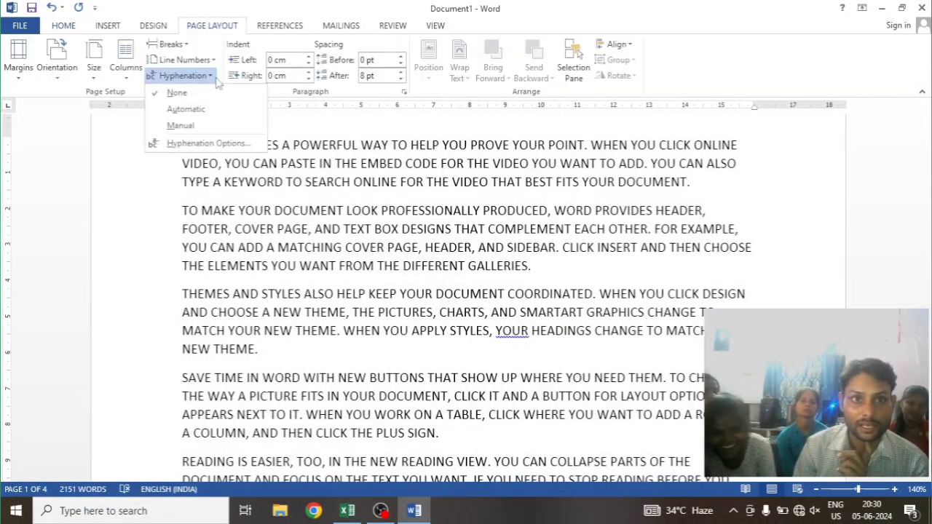
click(195, 144)
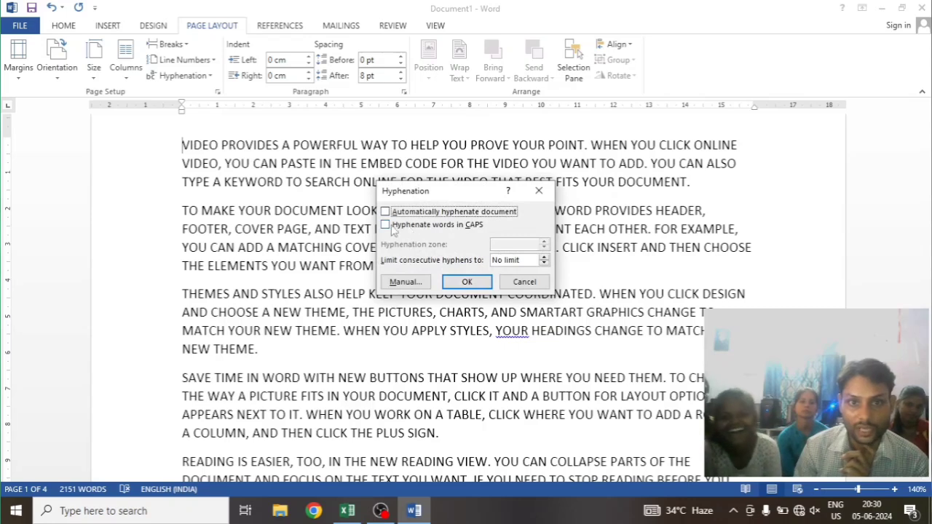
click(385, 212)
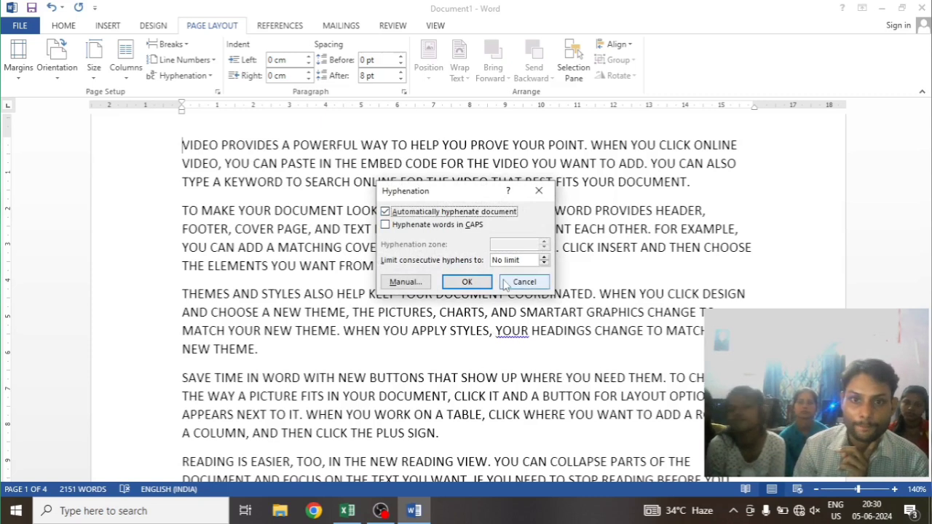
click(467, 283)
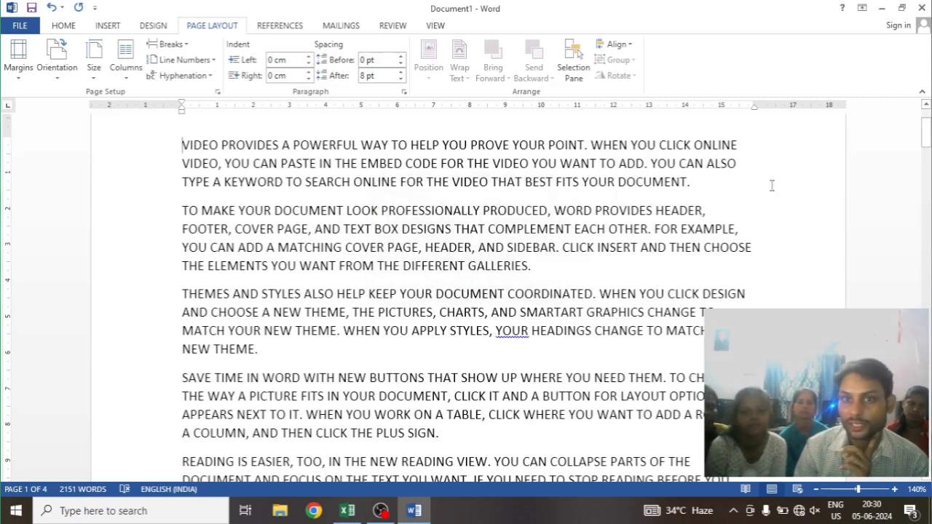
Turn on hyphenation of words in CAPS in the hyphenation options and check the line endings on the first page
click(209, 77)
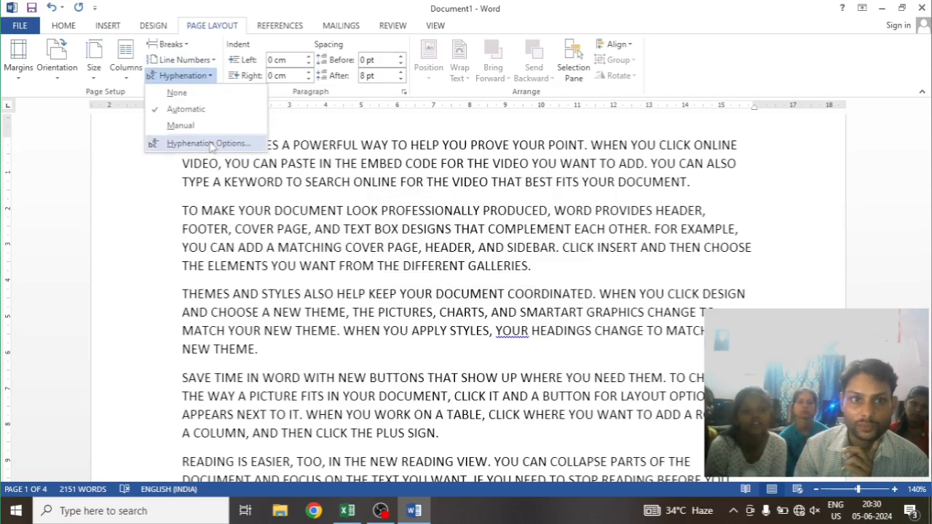
click(210, 143)
click(385, 212)
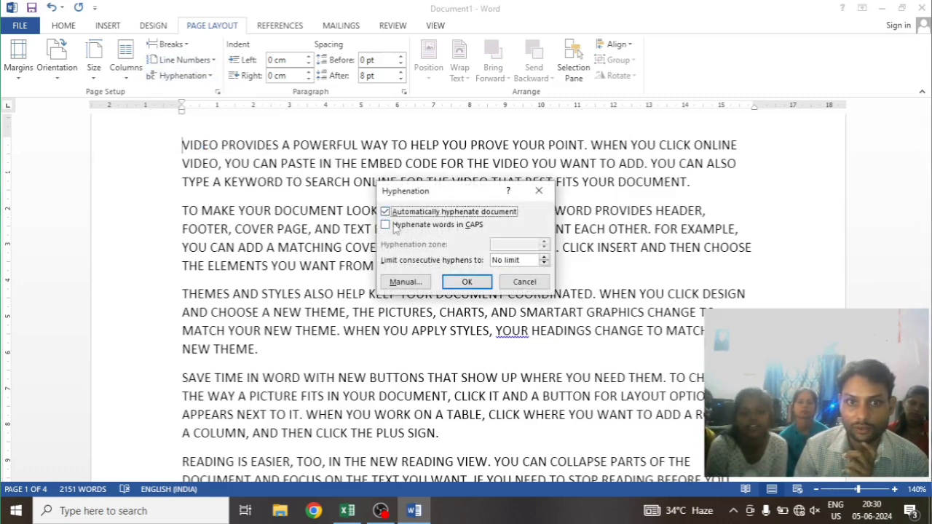
click(385, 226)
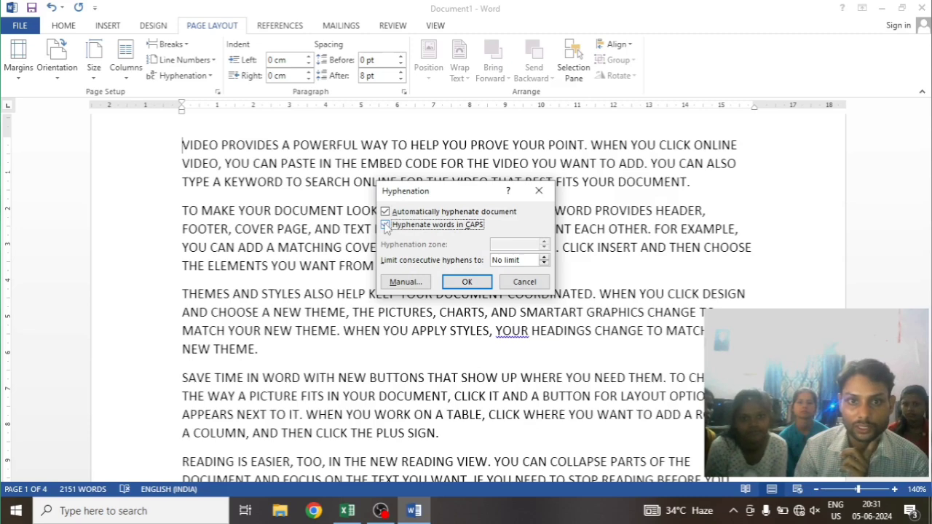
click(466, 283)
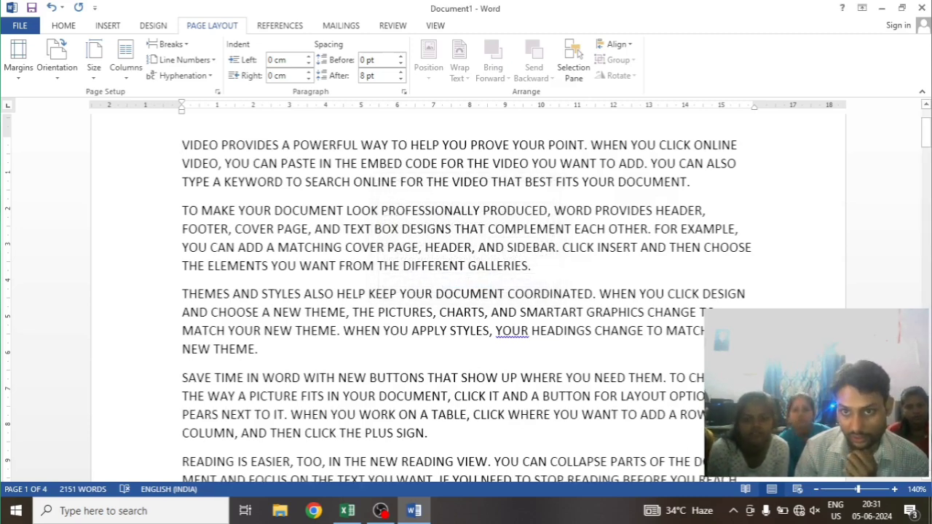
scroll(466, 291, down, 4)
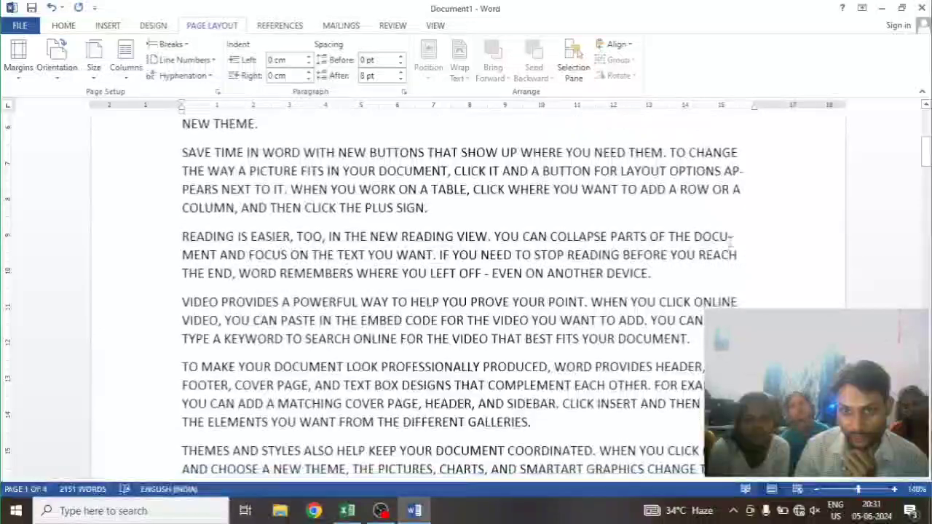
scroll(730, 244, down, 5)
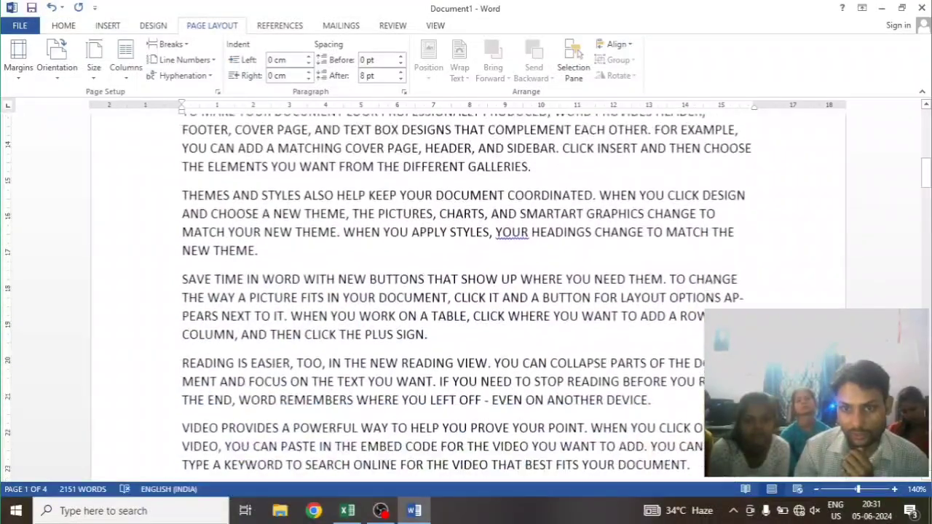
scroll(746, 146, down, 3)
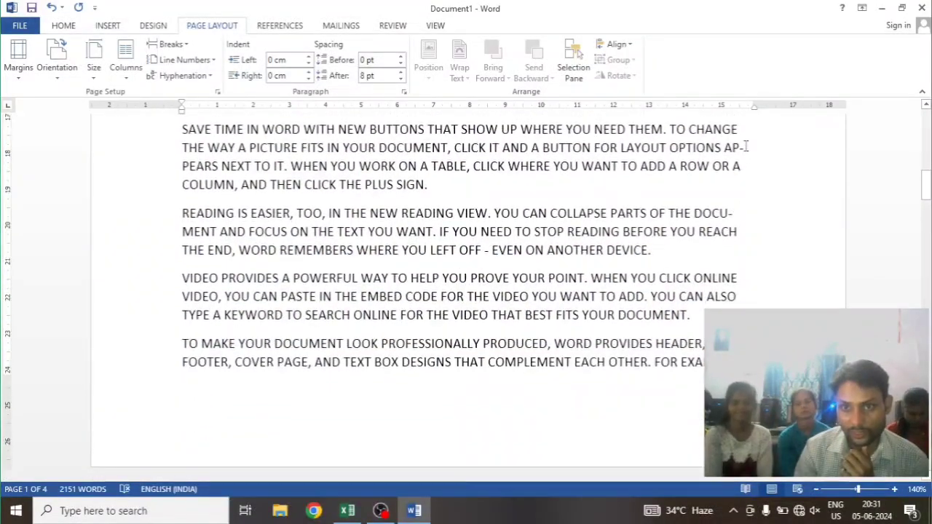
Limit consecutive hyphens to 3 in the hyphenation options
click(178, 80)
click(190, 145)
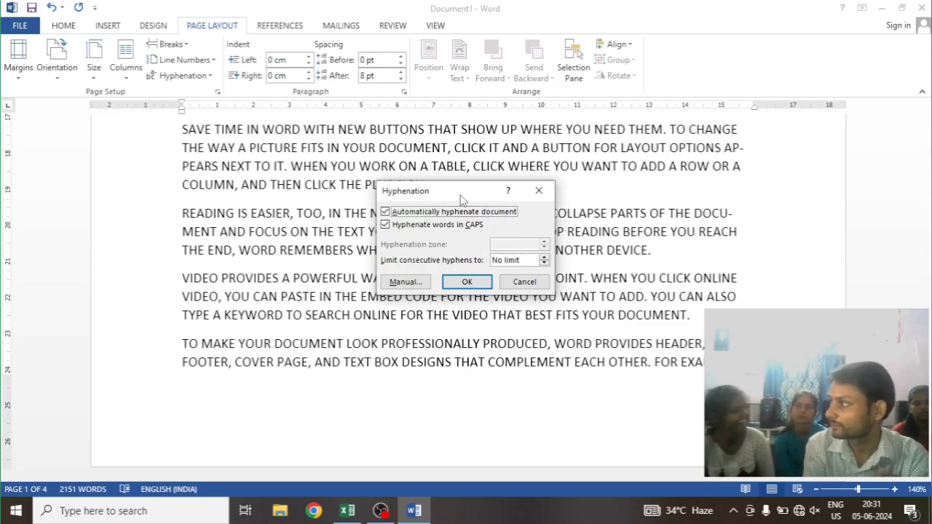
key(XF86AudioMute)
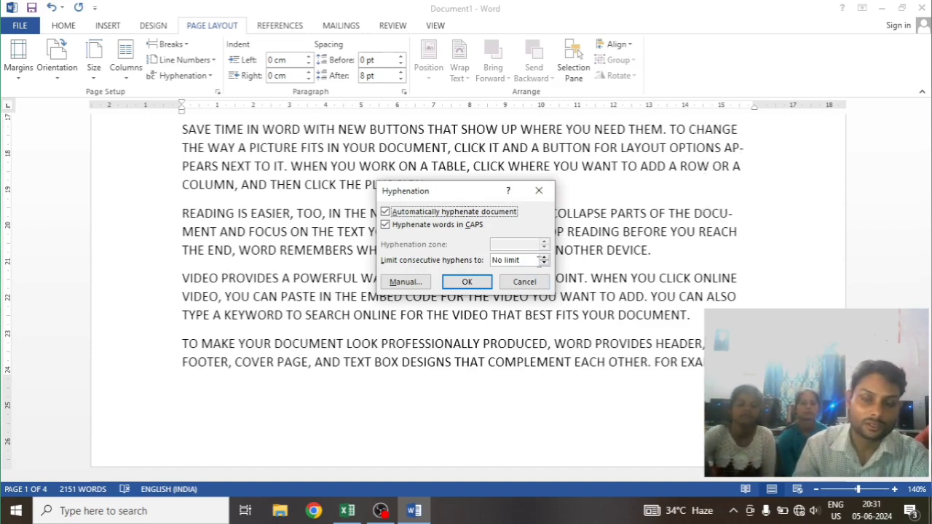
click(544, 257)
click(544, 258)
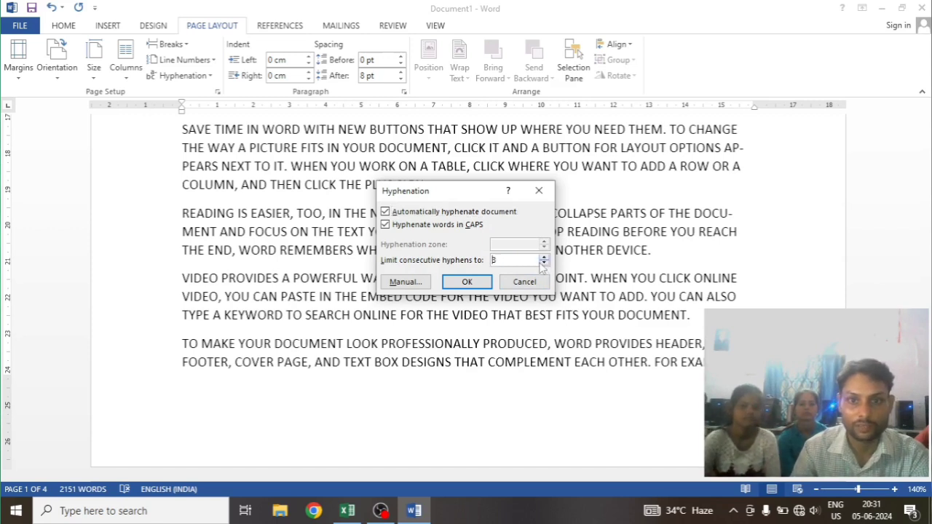
double_click(501, 265)
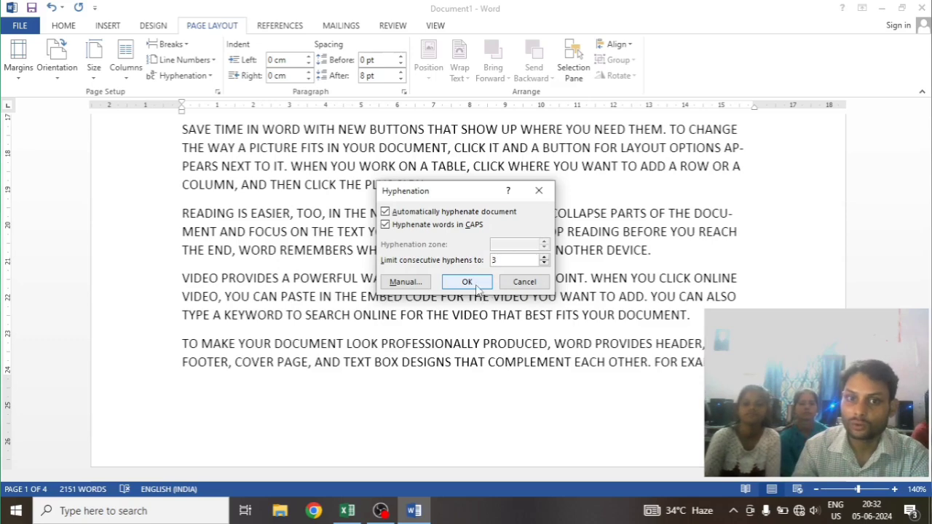
click(479, 284)
Examine the line endings on the first page for the effect of the consecutive hyphen limit
scroll(624, 304, up, 6)
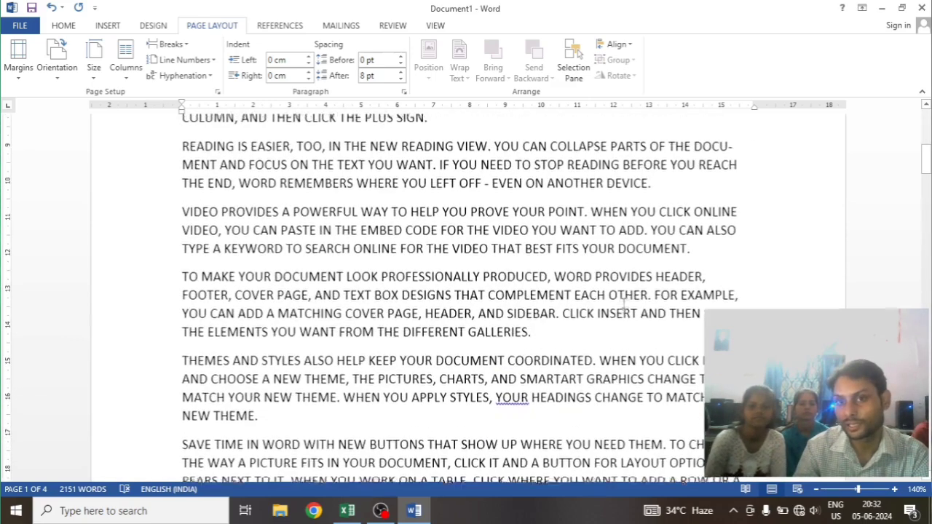
scroll(679, 251, down, 2)
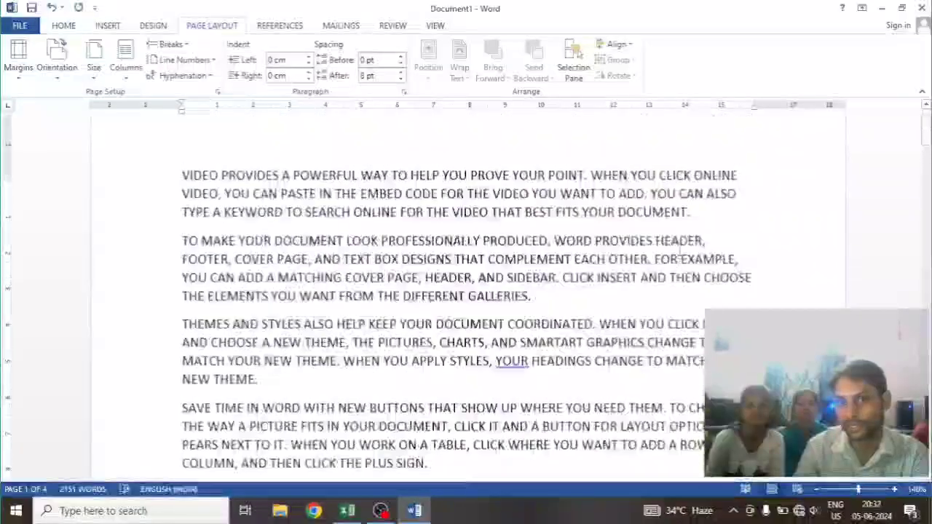
scroll(680, 250, up, 1)
scroll(681, 259, down, 3)
scroll(679, 259, down, 1)
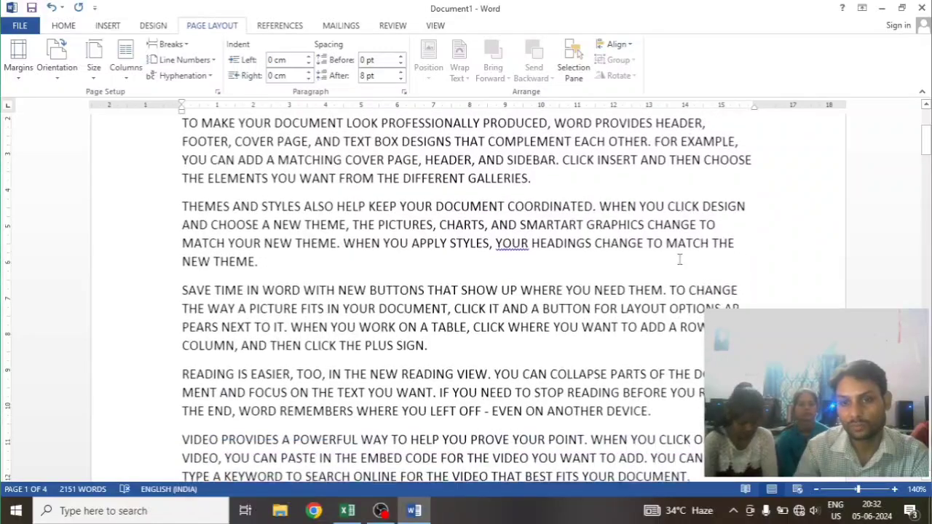
scroll(679, 259, down, 3)
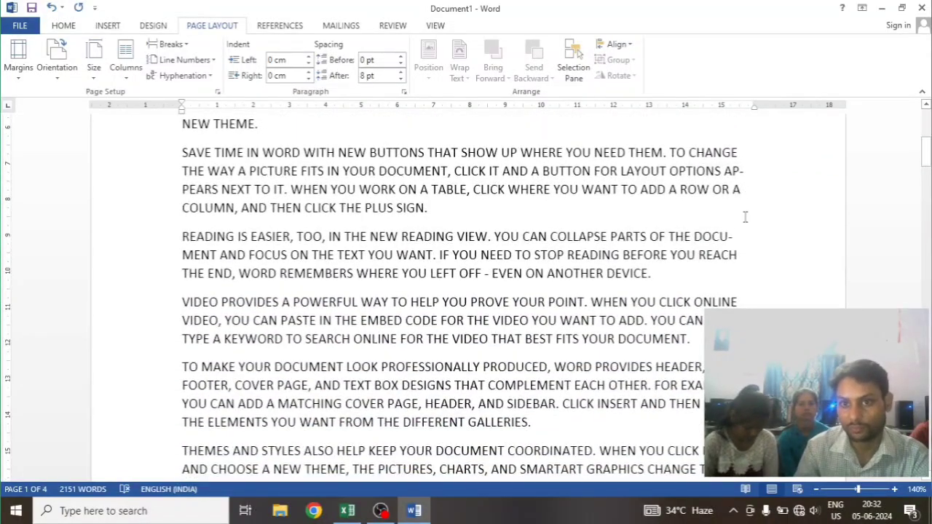
scroll(752, 240, down, 4)
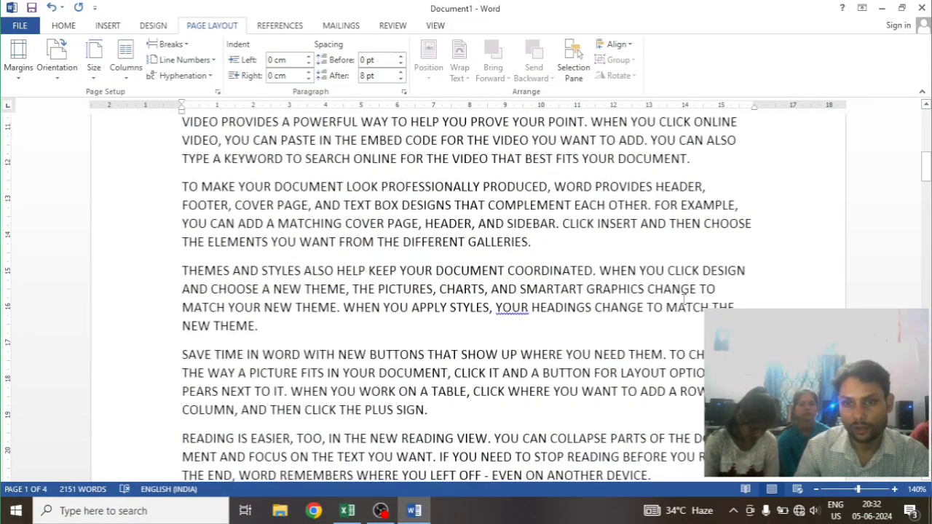
scroll(730, 213, down, 3)
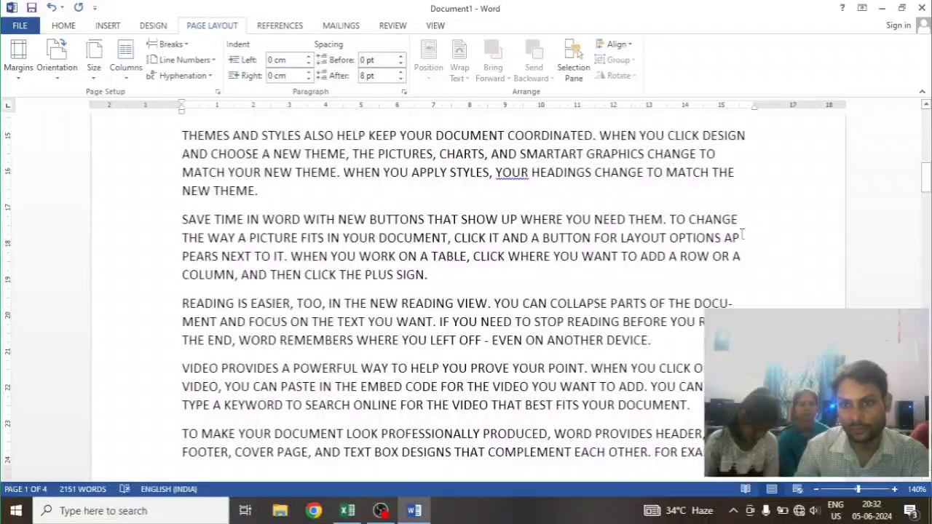
scroll(742, 235, down, 6)
scroll(741, 235, up, 8)
scroll(742, 234, down, 2)
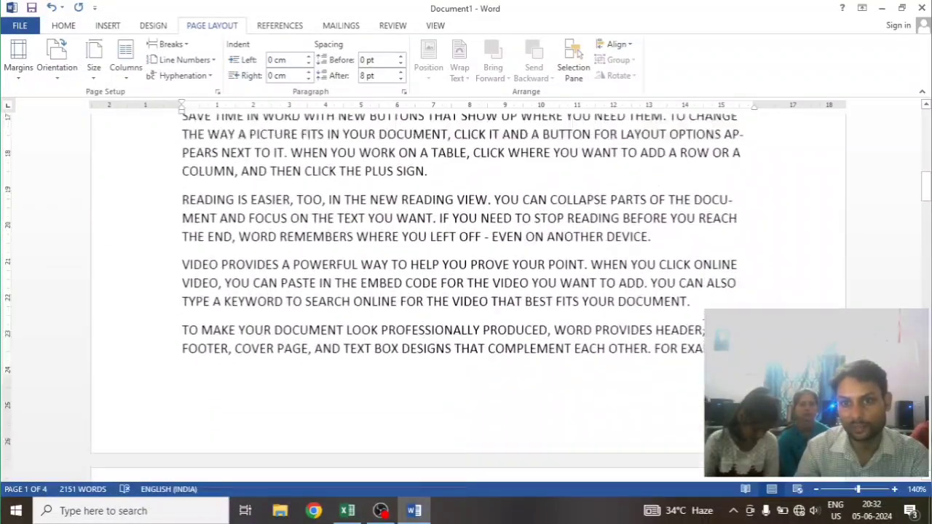
scroll(742, 260, up, 10)
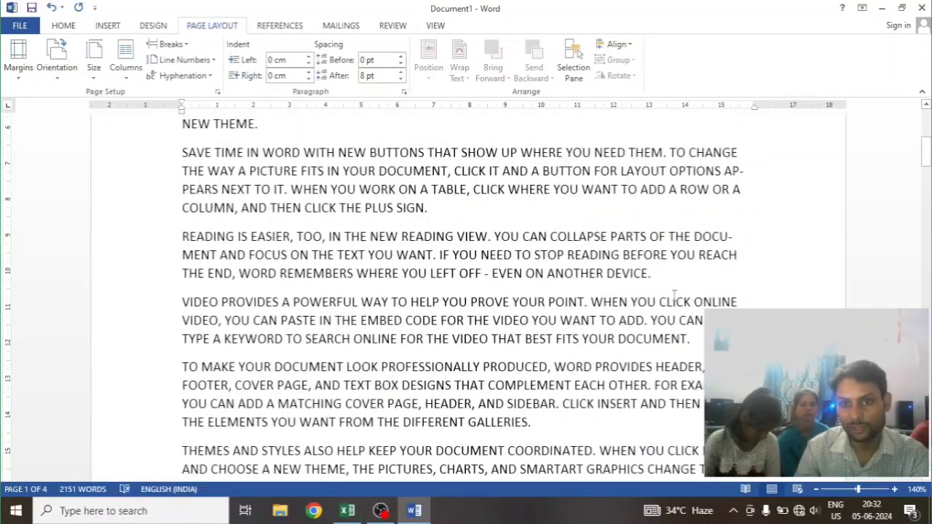
scroll(725, 203, up, 8)
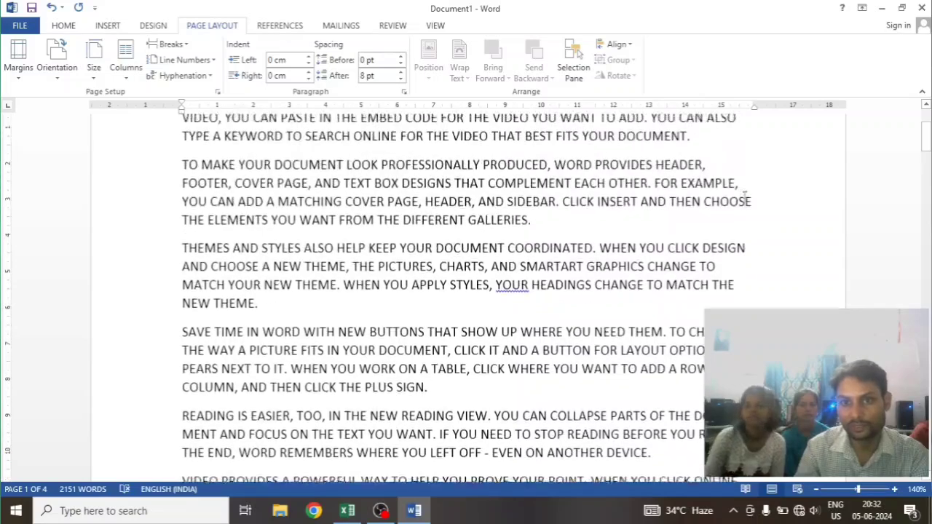
Run manual hyphenation from the hyphenation options and dismiss the completion notice
click(180, 75)
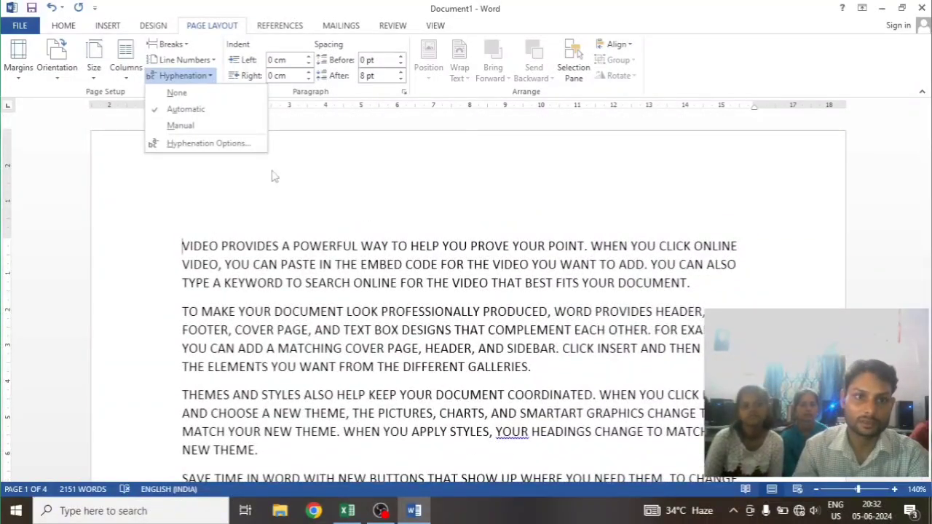
click(198, 141)
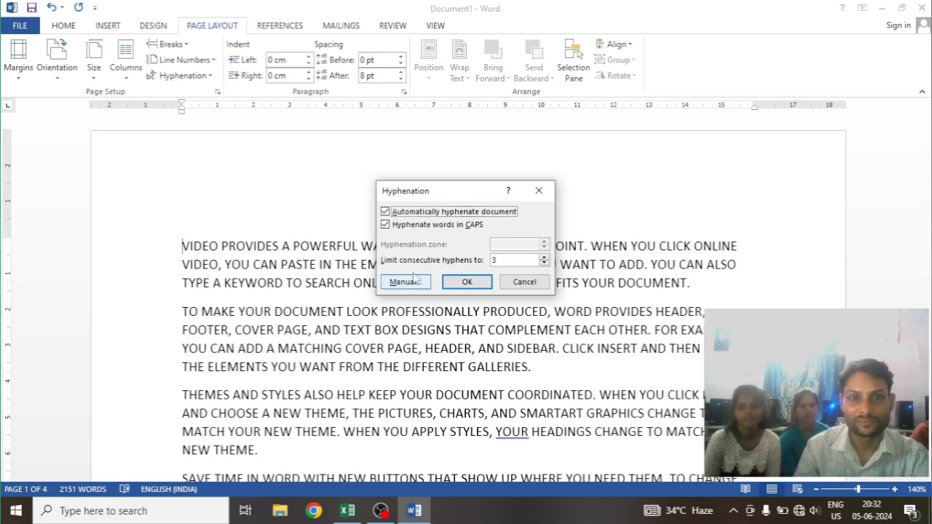
click(385, 225)
click(385, 212)
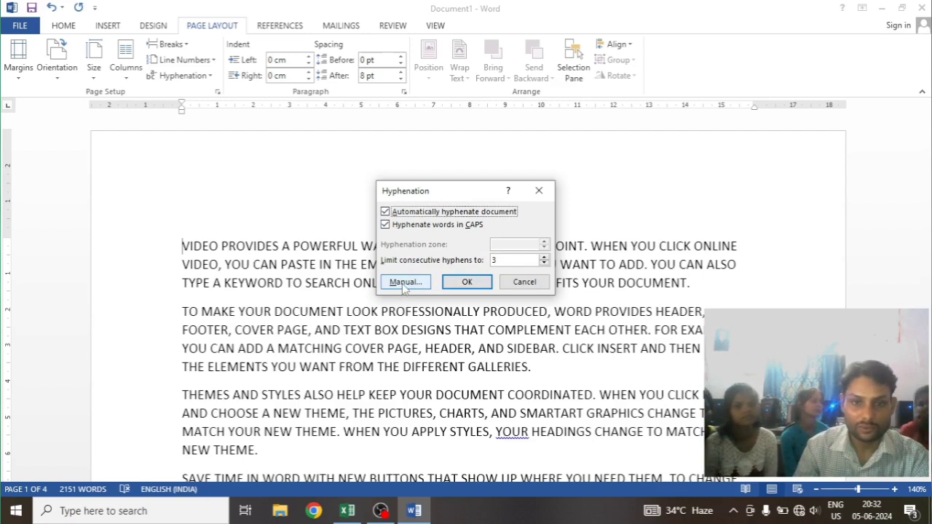
click(404, 283)
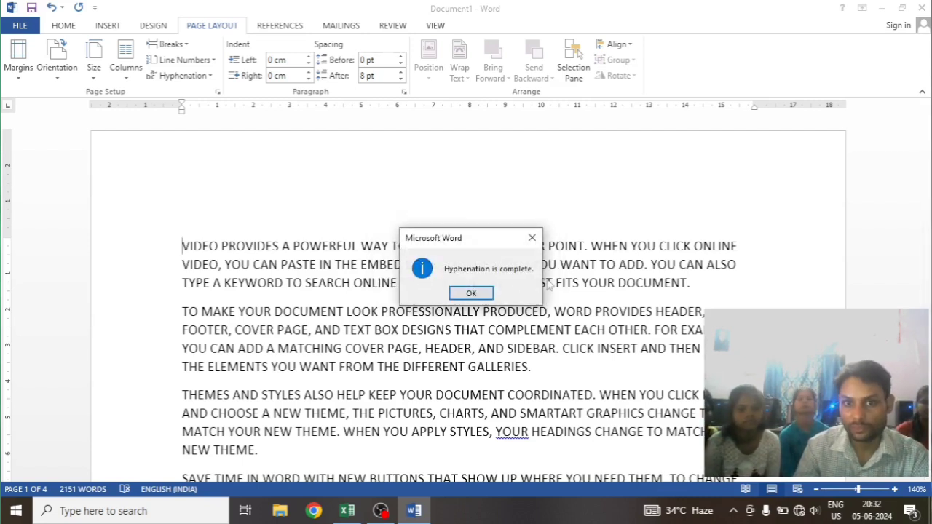
click(471, 292)
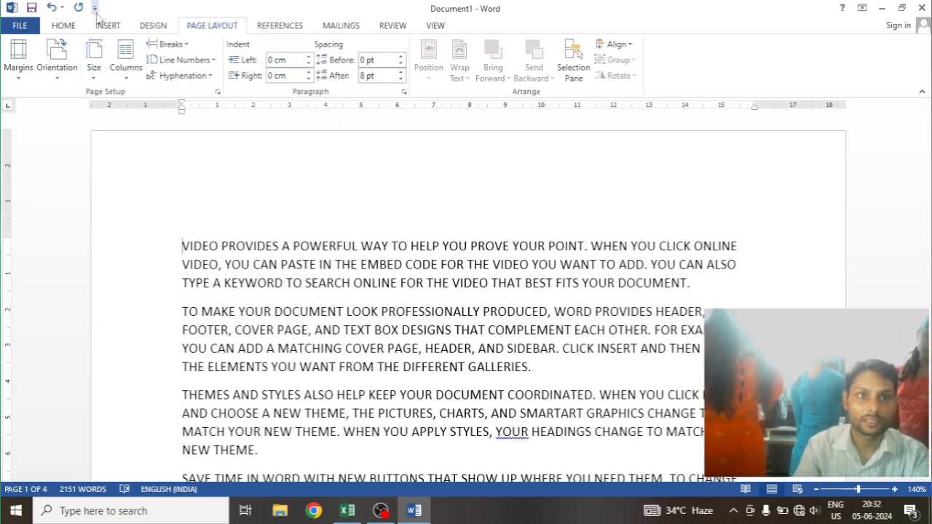
Increase the first paragraph's indent by several levels and decrease it back to the left margin
click(80, 30)
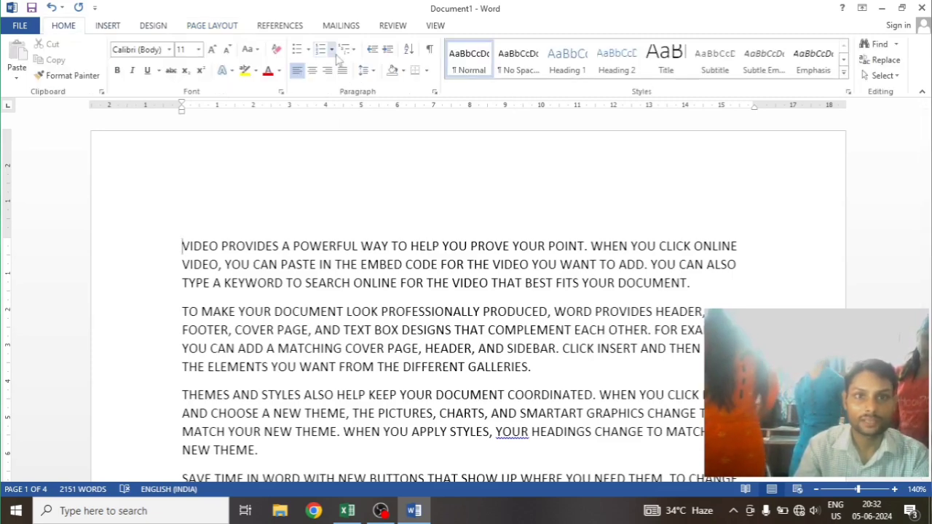
click(386, 52)
click(387, 52)
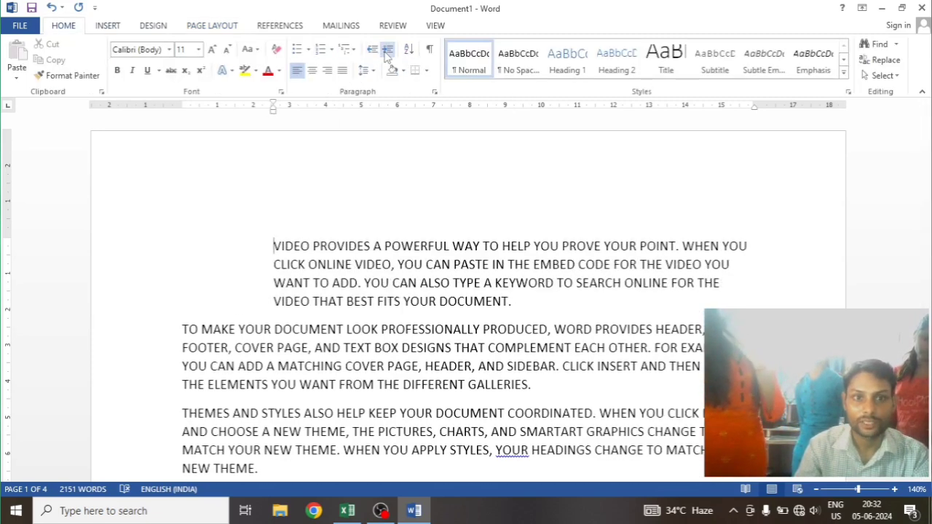
click(386, 53)
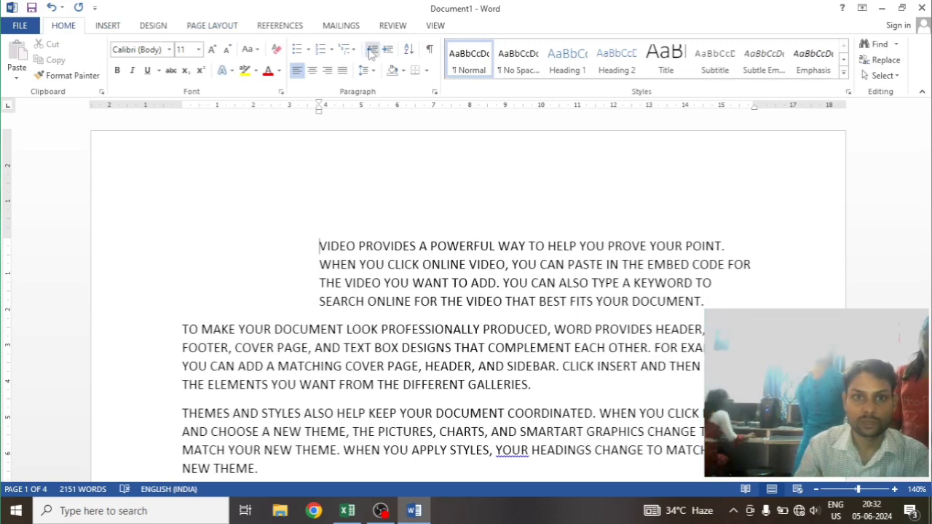
click(371, 51)
click(371, 51)
click(371, 51)
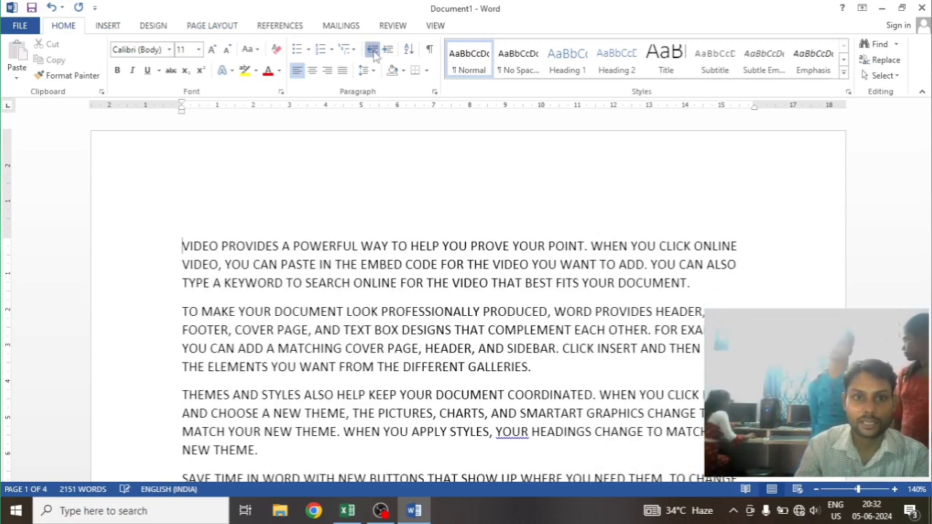
Increase the first paragraph's left indent to 1.3 cm in the page layout settings
click(228, 28)
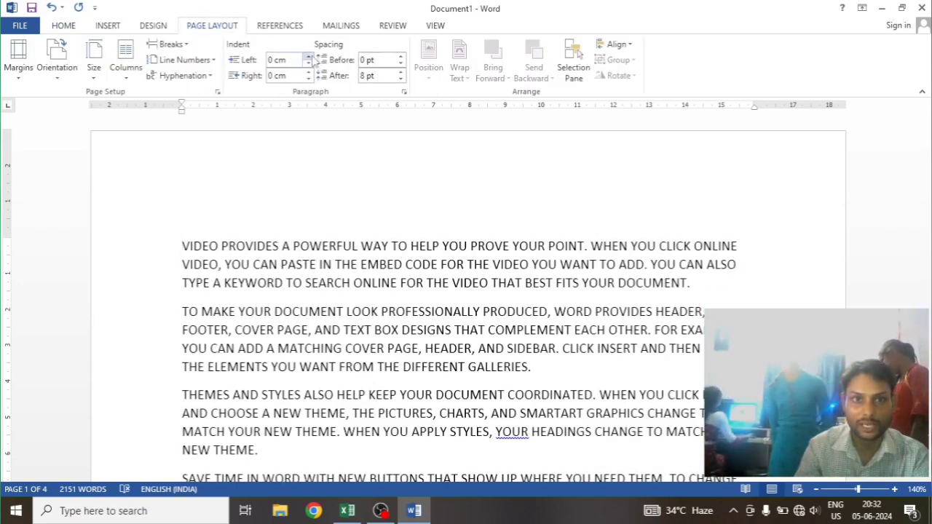
click(309, 57)
click(309, 58)
click(308, 57)
click(308, 58)
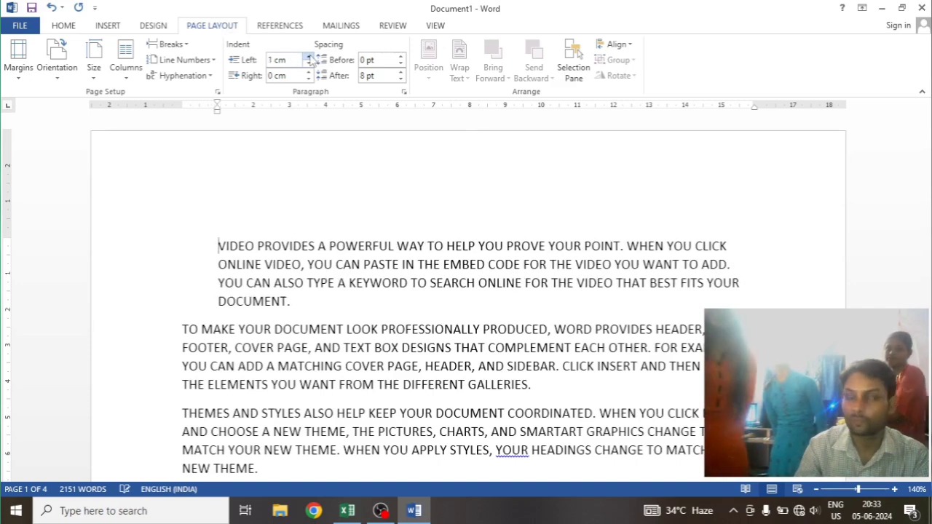
click(309, 58)
click(309, 58)
click(309, 57)
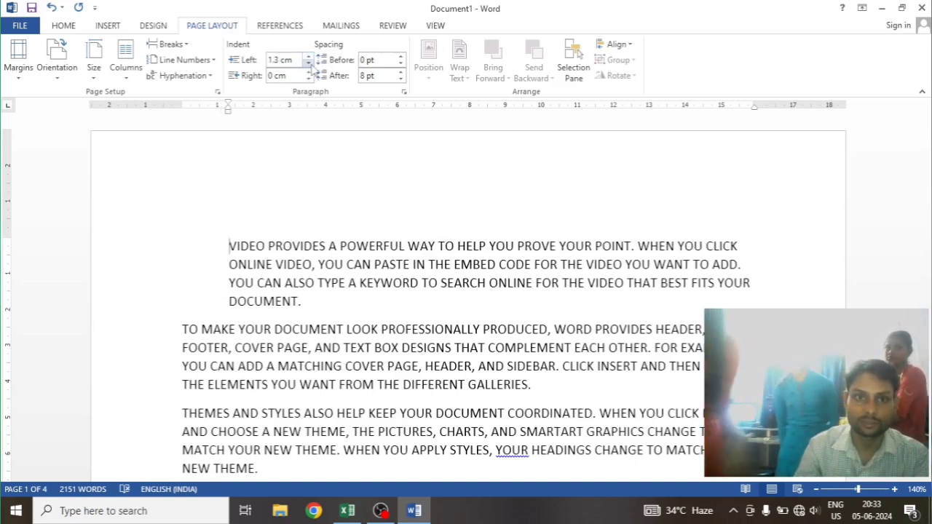
Reduce the first paragraph's left indent to 0 cm
click(310, 63)
click(309, 63)
click(309, 64)
click(309, 63)
click(309, 63)
click(310, 63)
click(310, 63)
click(310, 64)
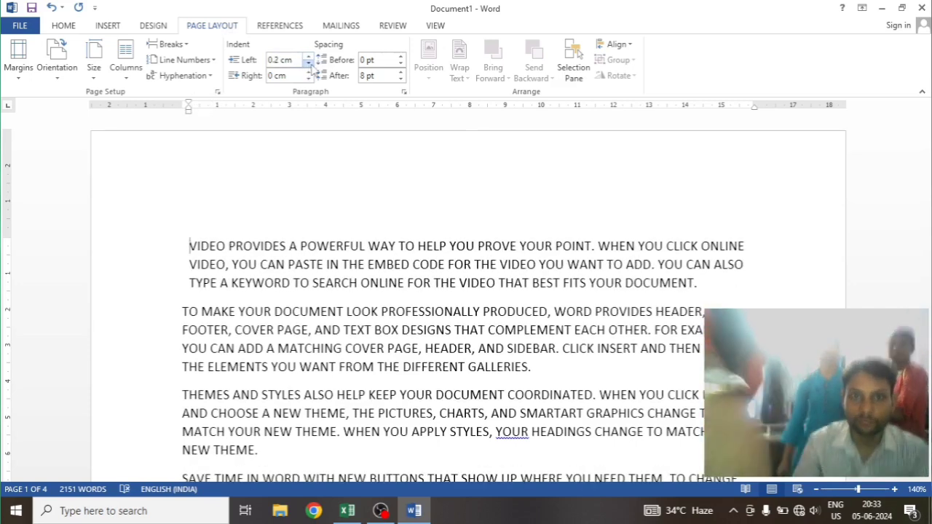
click(309, 64)
click(309, 63)
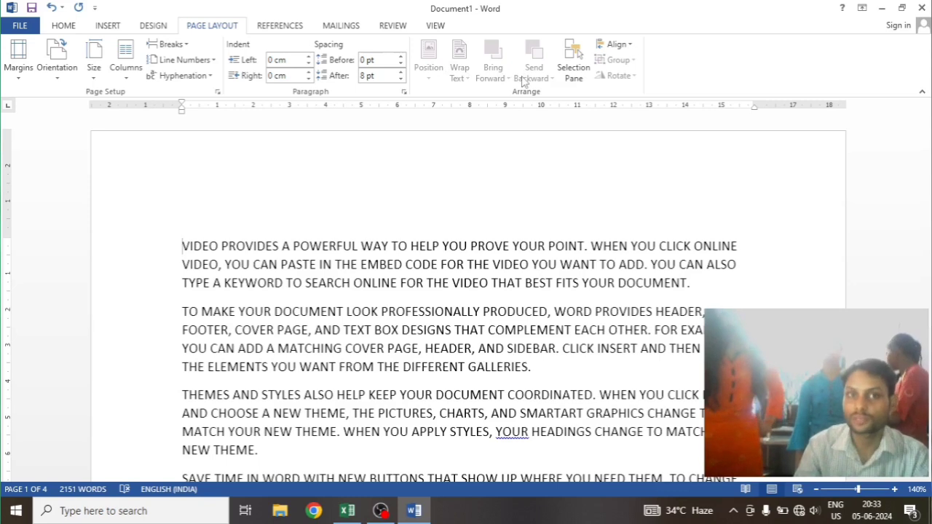